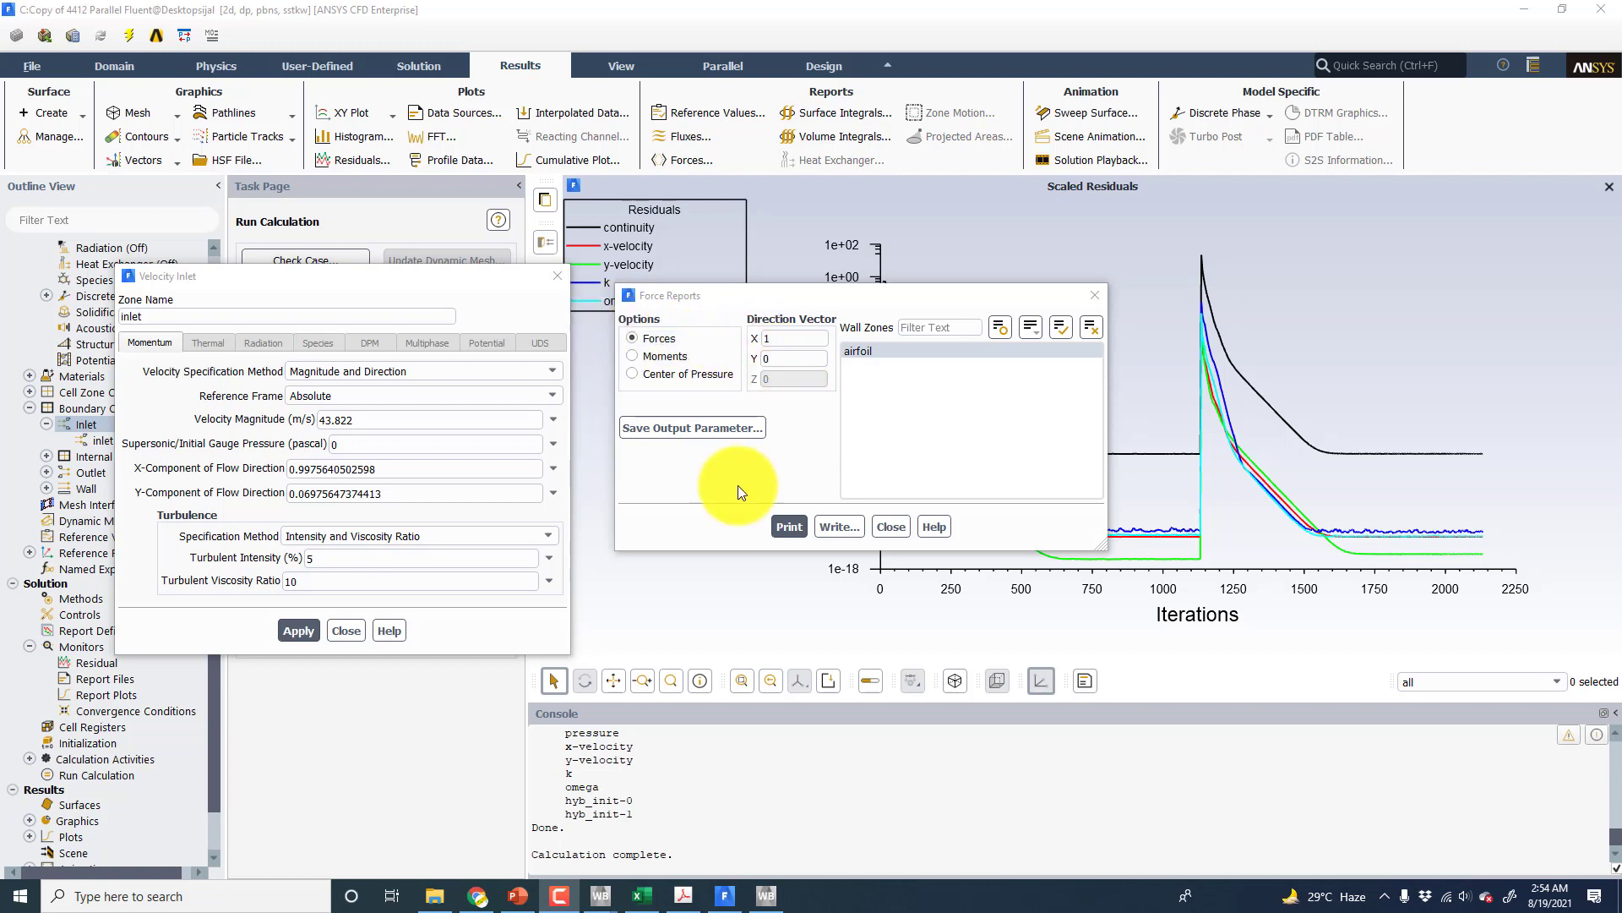
- Set the force report's X direction vector to the inlet's X flow-direction component, 0.9975640502598
{"action": "double_click", "coordinate": [386, 469]}
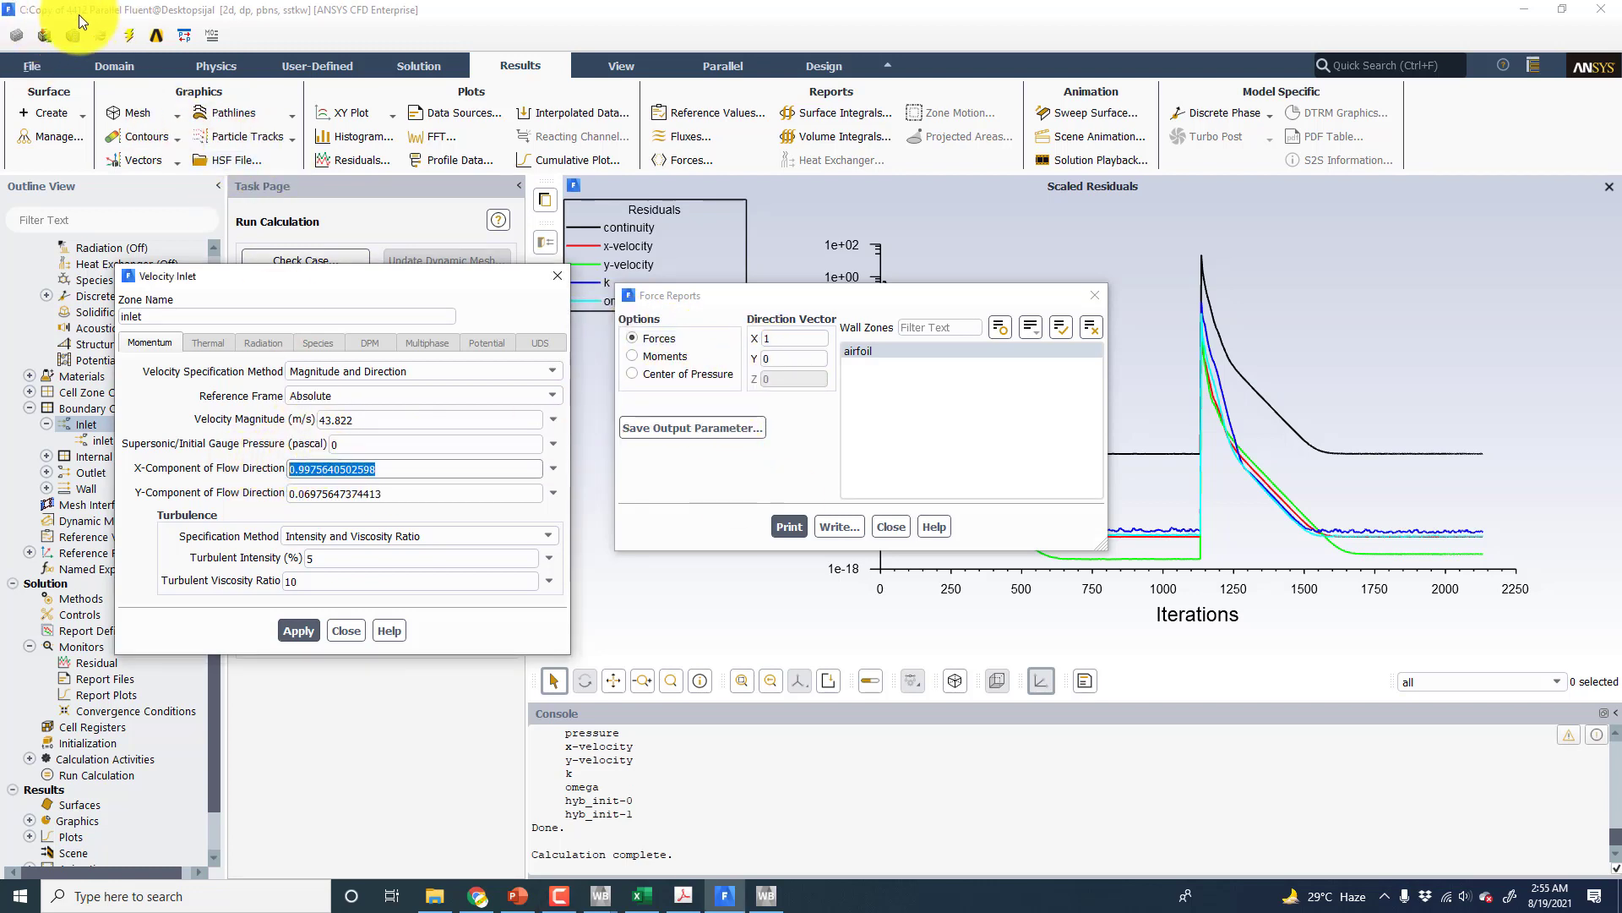
{"action": "right_click", "coordinate": [329, 466]}
{"action": "left_click", "coordinate": [366, 545]}
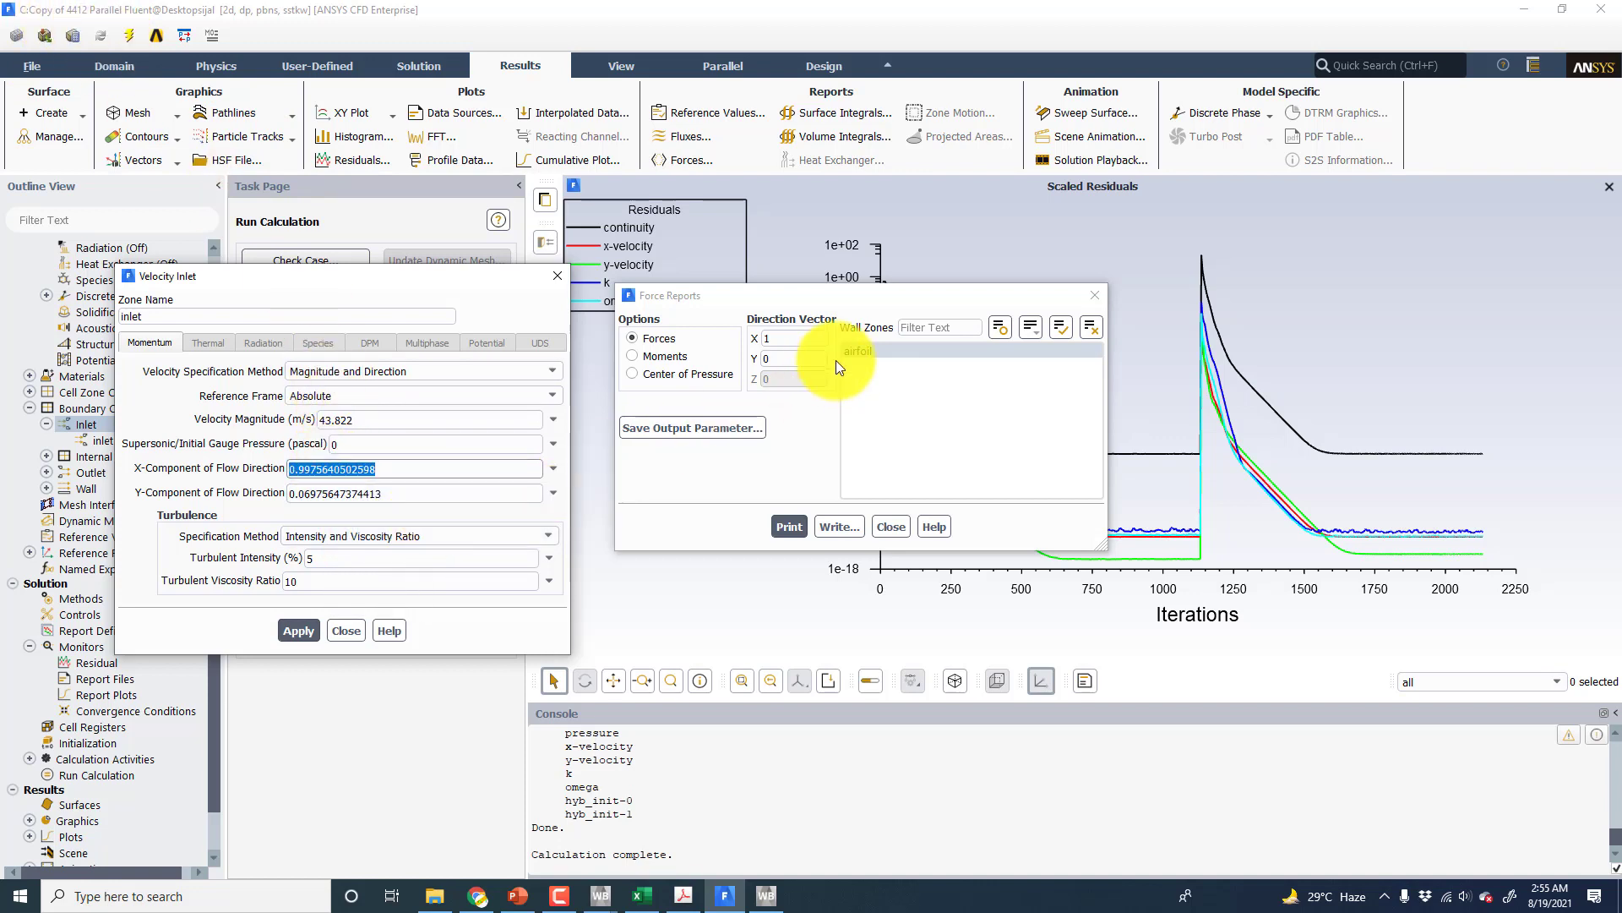
{"action": "double_click", "coordinate": [799, 336]}
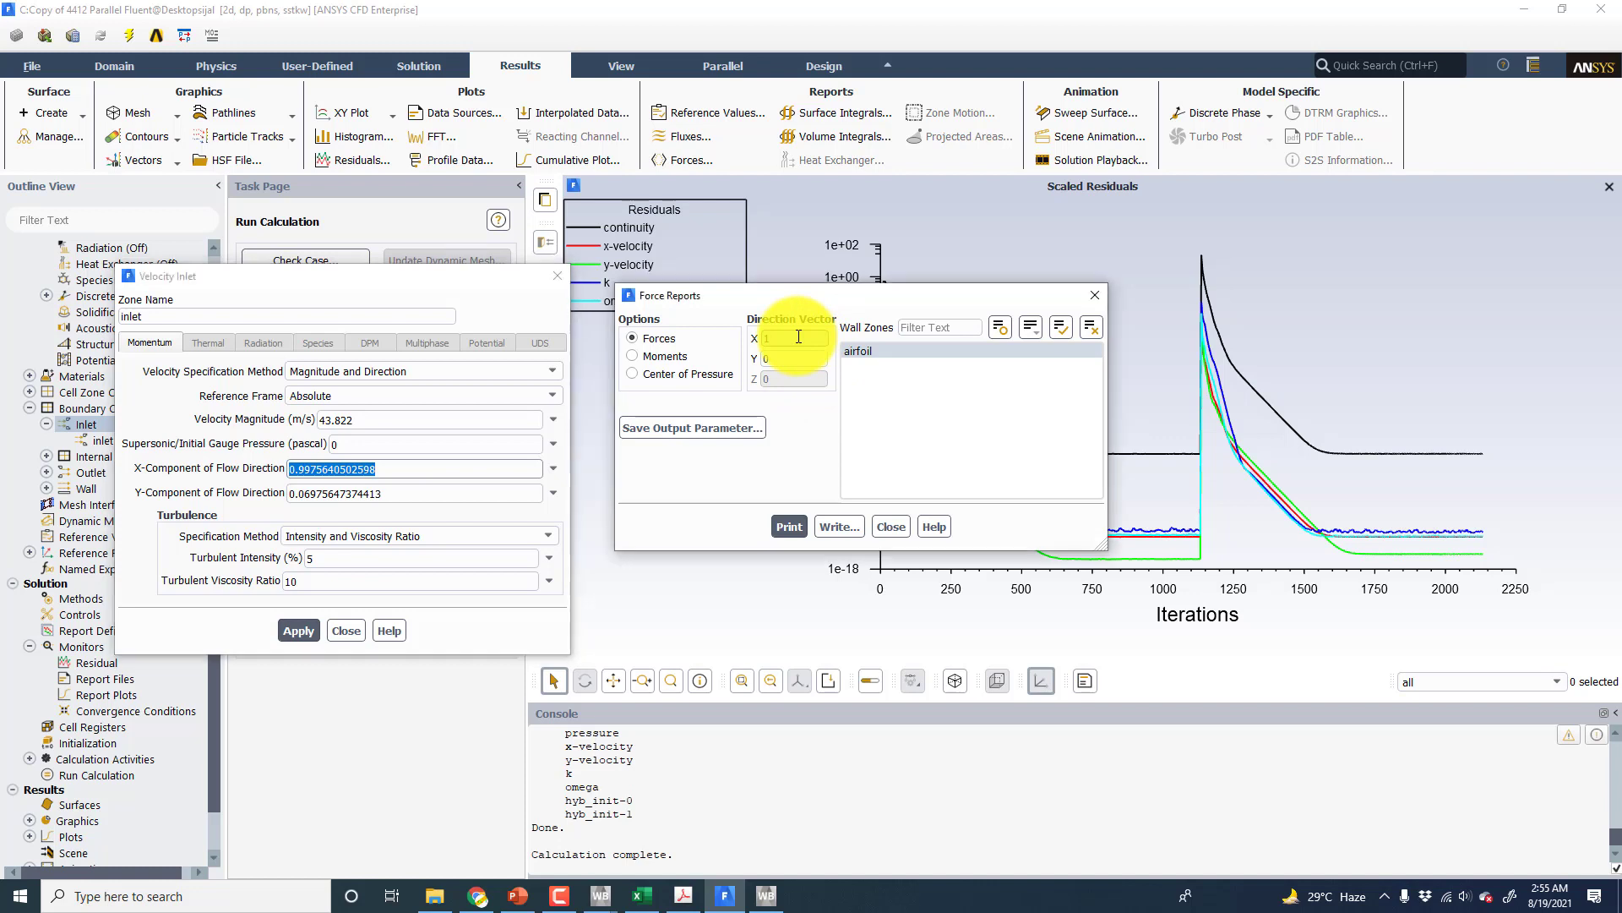
{"action": "right_click", "coordinate": [774, 338]}
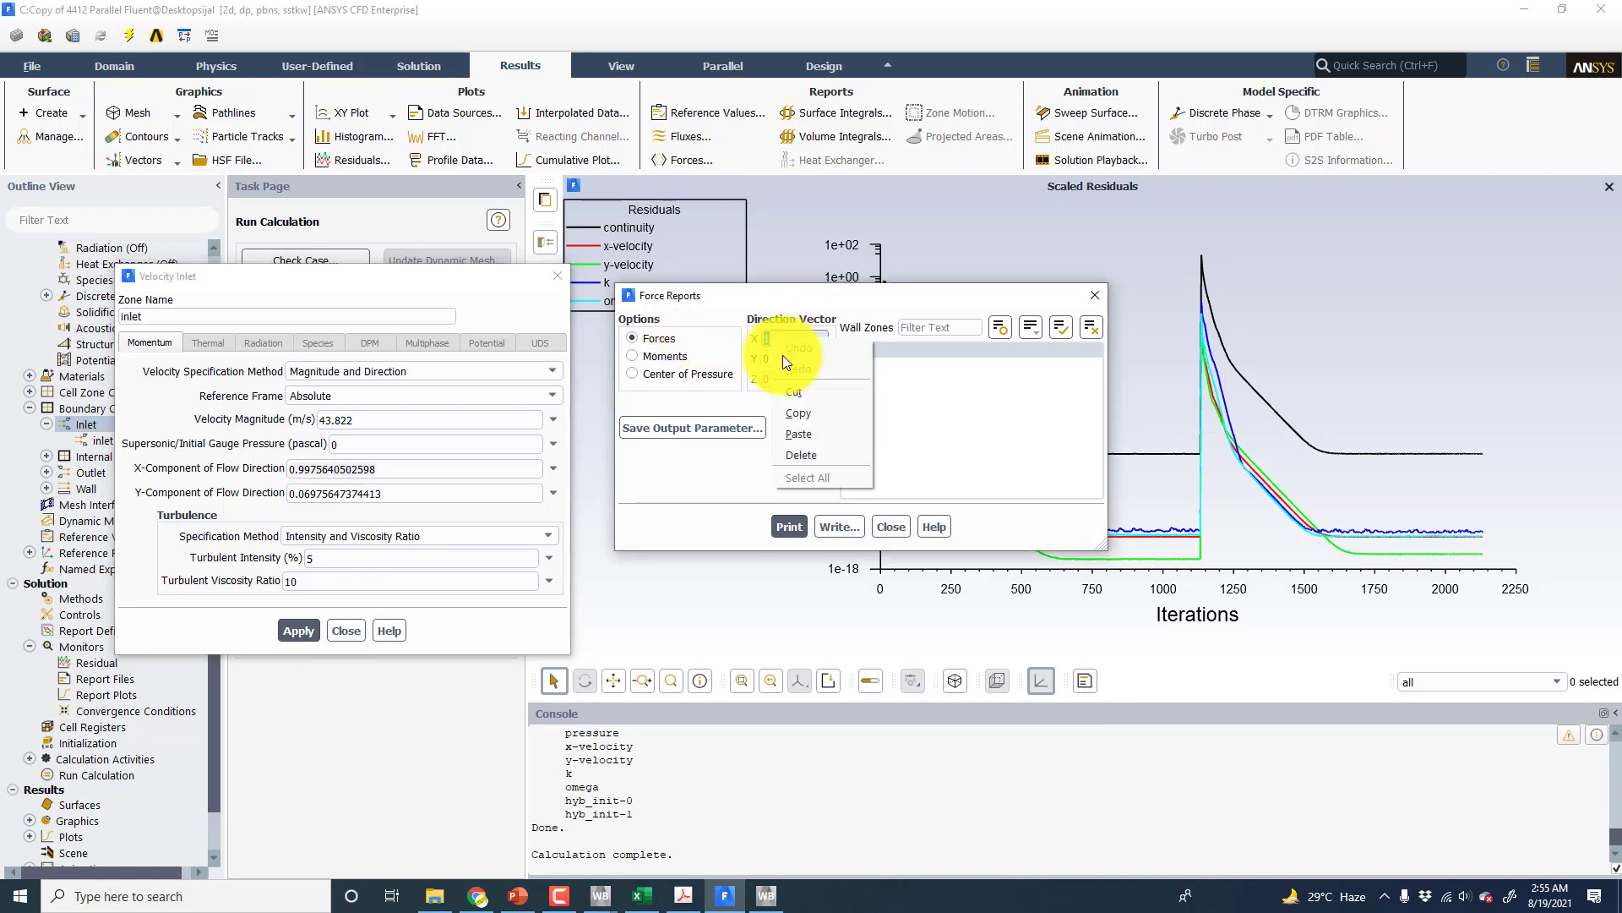
{"action": "left_click", "coordinate": [819, 438]}
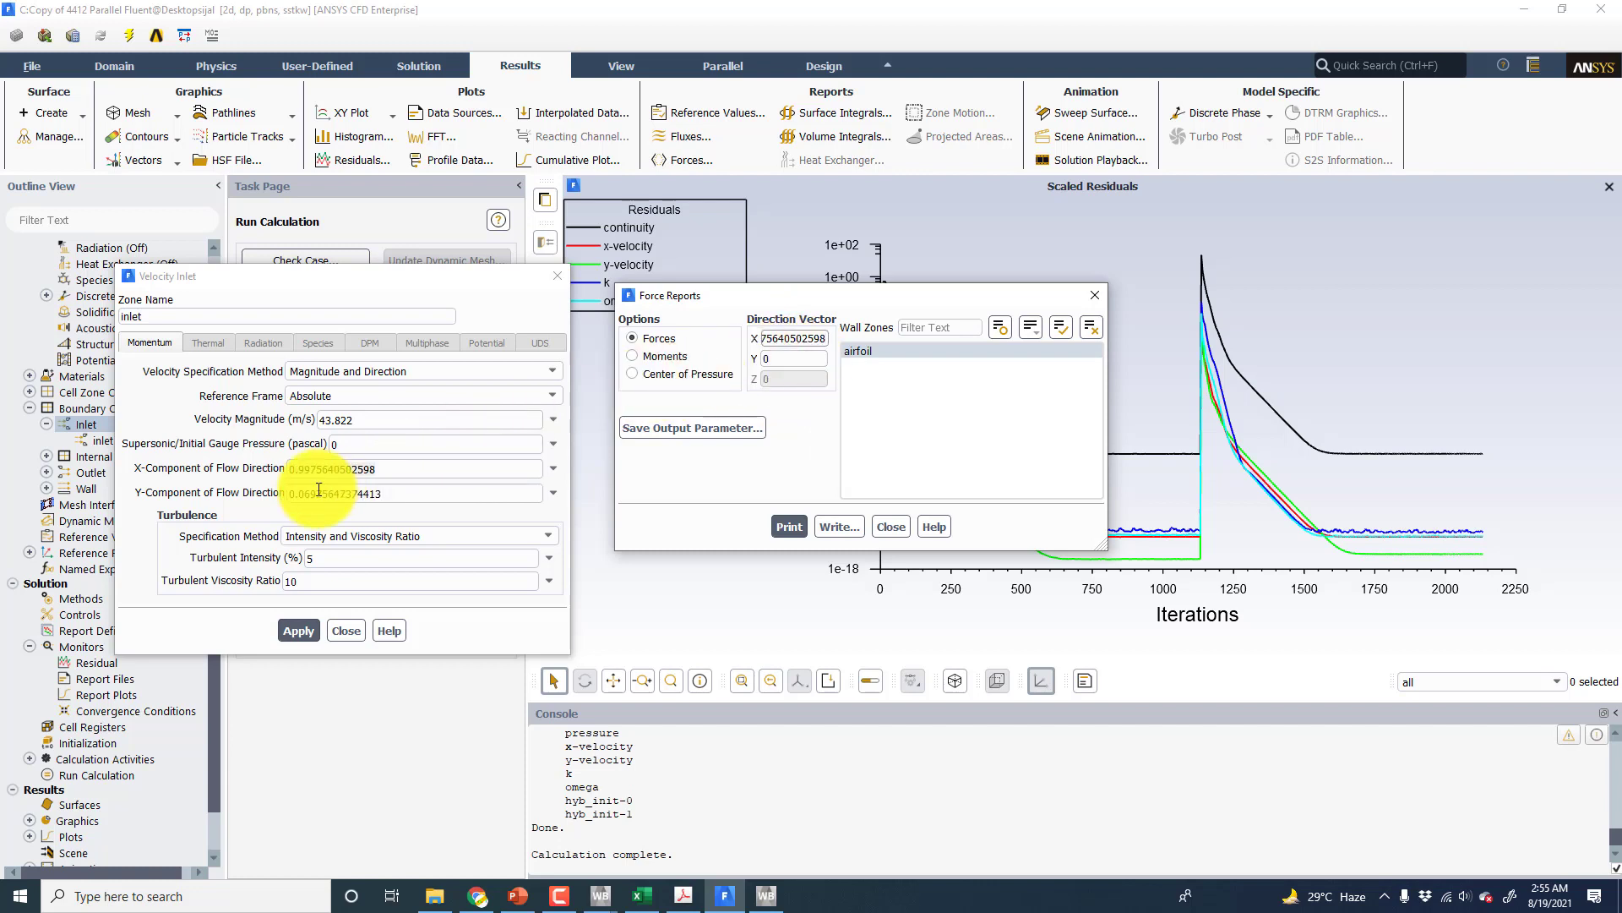
- Set the force report's Y direction vector to the inlet's Y flow-direction component, 0.06975647374413
{"action": "double_click", "coordinate": [344, 494]}
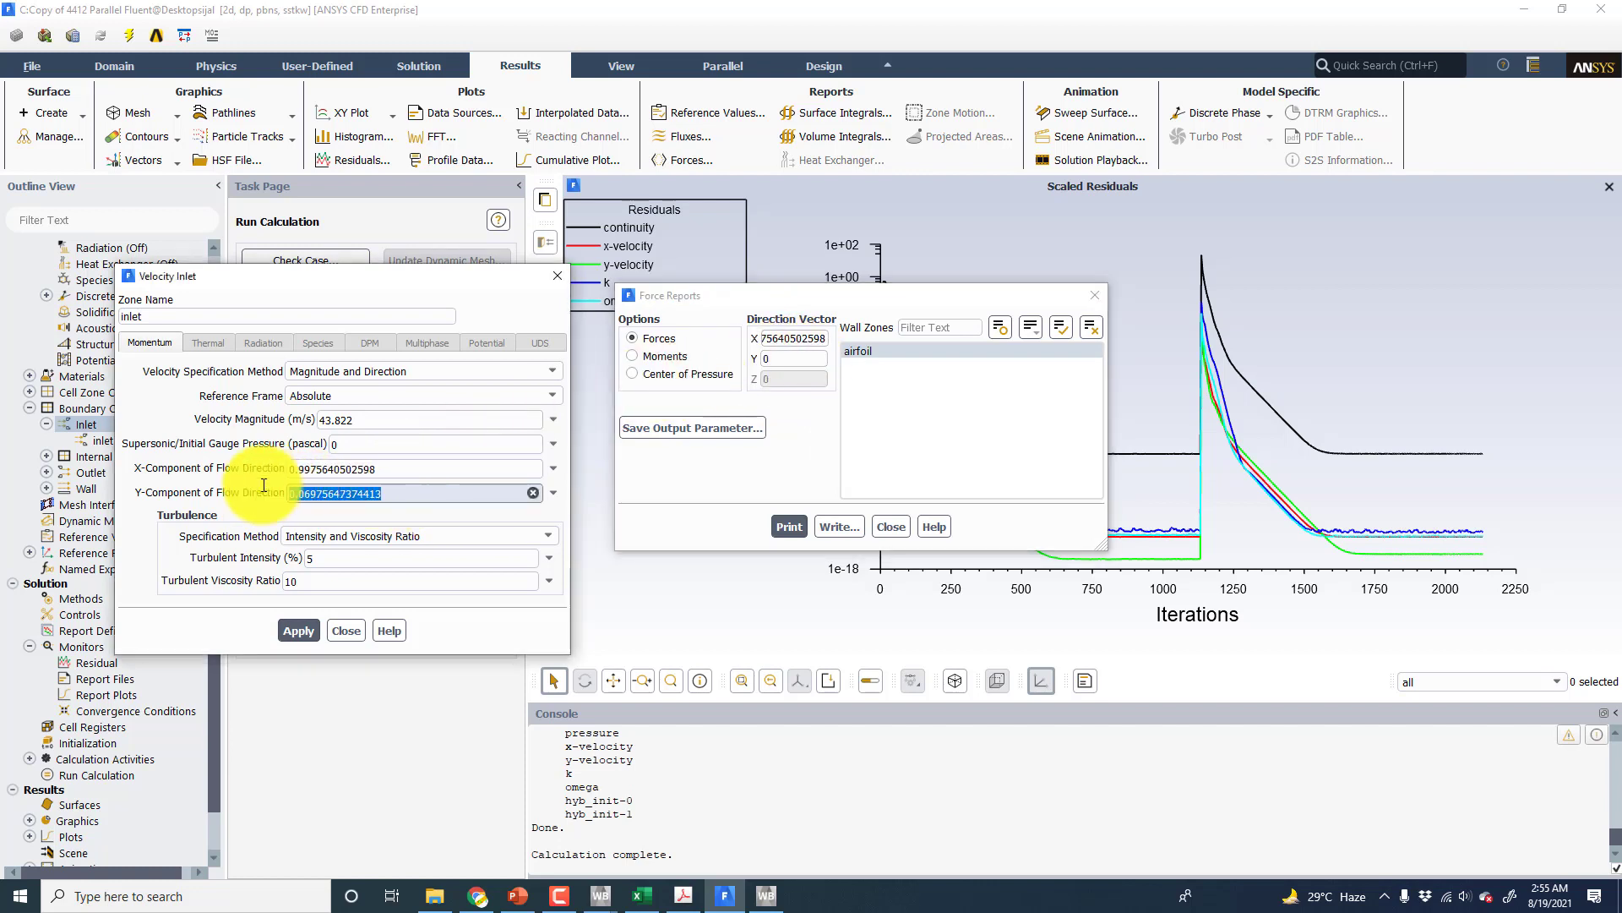
{"action": "right_click", "coordinate": [345, 494]}
{"action": "left_click", "coordinate": [414, 574]}
{"action": "left_click", "coordinate": [796, 356]}
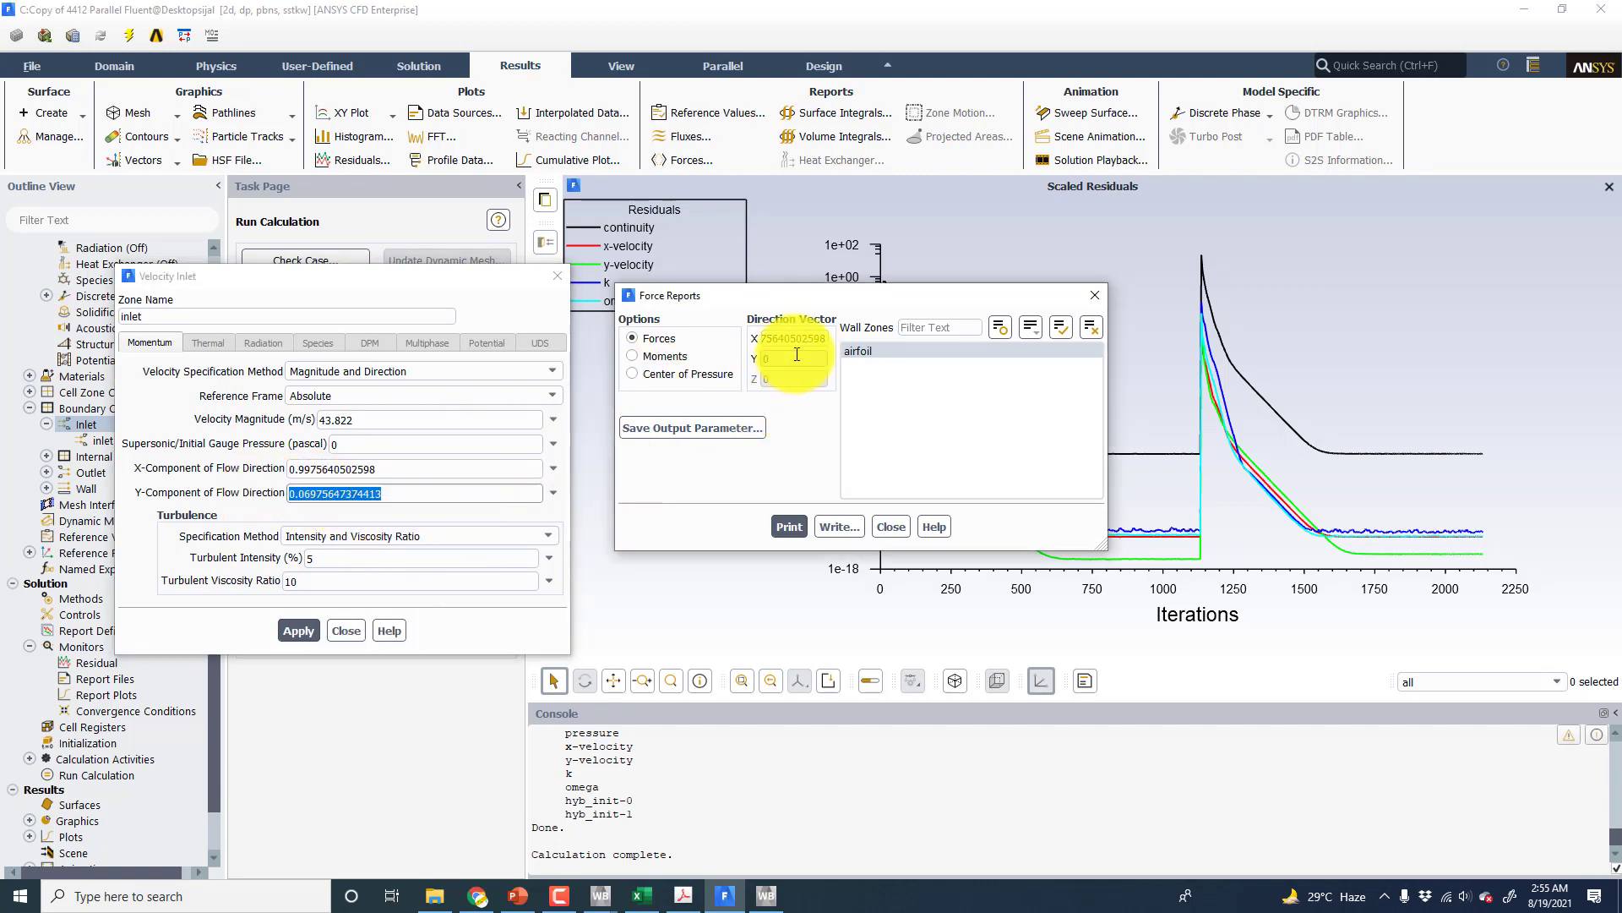
{"action": "right_click", "coordinate": [768, 358]}
{"action": "left_click", "coordinate": [793, 454]}
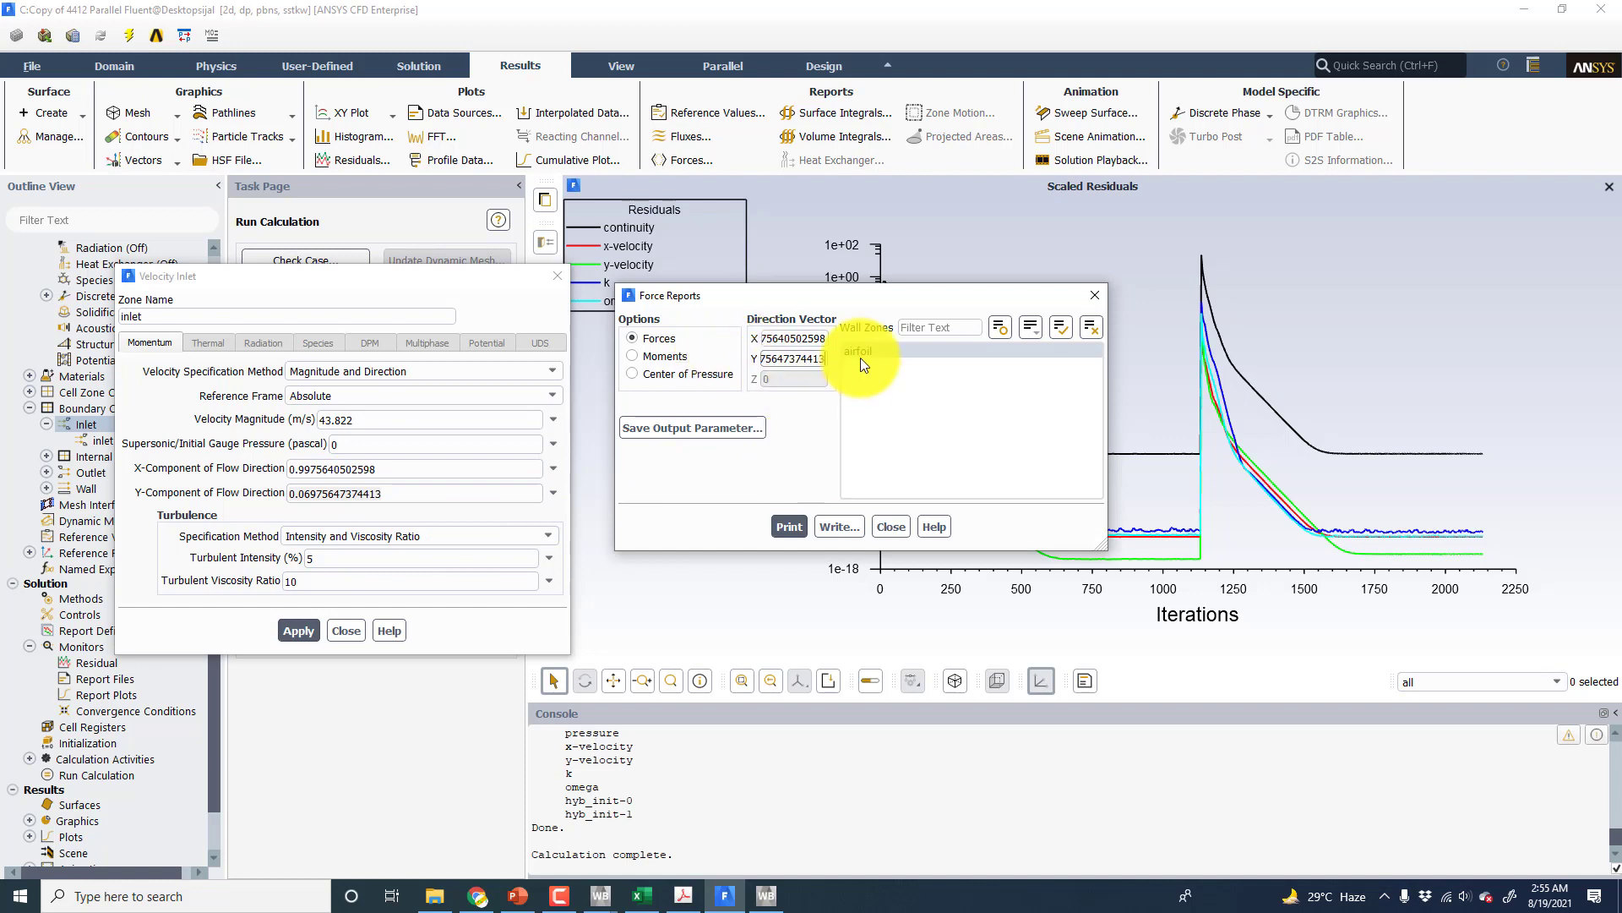
- Print the force report for the airfoil wall zone and highlight the net total force and total coefficient in the console
{"action": "left_click", "coordinate": [860, 355]}
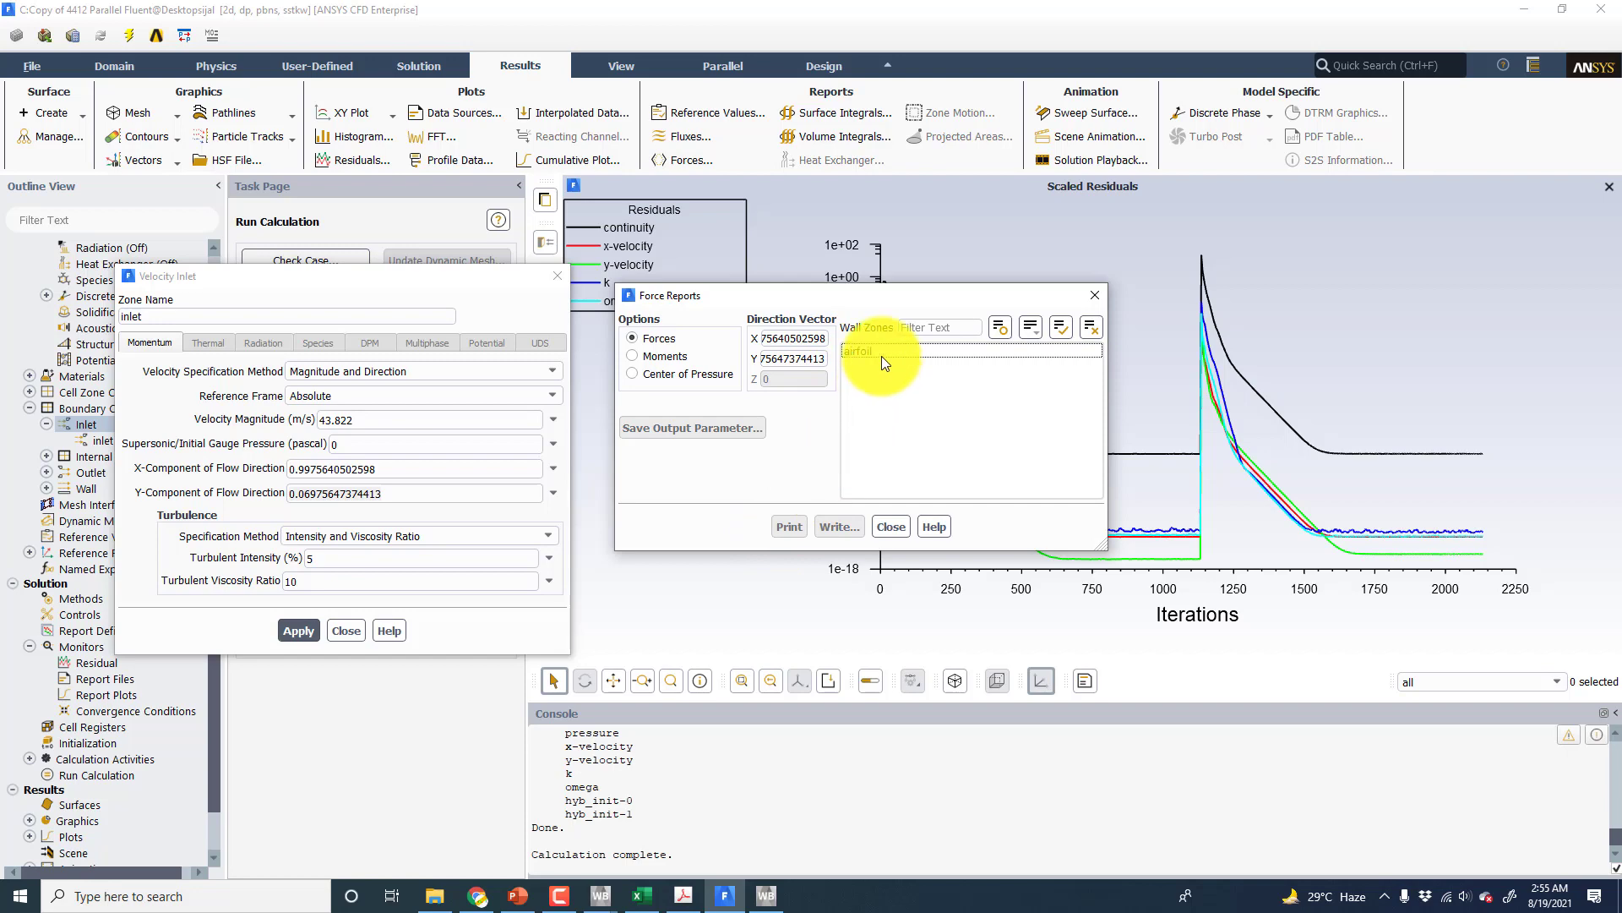
{"action": "left_click", "coordinate": [881, 352]}
{"action": "left_click", "coordinate": [777, 525]}
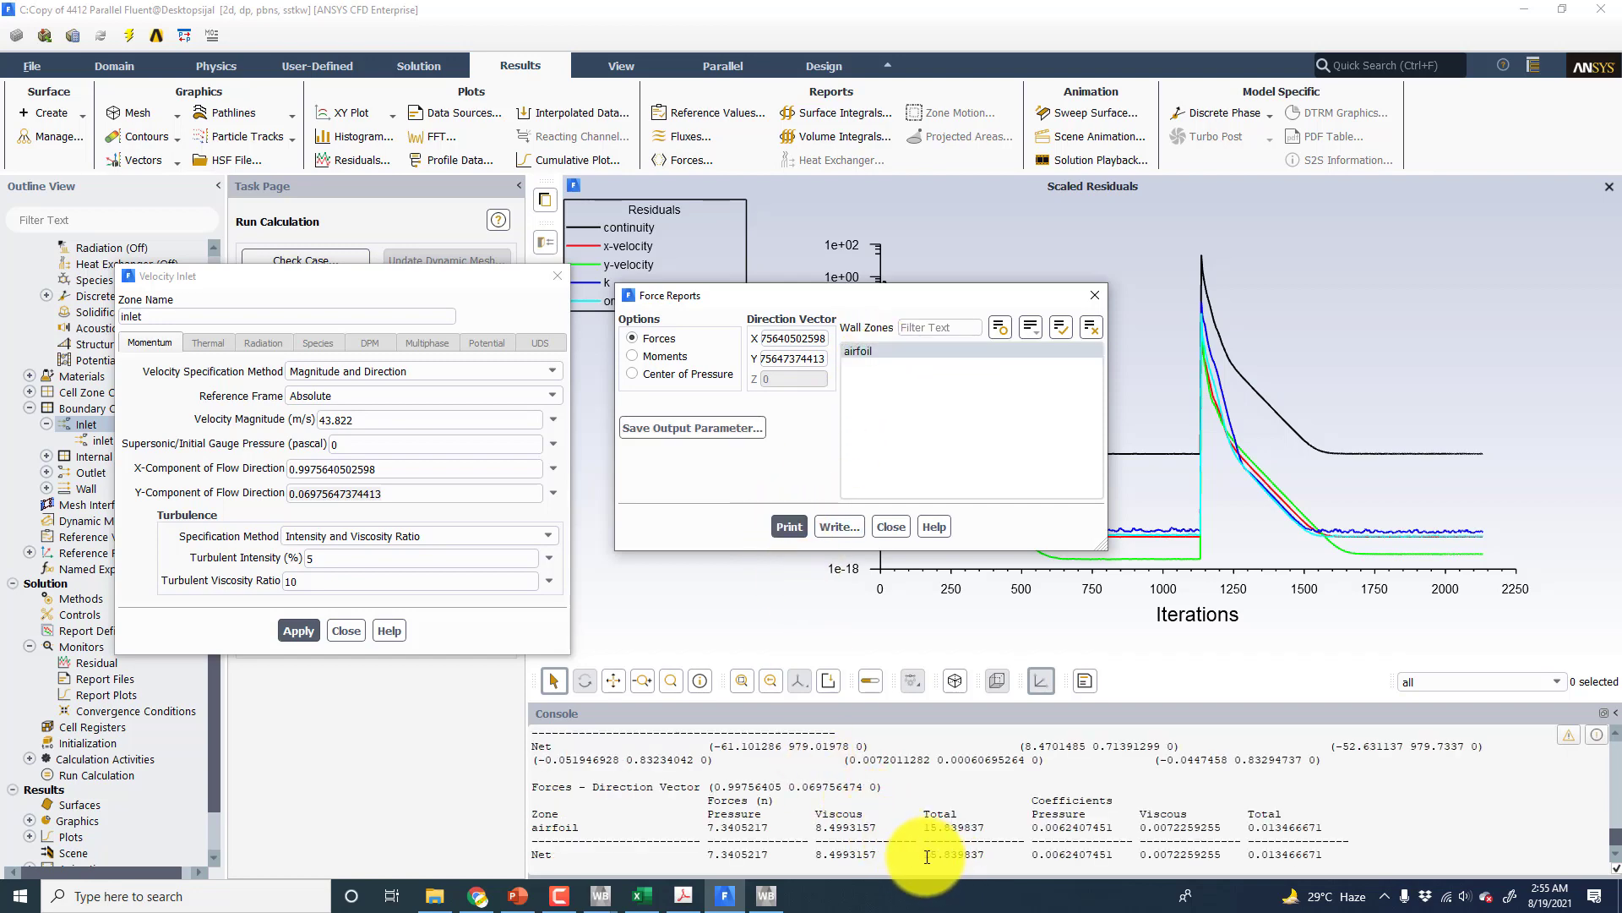
{"action": "left_click_drag", "start_coordinate": [918, 854], "coordinate": [991, 854]}
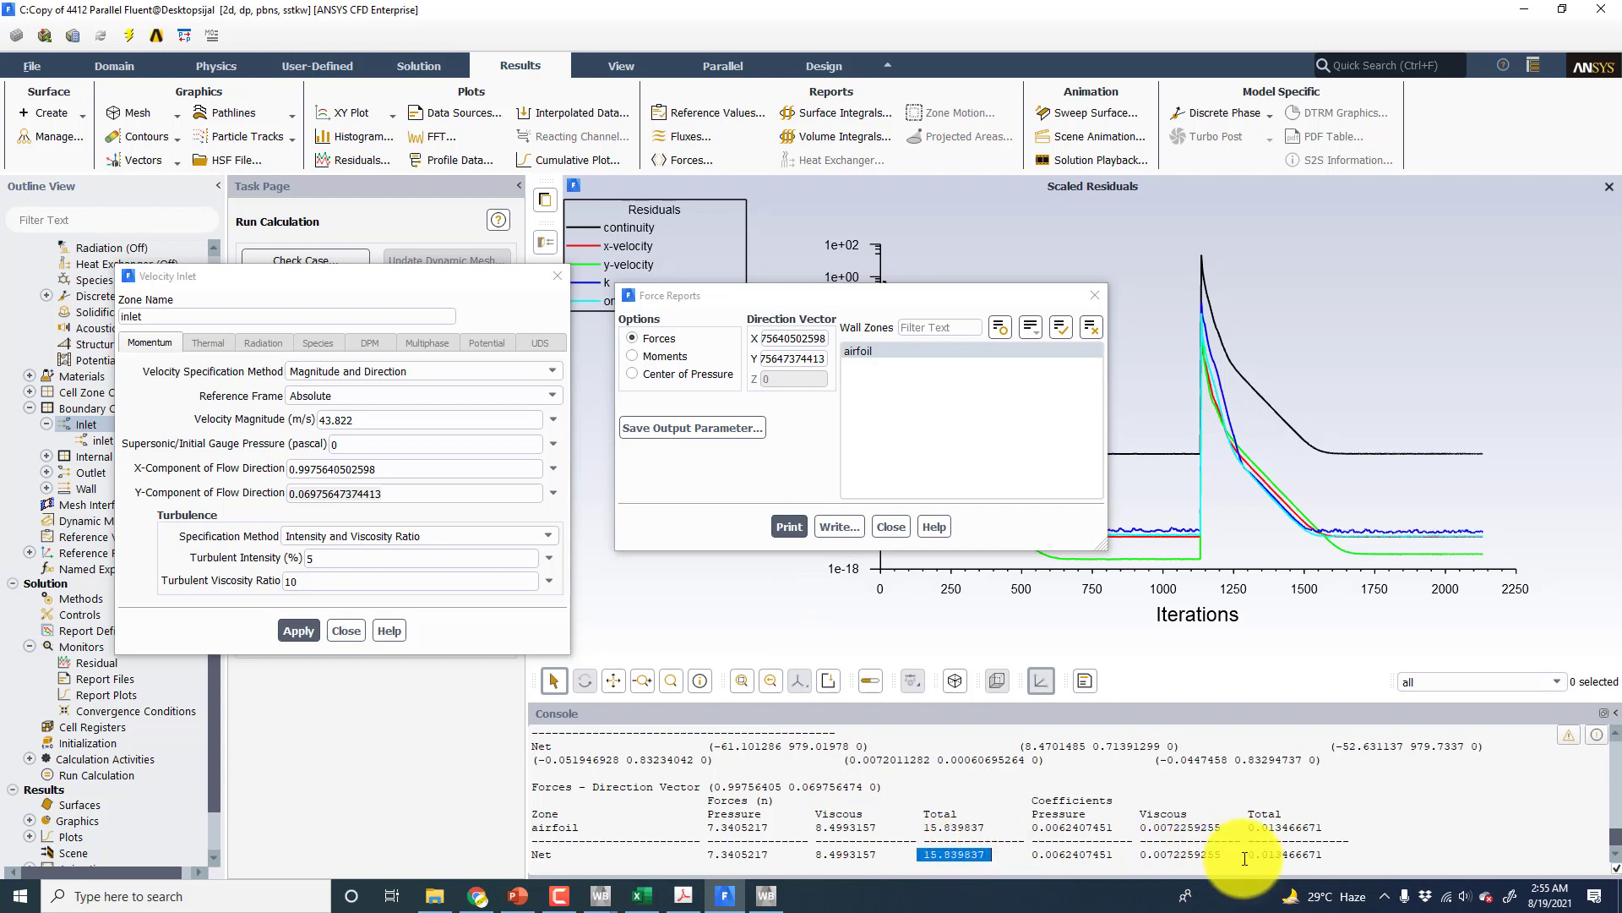
{"action": "left_click_drag", "start_coordinate": [1248, 854], "coordinate": [1331, 854]}
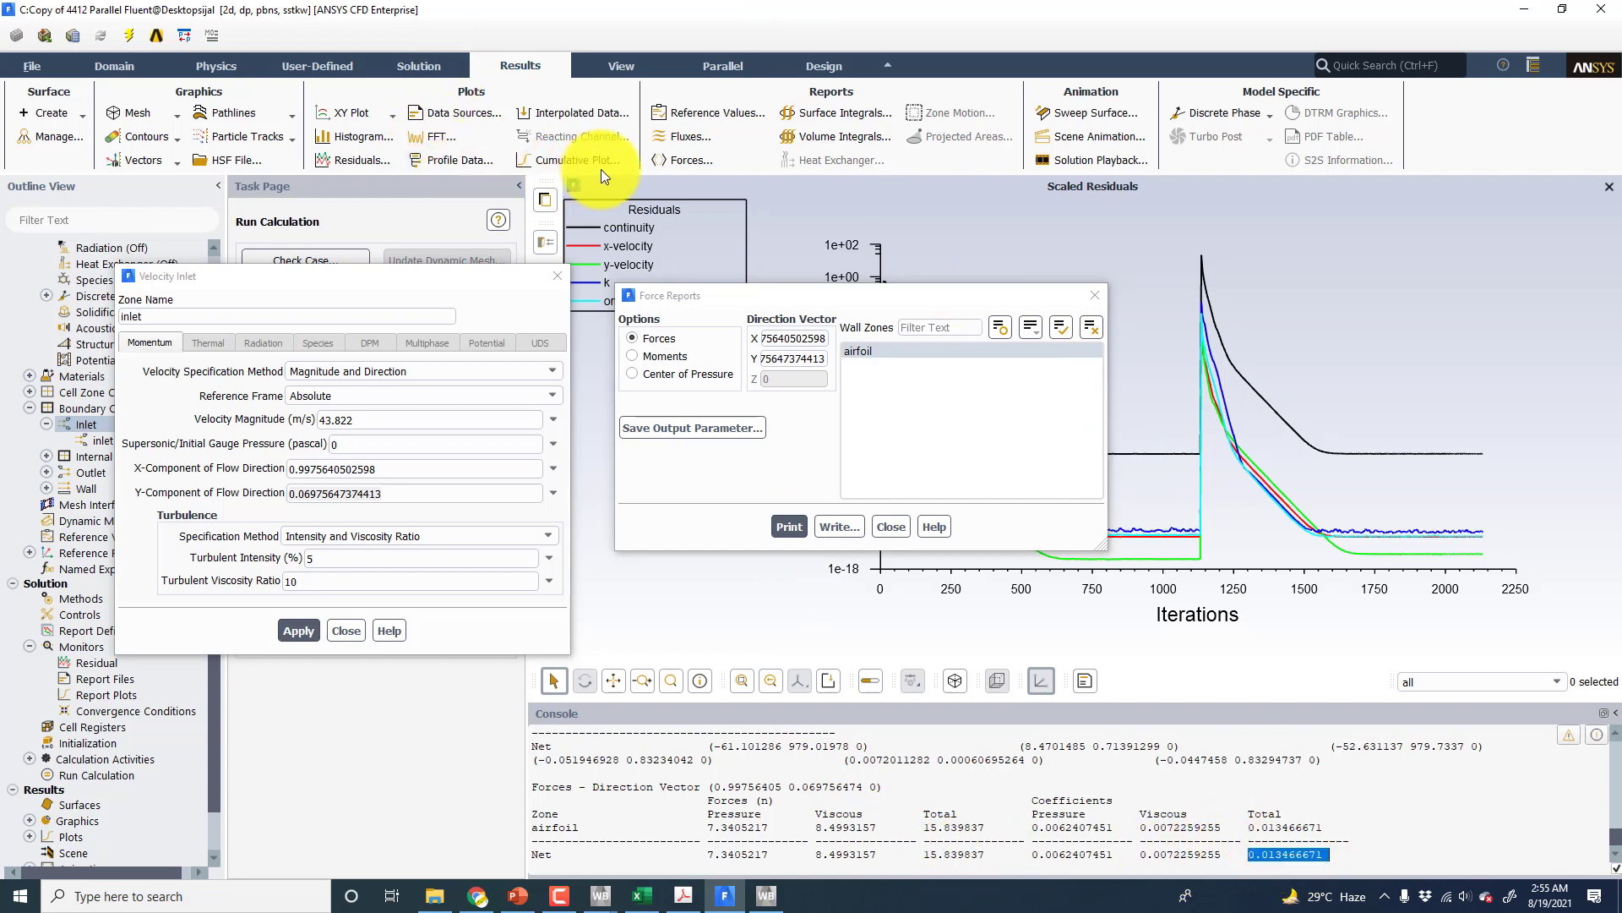
- Compute the reference values from the inlet, check the area and length entries, and move the open dialogs aside
{"action": "left_click", "coordinate": [717, 115]}
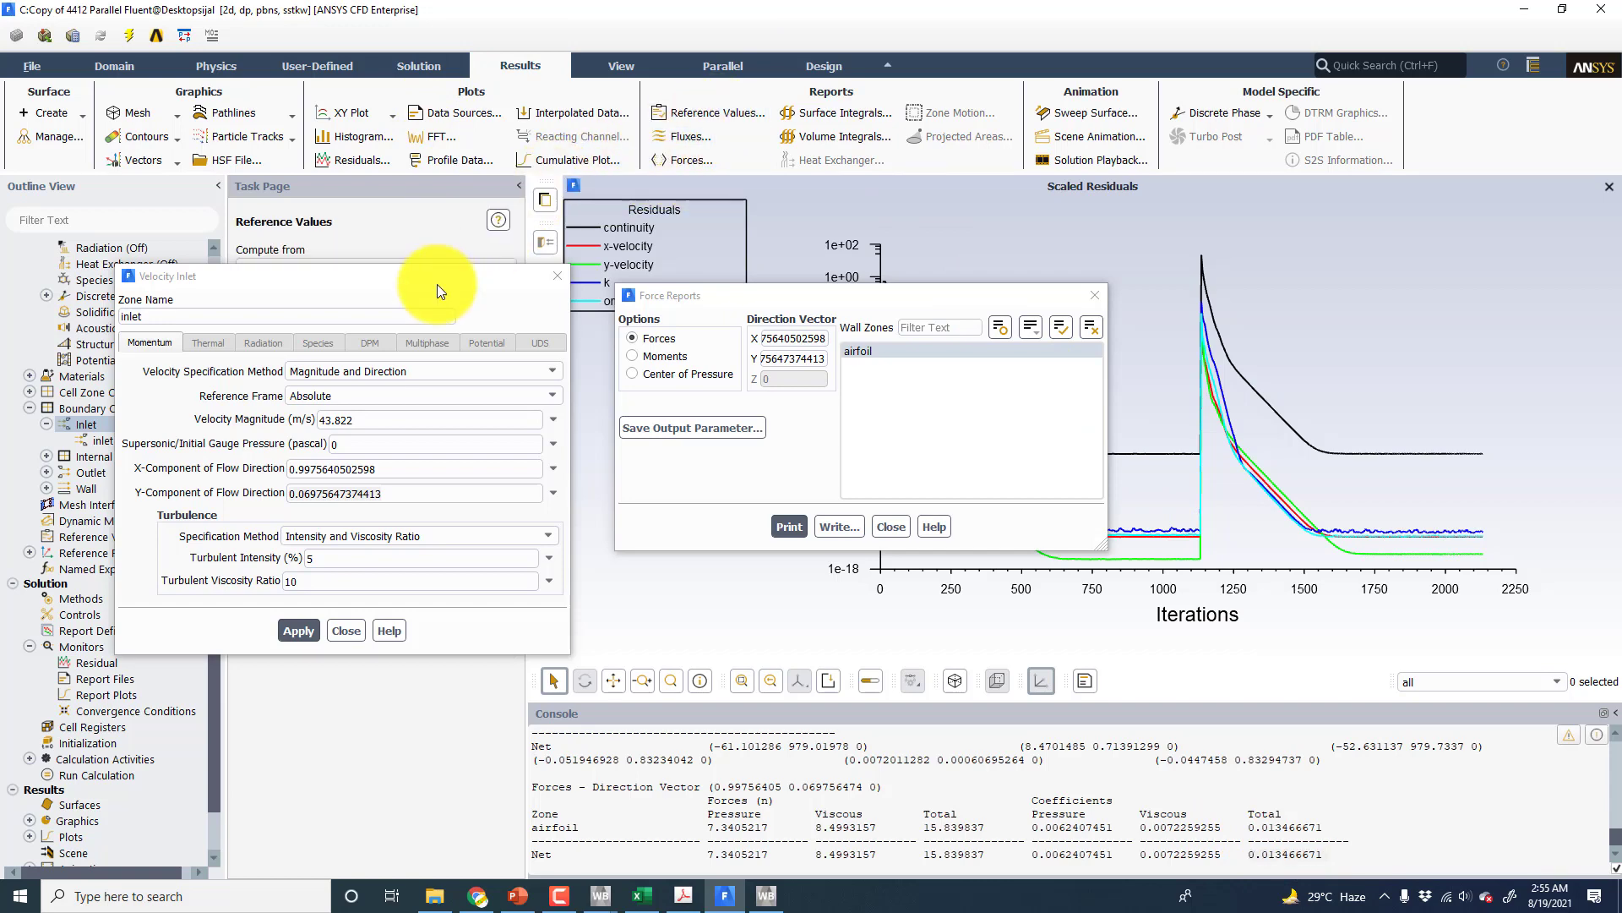
{"action": "left_click_drag", "start_coordinate": [403, 281], "coordinate": [285, 552]}
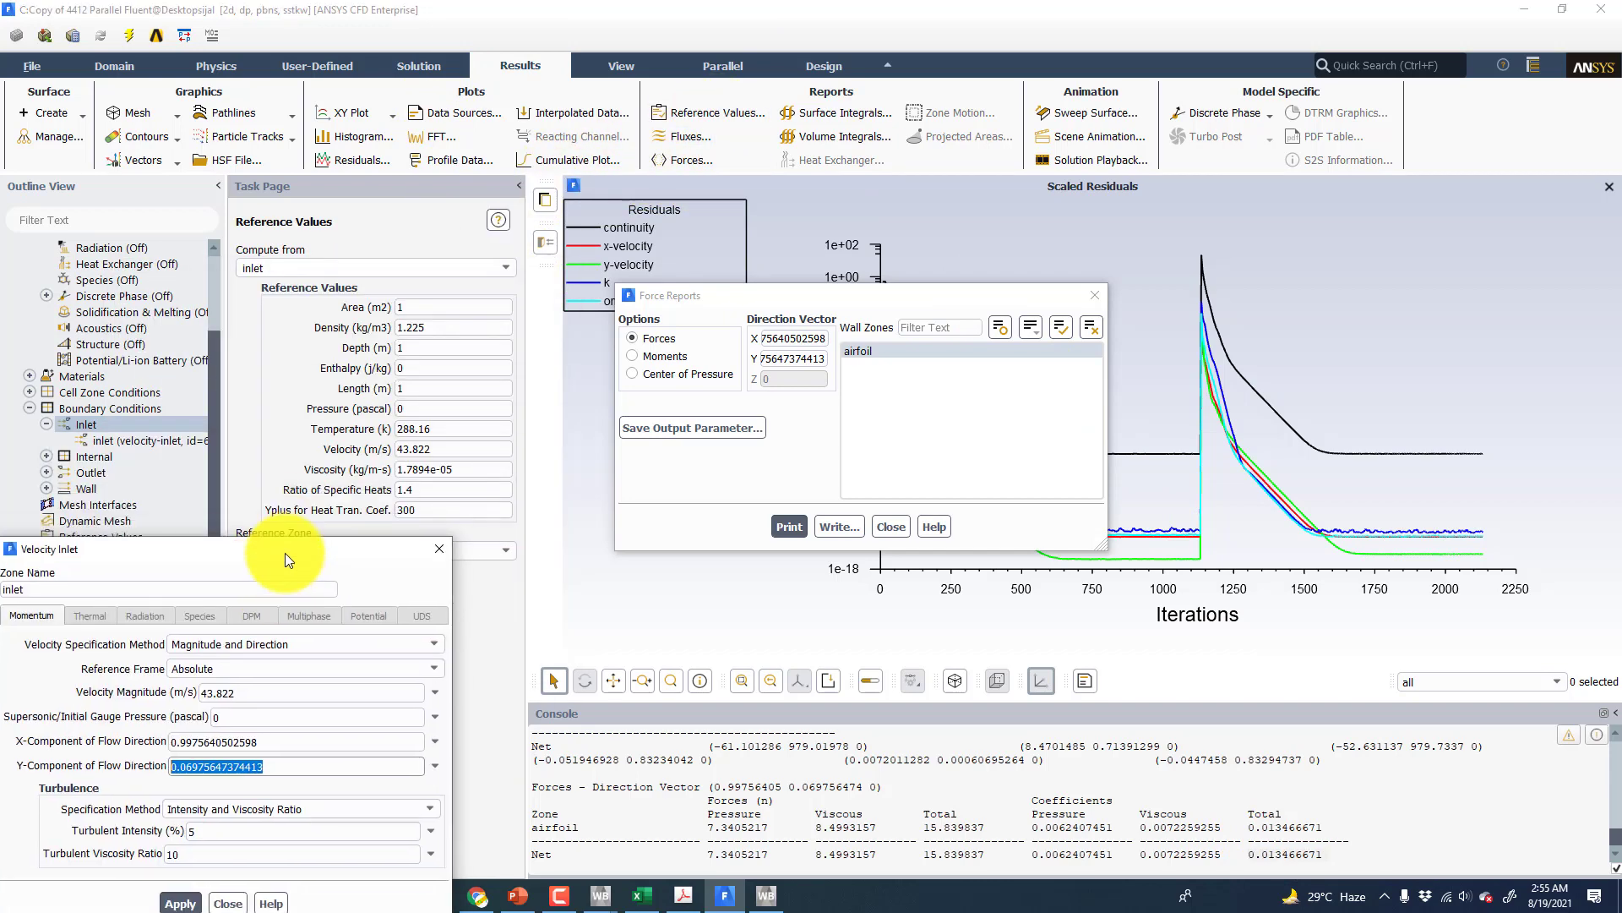
{"action": "left_click", "coordinate": [505, 267]}
{"action": "left_click", "coordinate": [290, 325]}
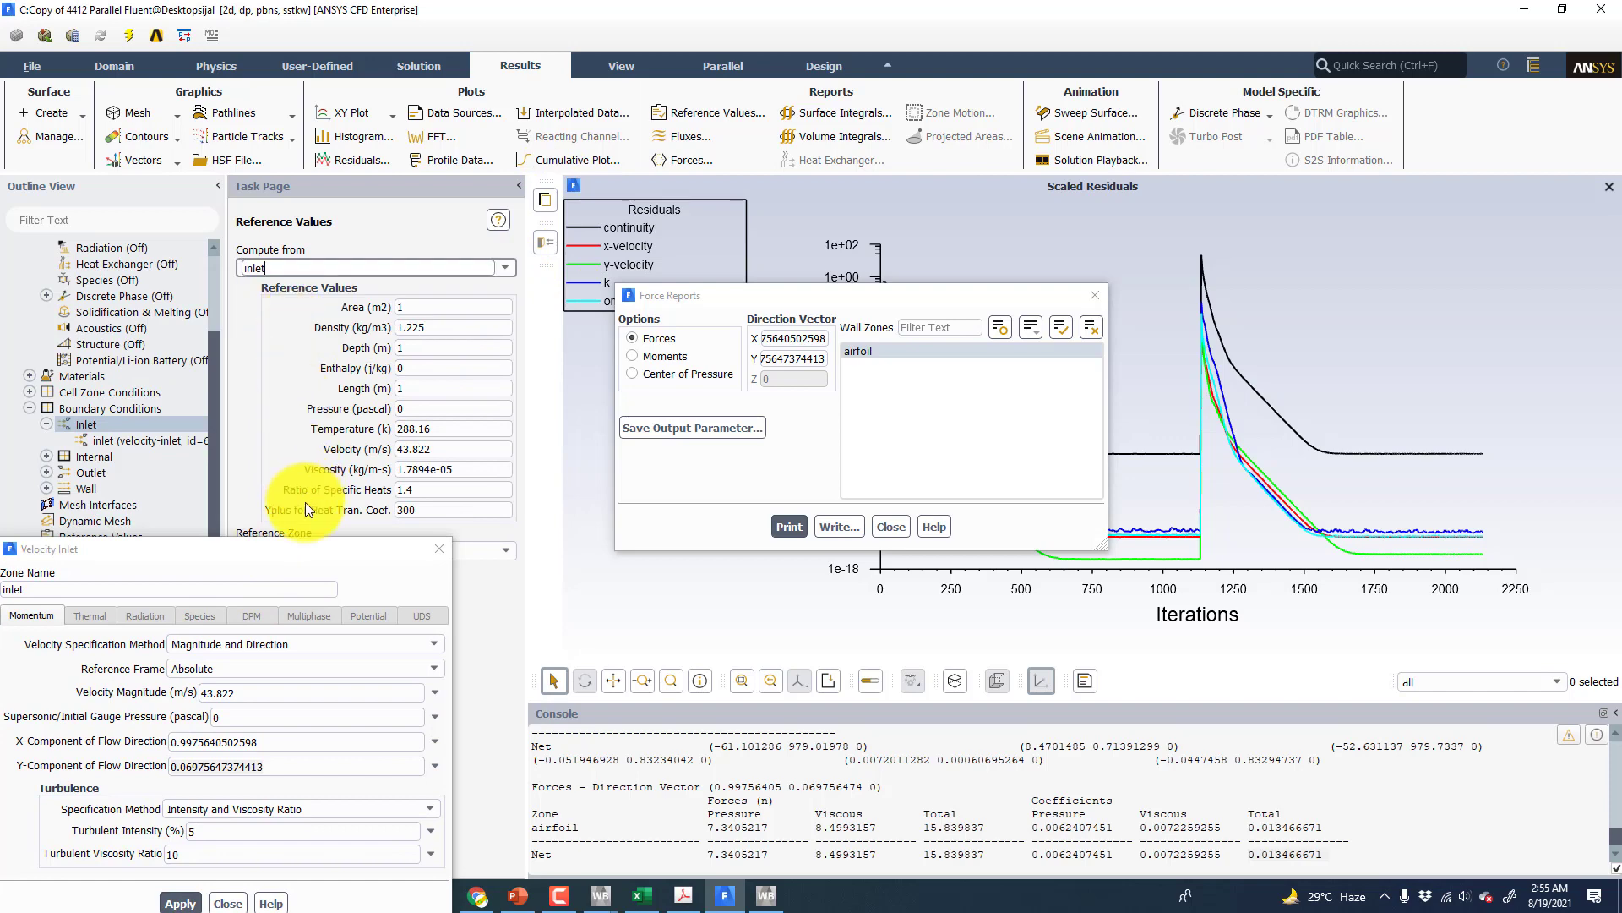
{"action": "left_click_drag", "start_coordinate": [323, 556], "coordinate": [226, 607]}
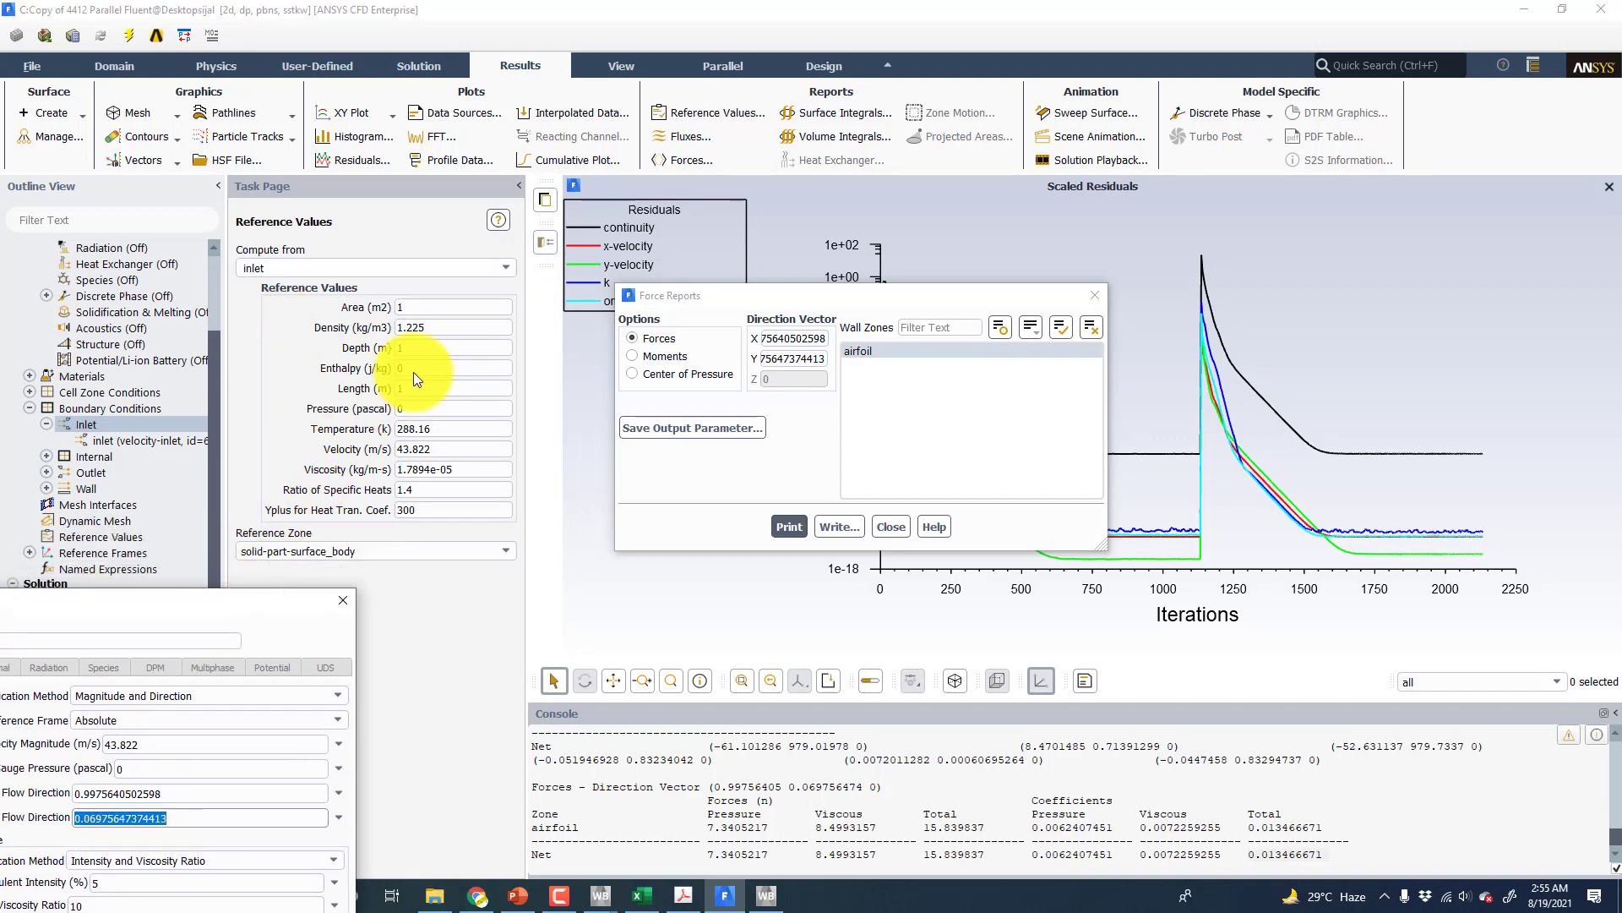
{"action": "left_click", "coordinate": [432, 309]}
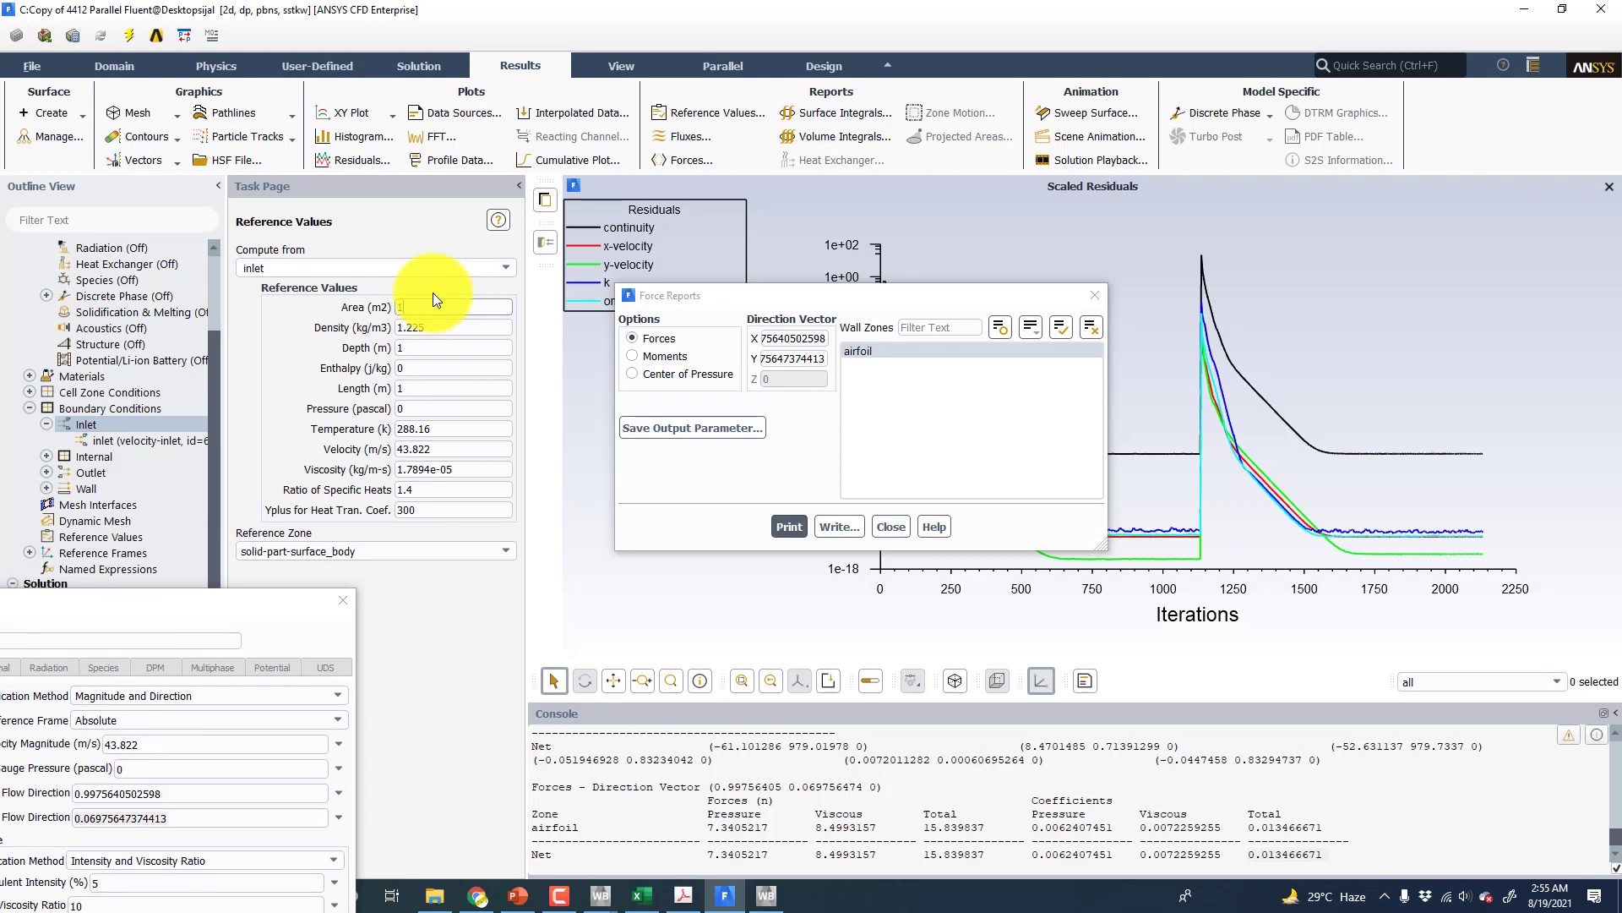
{"action": "left_click", "coordinate": [420, 393]}
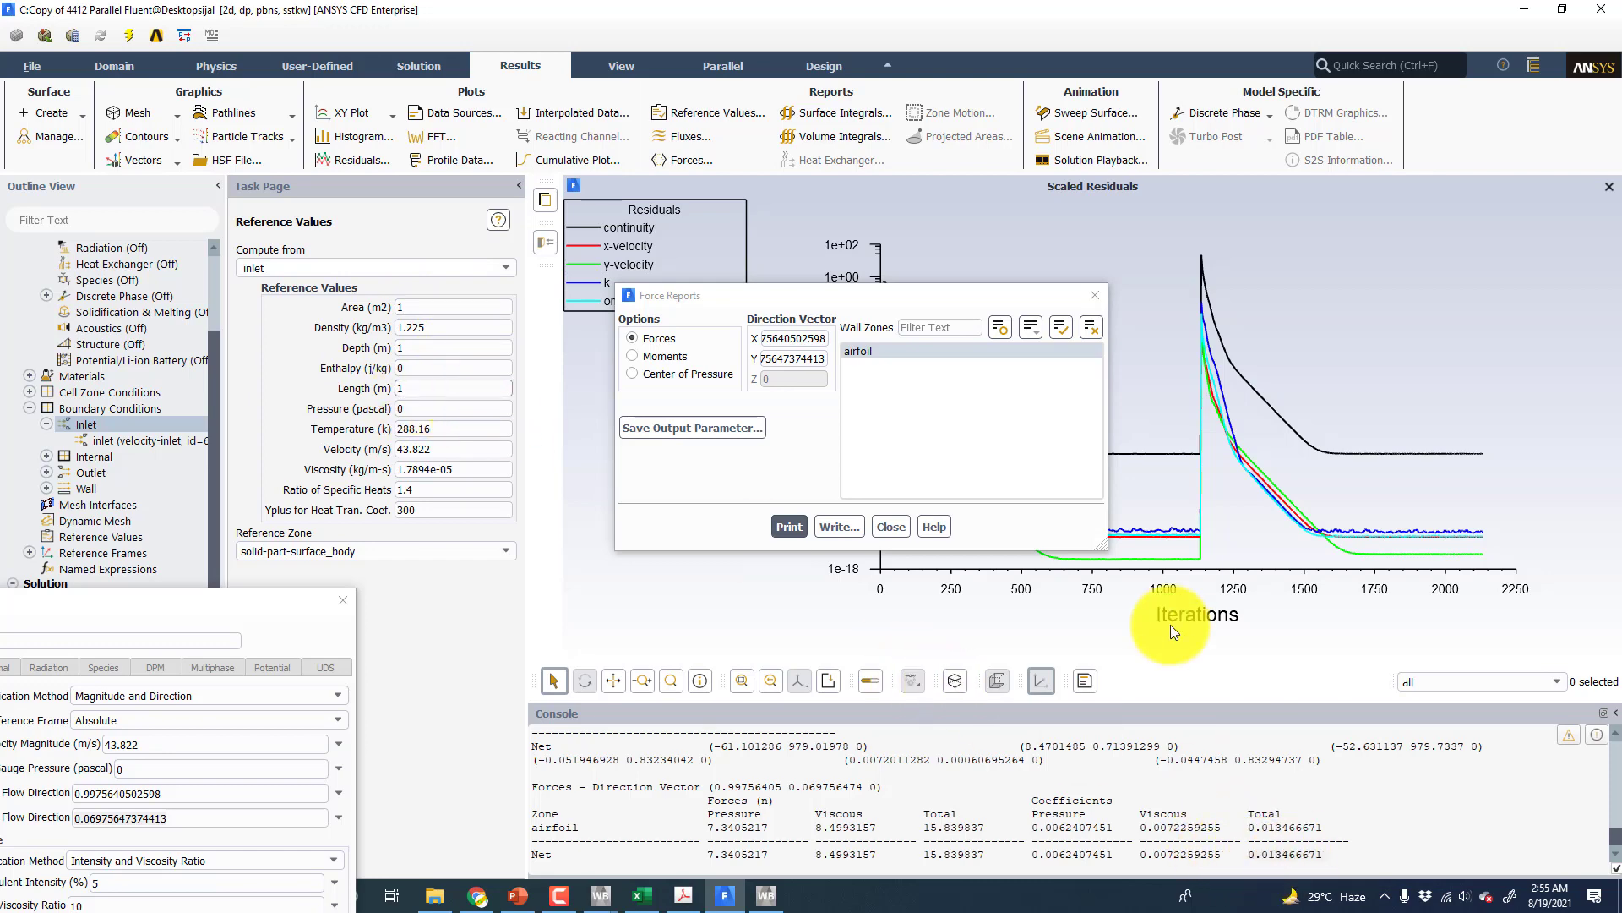
{"action": "left_click_drag", "start_coordinate": [900, 294], "coordinate": [1081, 242]}
{"action": "left_click_drag", "start_coordinate": [149, 596], "coordinate": [926, 284]}
- Switch to the NACA4412 Workbench project and open the Results of system C in CFD-Post
{"action": "mouse_move", "coordinate": [601, 894]}
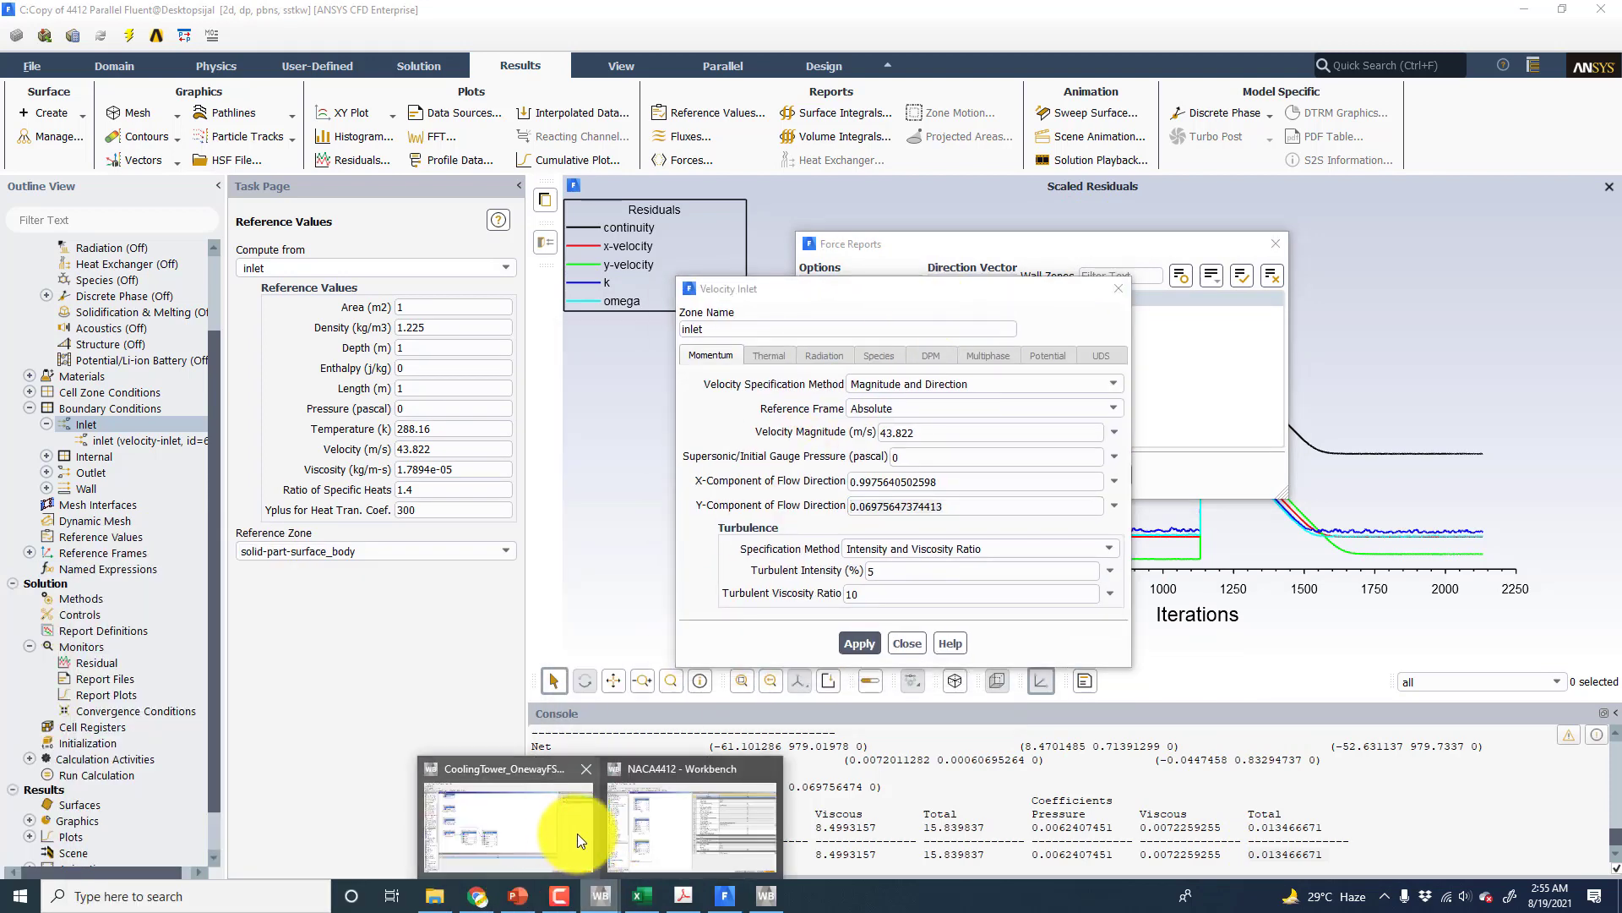
{"action": "left_click", "coordinate": [681, 840]}
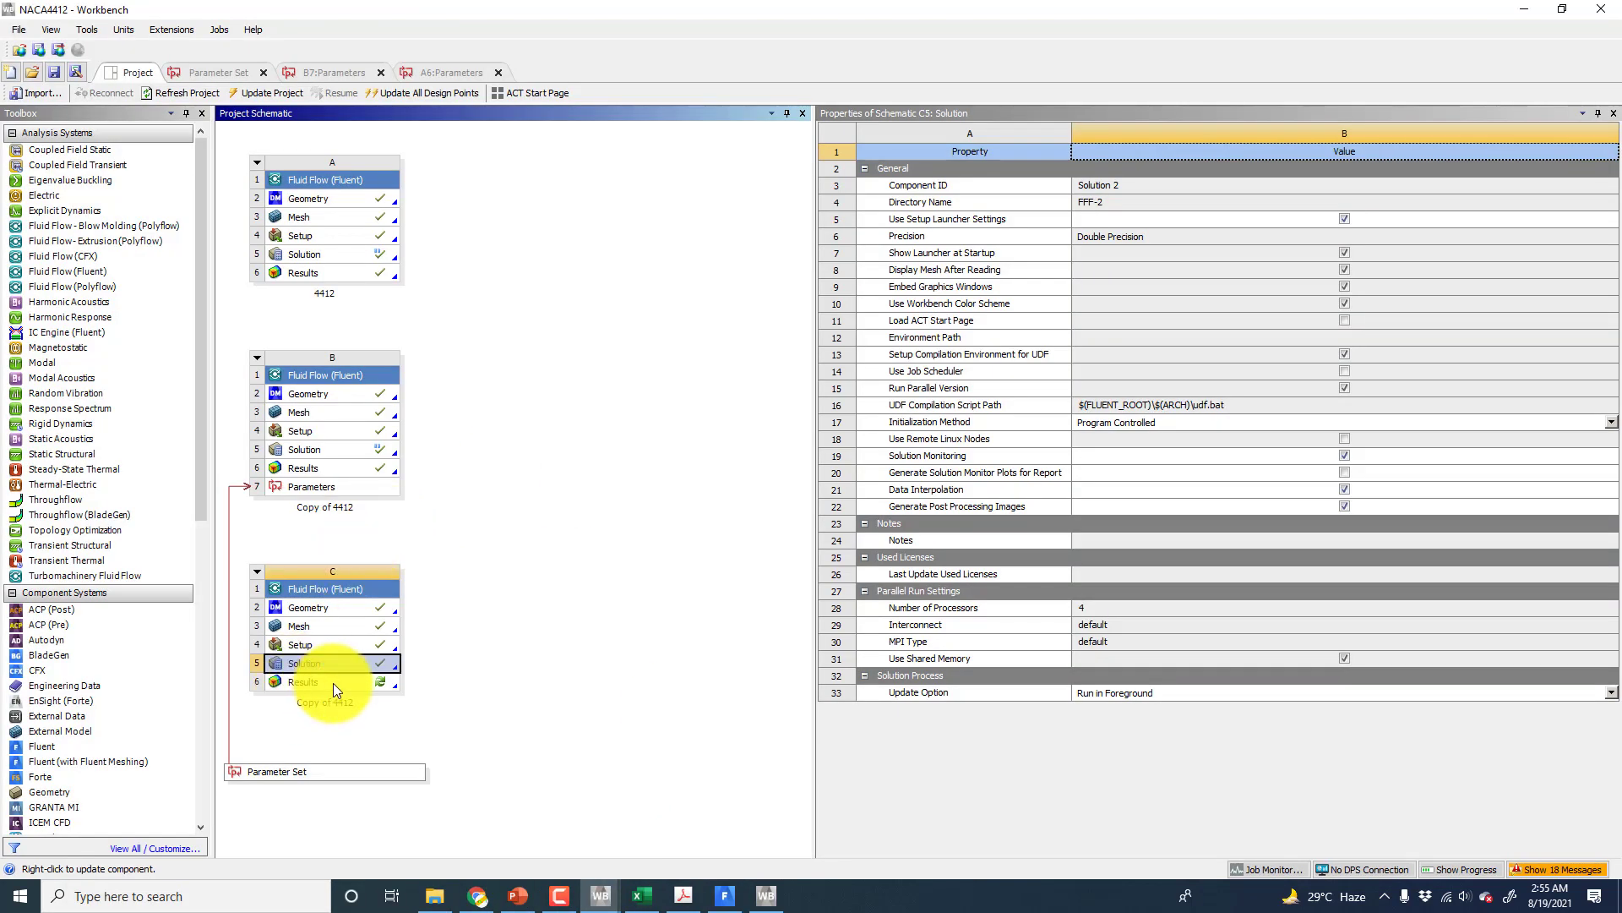
{"action": "double_click", "coordinate": [333, 682]}
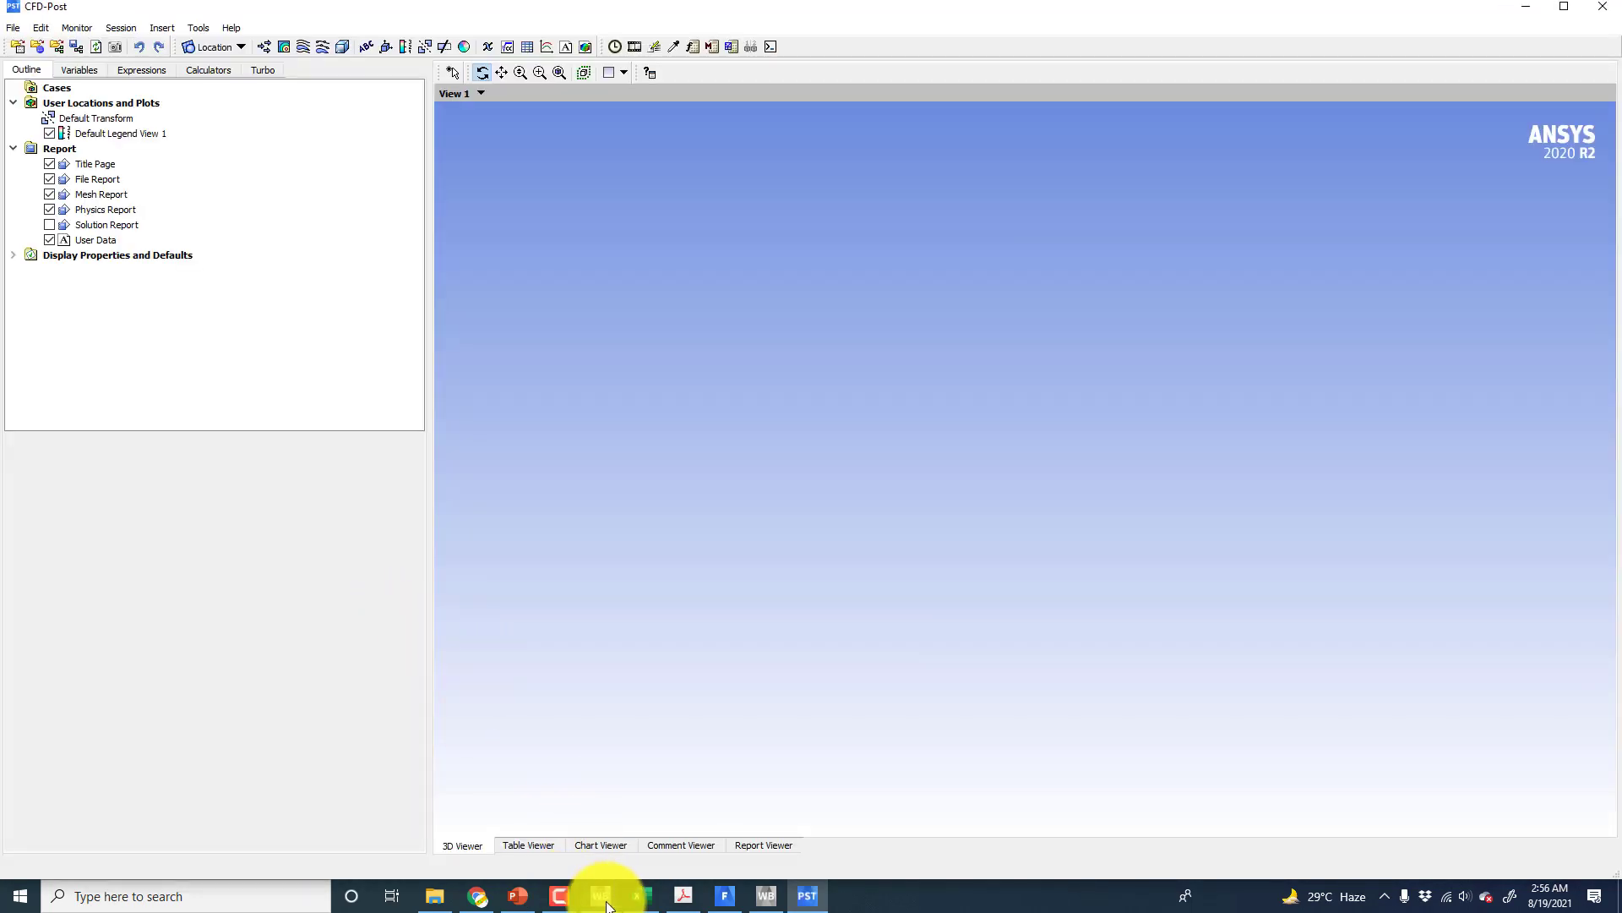
{"action": "mouse_move", "coordinate": [607, 906]}
{"action": "left_click", "coordinate": [652, 849]}
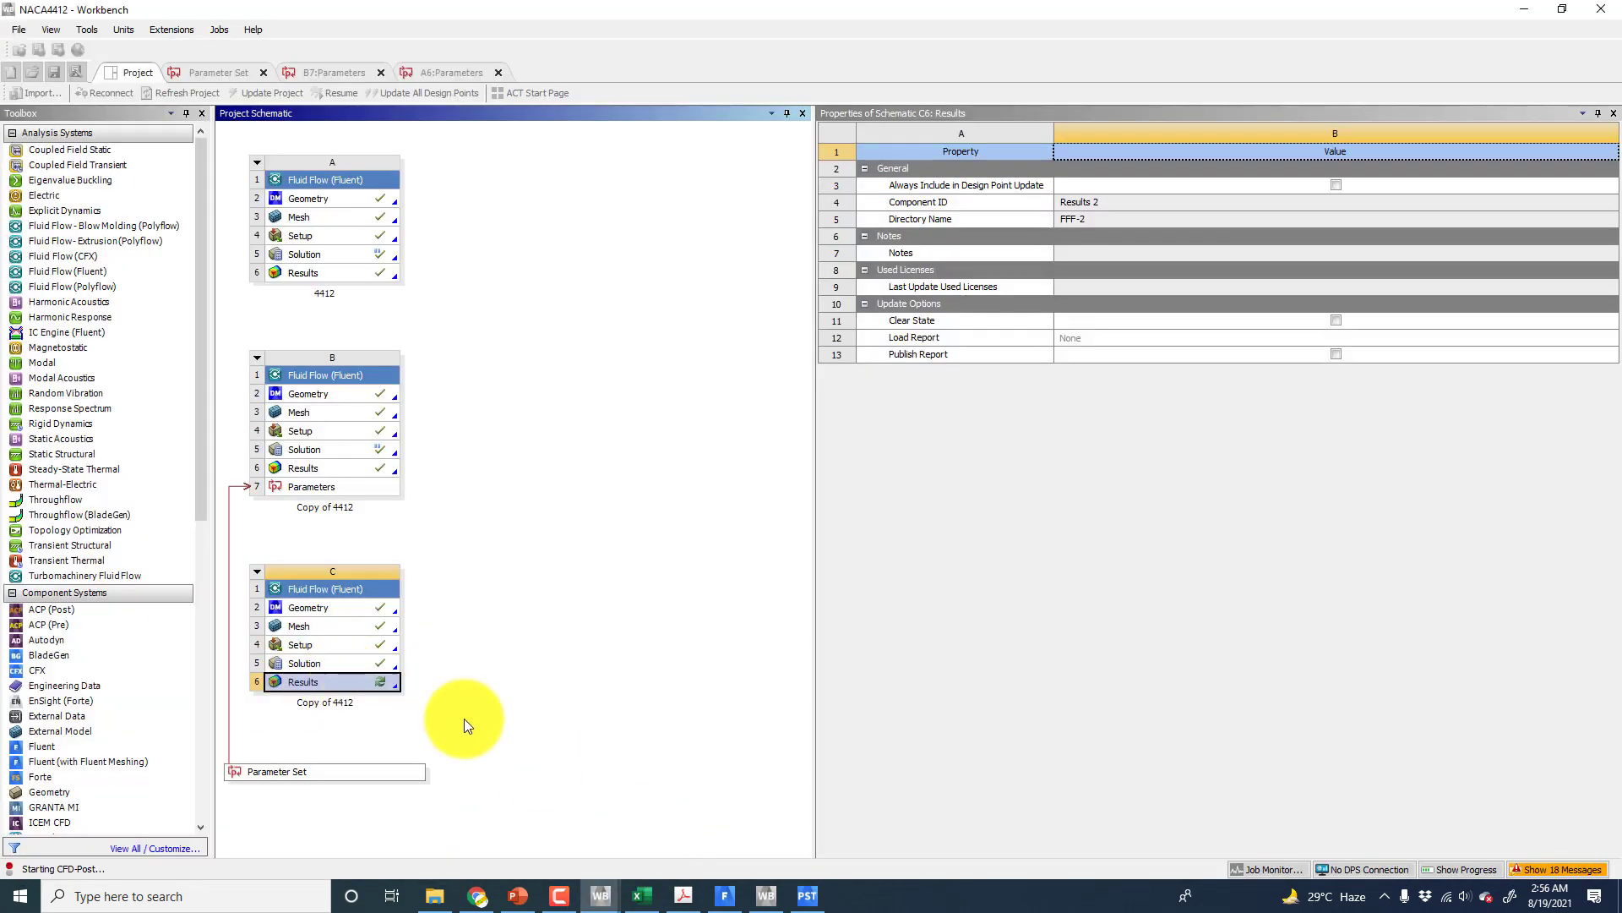
{"action": "left_click", "coordinate": [807, 897]}
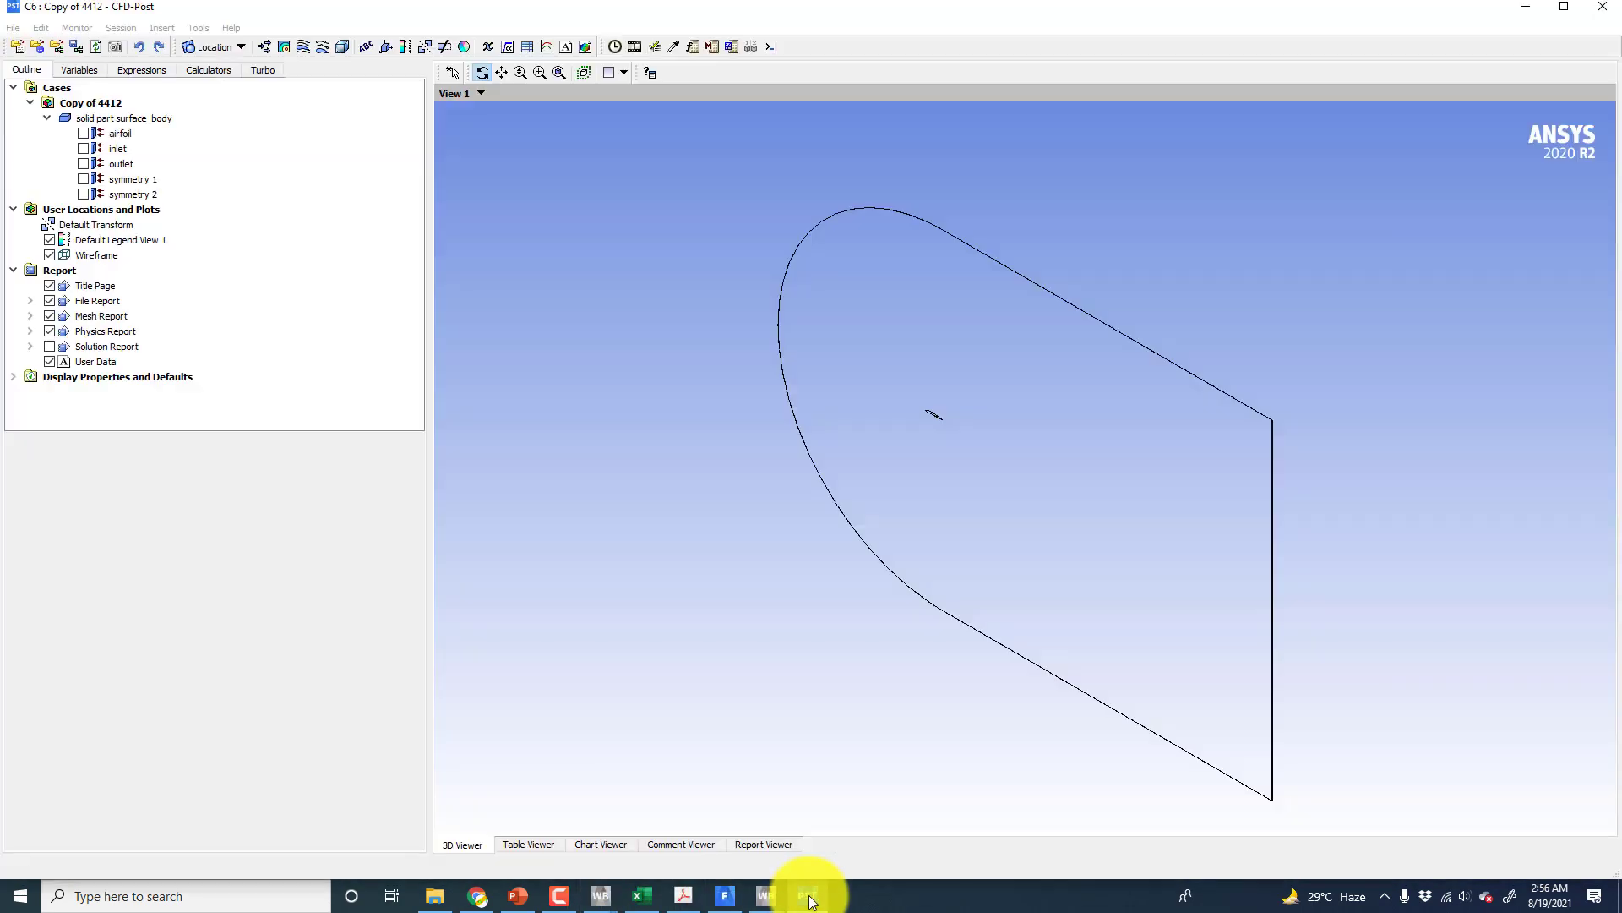
- Switch back to Fluent and close the Velocity Inlet settings
{"action": "left_click", "coordinate": [724, 896]}
{"action": "double_click", "coordinate": [871, 505]}
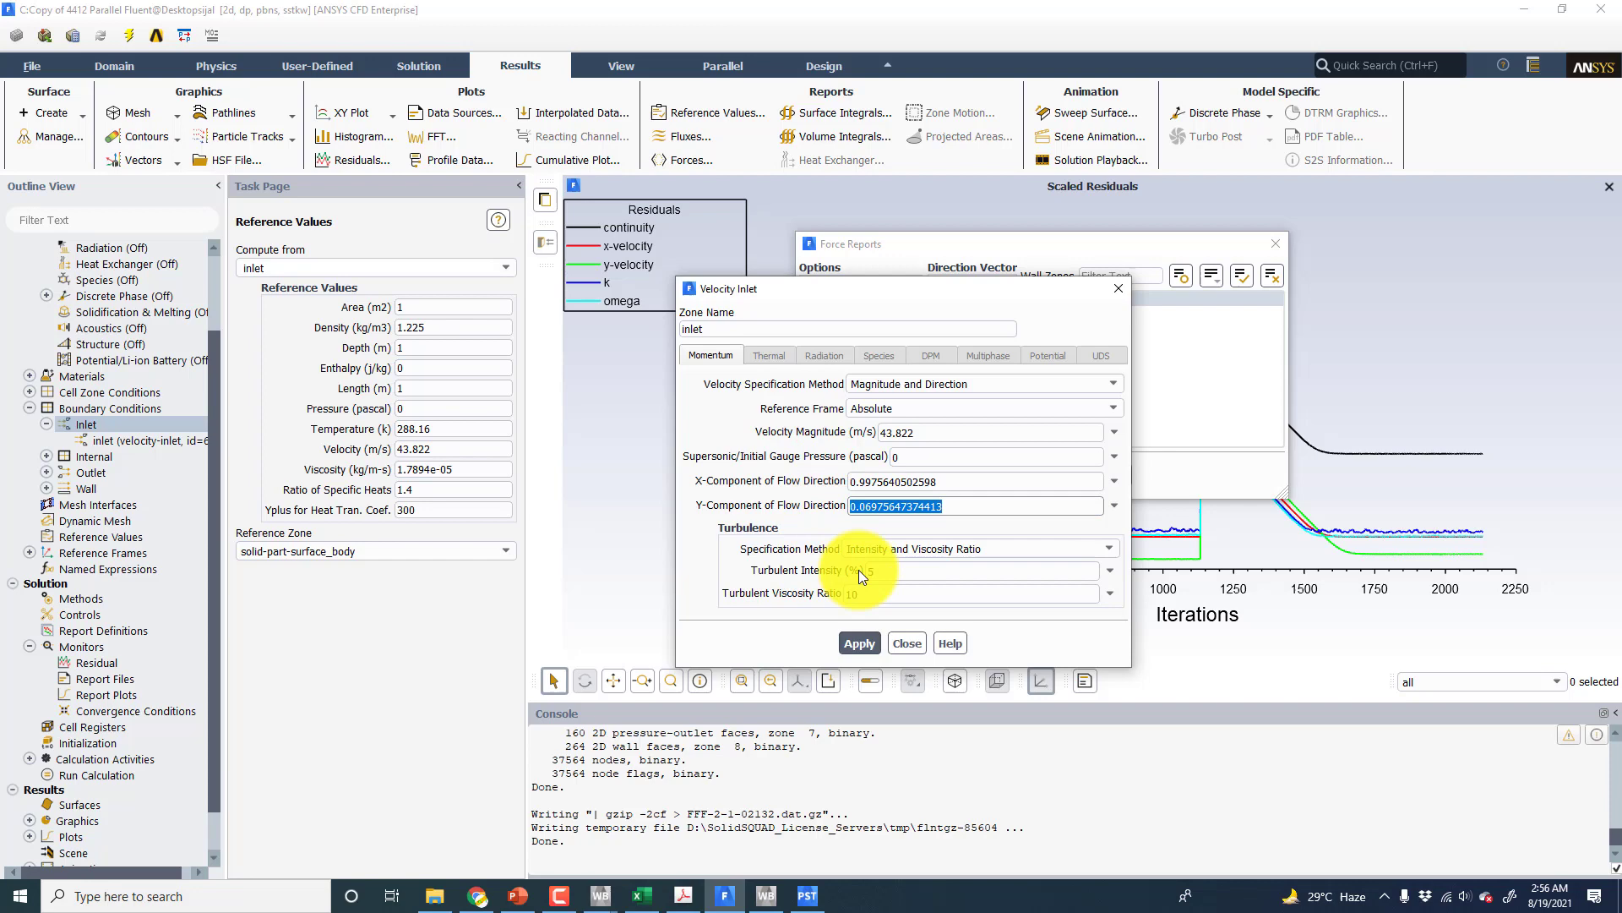
{"action": "left_click", "coordinate": [908, 644]}
- Copy the net total drag coefficient from the Fluent console into cell J2 of the AoA_Sin_Cosine workbook in Excel
{"action": "scroll", "coordinate": [833, 710], "scroll_direction": "up", "scroll_amount": 5}
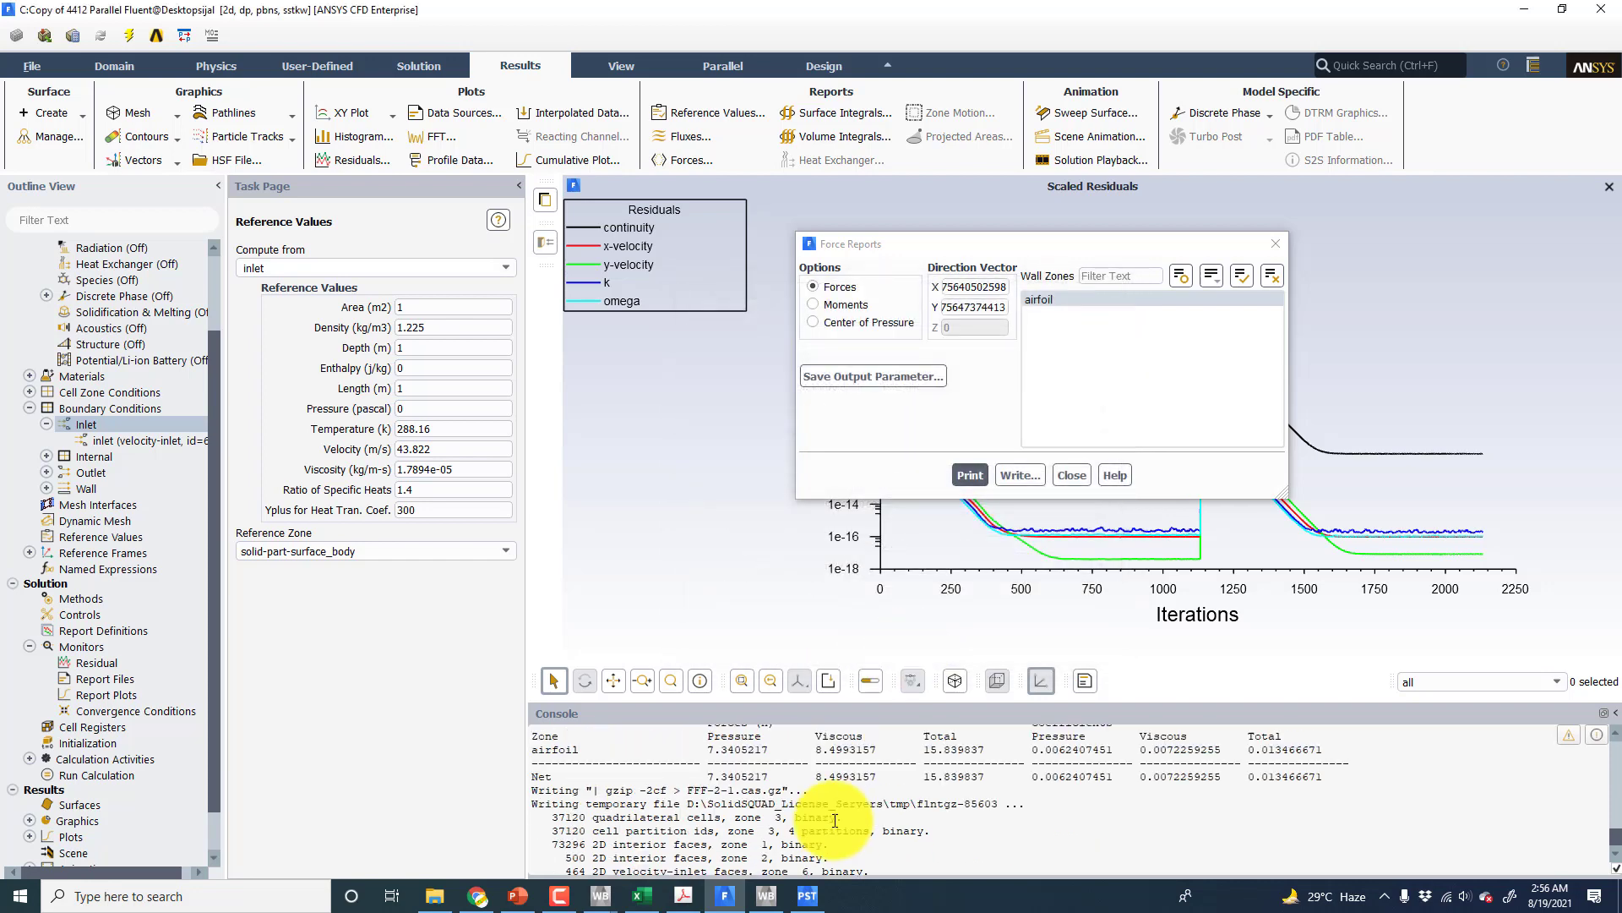
{"action": "left_click_drag", "start_coordinate": [1248, 776], "coordinate": [1322, 778]}
{"action": "right_click", "coordinate": [1315, 770]}
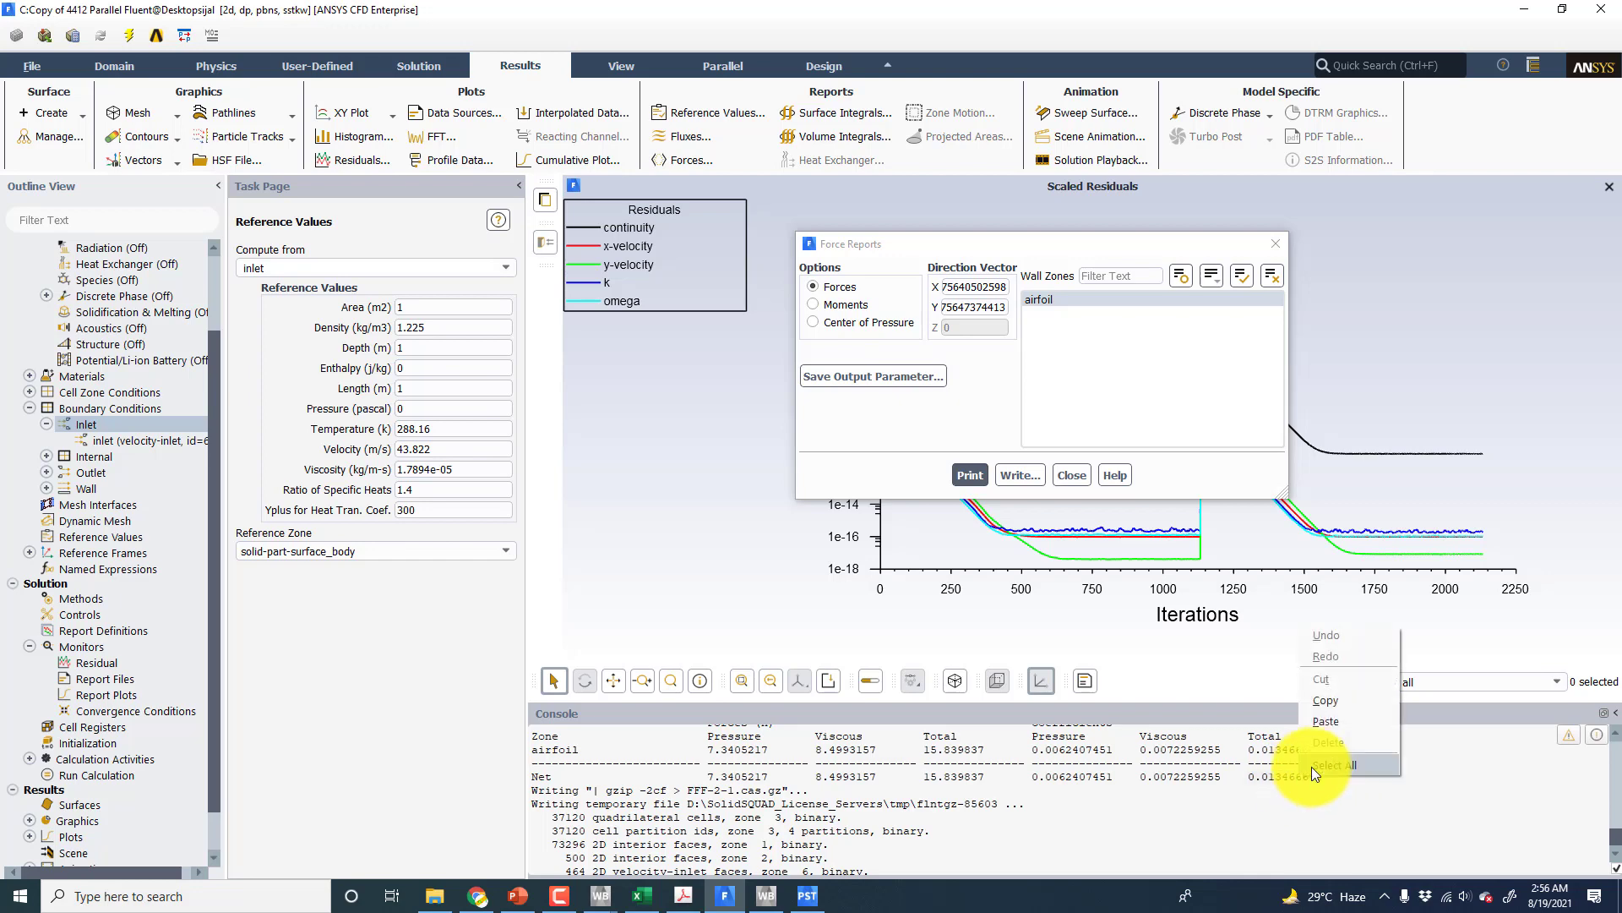
{"action": "left_click", "coordinate": [1328, 706]}
{"action": "mouse_move", "coordinate": [558, 895]}
{"action": "left_click", "coordinate": [642, 896]}
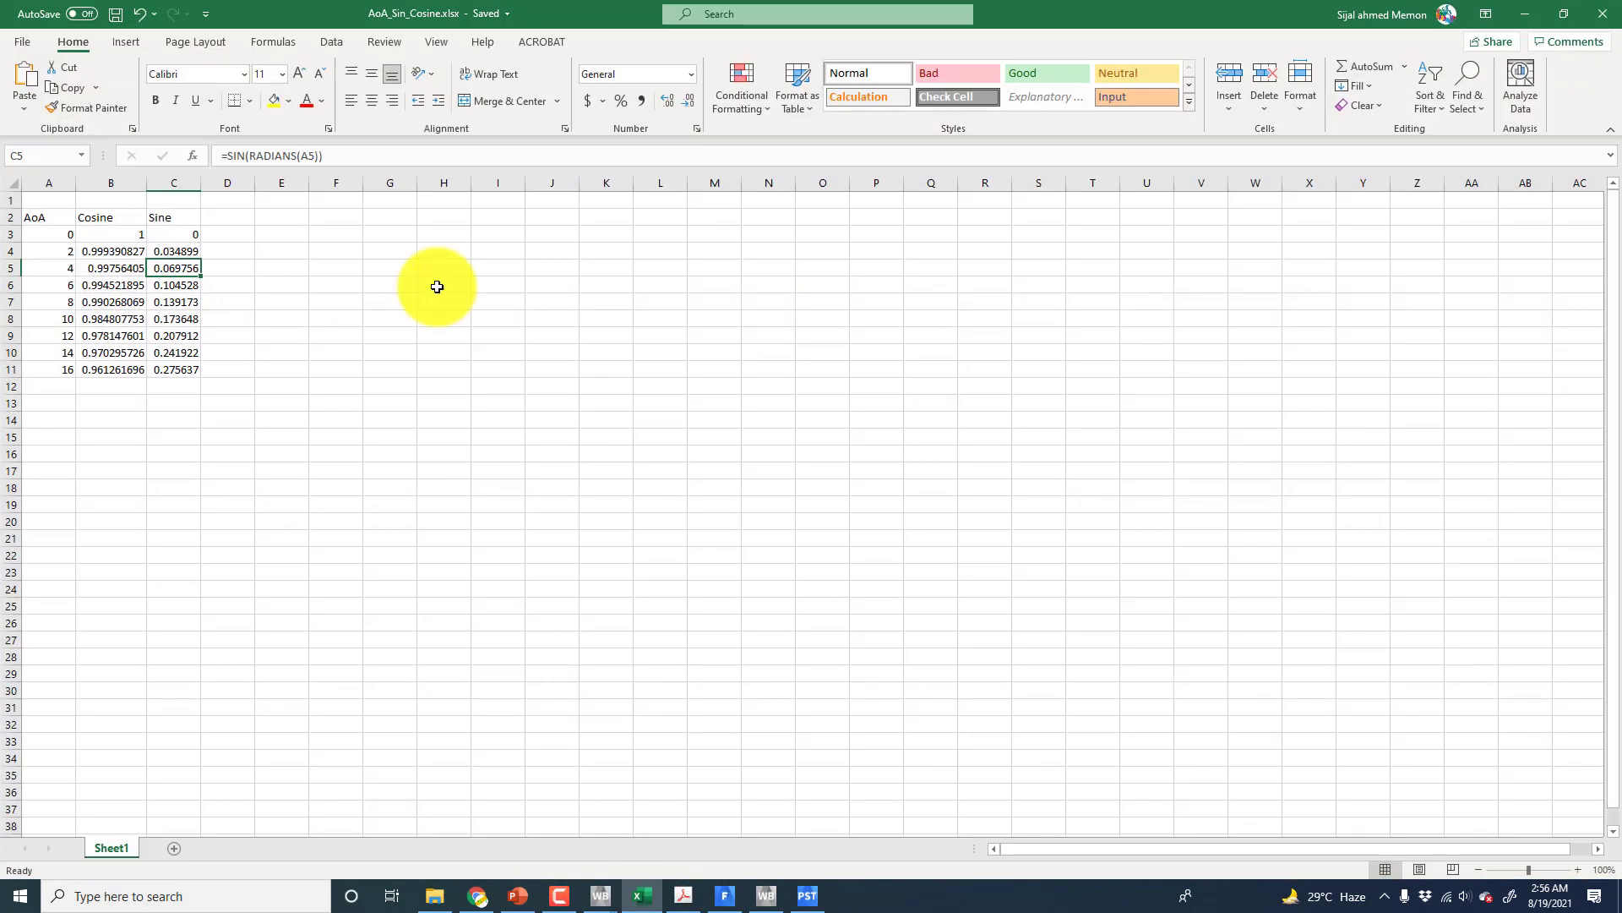
{"action": "right_click", "coordinate": [550, 217]}
{"action": "left_click", "coordinate": [590, 301]}
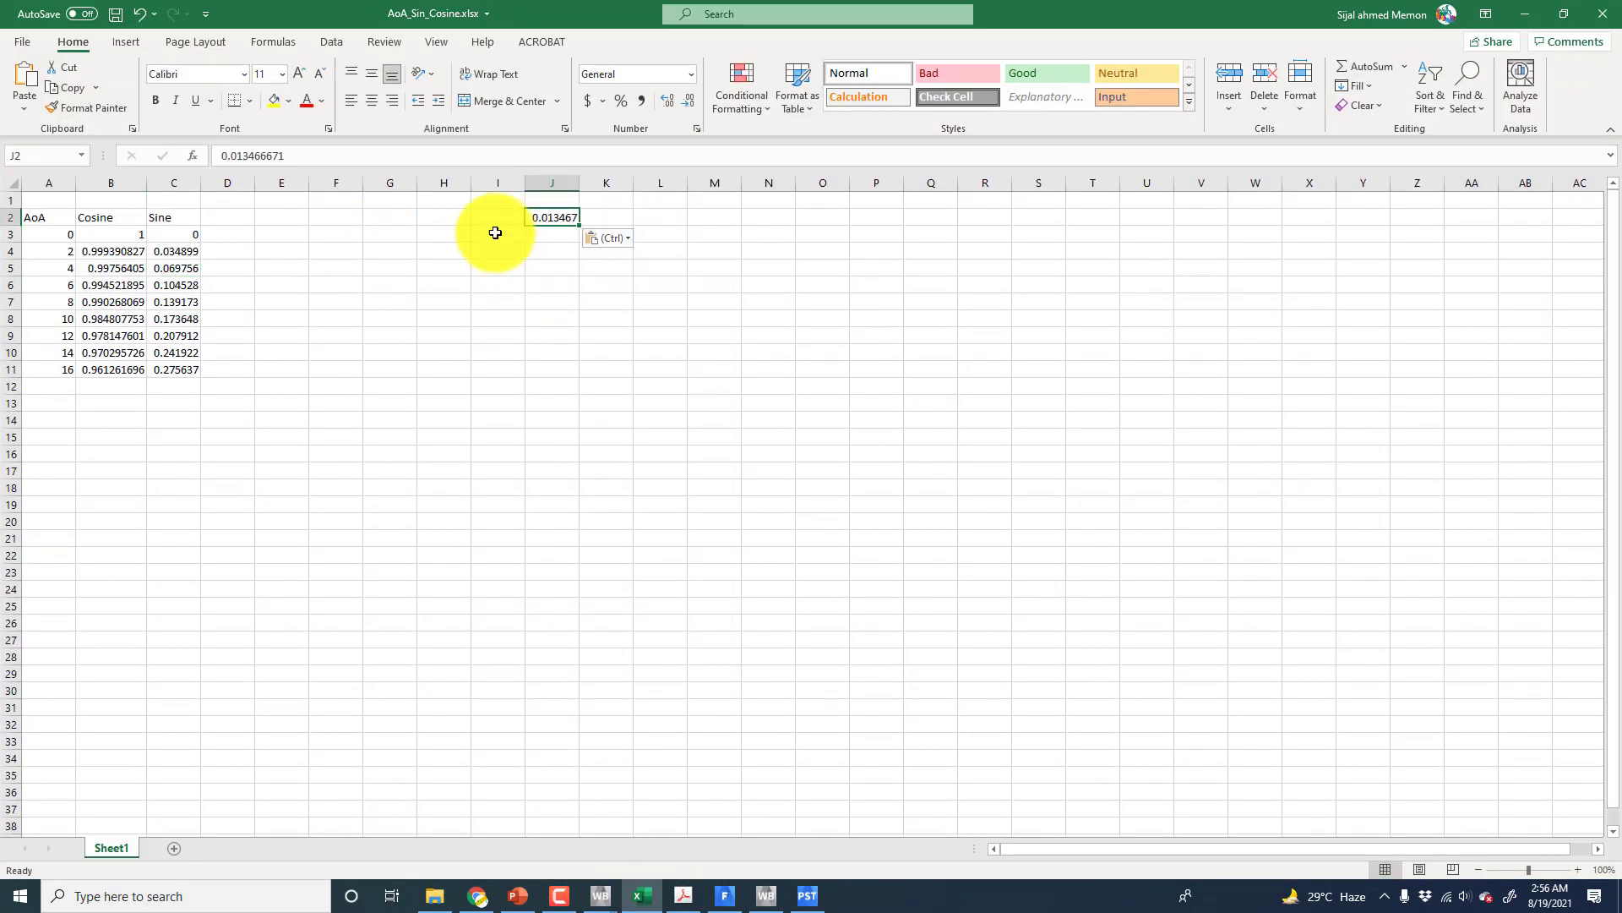
- Copy the net total drag force from the Fluent console into cell I2 of the Excel sheet
{"action": "left_click", "coordinate": [733, 893]}
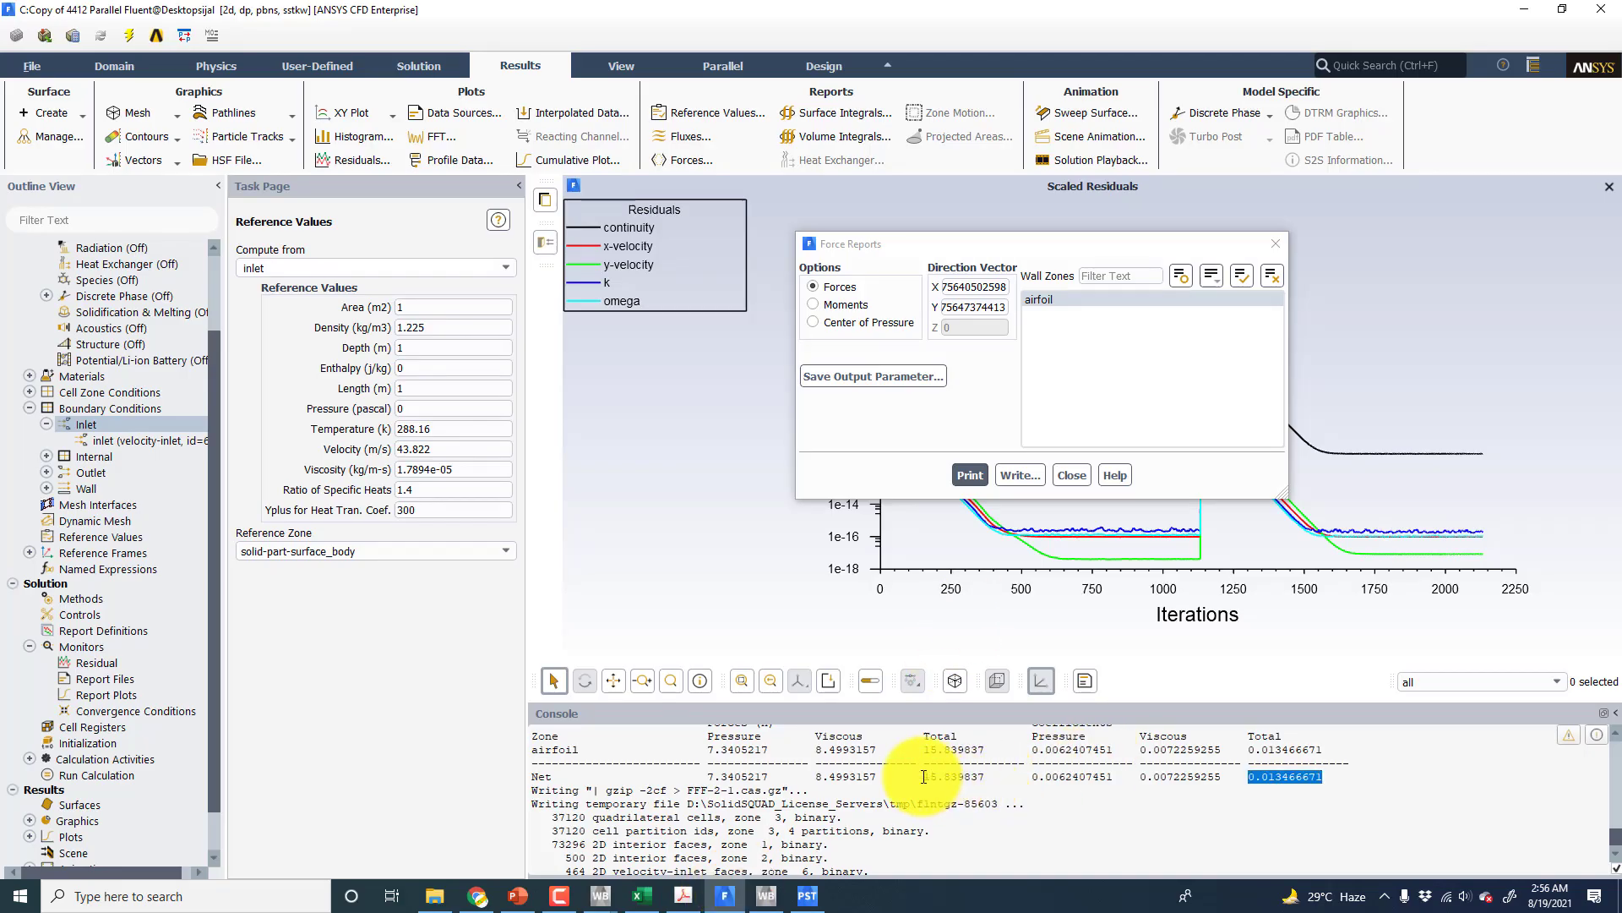
{"action": "left_click_drag", "start_coordinate": [924, 776], "coordinate": [981, 774]}
{"action": "right_click", "coordinate": [981, 774]}
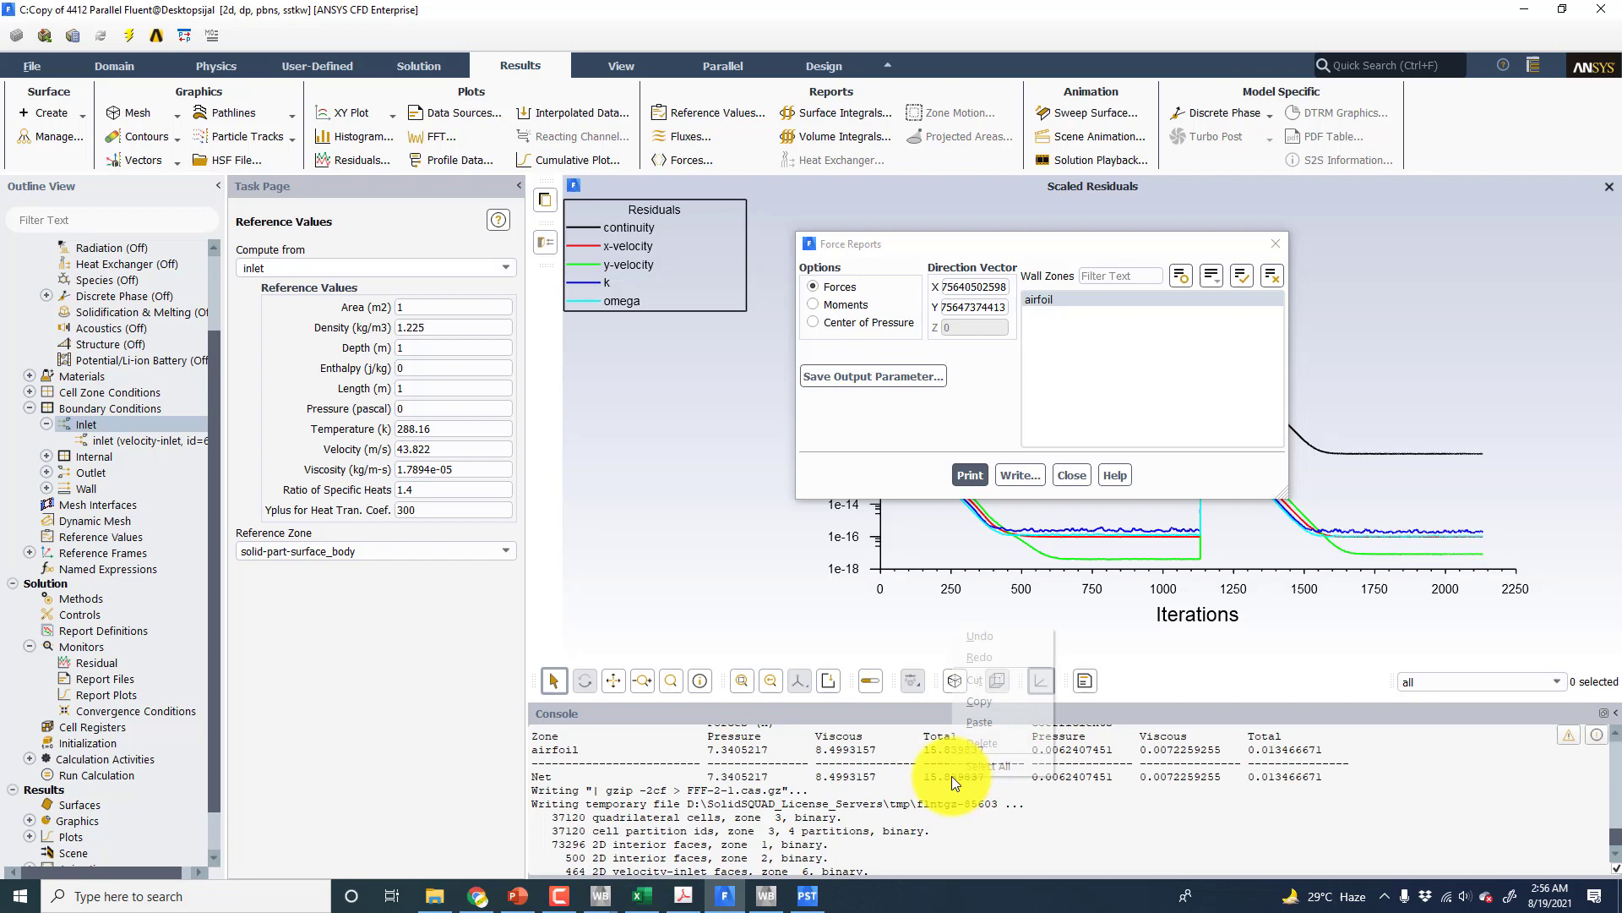
{"action": "left_click", "coordinate": [982, 707]}
{"action": "left_click", "coordinate": [1525, 10]}
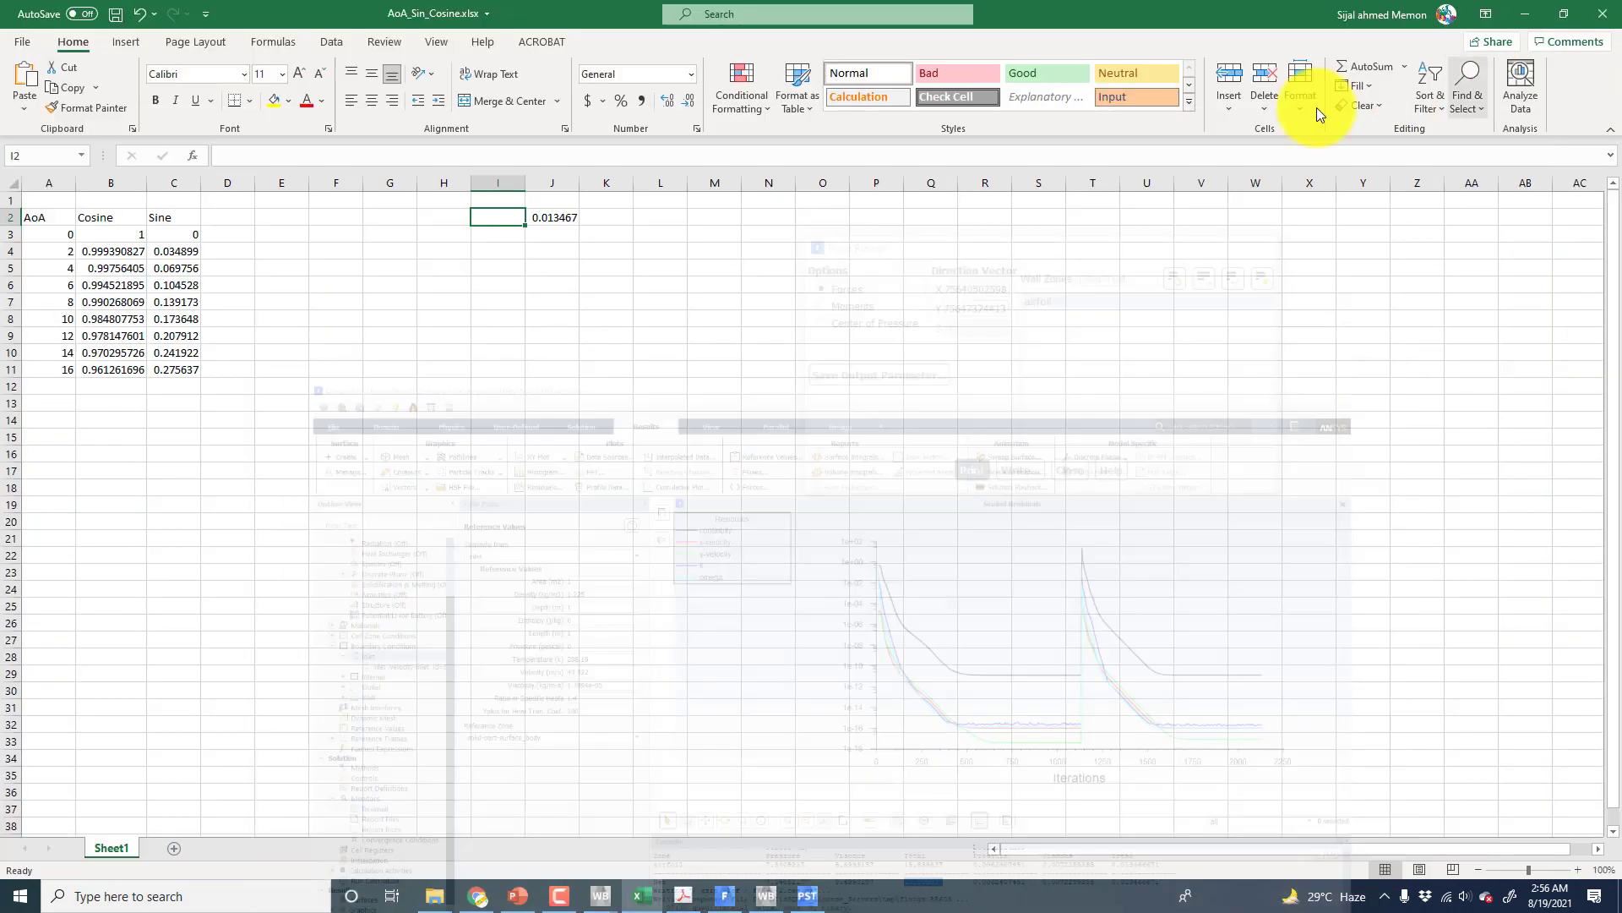
{"action": "right_click", "coordinate": [499, 217]}
{"action": "left_click", "coordinate": [538, 280]}
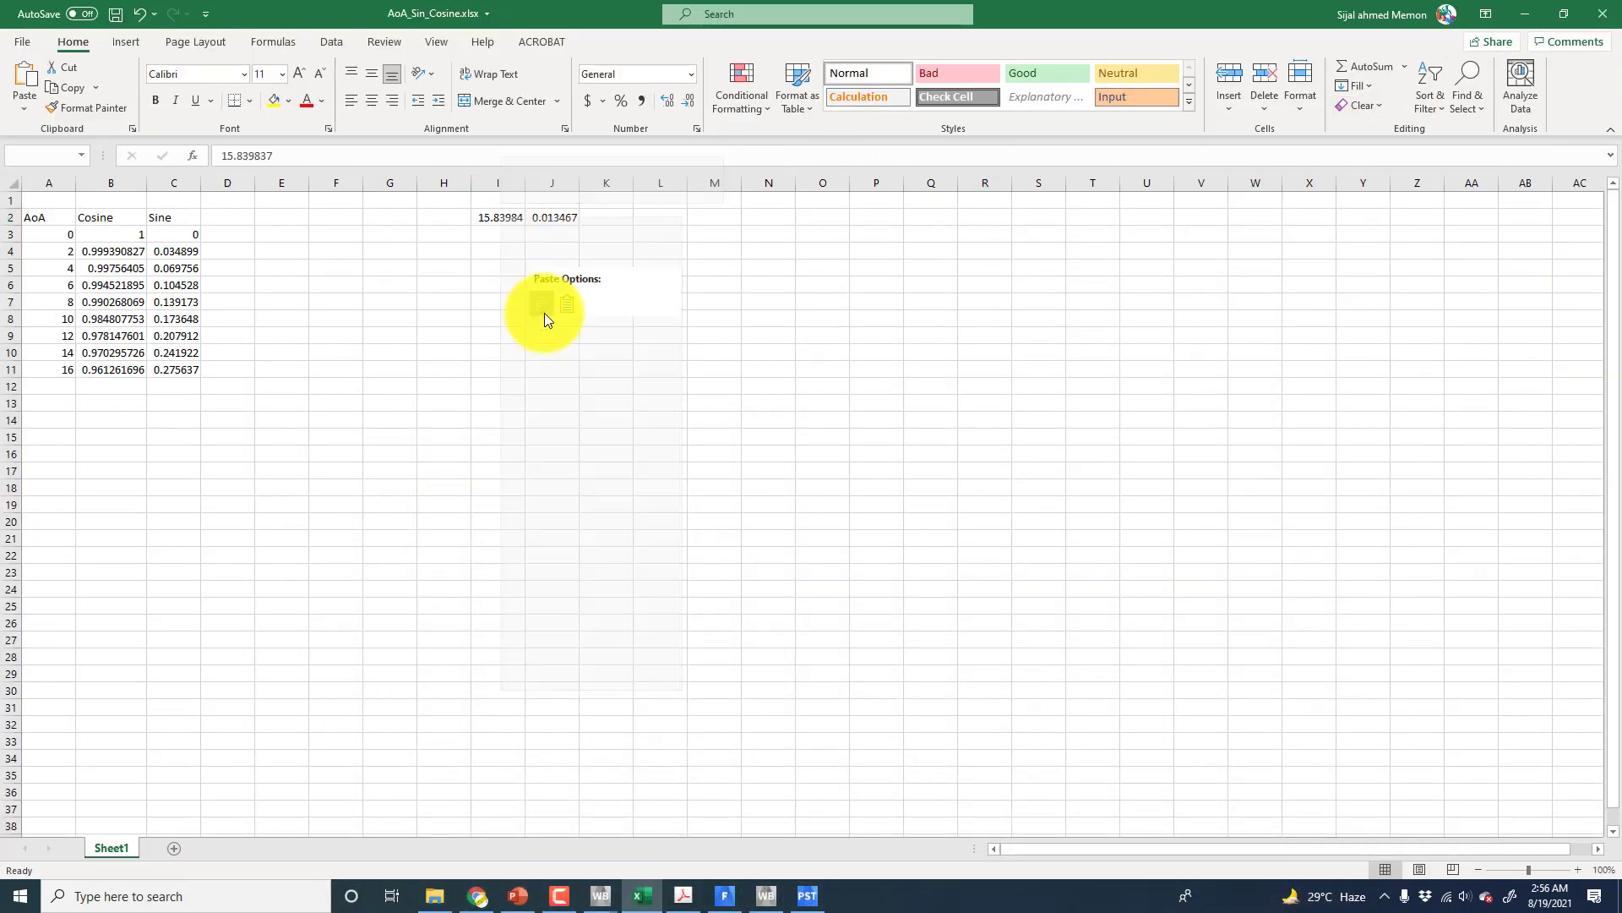
- Label cell I1 "Drag force" and cell J1 "Drag Coeff"
{"action": "left_click", "coordinate": [507, 200]}
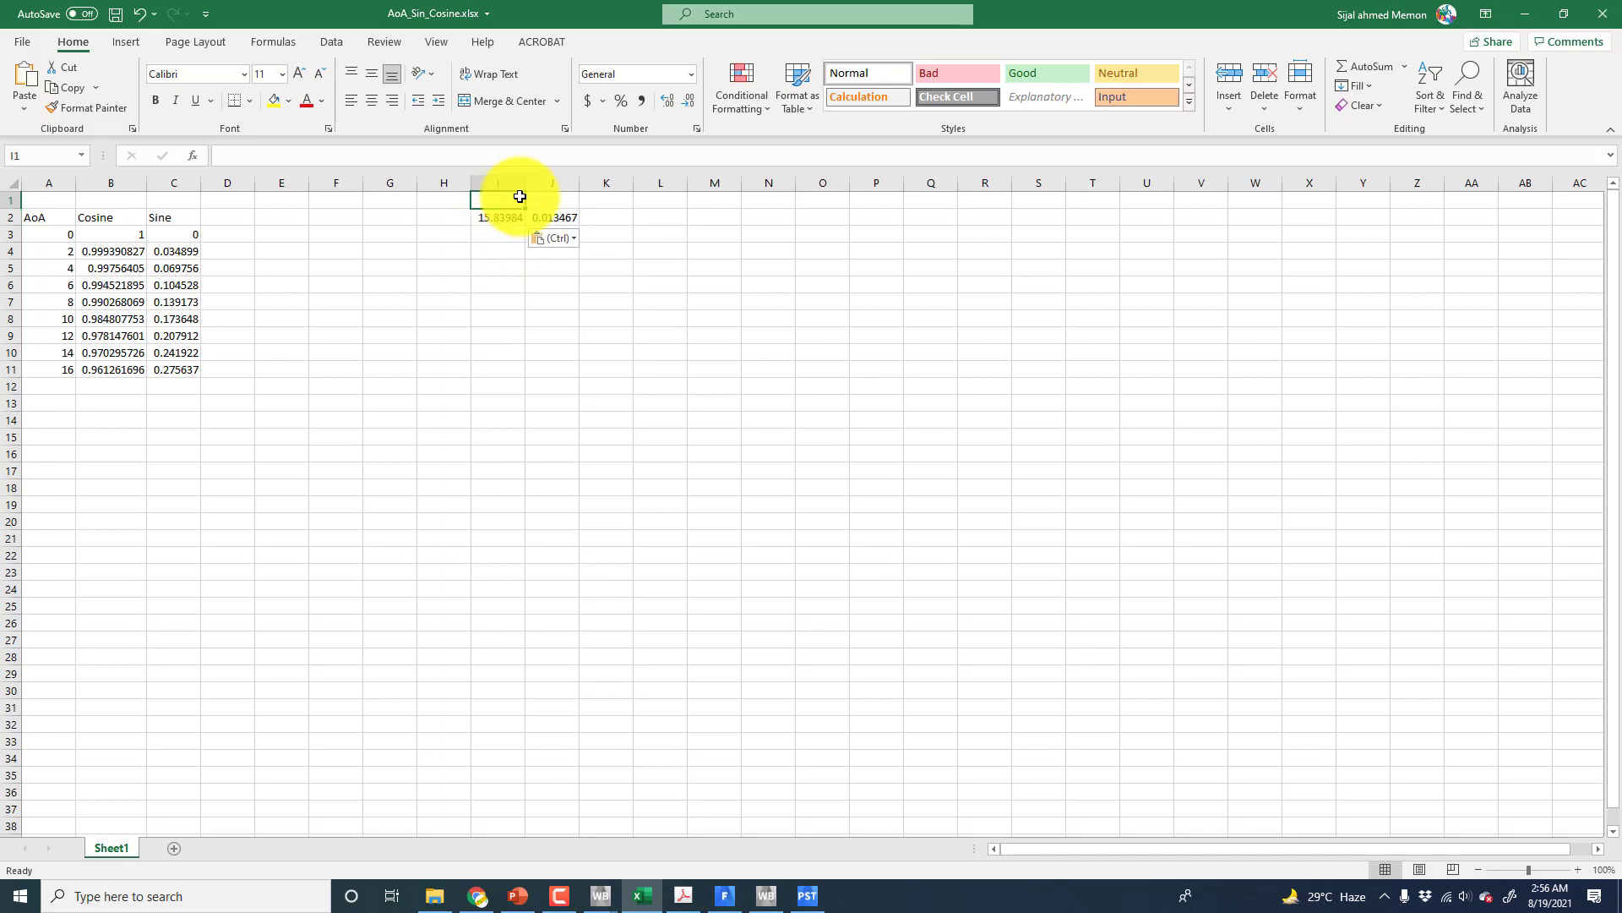
{"action": "type", "text": "Drag force"}
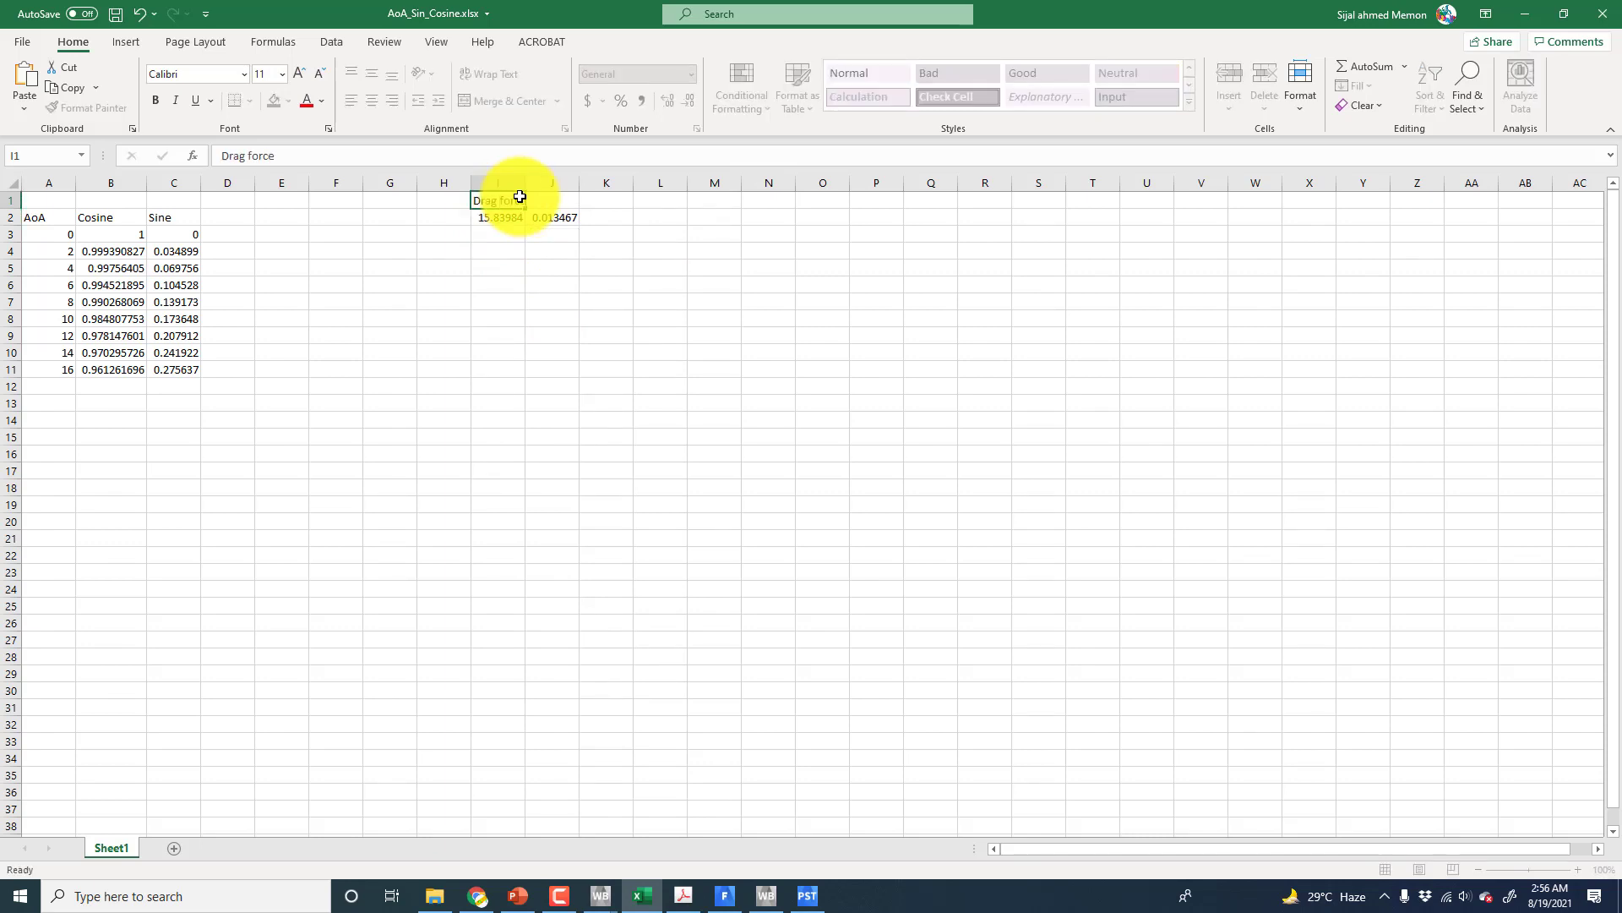
{"action": "key", "text": "Tab"}
{"action": "type", "text": "Dra"}
{"action": "key", "text": "Down"}
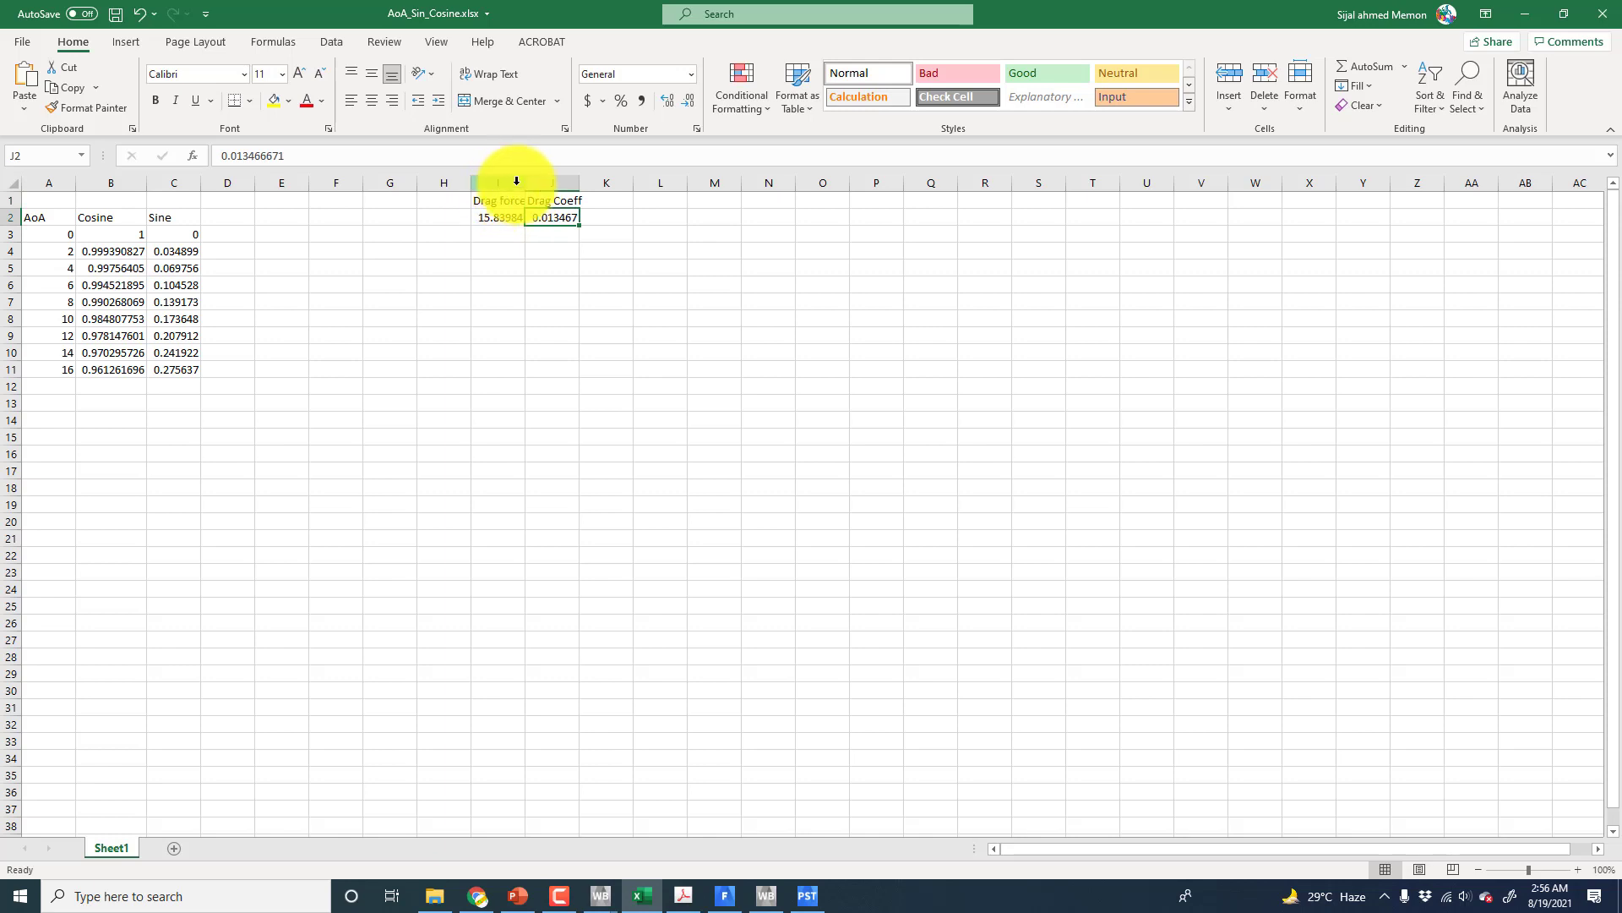
- Widen columns I and J so the drag force and drag coefficient entries fit
{"action": "double_click", "coordinate": [525, 183]}
{"action": "left_click_drag", "start_coordinate": [596, 180], "coordinate": [611, 181]}
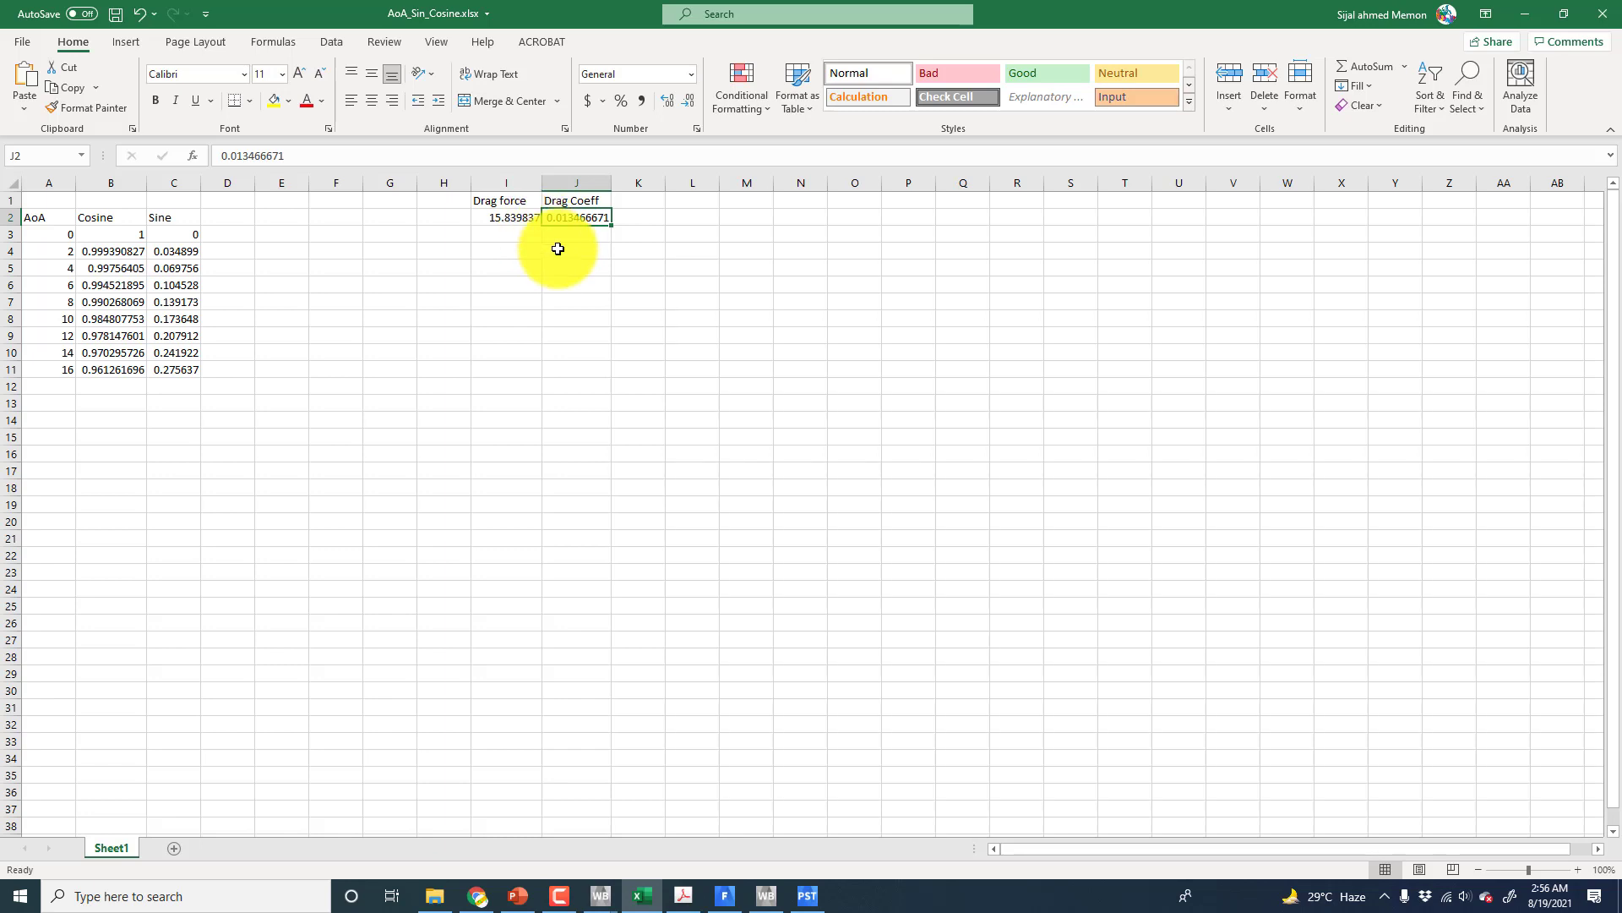
- Switch to CFD-Post and orient the flow domain so the airfoil is seen from the side
{"action": "left_click", "coordinate": [799, 898]}
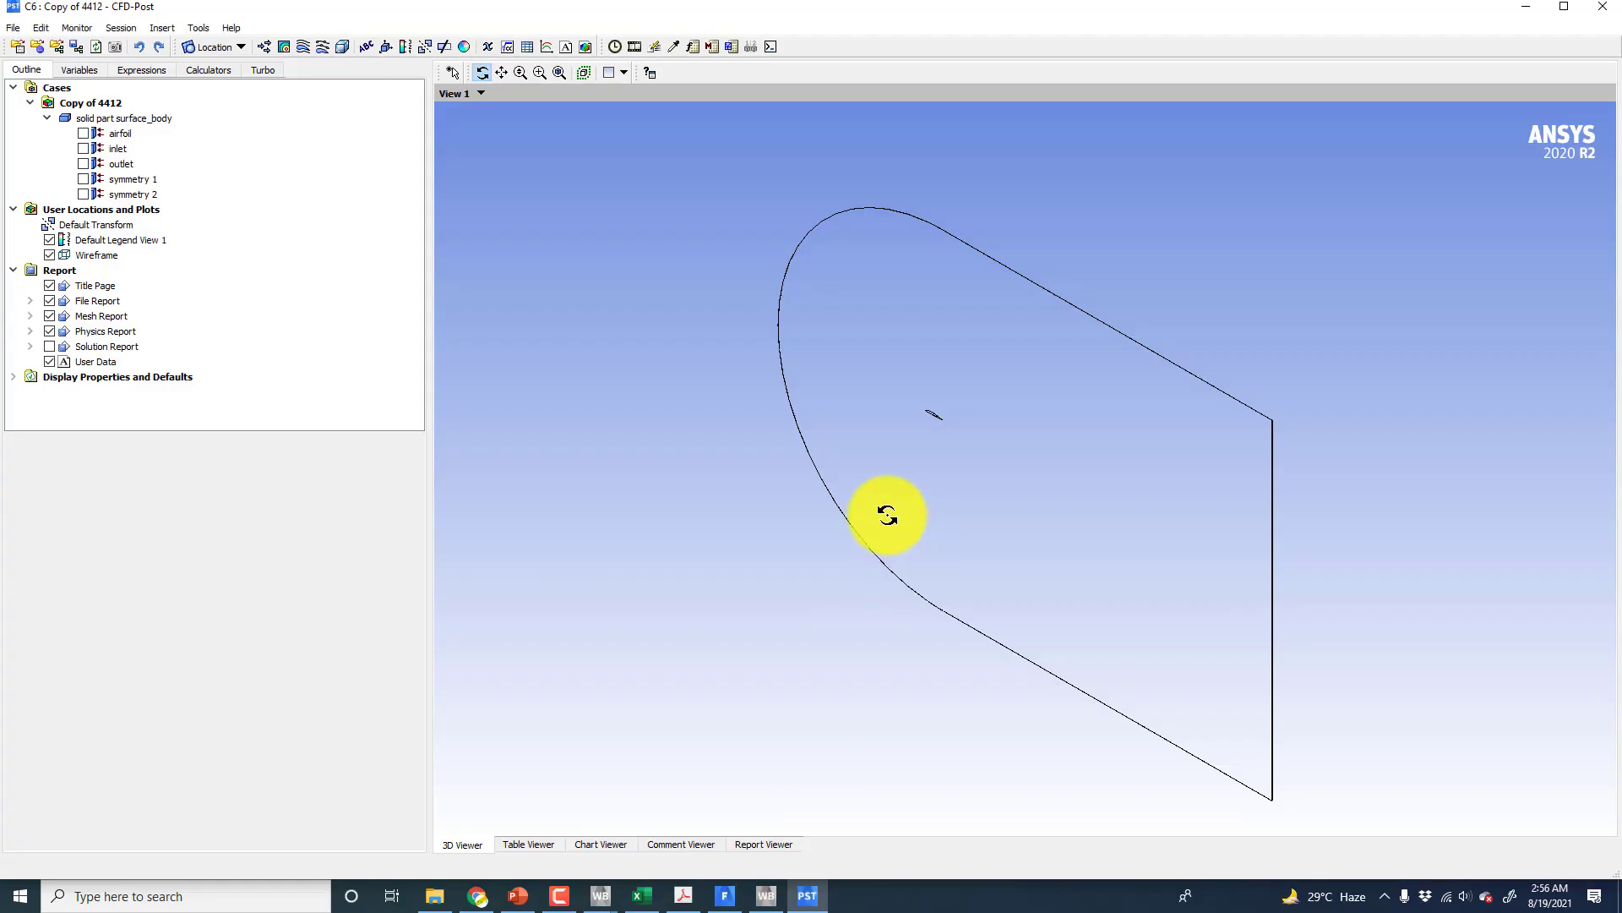
{"action": "left_click_drag", "start_coordinate": [884, 515], "coordinate": [1058, 543]}
{"action": "middle_click_drag", "start_coordinate": [1057, 544], "coordinate": [903, 548]}
{"action": "left_click_drag", "start_coordinate": [904, 548], "coordinate": [745, 539]}
{"action": "scroll", "coordinate": [651, 565], "scroll_direction": "up", "scroll_amount": 3}
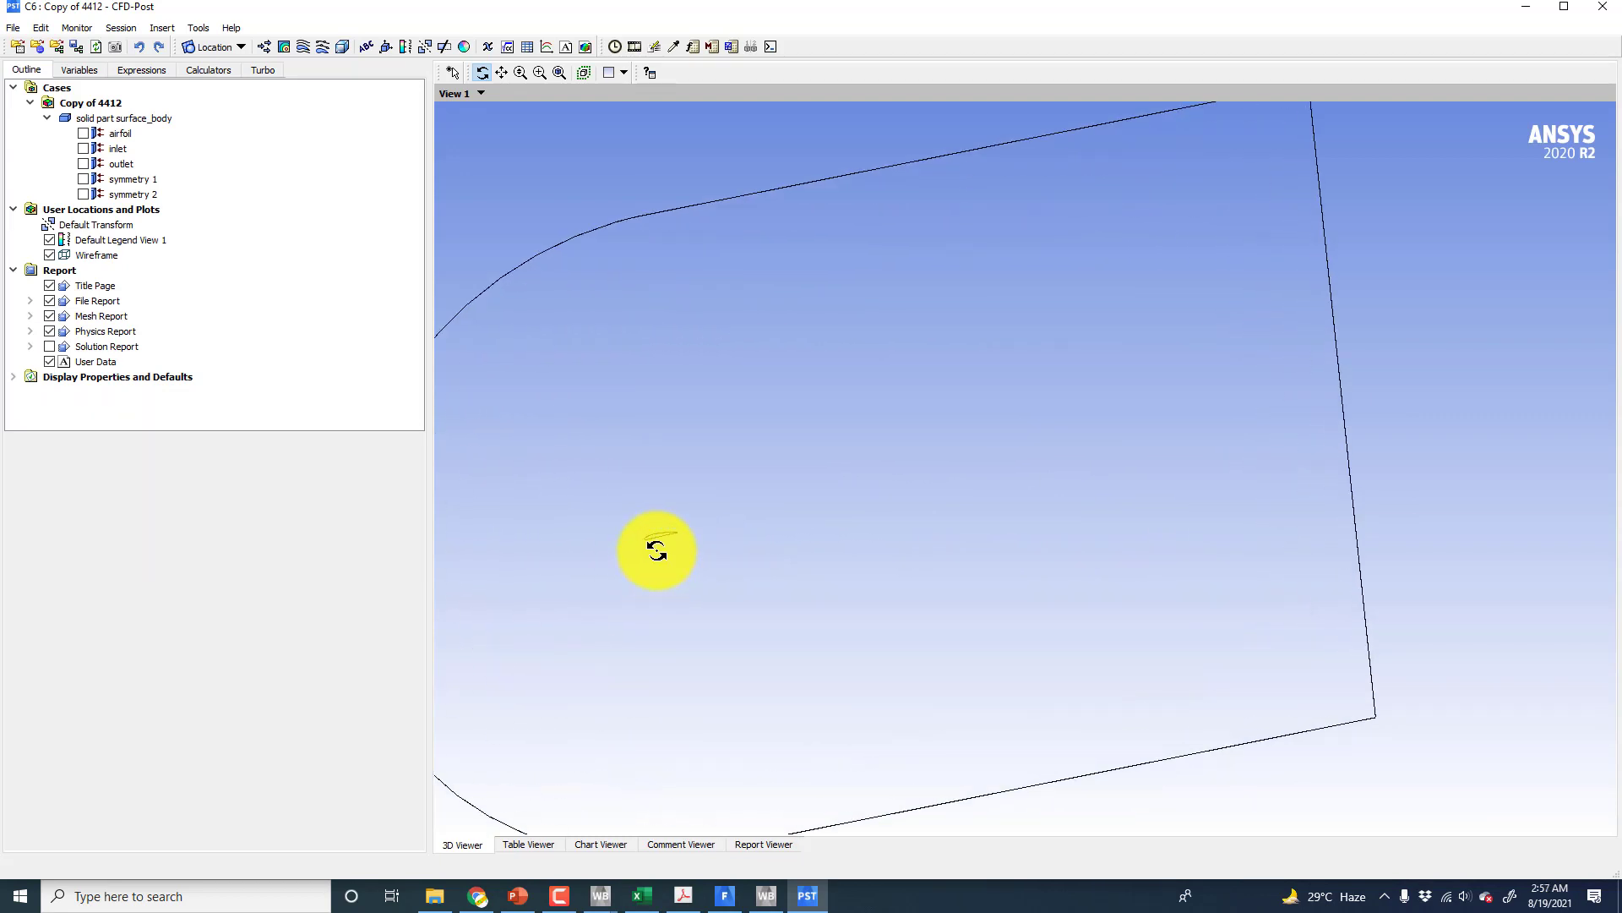
{"action": "middle_click_drag", "start_coordinate": [656, 524], "coordinate": [758, 496]}
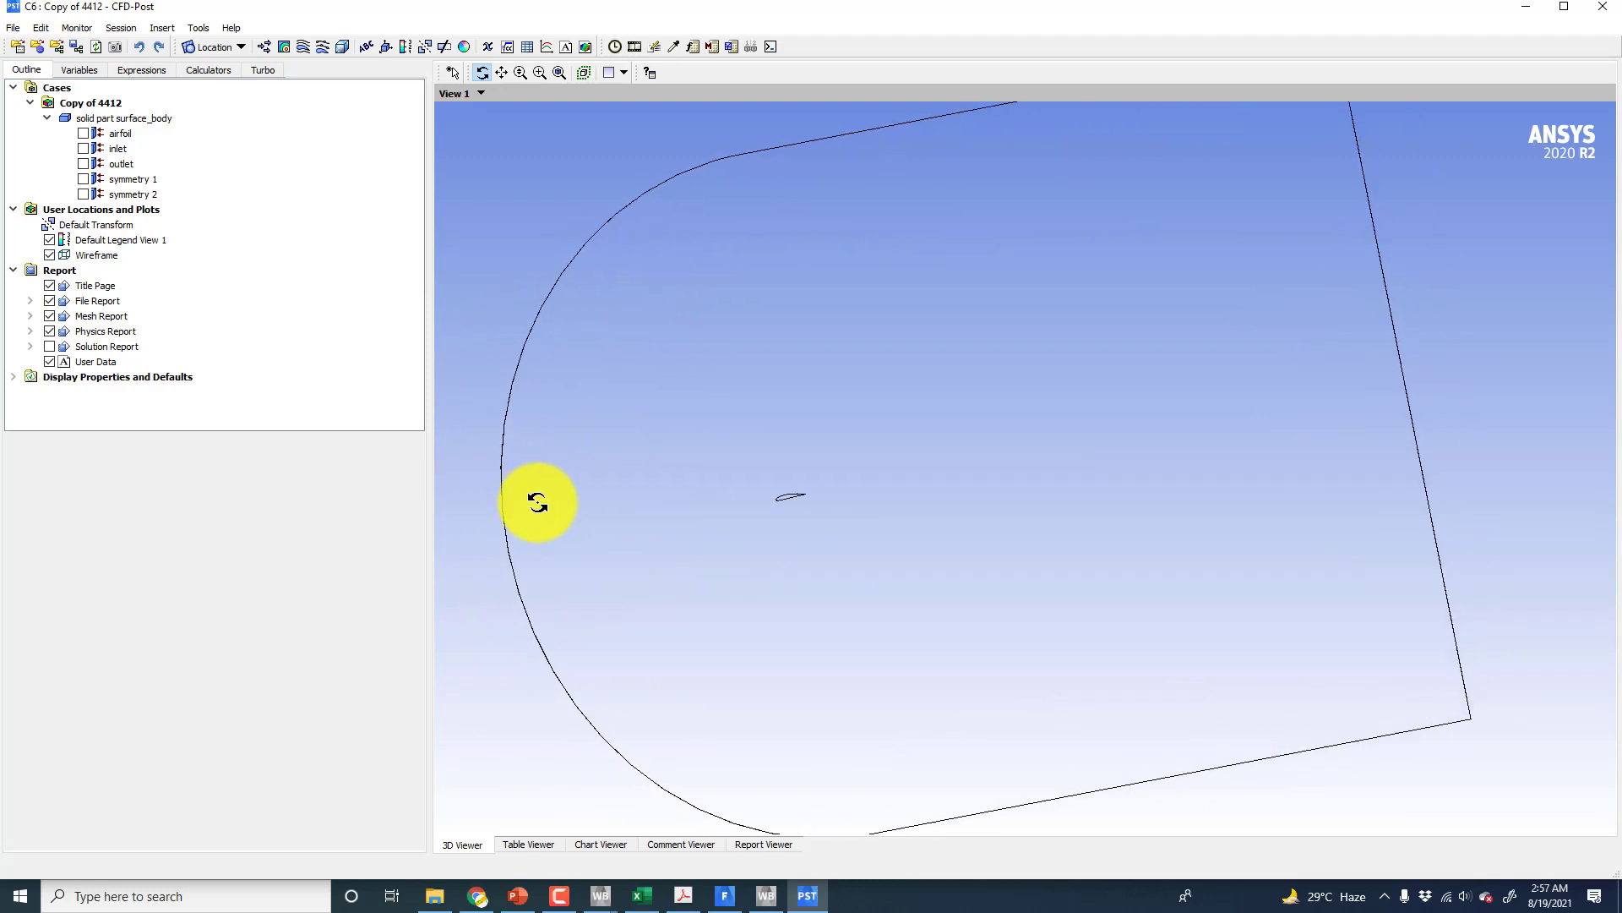
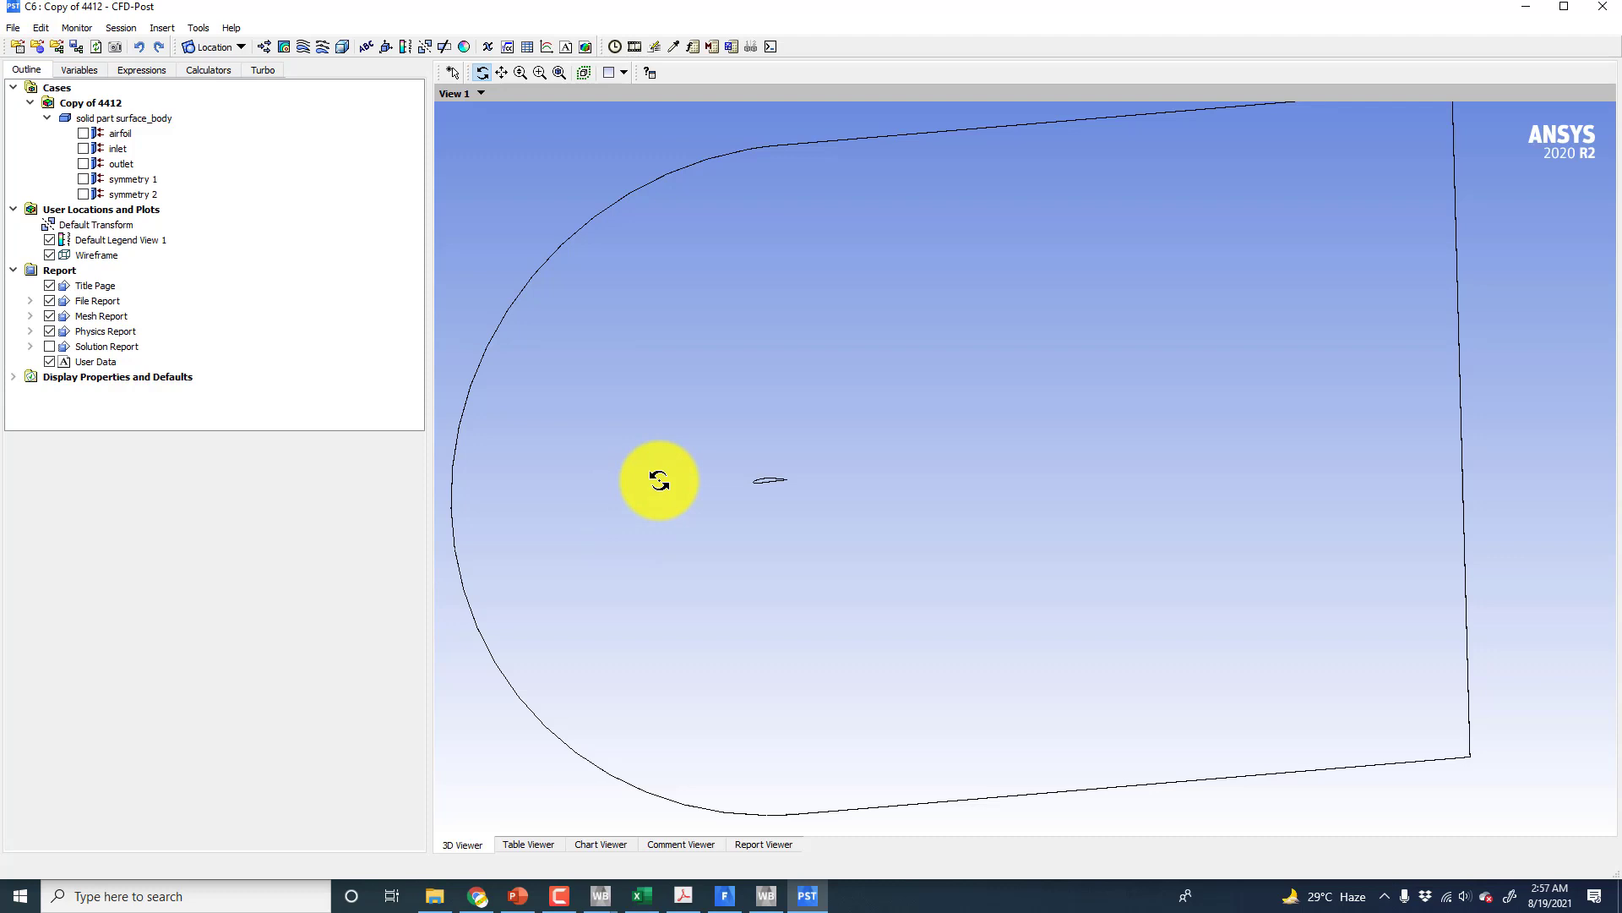
- Review the drag and lift coefficient formulas on the NACA4412 PowerPoint slide and return to CFD-Post
{"action": "left_click", "coordinate": [518, 896]}
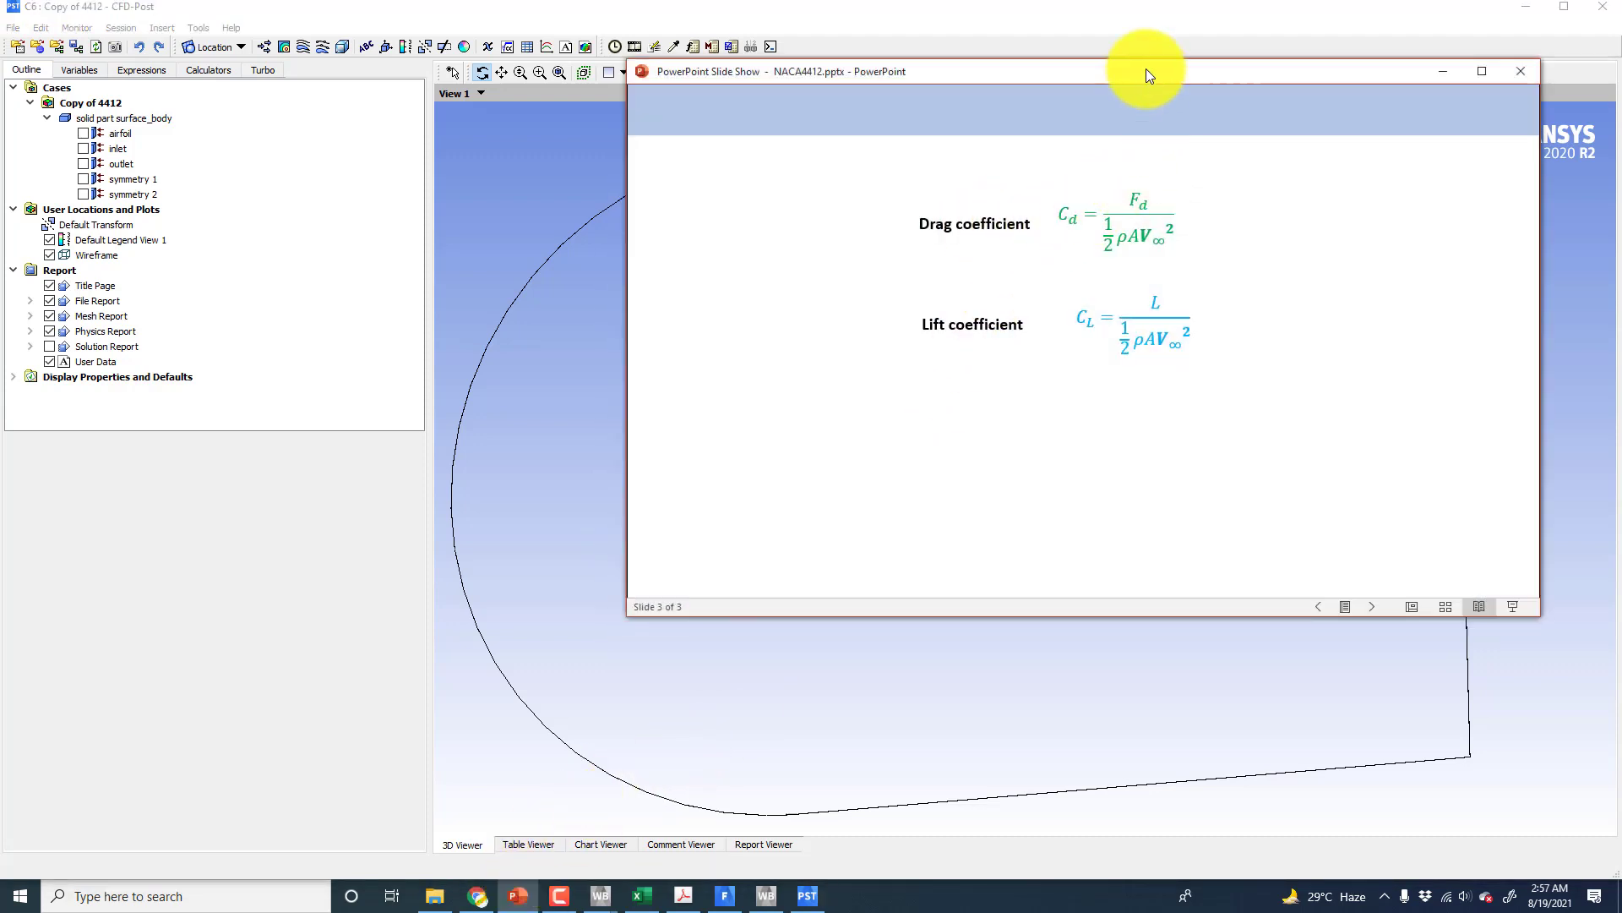
{"action": "left_click_drag", "start_coordinate": [1146, 68], "coordinate": [980, 135]}
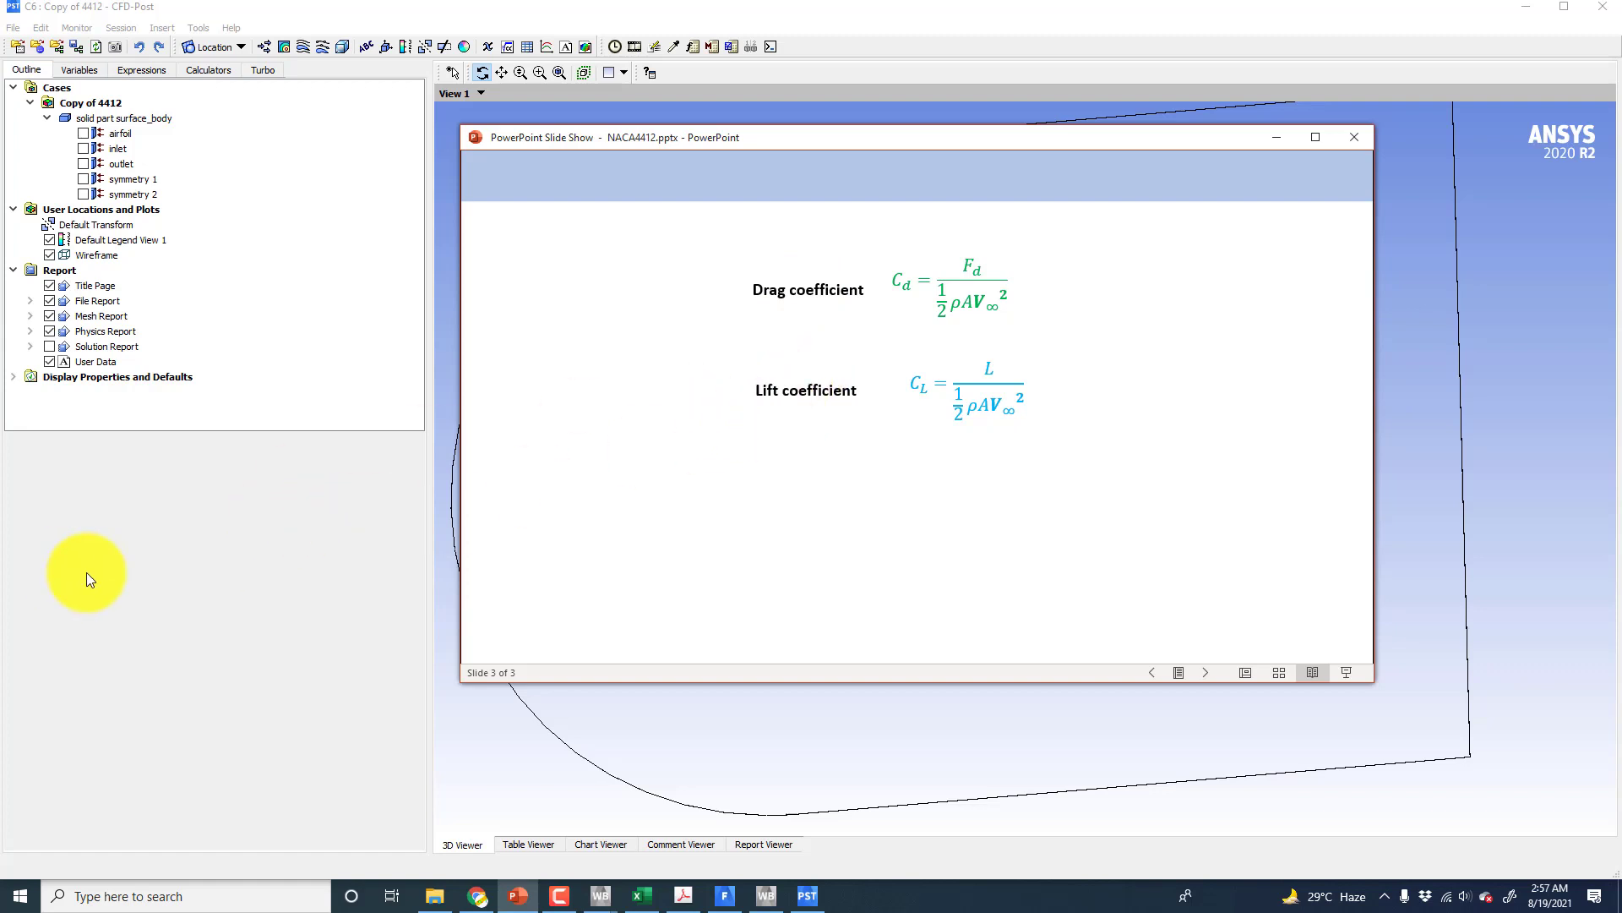
{"action": "left_click", "coordinate": [86, 572]}
- Insert a coordinate frame named Coord1 under User Locations and Plots
{"action": "left_click", "coordinate": [135, 70]}
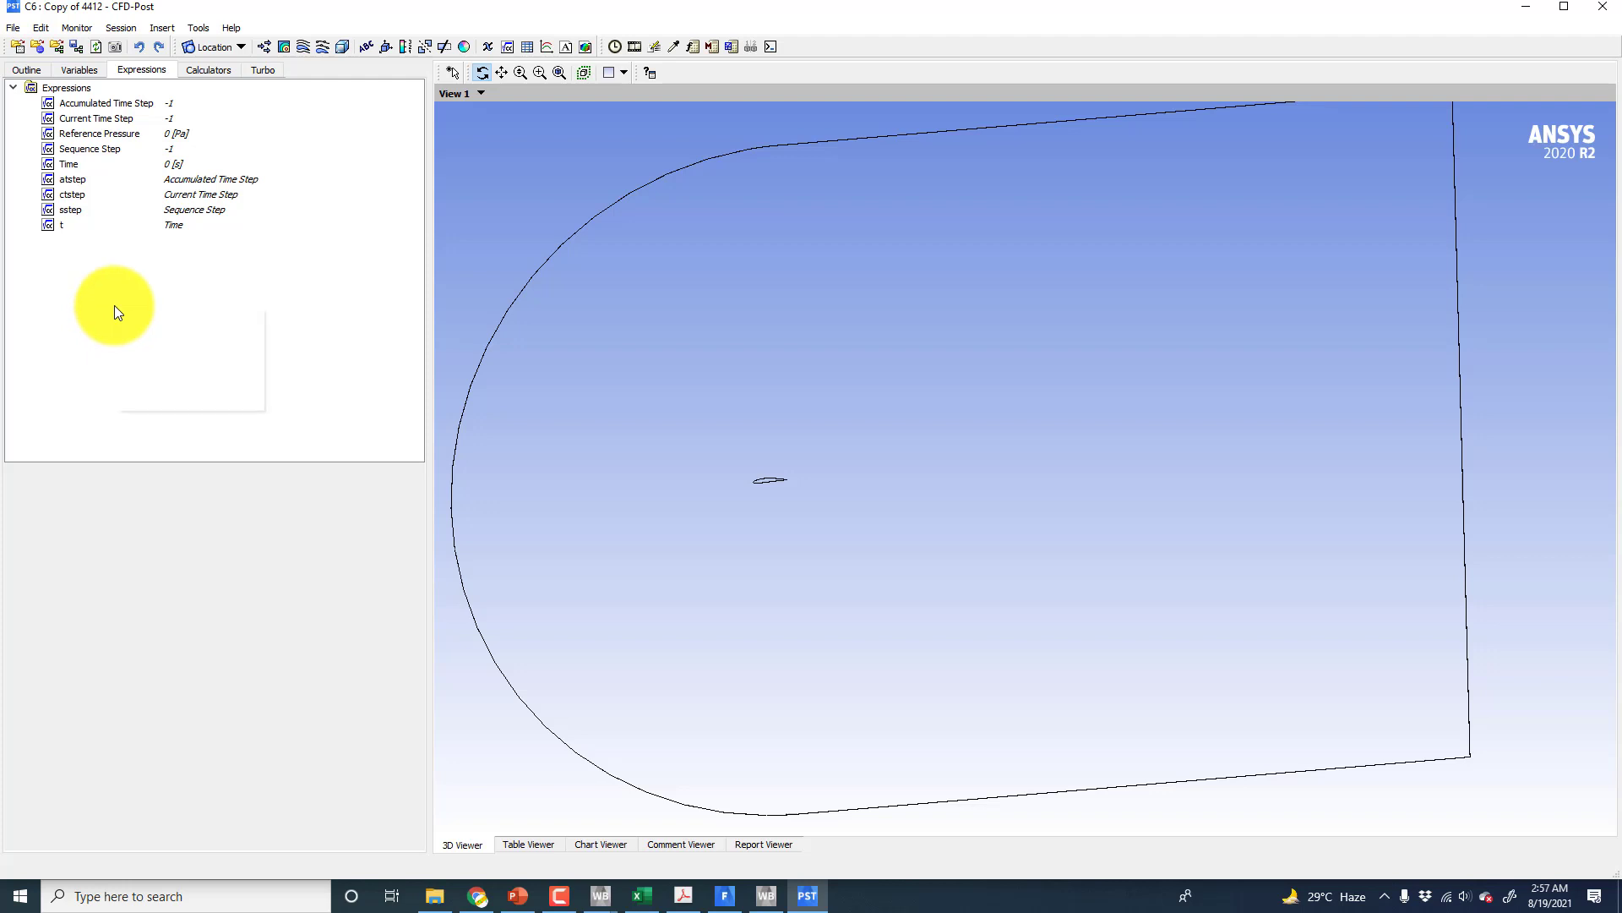
{"action": "left_click", "coordinate": [38, 73]}
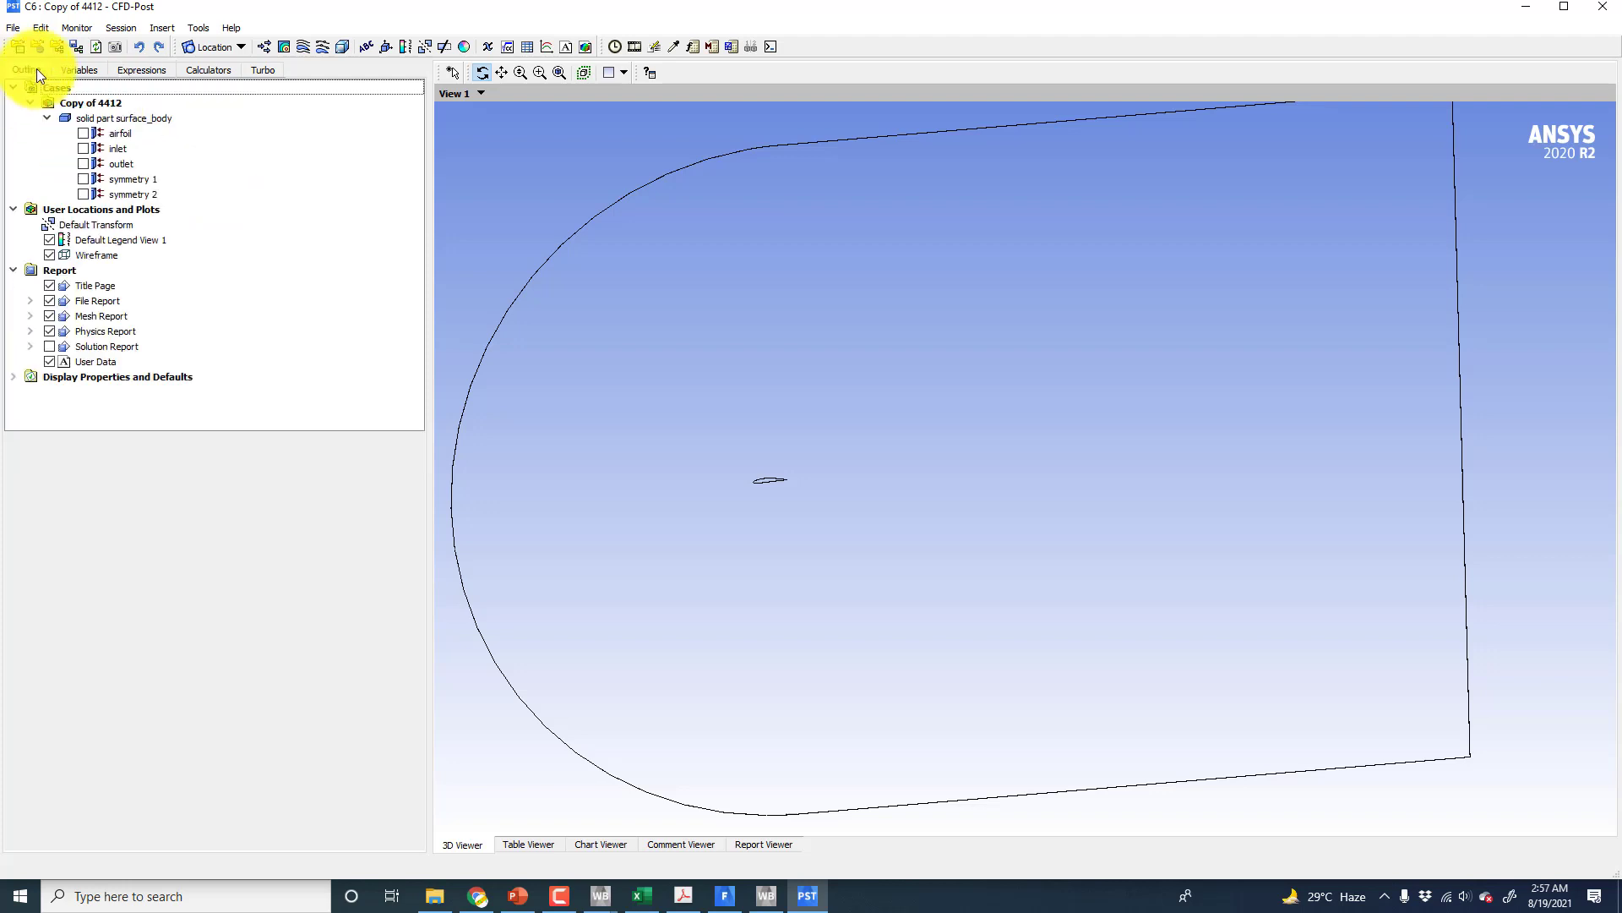
{"action": "right_click", "coordinate": [112, 209]}
{"action": "mouse_move", "coordinate": [145, 218]}
{"action": "mouse_move", "coordinate": [224, 223]}
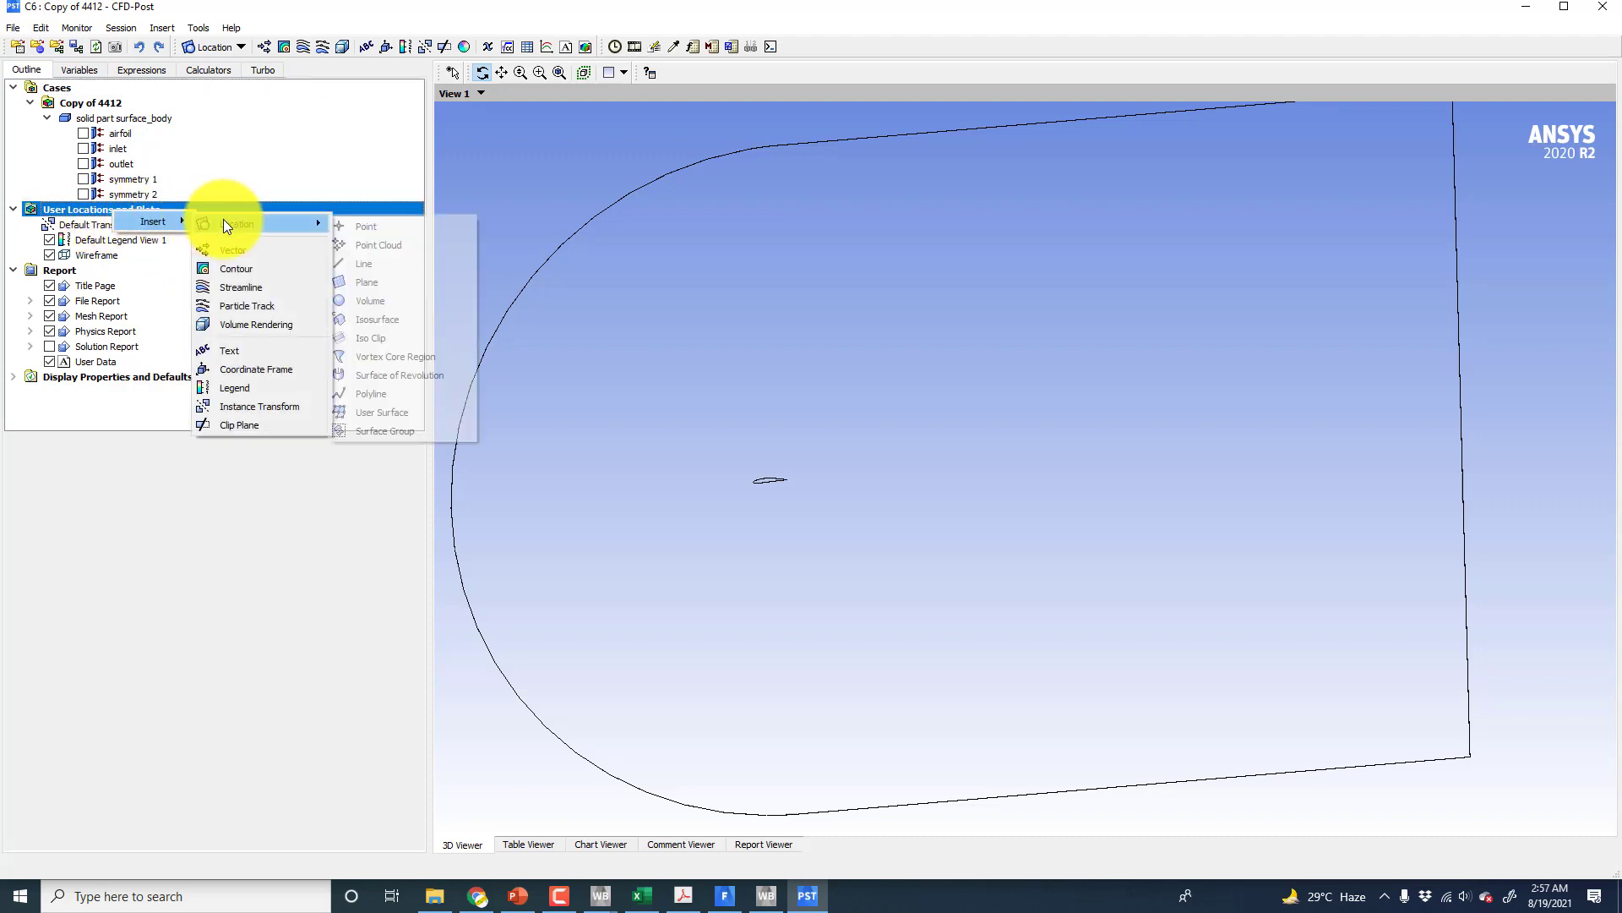
{"action": "left_click", "coordinate": [253, 368]}
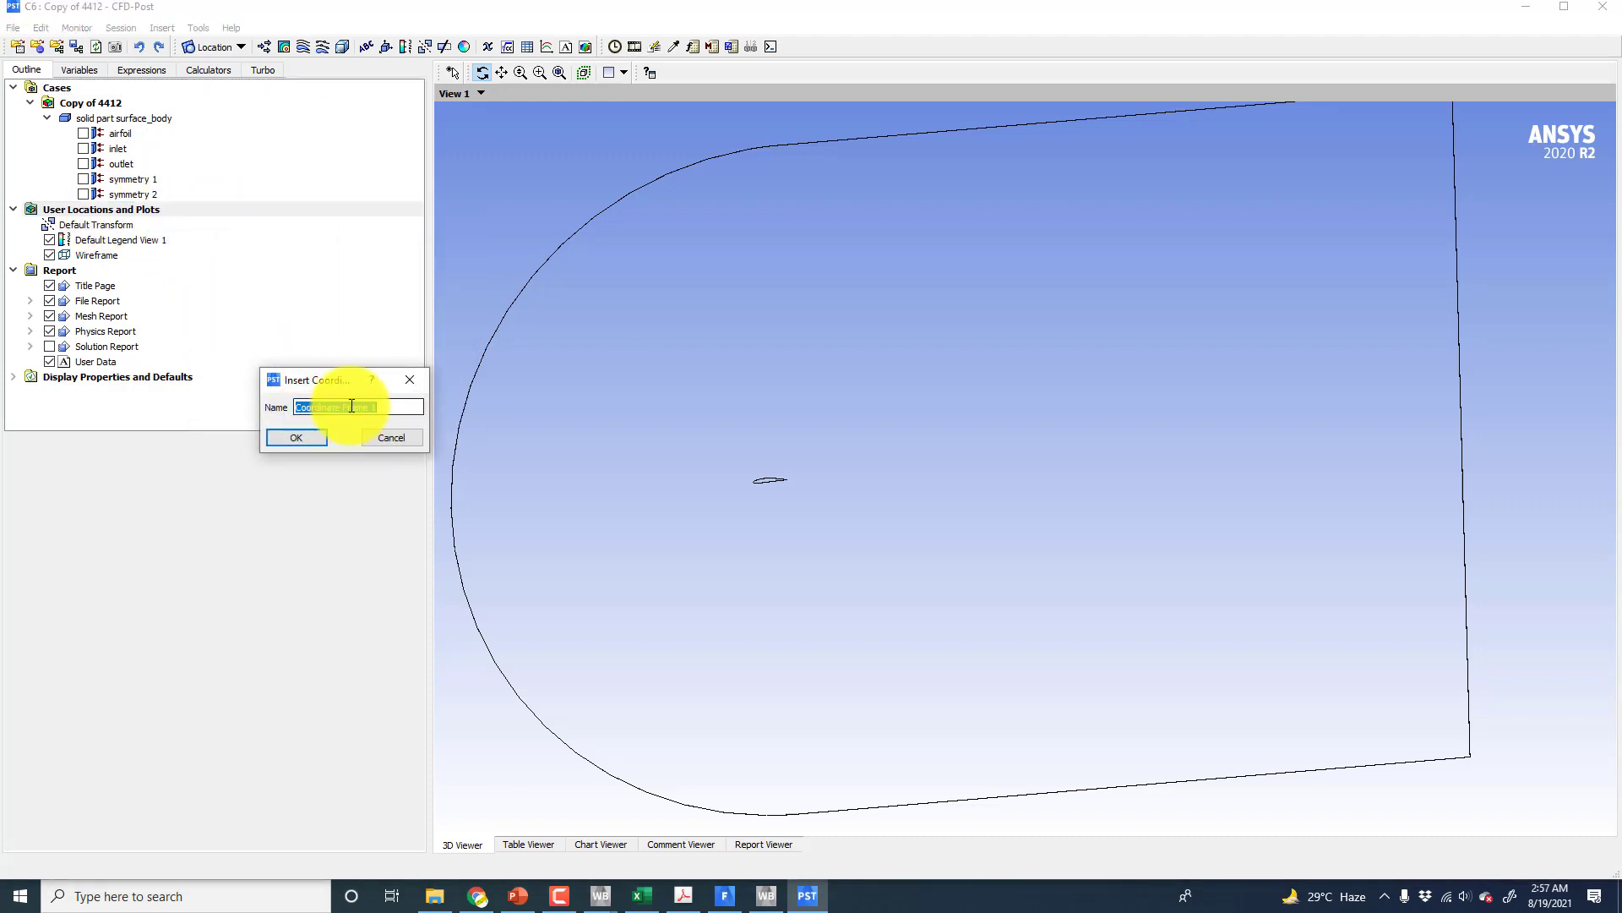
{"action": "left_click_drag", "start_coordinate": [321, 407], "coordinate": [406, 404]}
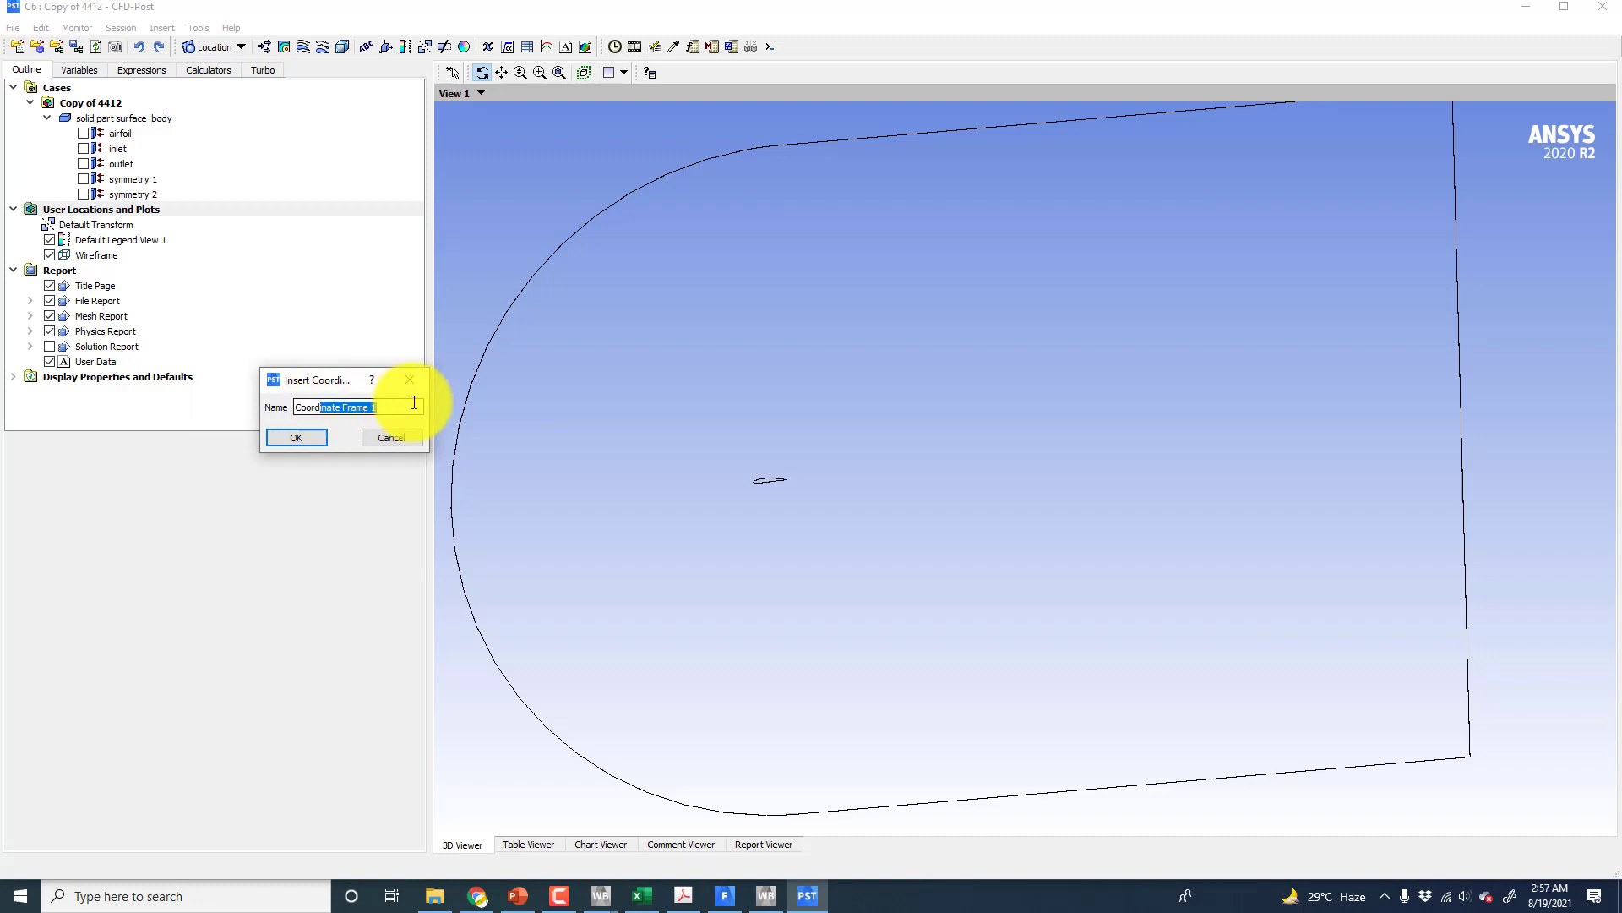
{"action": "type", "text": "1"}
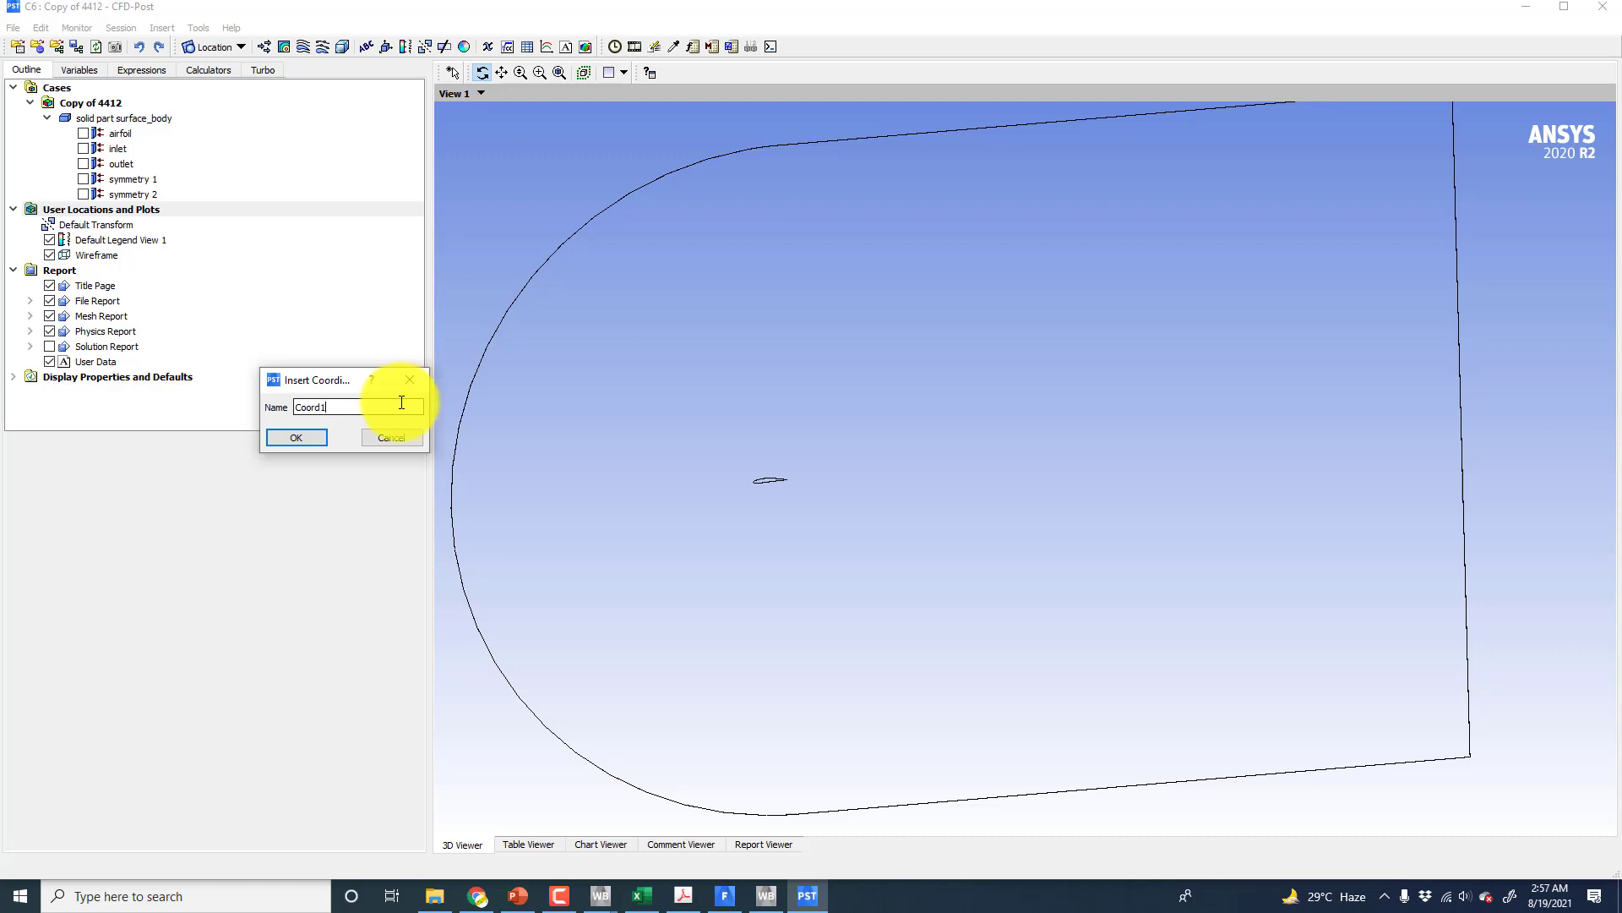
{"action": "left_click", "coordinate": [316, 435]}
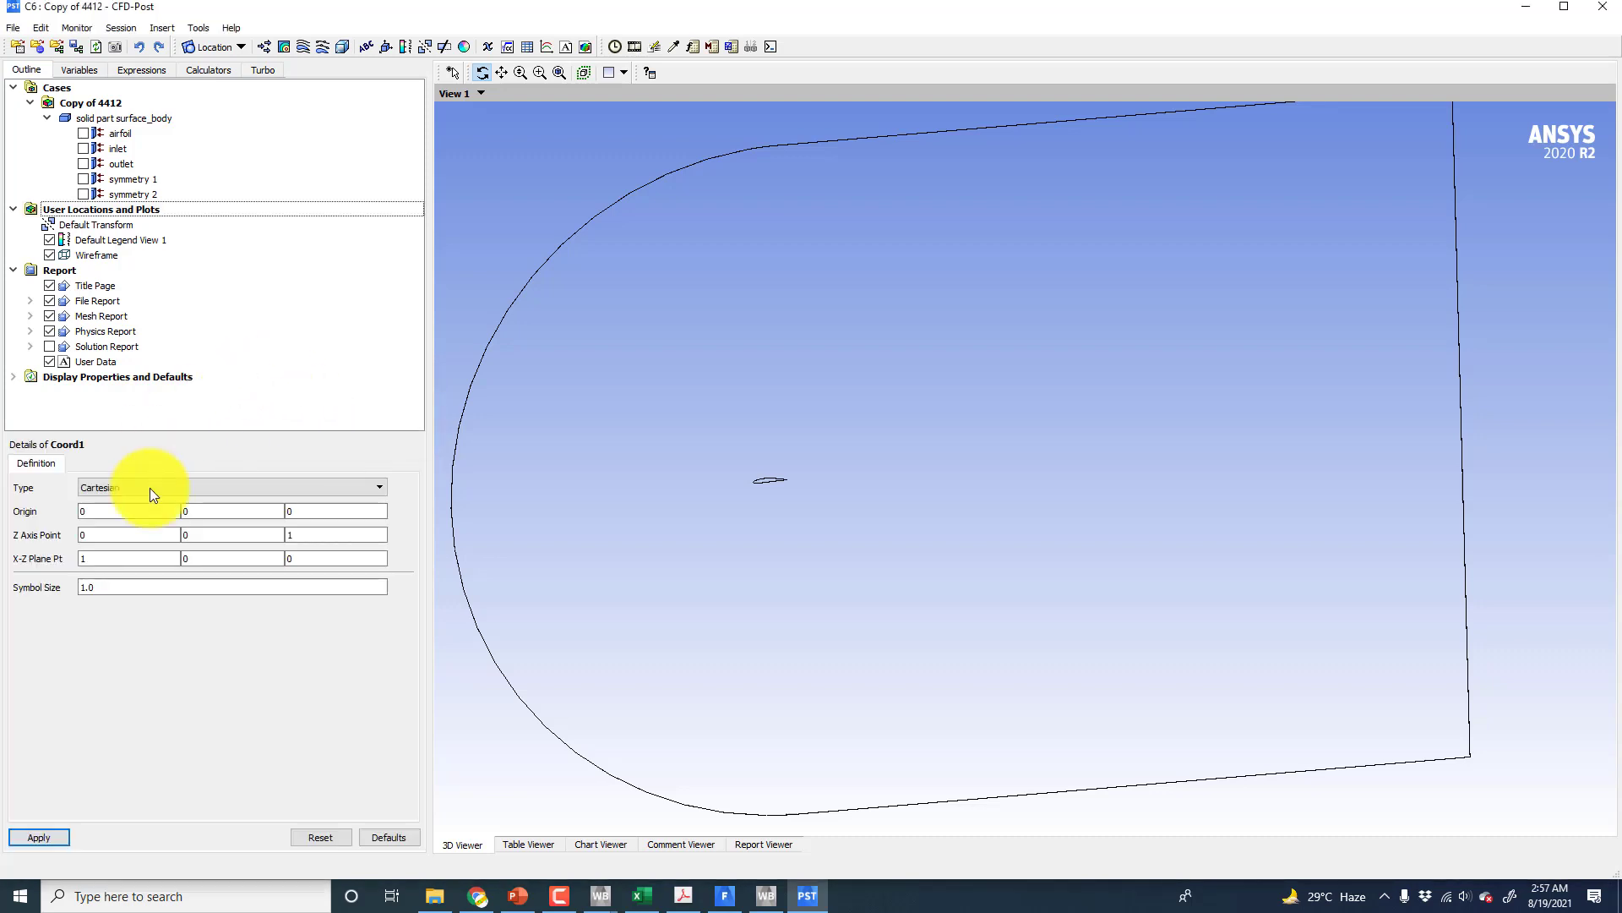
- Set the X value of Coord1's X-Z Plane Pt to 0.9975640502598, copied from the direction vector in Fluent's Force Reports
{"action": "scroll", "coordinate": [731, 524], "scroll_direction": "up", "scroll_amount": 5}
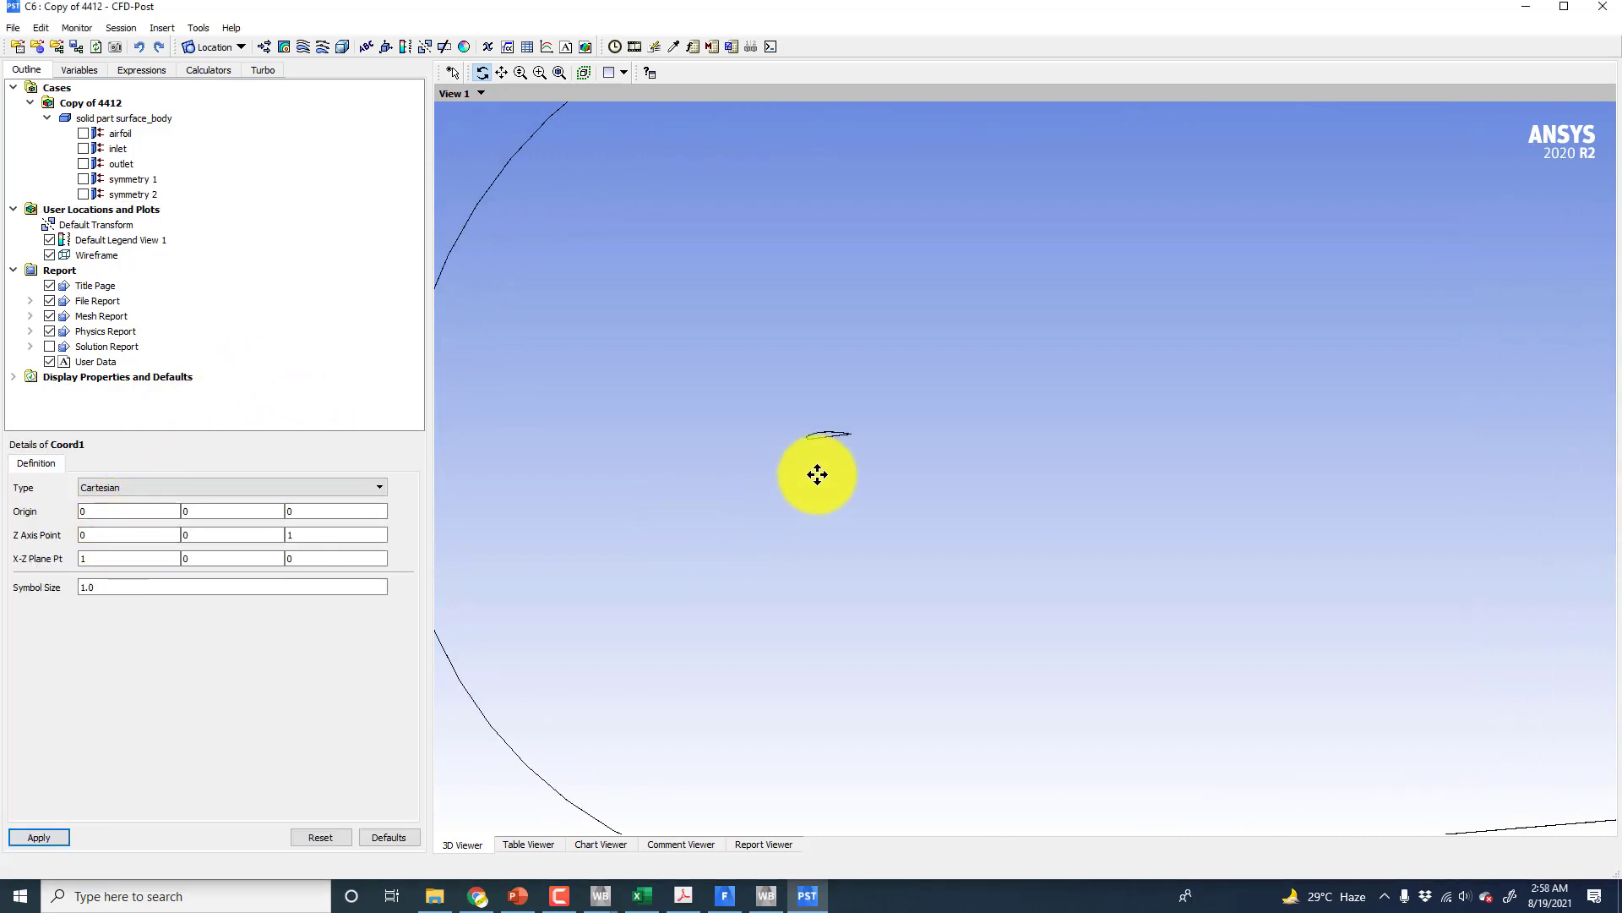
{"action": "left_click_drag", "start_coordinate": [743, 485], "coordinate": [743, 511]}
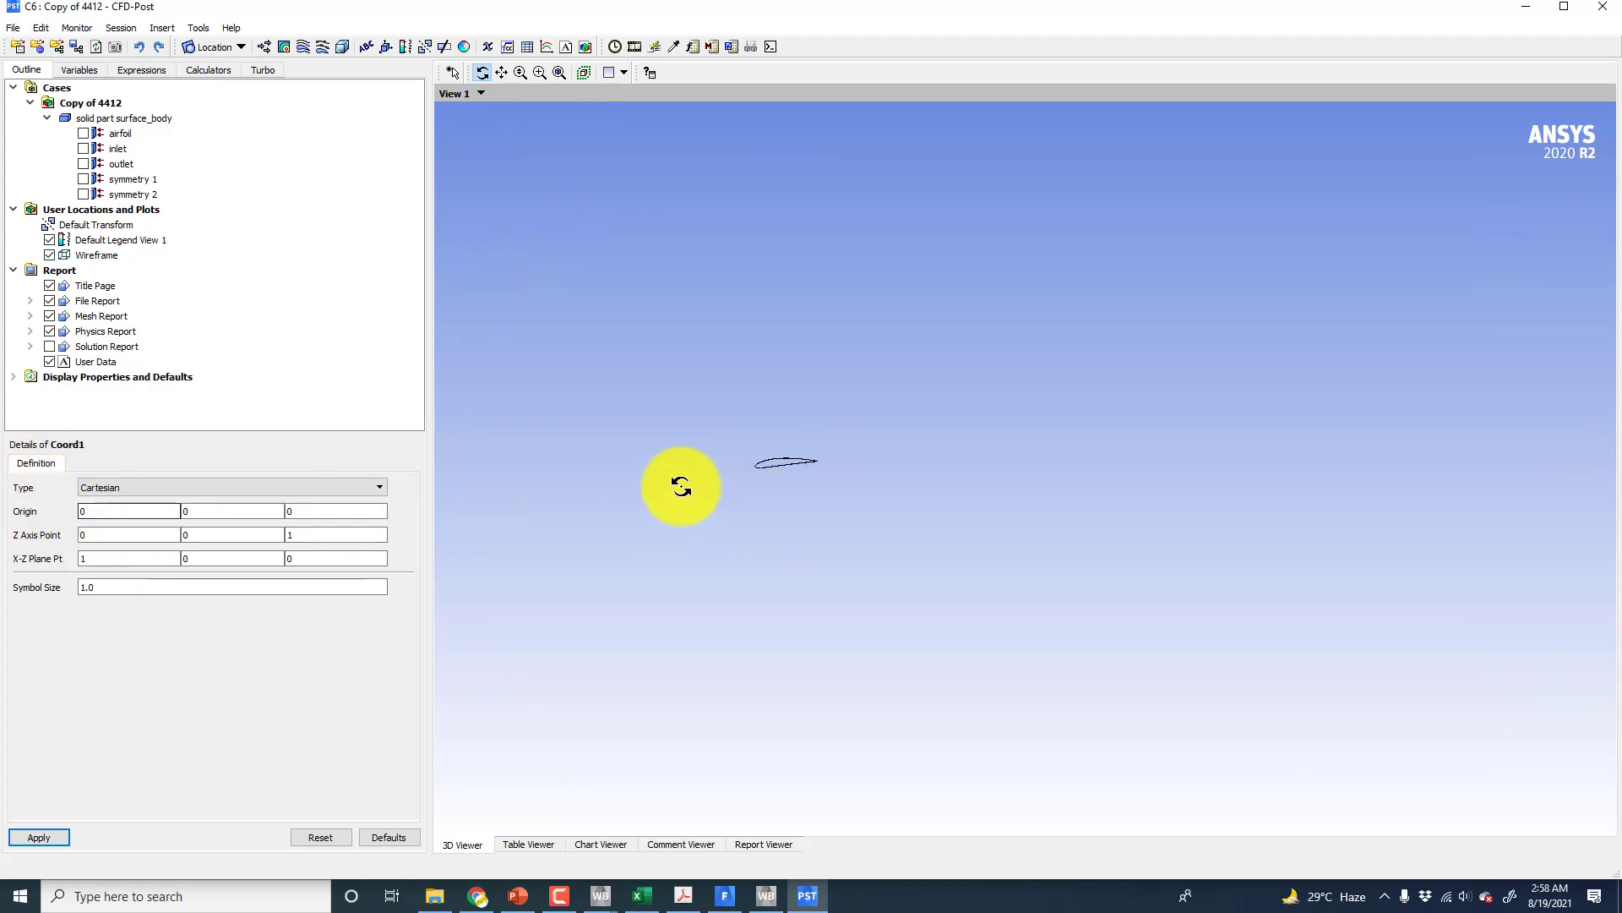
{"action": "left_click_drag", "start_coordinate": [783, 507], "coordinate": [971, 419]}
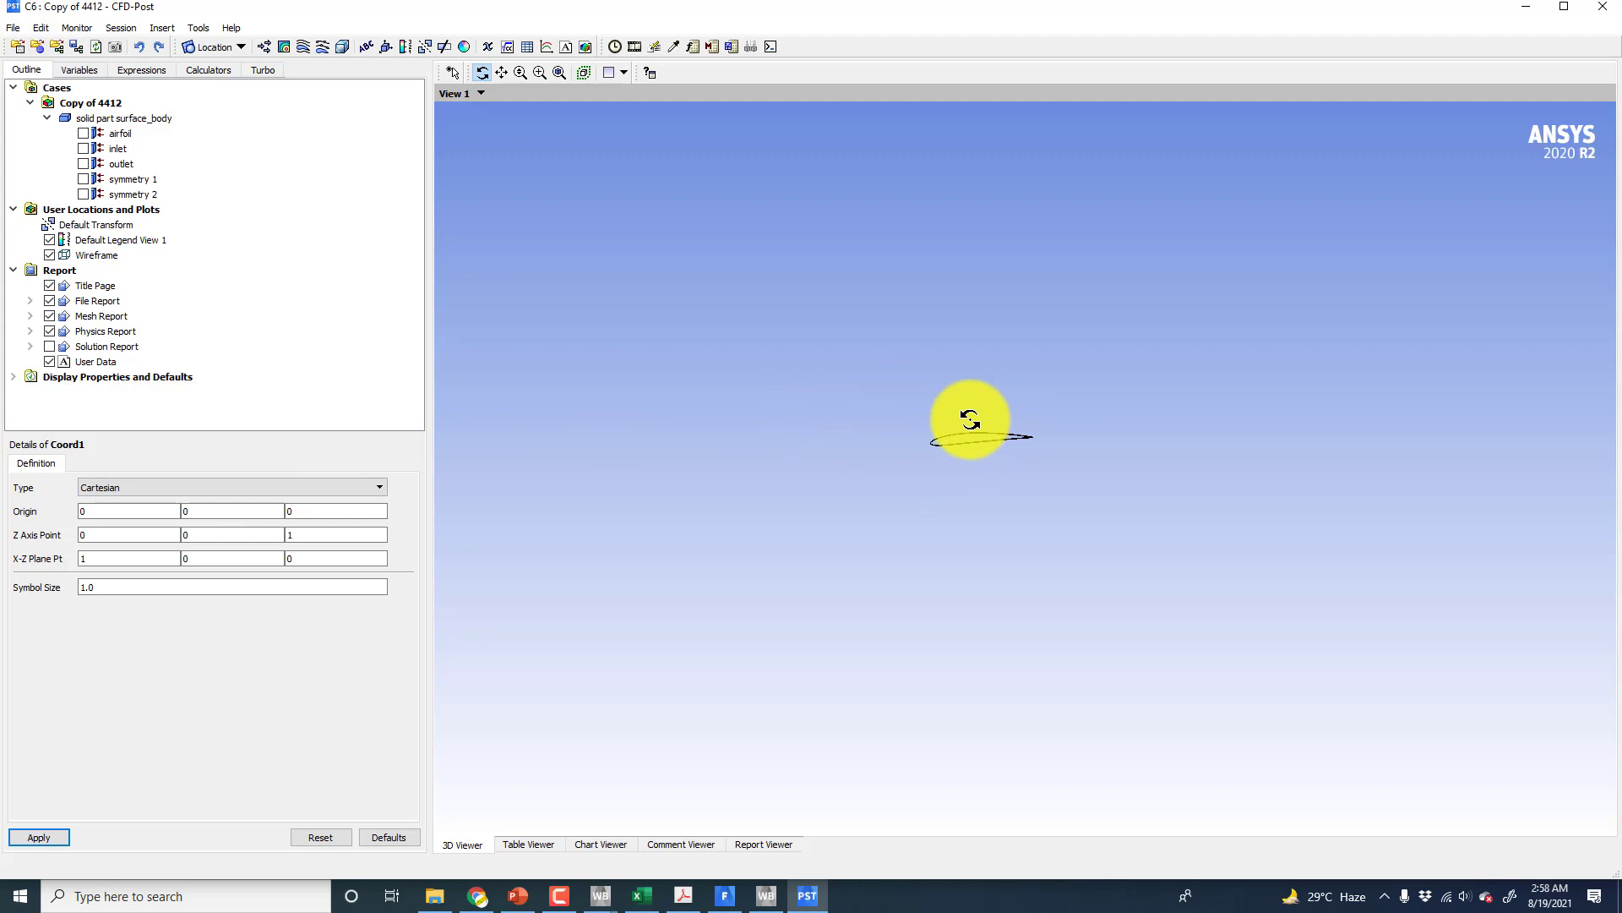
{"action": "left_click_drag", "start_coordinate": [968, 419], "coordinate": [965, 419]}
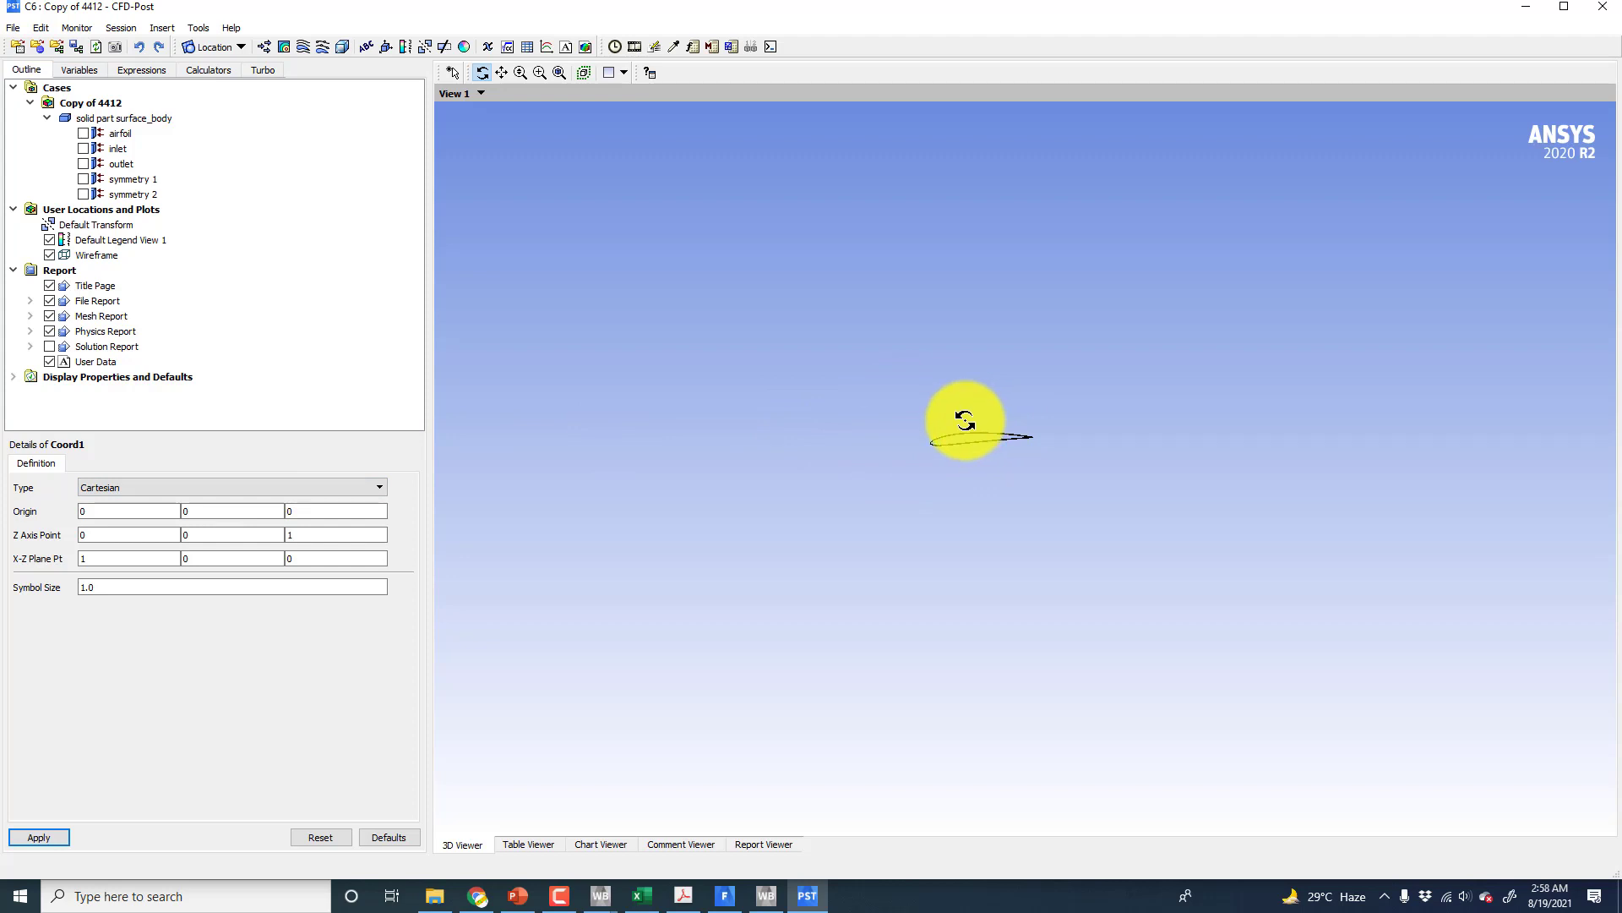
{"action": "mouse_move", "coordinate": [965, 420]}
{"action": "left_mouse_down"}
{"action": "mouse_move", "coordinate": [941, 445]}
{"action": "mouse_move", "coordinate": [967, 474]}
{"action": "mouse_move", "coordinate": [952, 442]}
{"action": "left_mouse_up"}
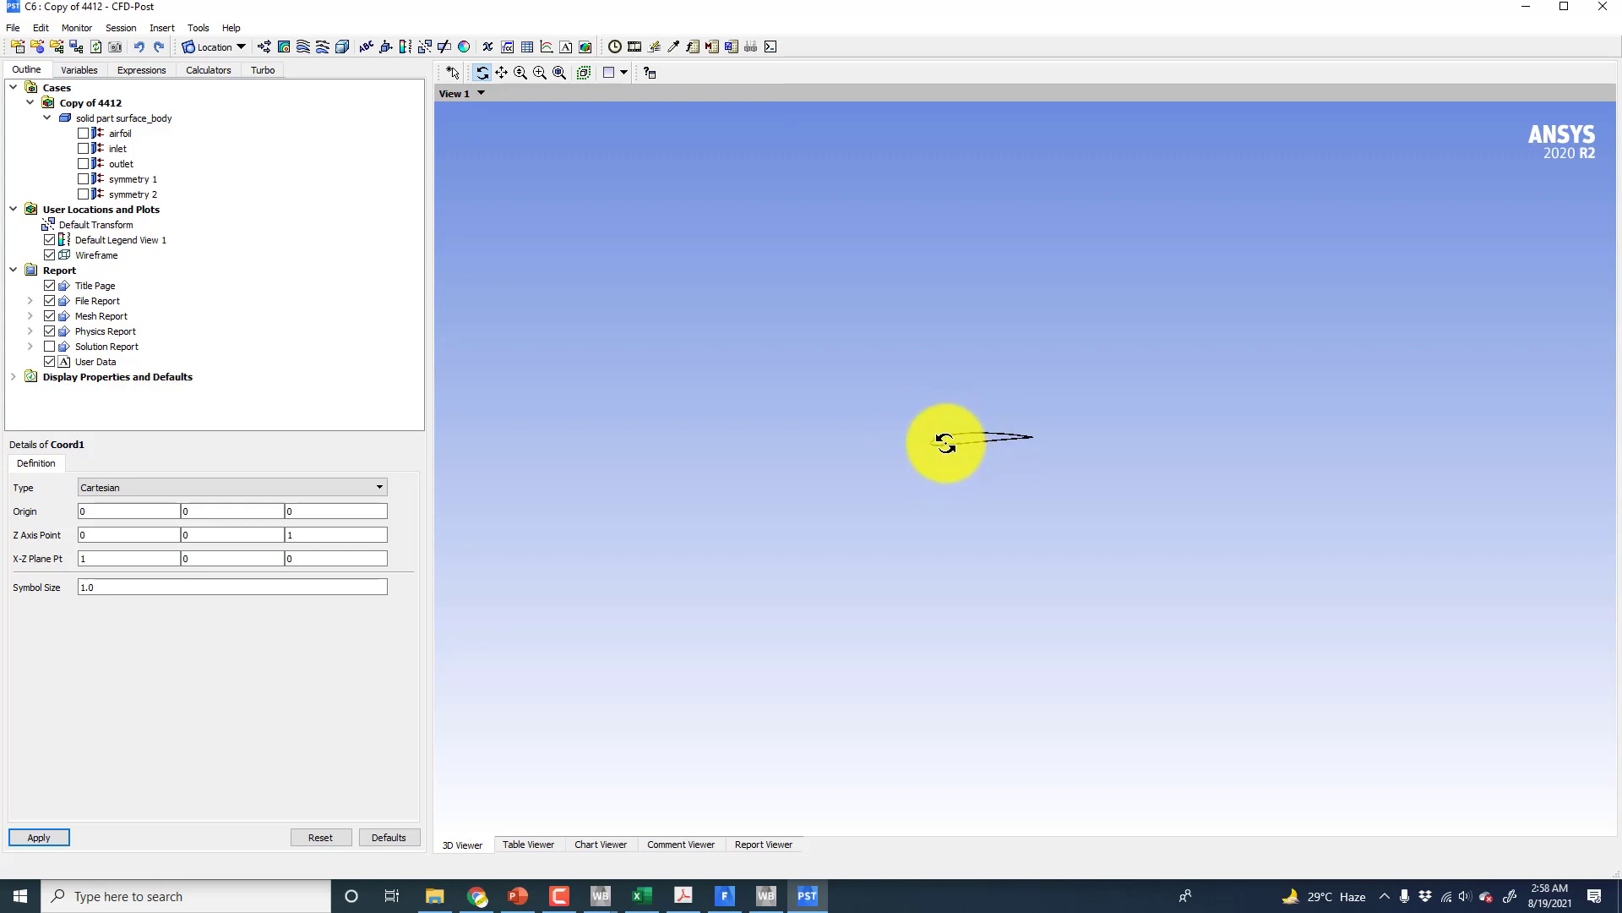
{"action": "left_click", "coordinate": [109, 559]}
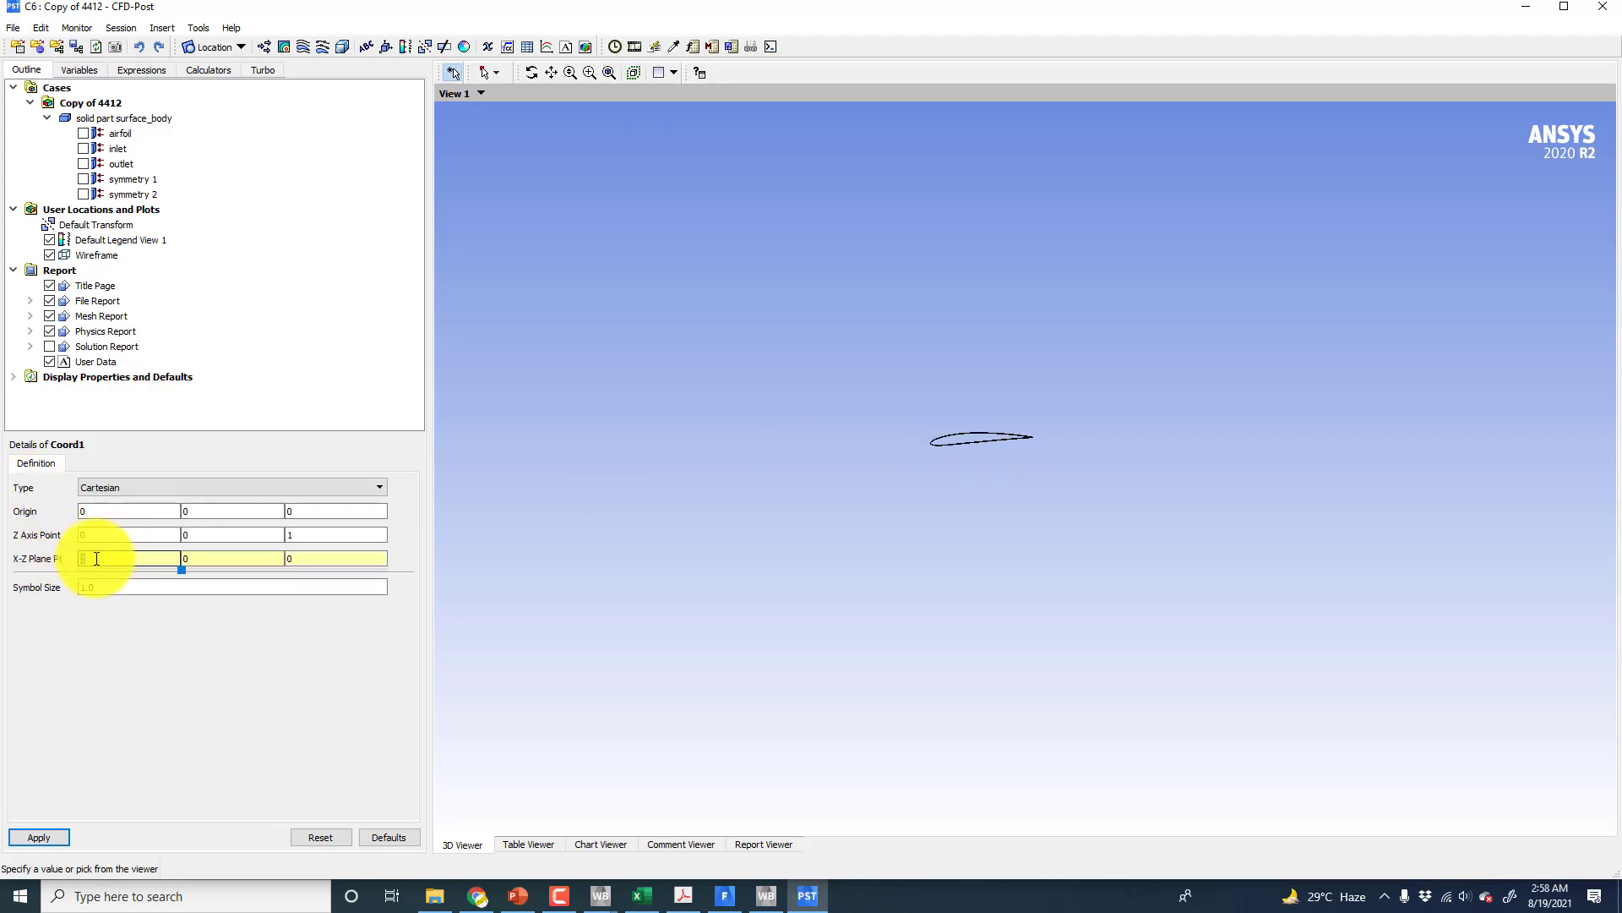
{"action": "left_click", "coordinate": [724, 898]}
{"action": "left_click", "coordinate": [1004, 286]}
{"action": "left_click_drag", "start_coordinate": [1008, 287], "coordinate": [909, 306]}
{"action": "right_click", "coordinate": [969, 292]}
{"action": "left_click", "coordinate": [987, 363]}
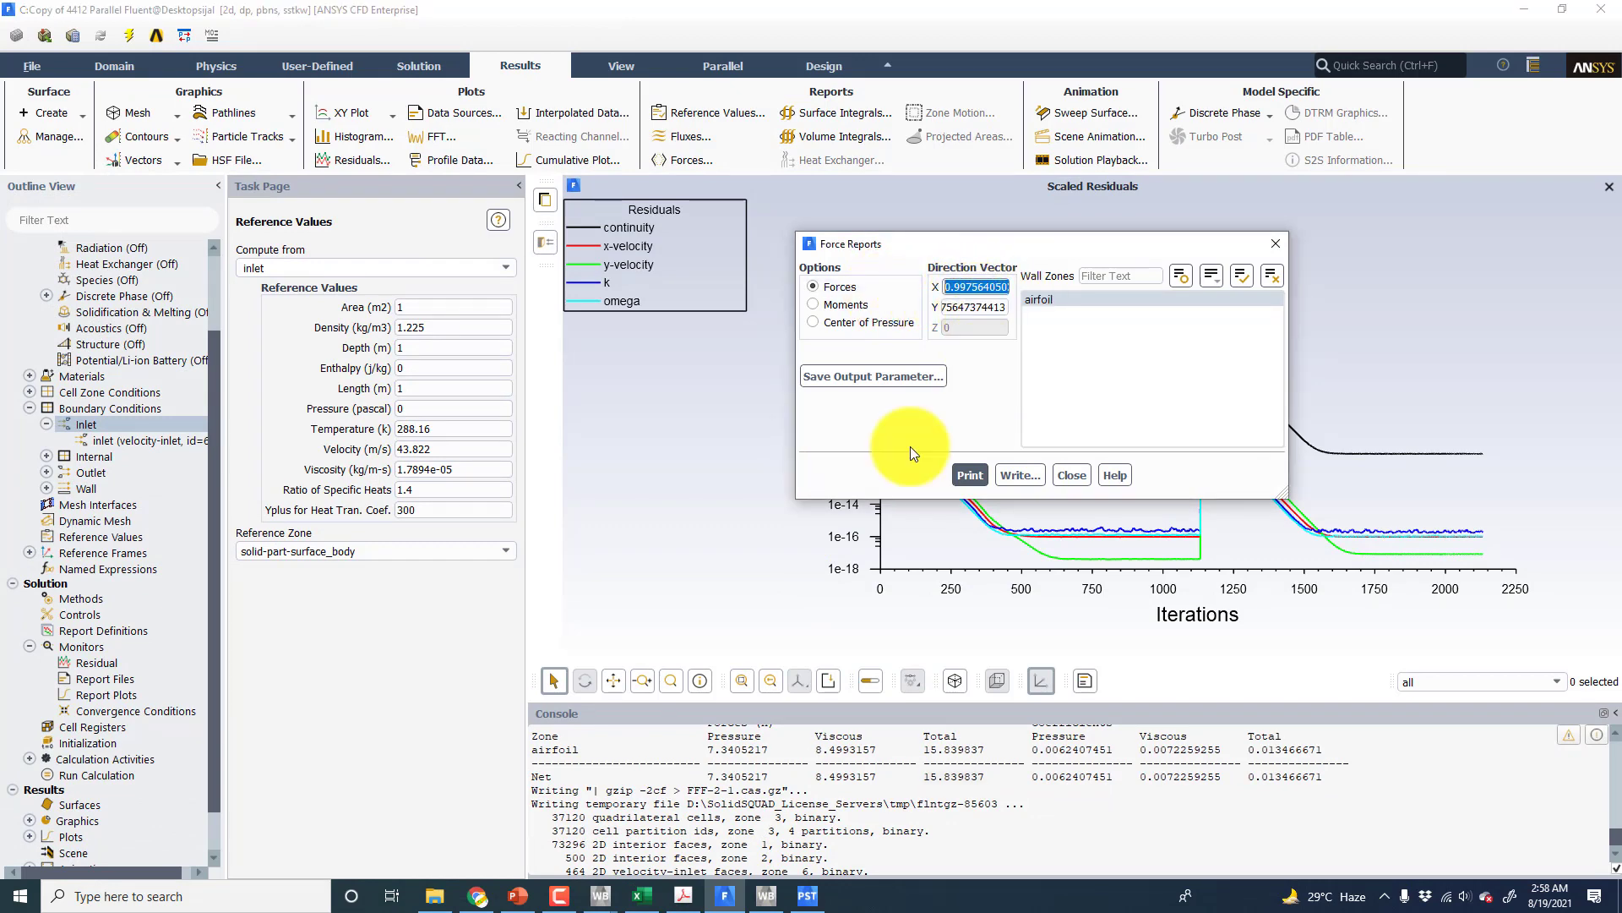
{"action": "left_click", "coordinate": [807, 895]}
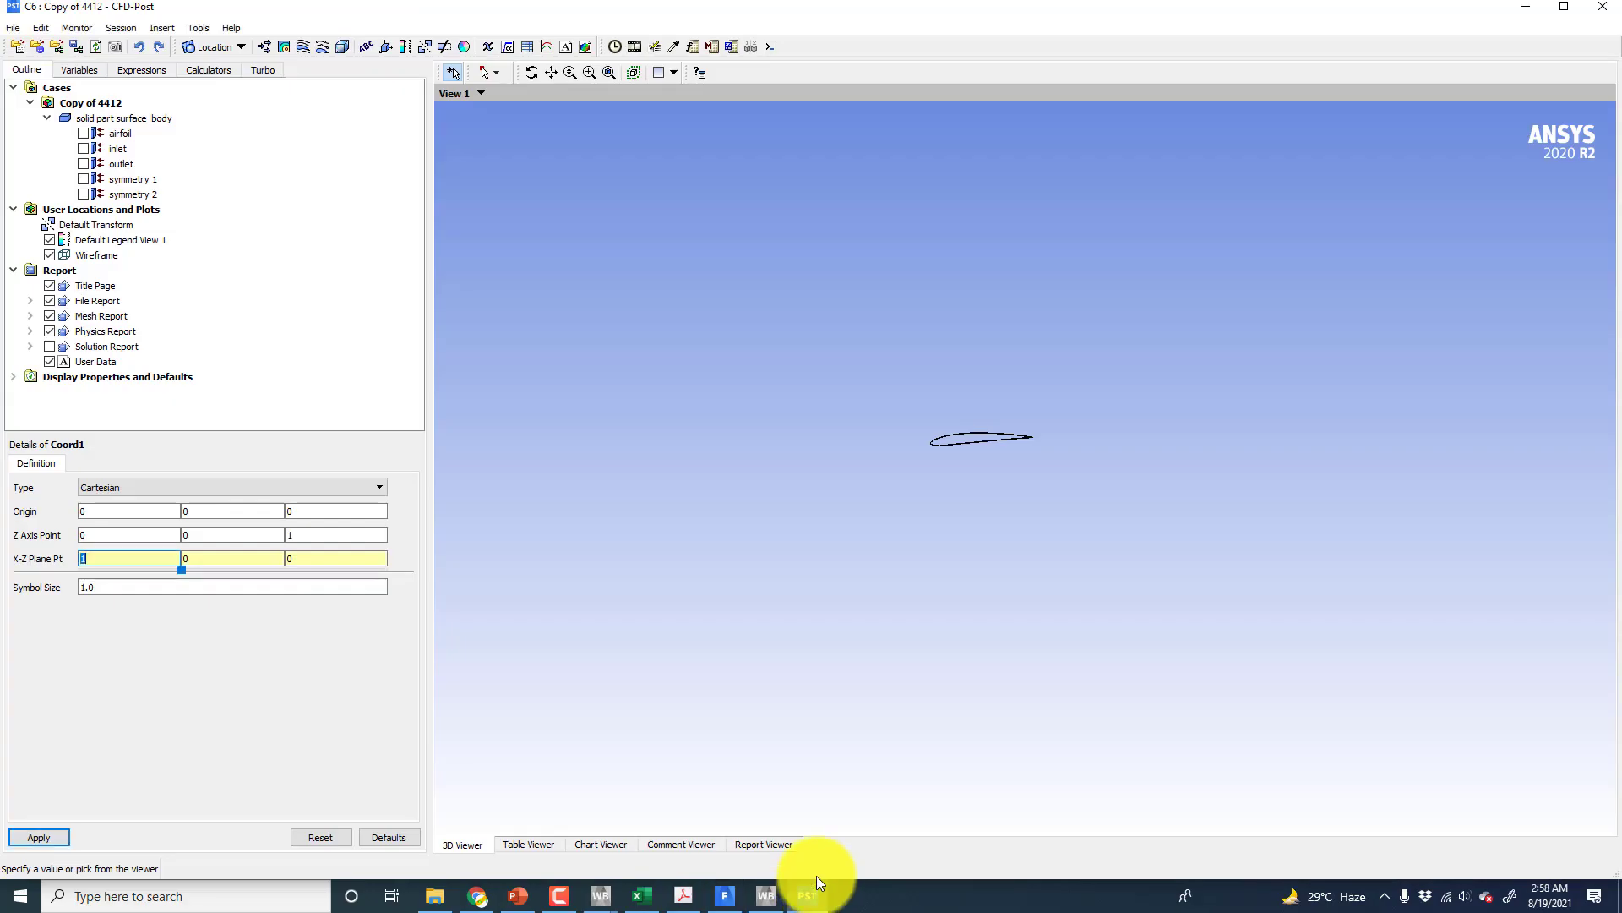
{"action": "right_click", "coordinate": [93, 558]}
{"action": "left_click", "coordinate": [169, 651]}
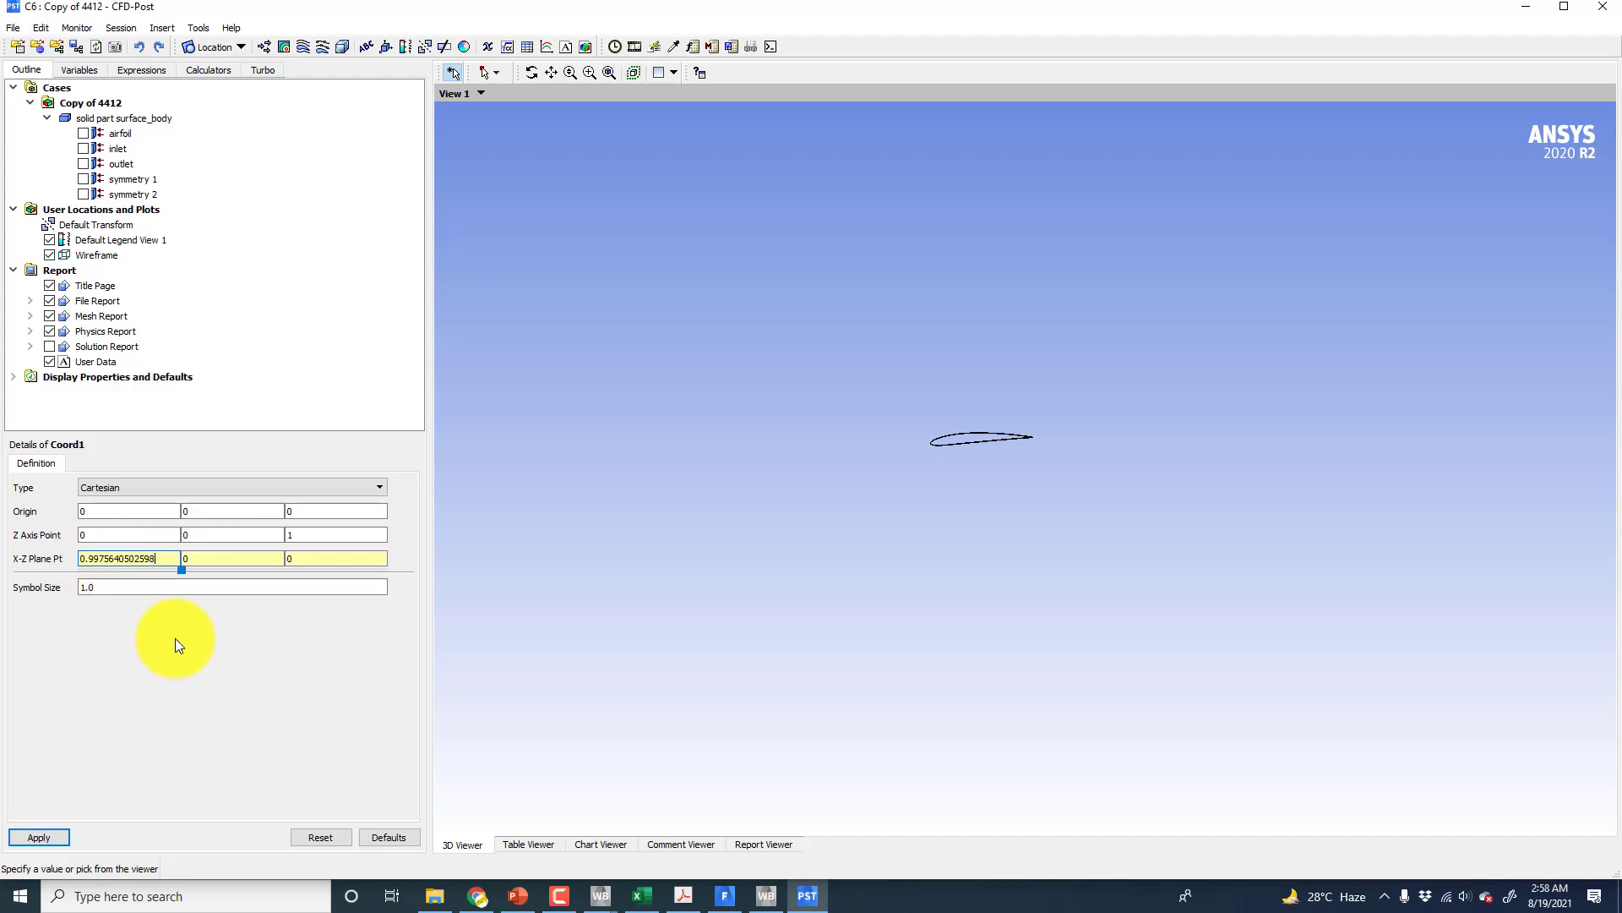
- Try to copy the Y component of the direction vector from Fluent's Force Reports and close the dialog
{"action": "left_click", "coordinate": [725, 896]}
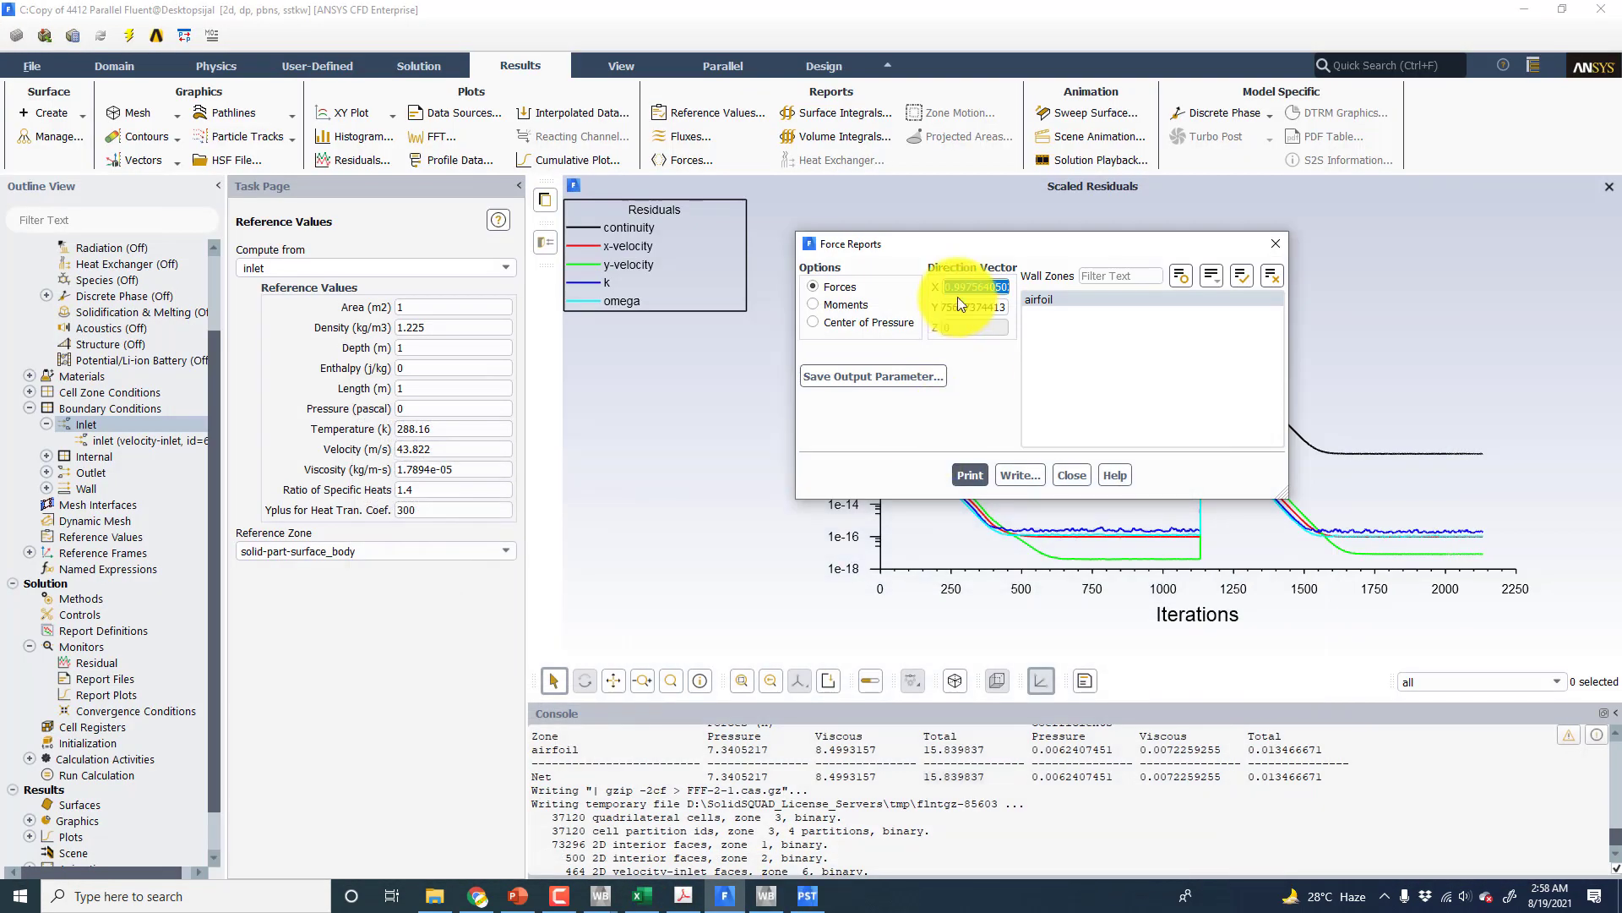
{"action": "left_click", "coordinate": [1009, 310]}
{"action": "key", "text": "Return"}
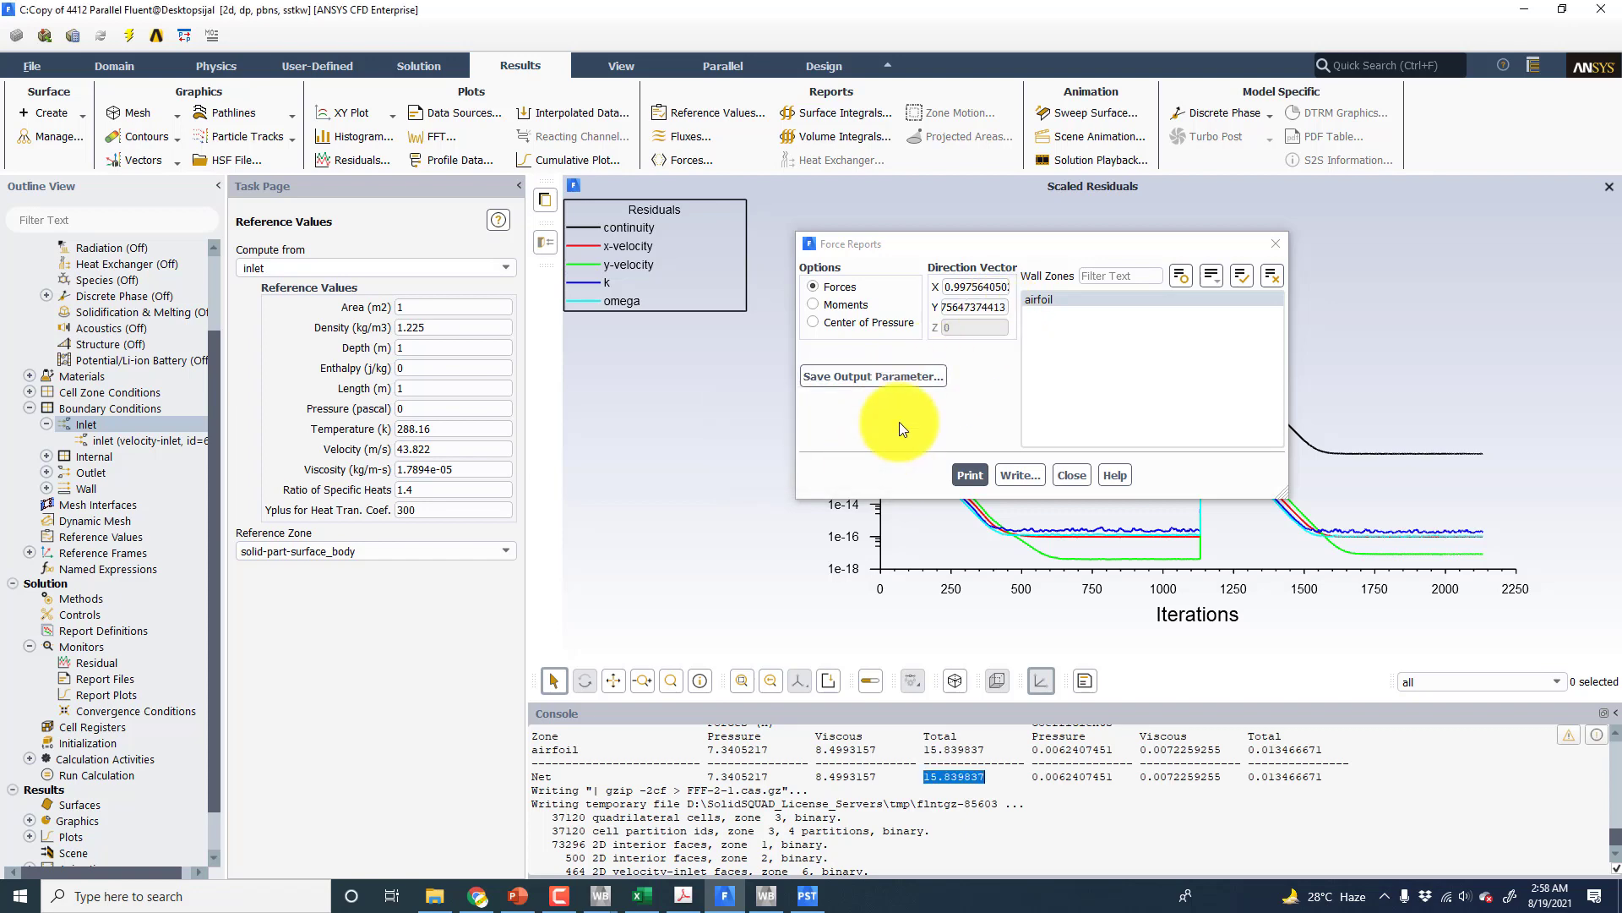
{"action": "left_click_drag", "start_coordinate": [1010, 304], "coordinate": [854, 304]}
{"action": "right_click", "coordinate": [973, 308]}
{"action": "key", "text": "Escape"}
{"action": "left_click", "coordinate": [1070, 474]}
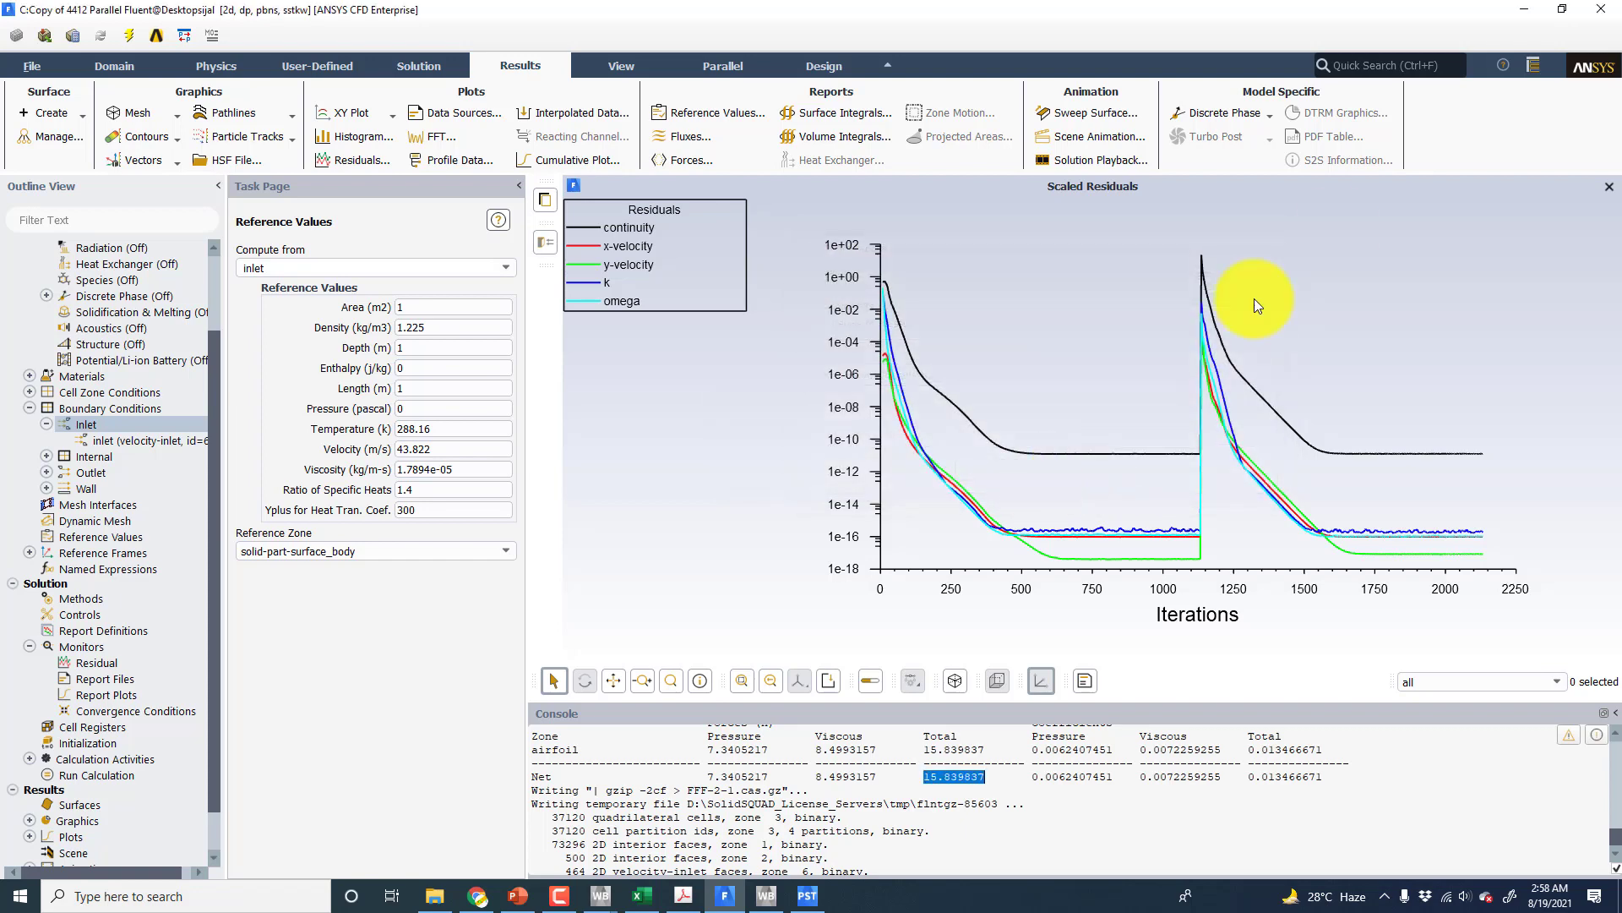
- Quit Fluent, return to CFD-Post and request a licence for it
{"action": "left_click", "coordinate": [1601, 10]}
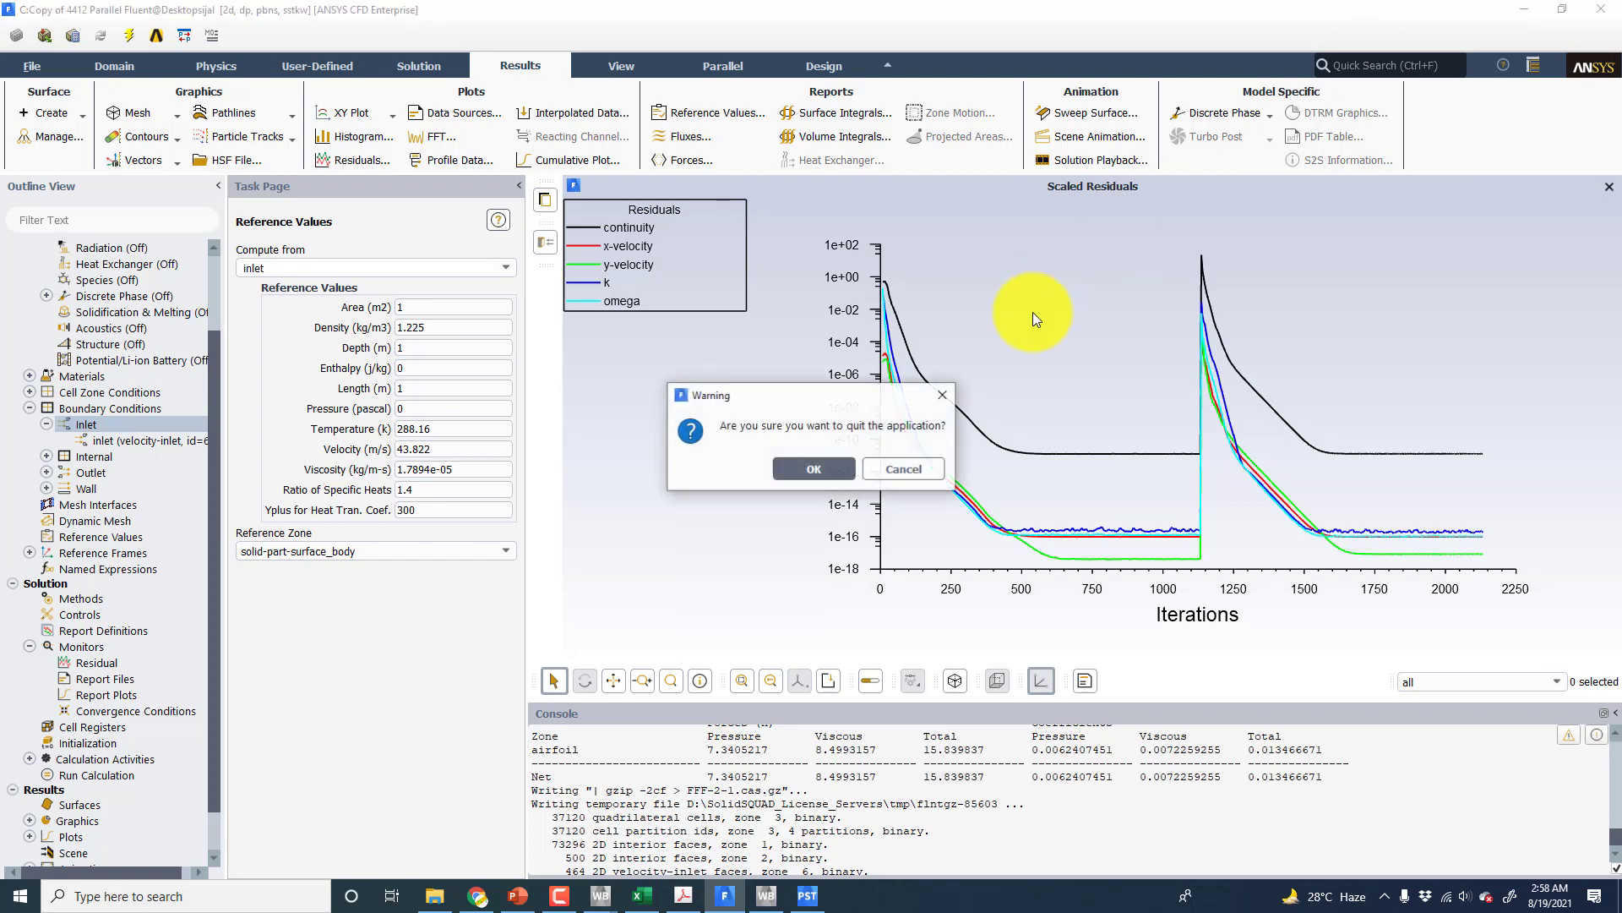
{"action": "left_click", "coordinate": [831, 467]}
{"action": "left_click", "coordinate": [809, 894]}
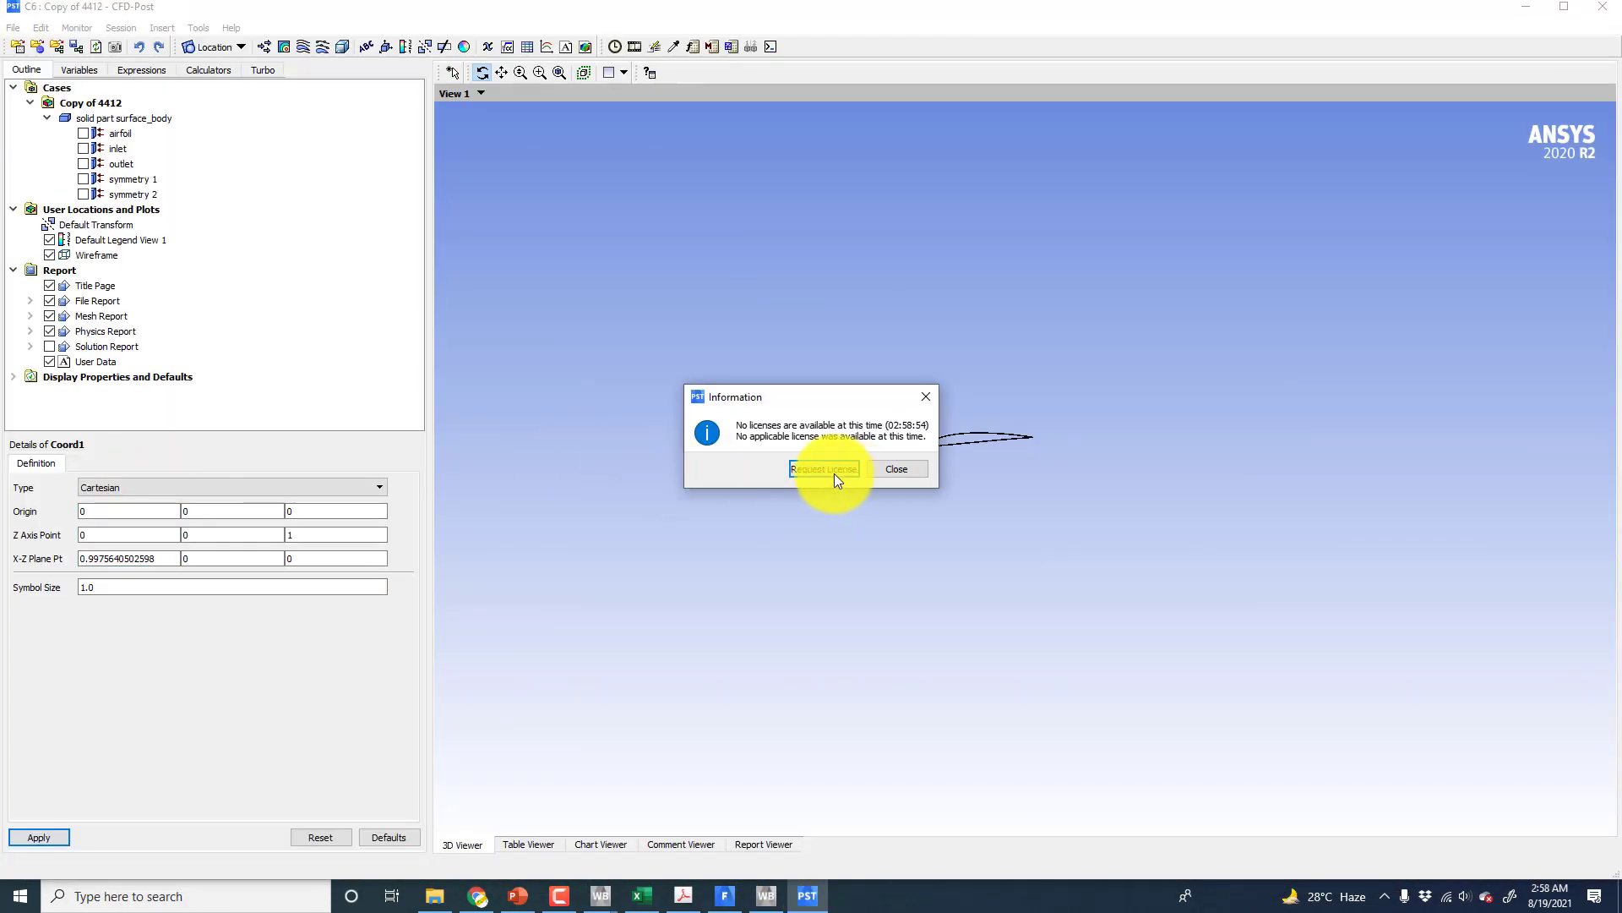
{"action": "left_click", "coordinate": [813, 471]}
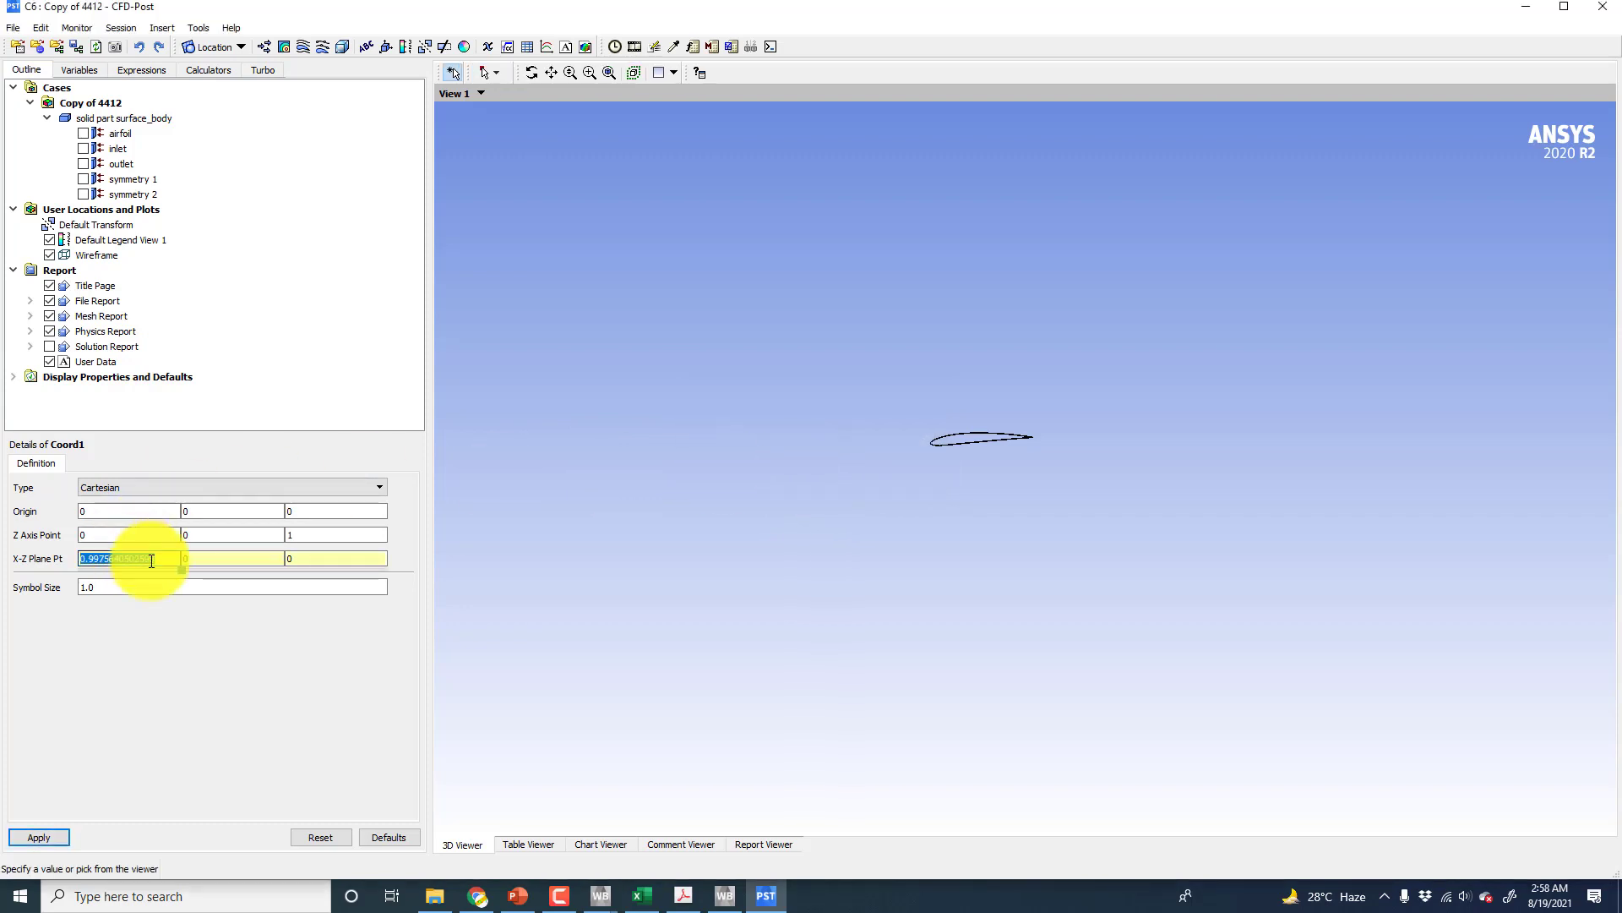
- Try to paste the copied direction component into the Y value of Coord1's X-Z Plane Pt
{"action": "left_click", "coordinate": [227, 557]}
{"action": "right_click", "coordinate": [185, 558]}
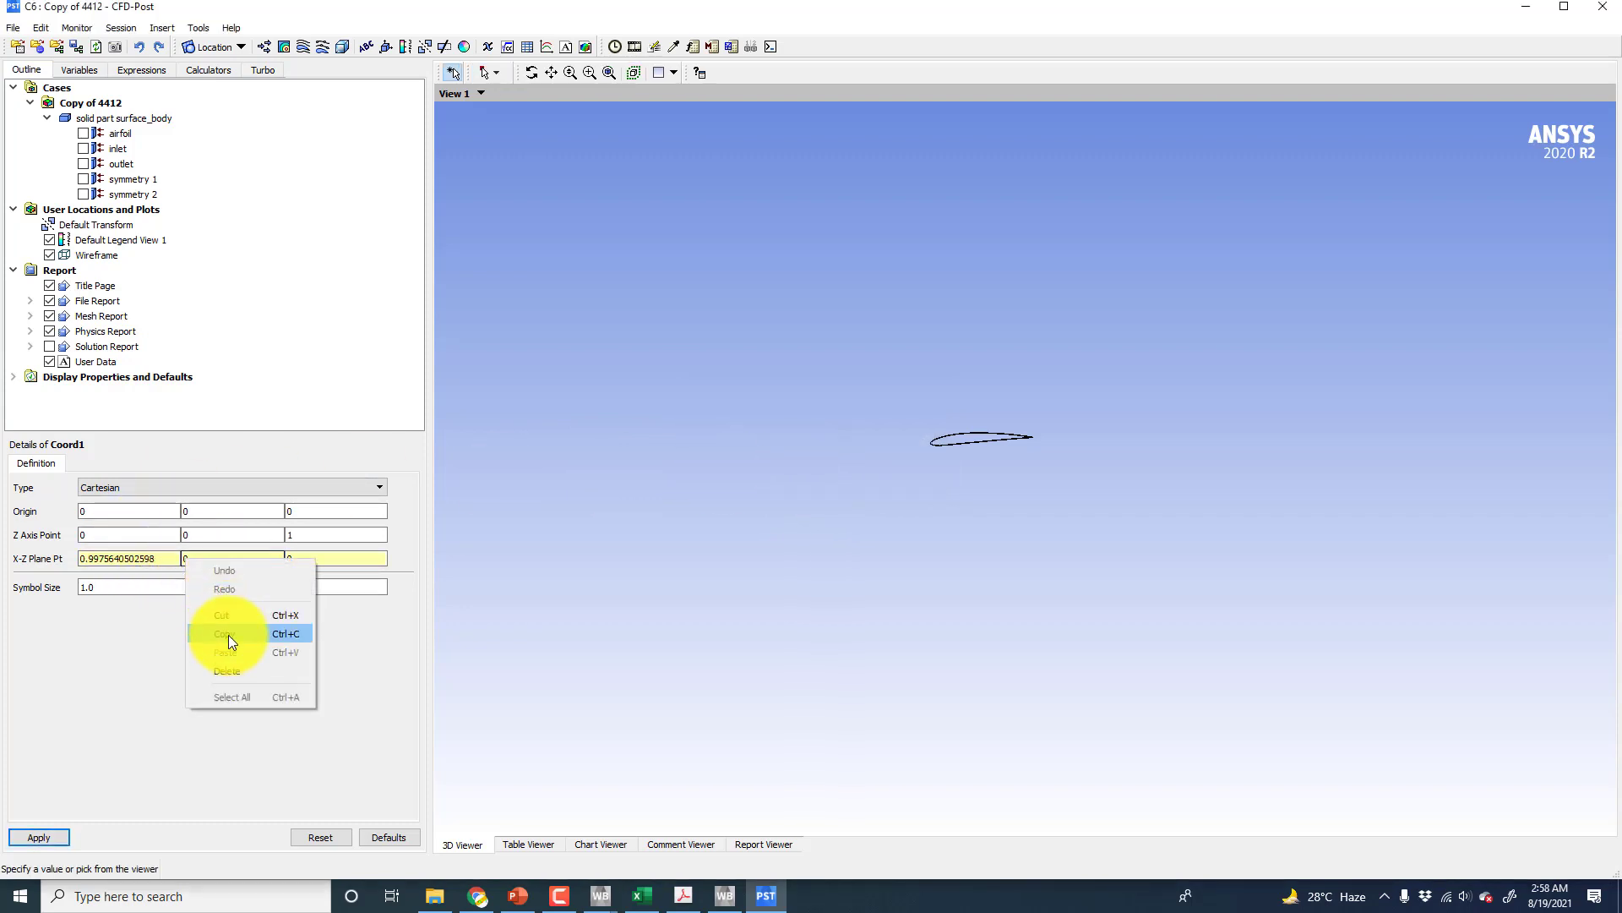
{"action": "key", "text": "Escape"}
{"action": "left_click_drag", "start_coordinate": [217, 554], "coordinate": [156, 558]}
{"action": "right_click", "coordinate": [191, 556]}
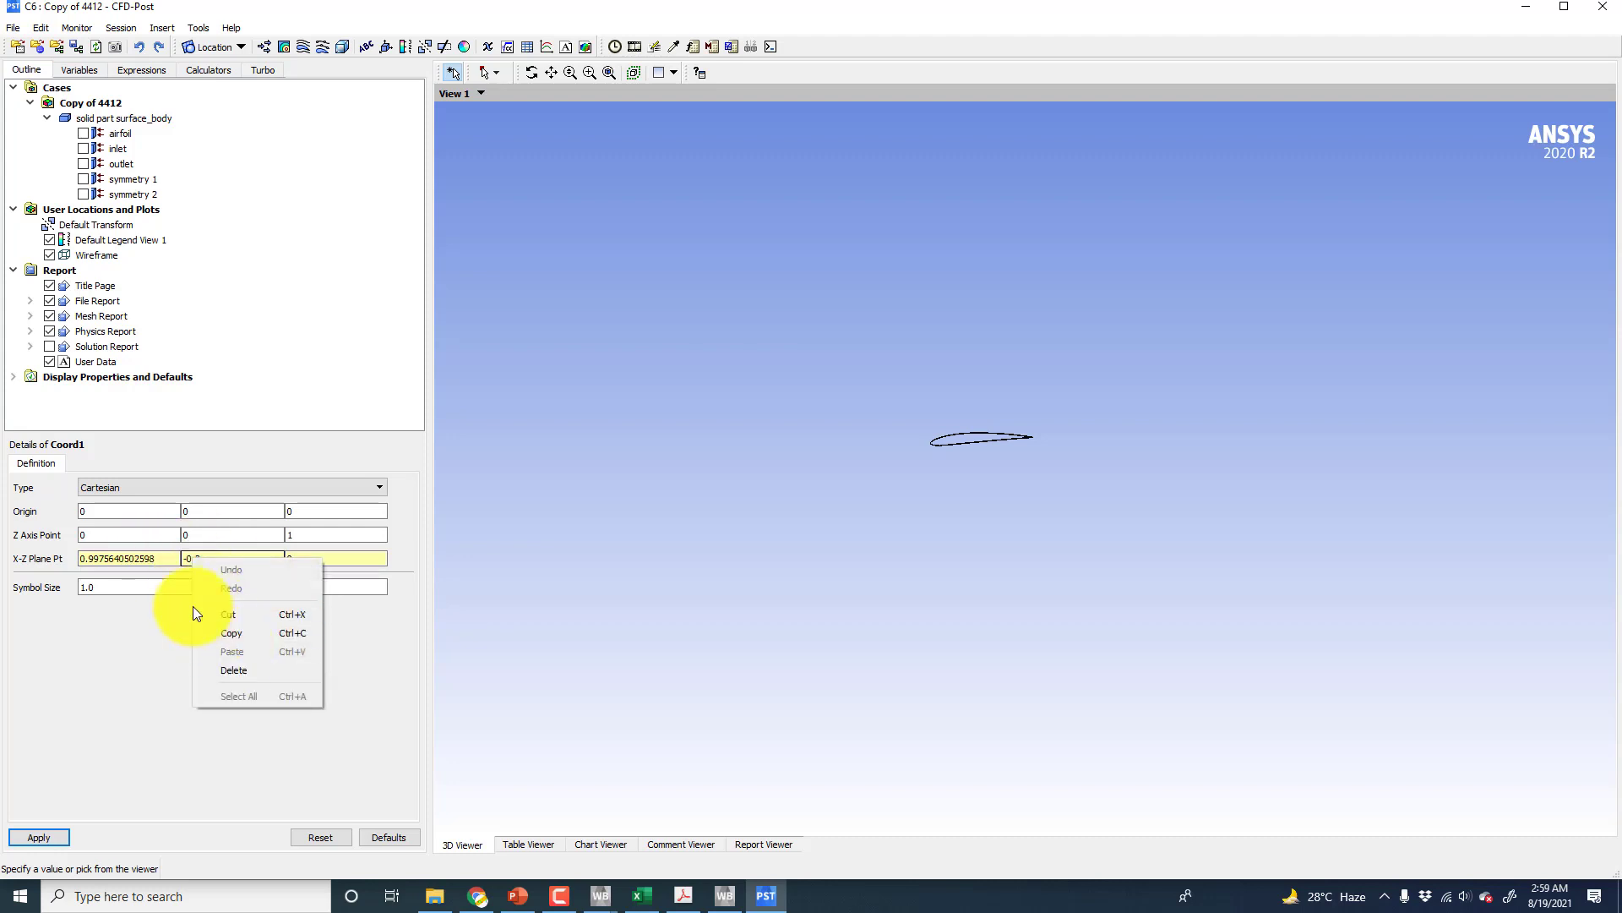
{"action": "left_click", "coordinate": [236, 651]}
- Open Calculator and compute the sine of 4 degrees
{"action": "left_click", "coordinate": [253, 894]}
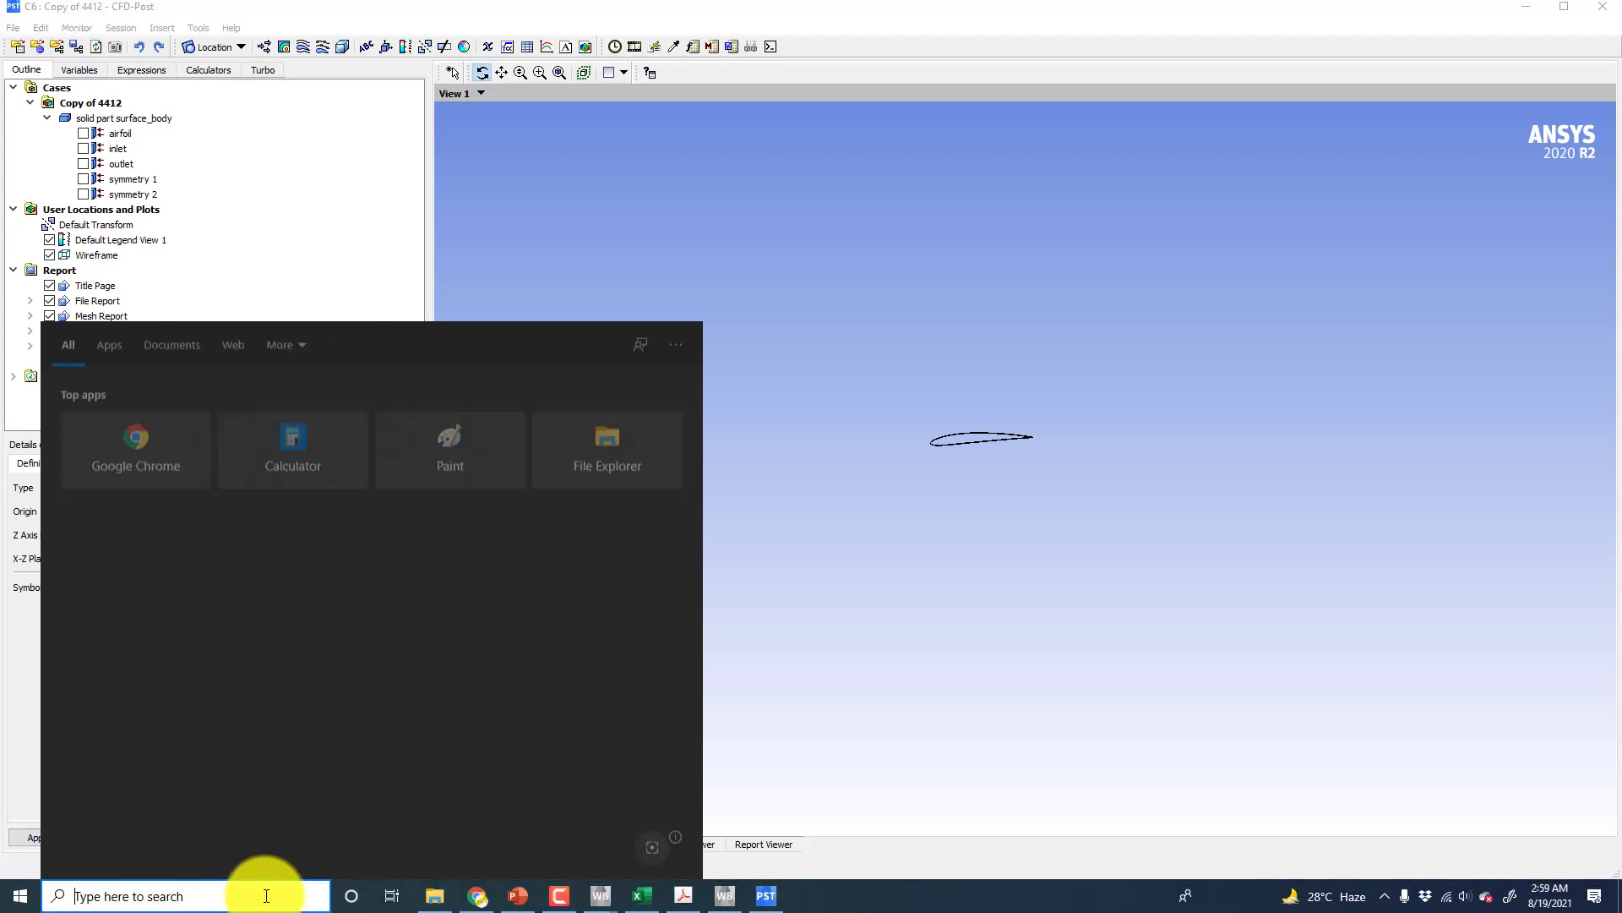
{"action": "type", "text": "calc"}
{"action": "left_click", "coordinate": [135, 409]}
{"action": "type", "text": "4"}
{"action": "mouse_move", "coordinate": [655, 887]}
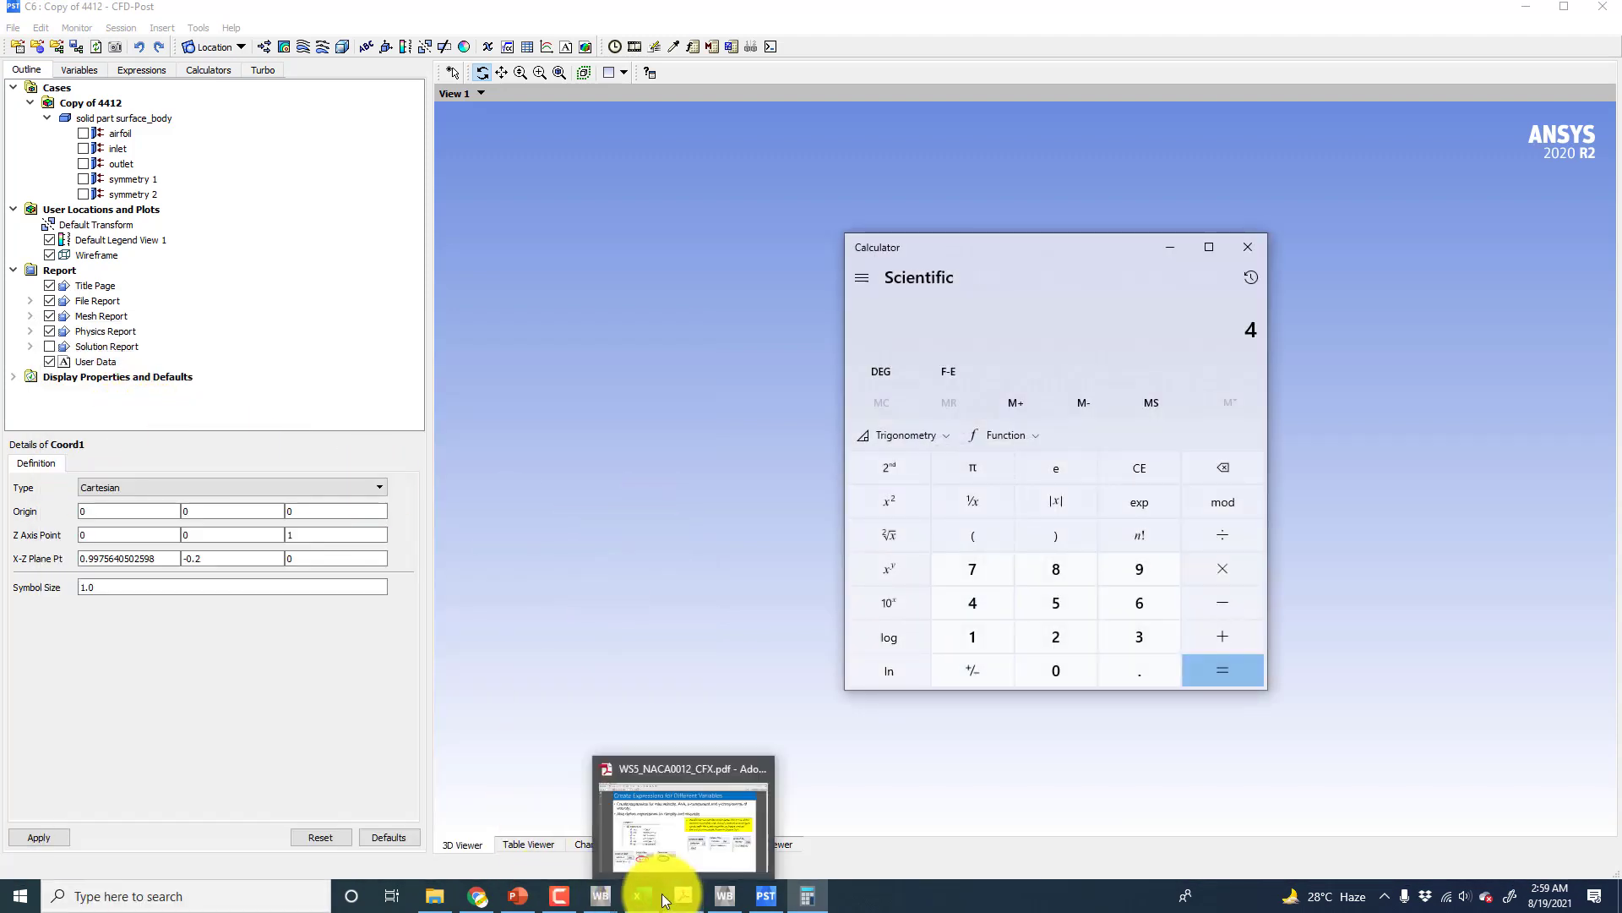
{"action": "left_click", "coordinate": [906, 435]}
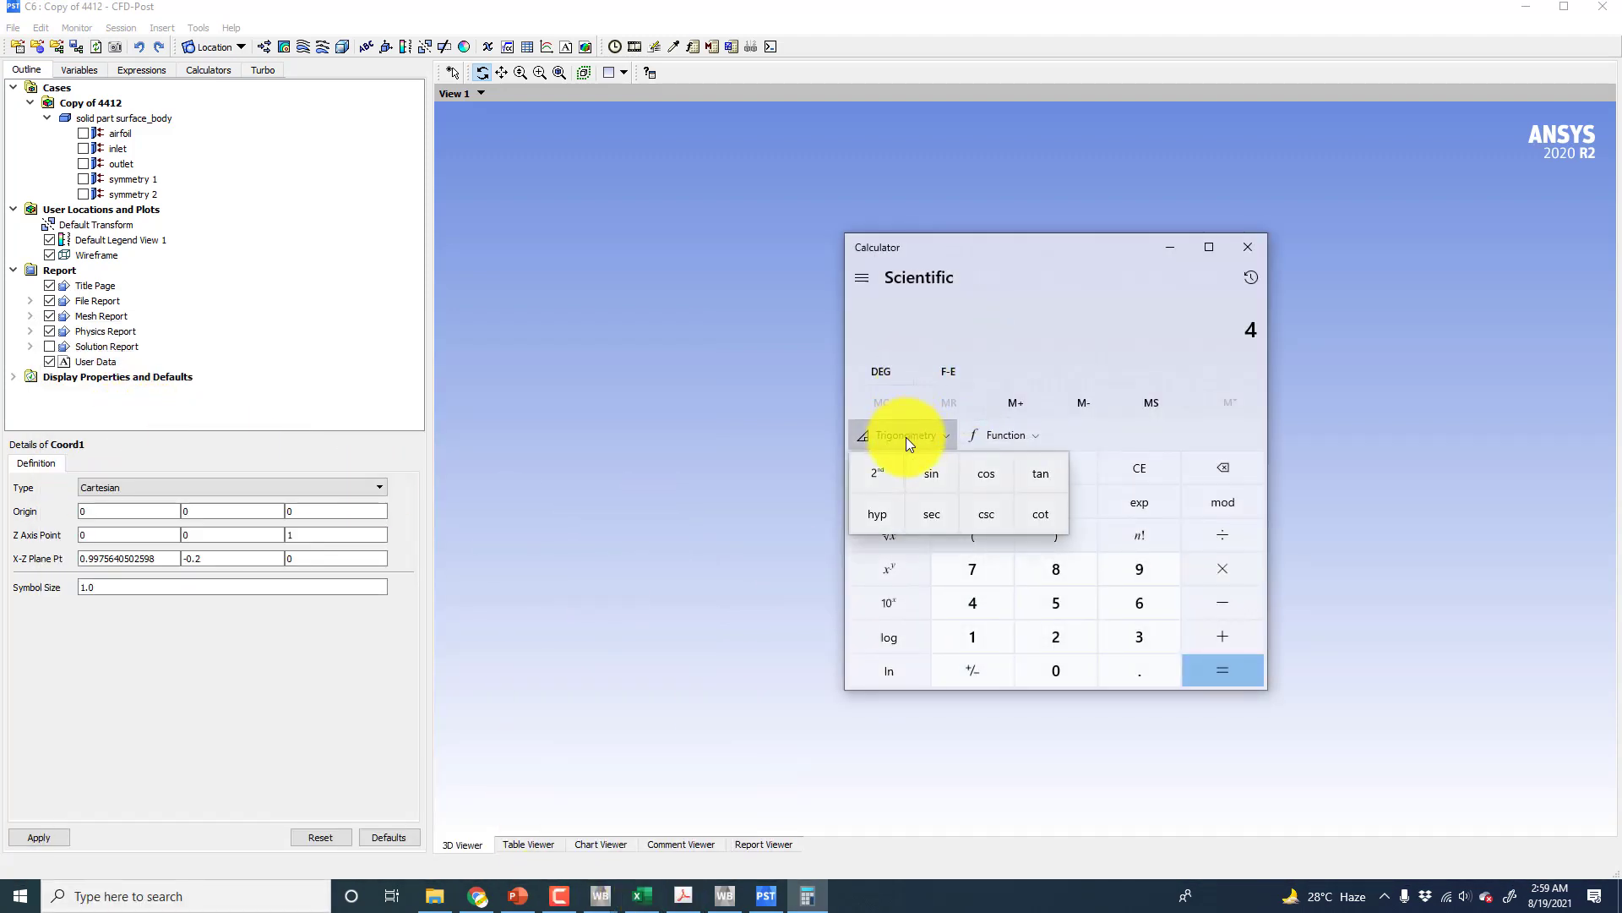
{"action": "left_click", "coordinate": [937, 471]}
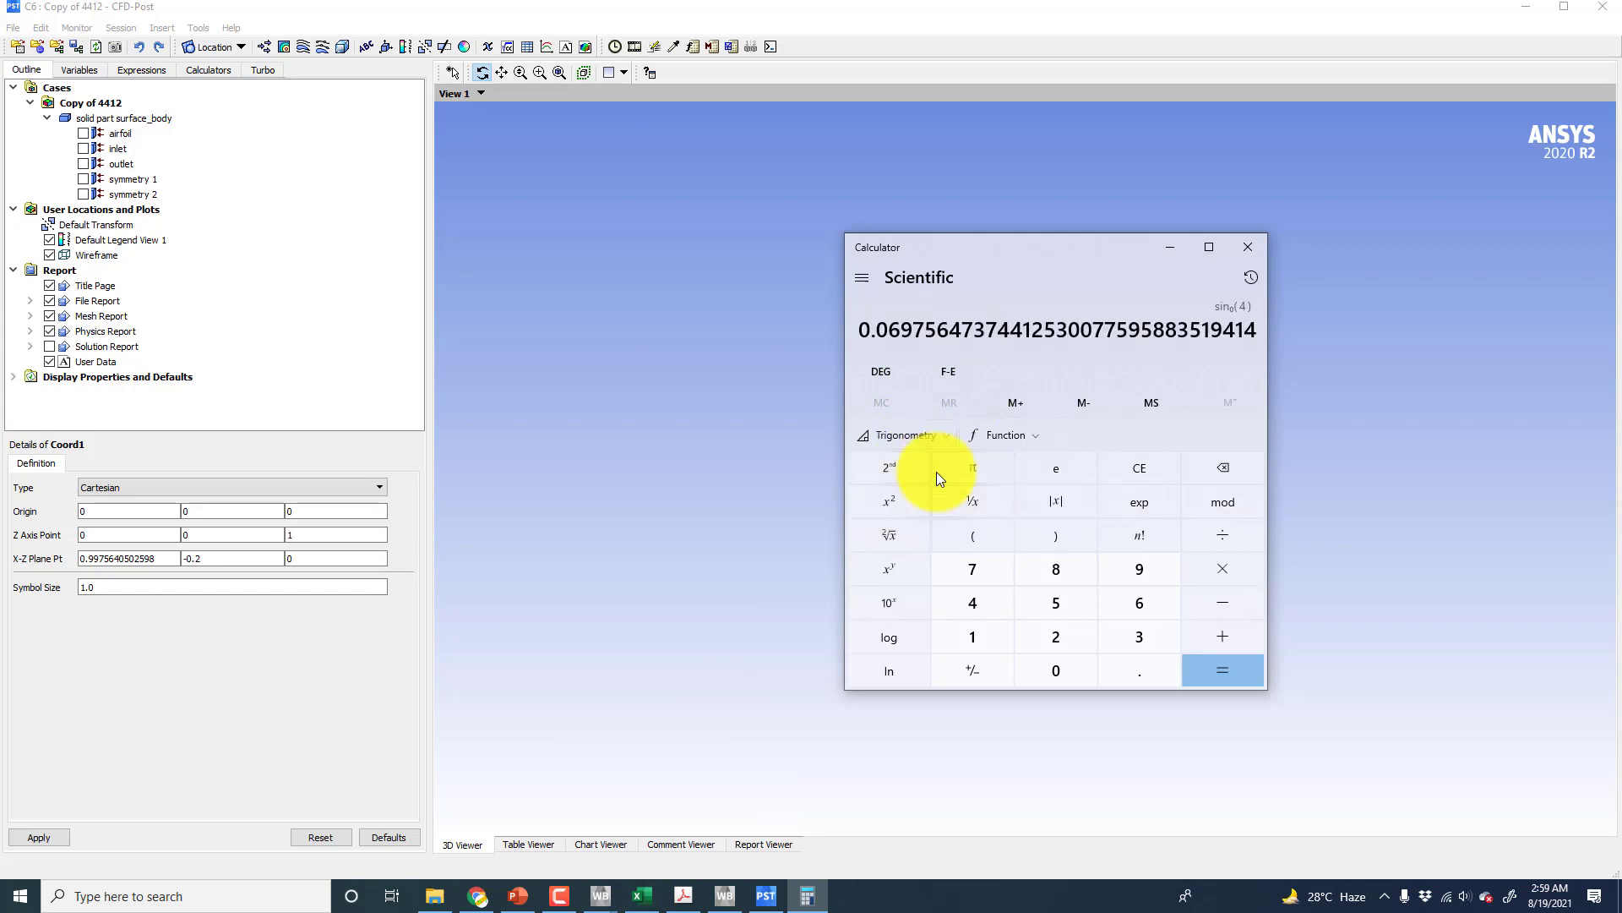
- Switch to Excel, copy the sine value for the 4° angle of attack, and return to CFD-Post
{"action": "left_click", "coordinate": [642, 894]}
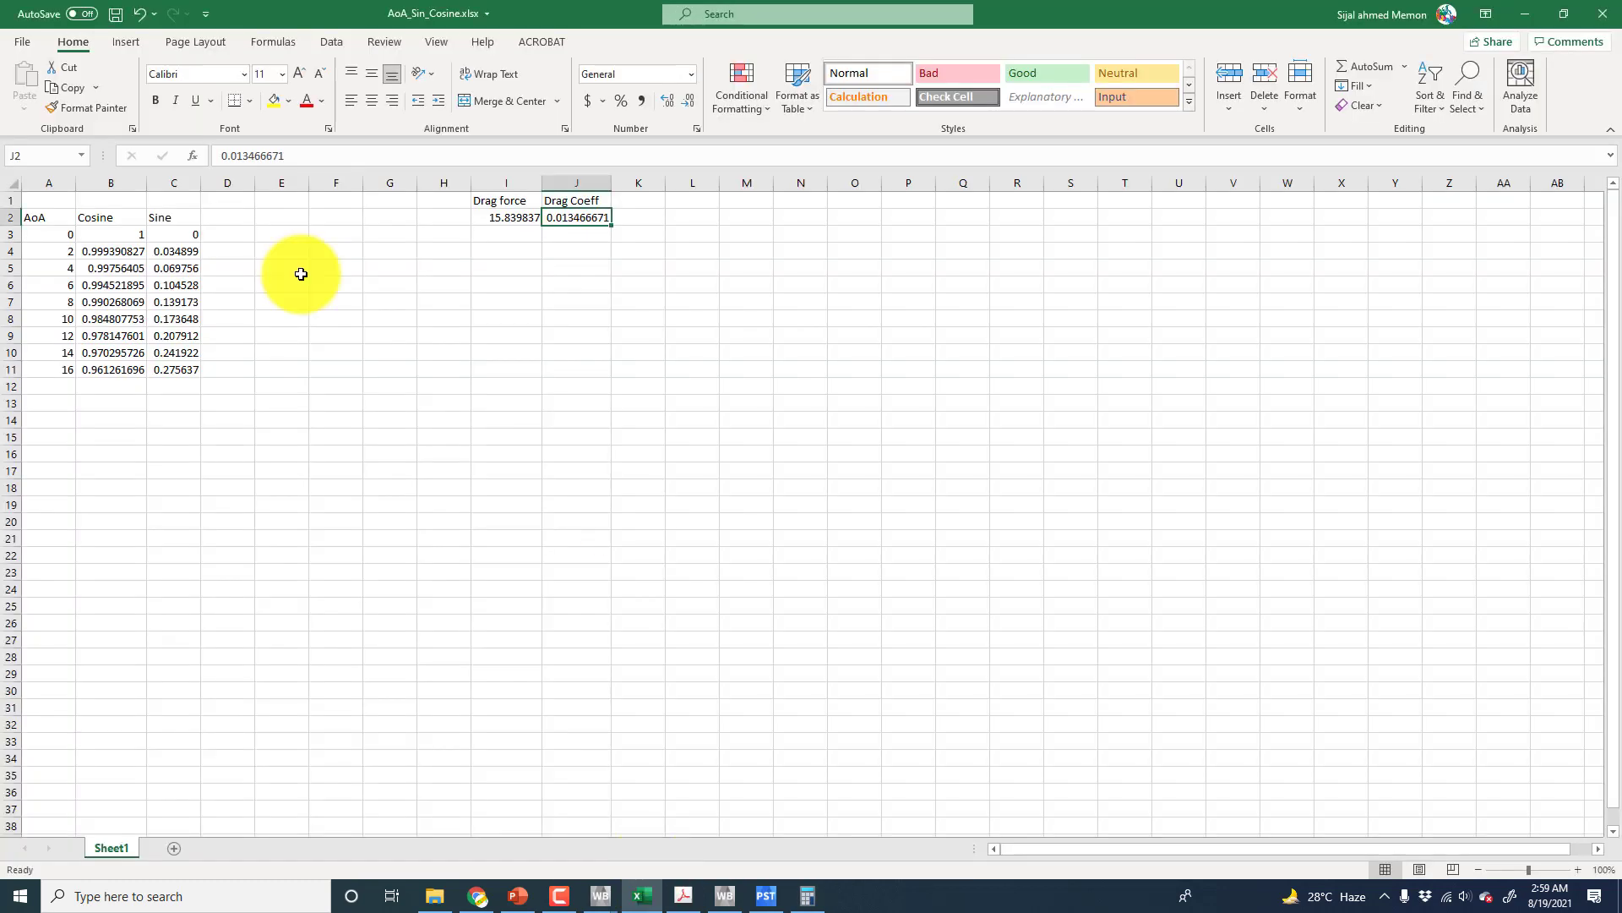
{"action": "left_click", "coordinate": [178, 269]}
{"action": "right_click", "coordinate": [185, 271]}
{"action": "left_click", "coordinate": [221, 306]}
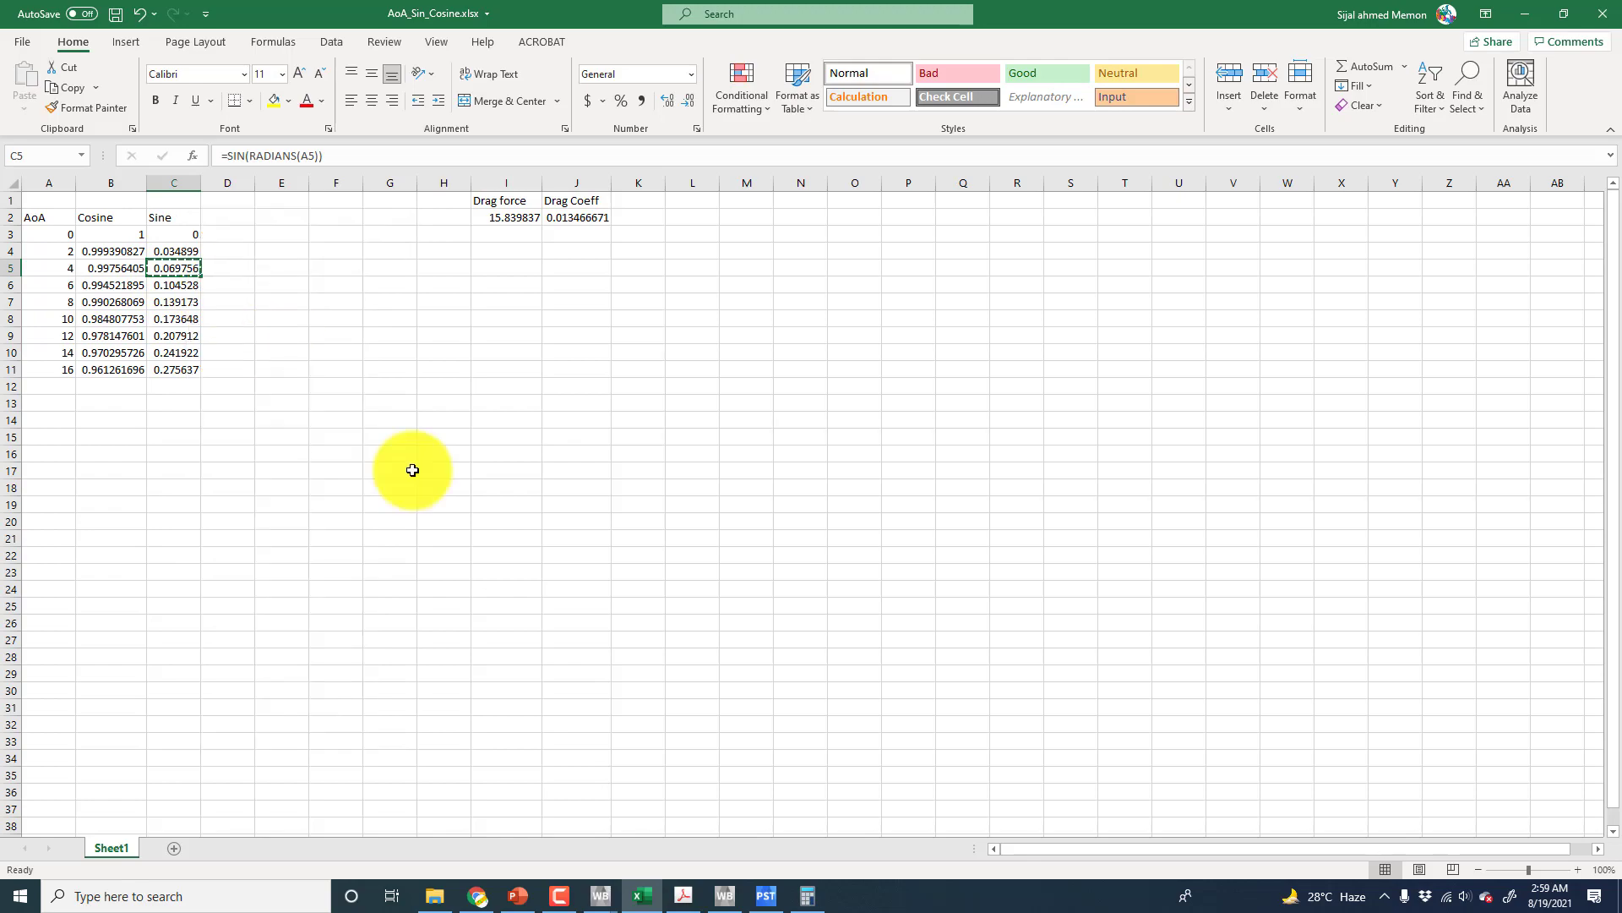
{"action": "left_click", "coordinate": [765, 896]}
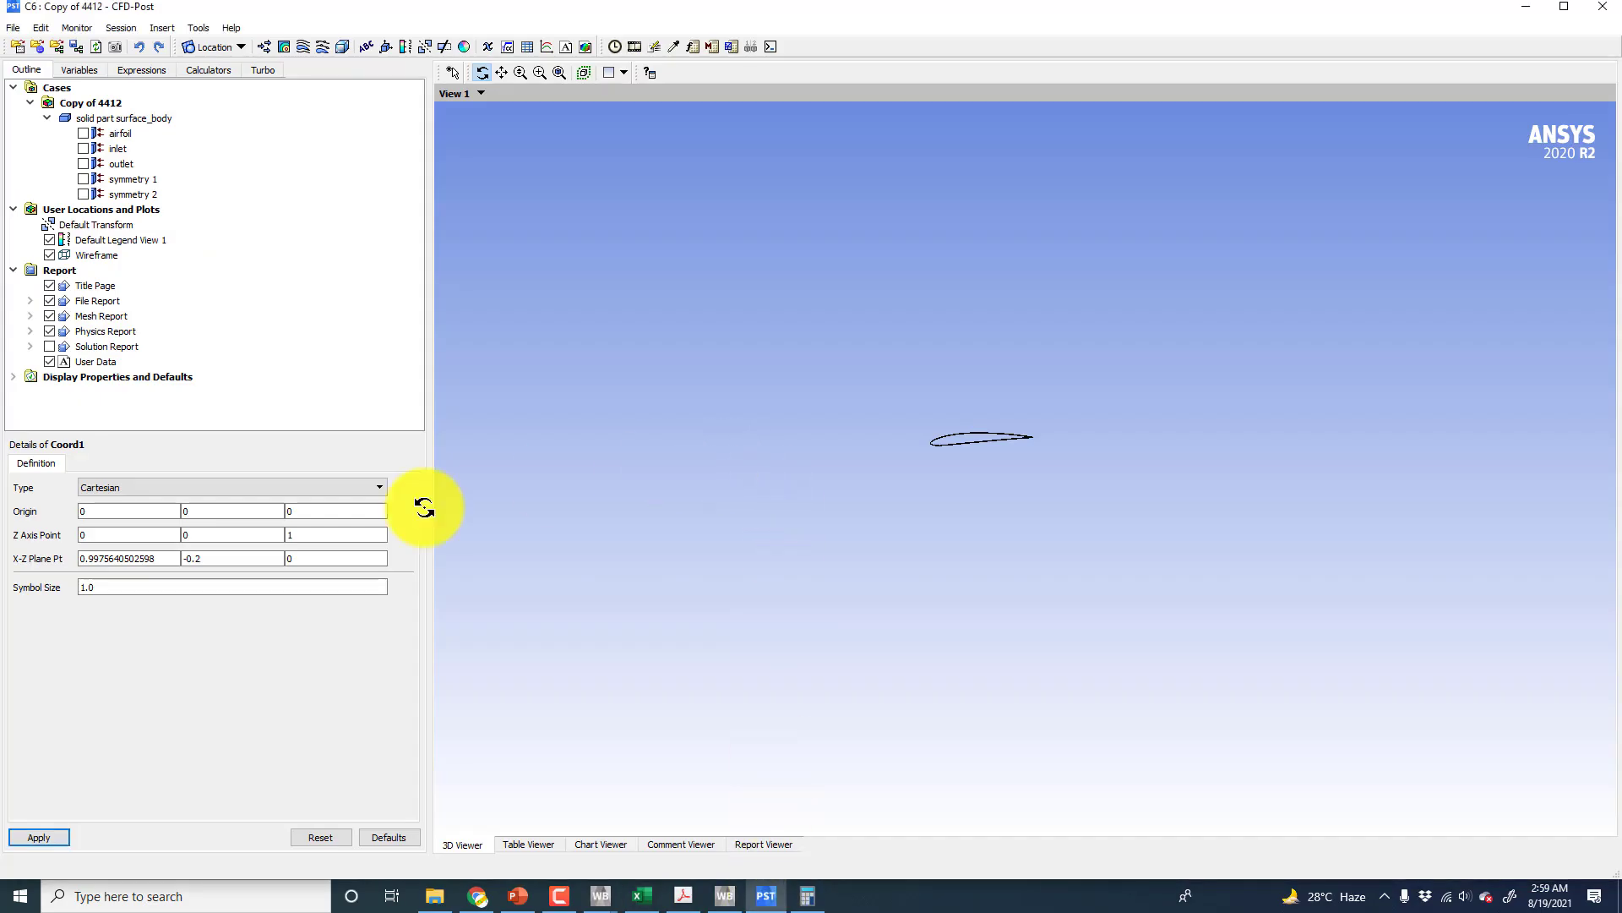
- Paste 0.069756474 as the Y value of Coord1's X-Z Plane Pt and apply the coordinate frame
{"action": "left_click", "coordinate": [197, 560]}
{"action": "right_click", "coordinate": [201, 561]}
{"action": "left_click", "coordinate": [245, 649]}
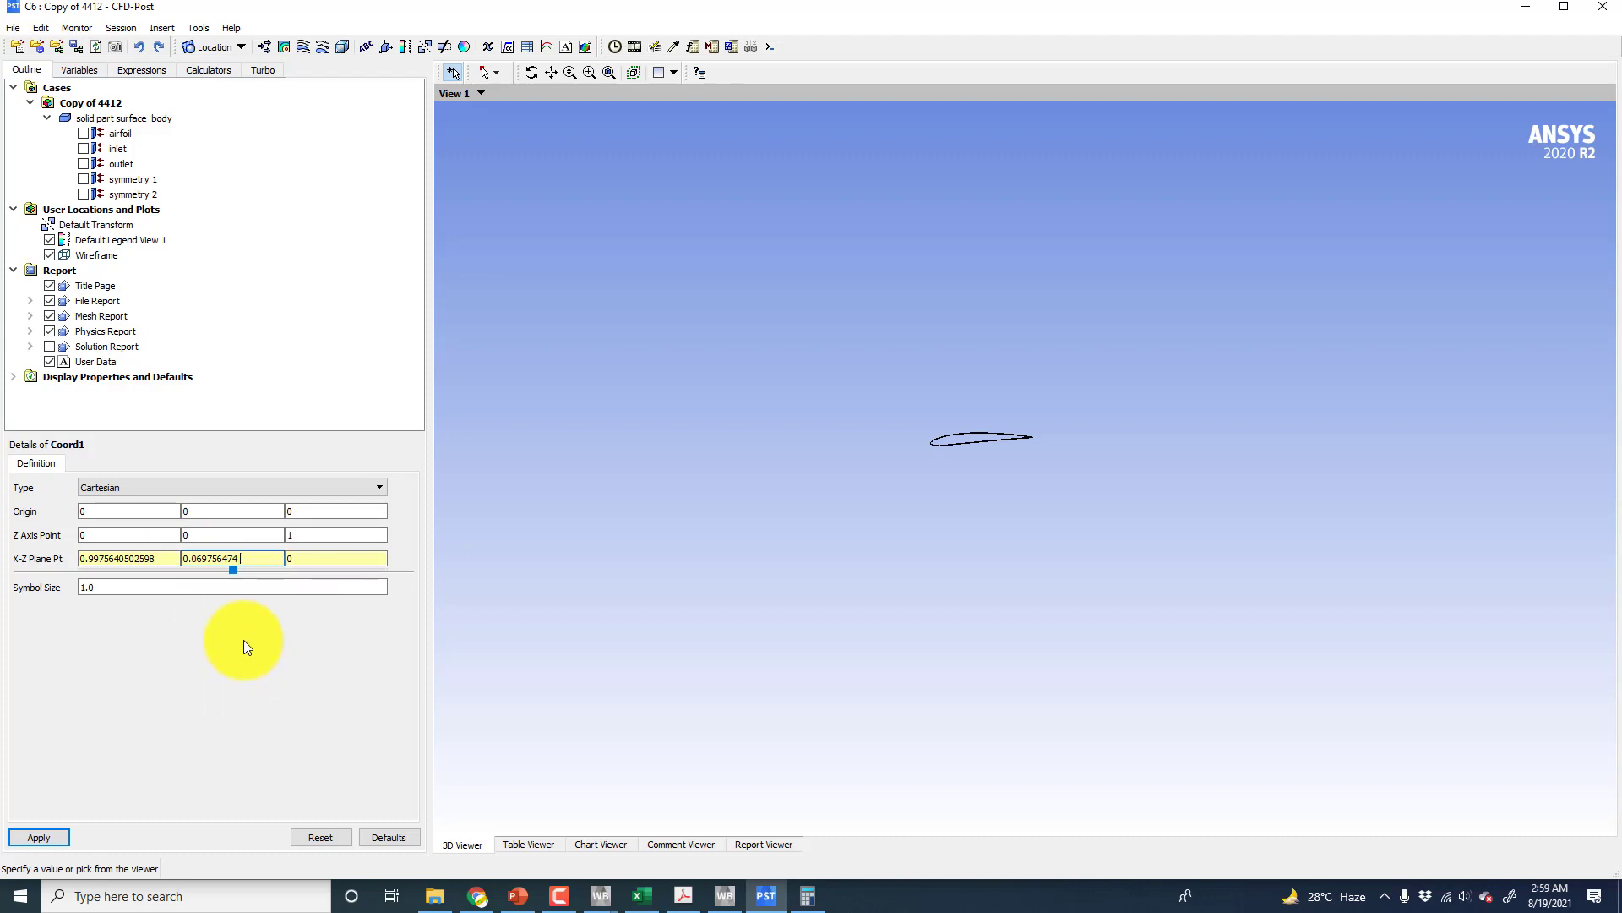
{"action": "left_click", "coordinate": [34, 839]}
- Set Coord1's symbol size to 0.2 and apply it
{"action": "left_click_drag", "start_coordinate": [724, 474], "coordinate": [424, 529]}
{"action": "double_click", "coordinate": [106, 586]}
{"action": "type", "text": "0.2"}
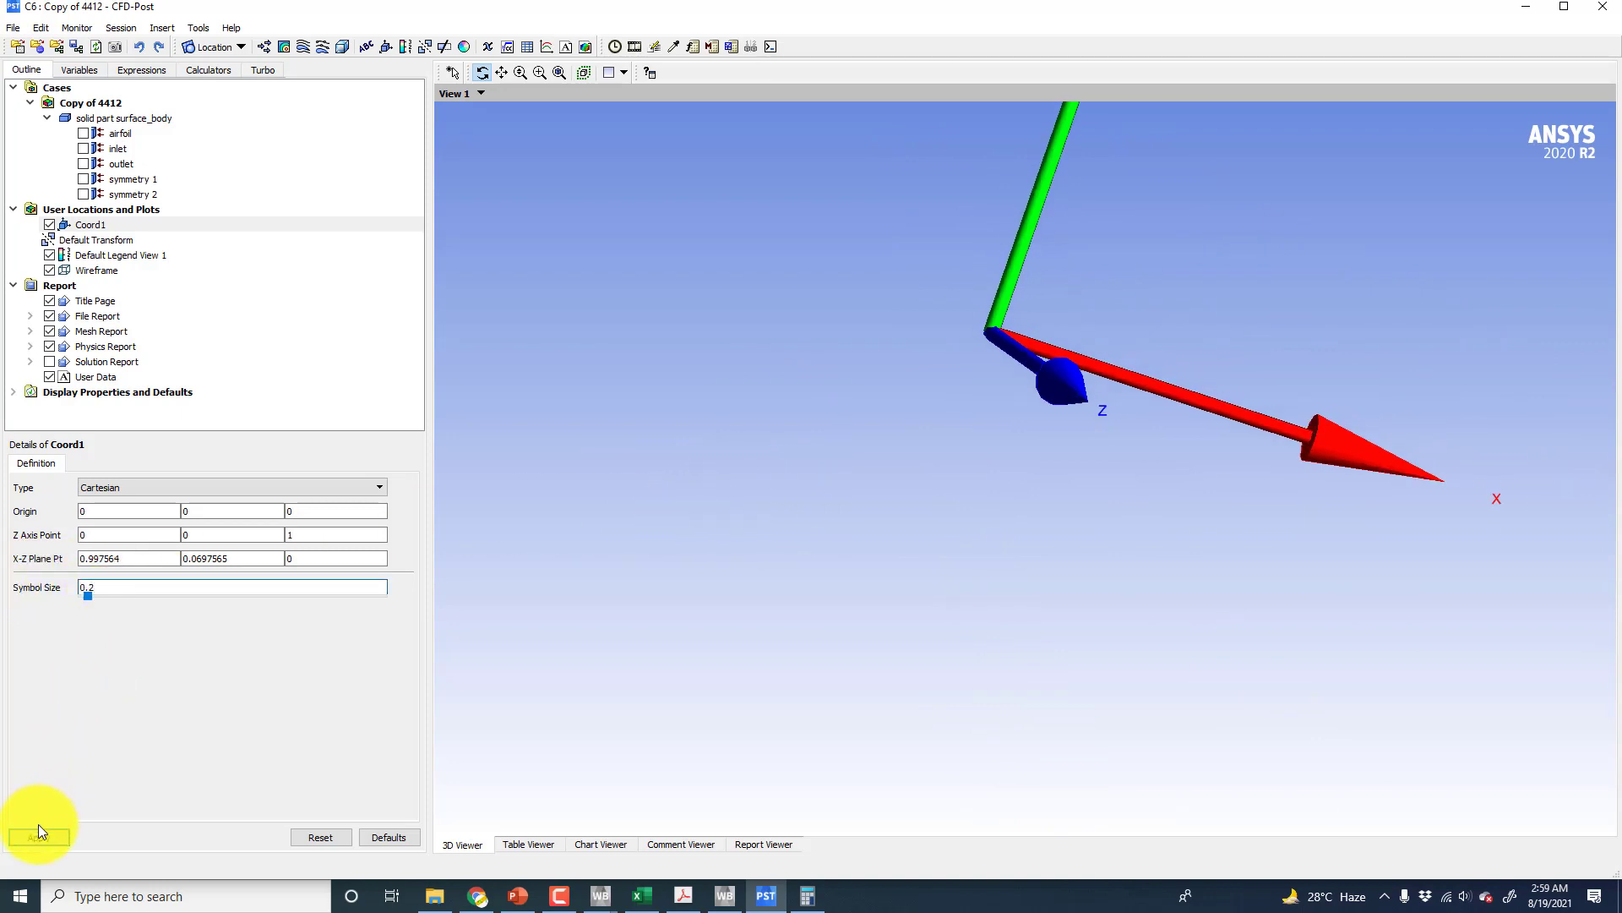
{"action": "left_click", "coordinate": [38, 833]}
{"action": "left_click_drag", "start_coordinate": [898, 333], "coordinate": [965, 559]}
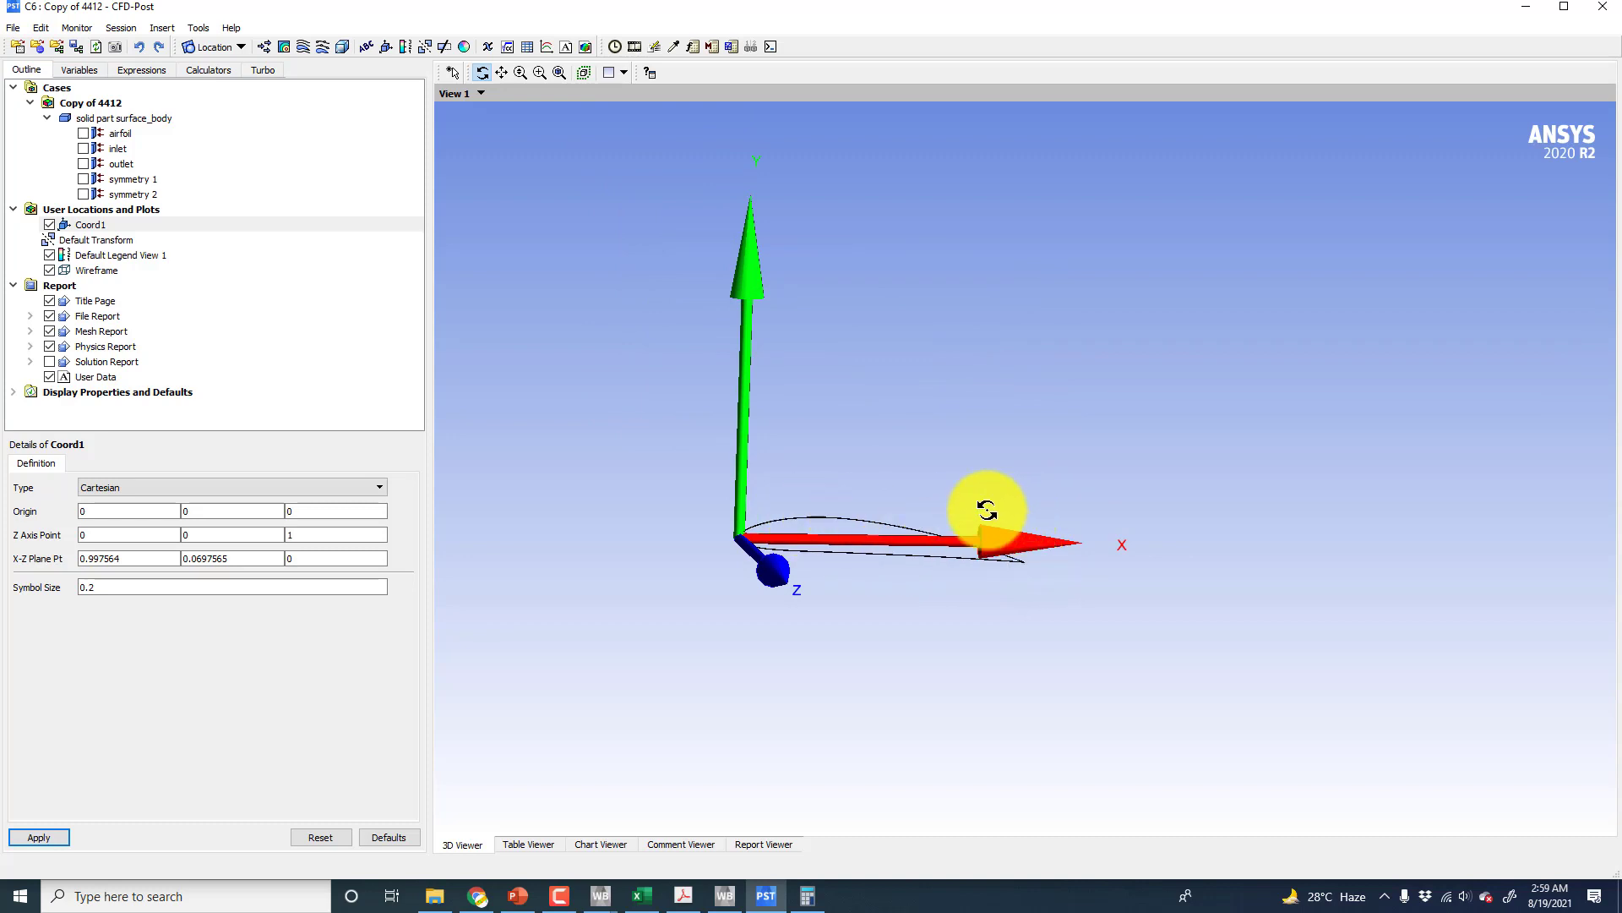
- Set Coord1's X-Z Plane Pt to X 0 and Y 1 and apply it
{"action": "left_click", "coordinate": [158, 557]}
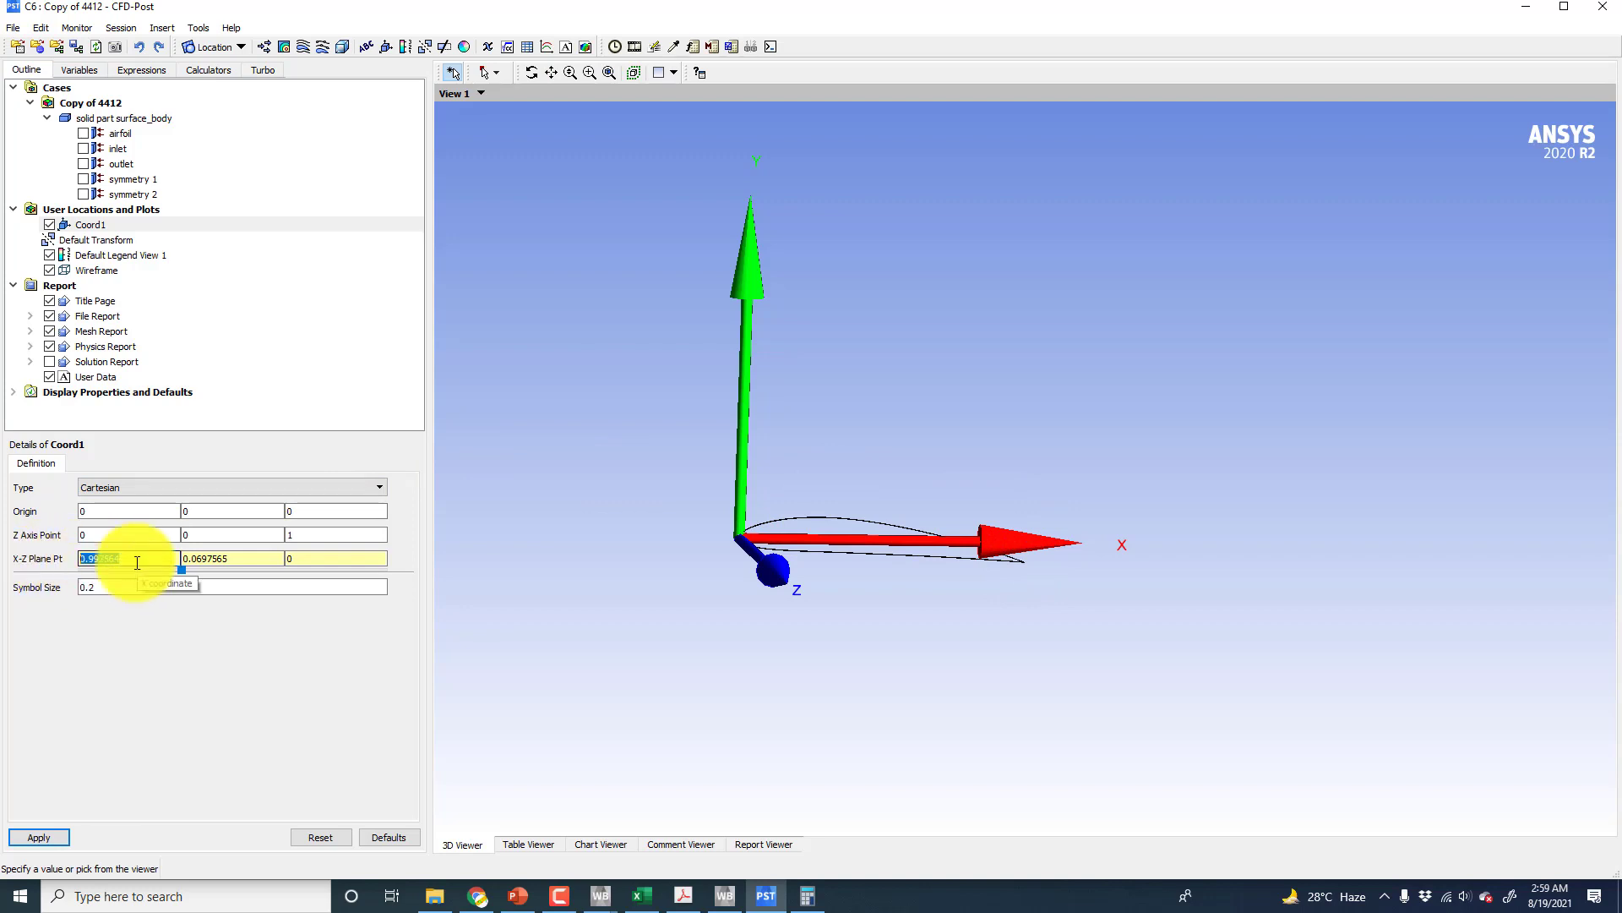
{"action": "type", "text": "0"}
{"action": "double_click", "coordinate": [235, 559]}
{"action": "type", "text": "1"}
{"action": "left_click", "coordinate": [52, 835]}
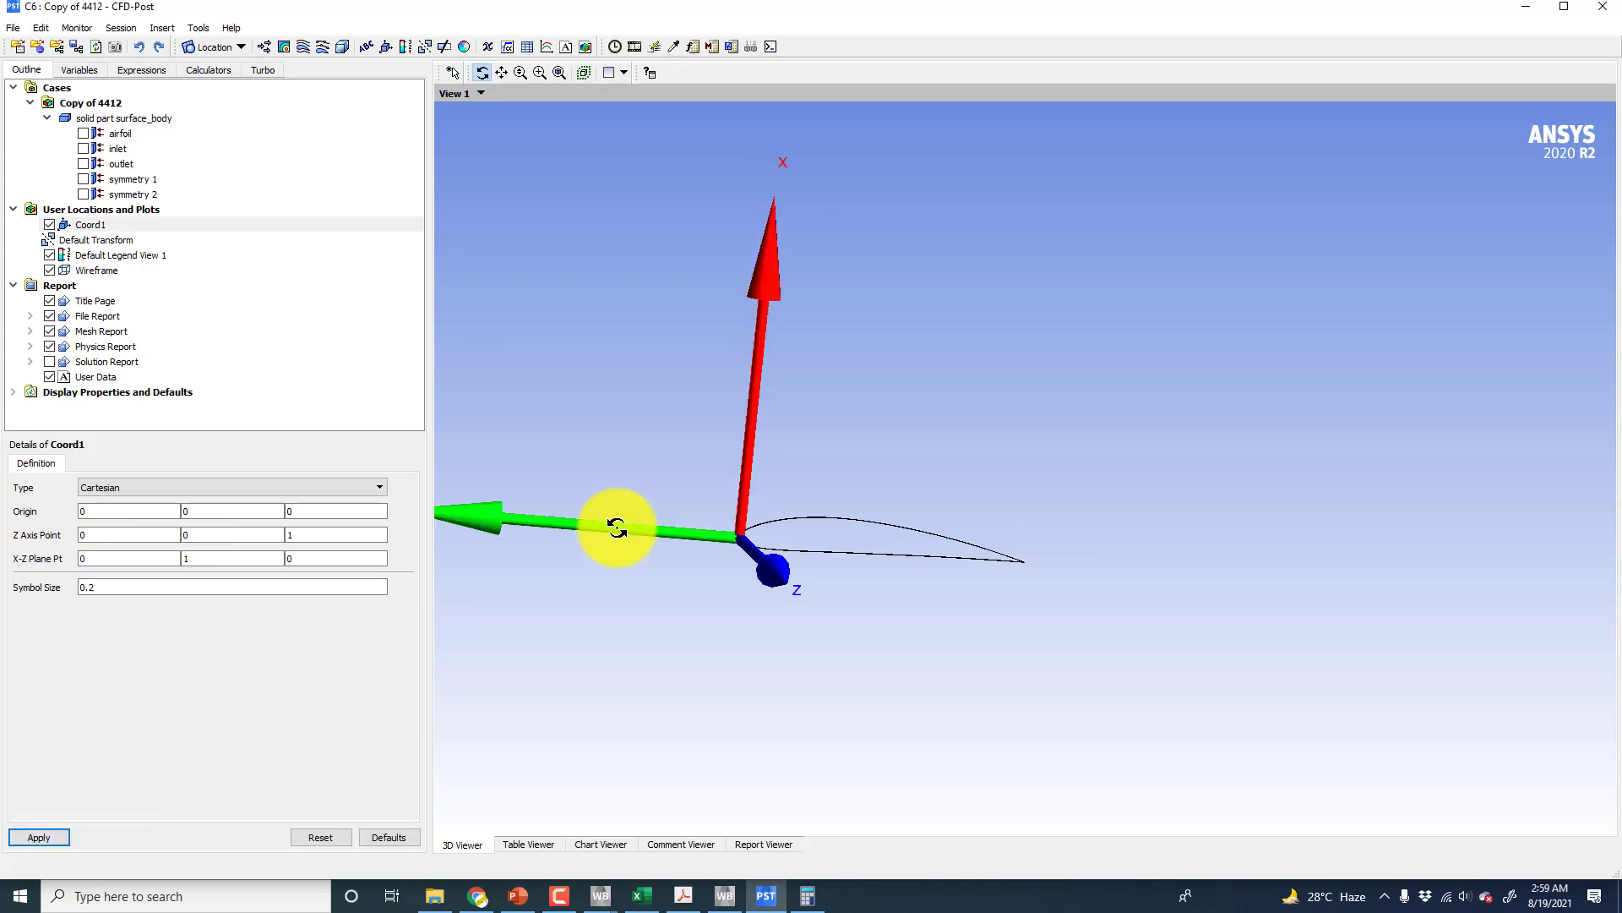
{"action": "left_click_drag", "start_coordinate": [771, 239], "coordinate": [586, 501]}
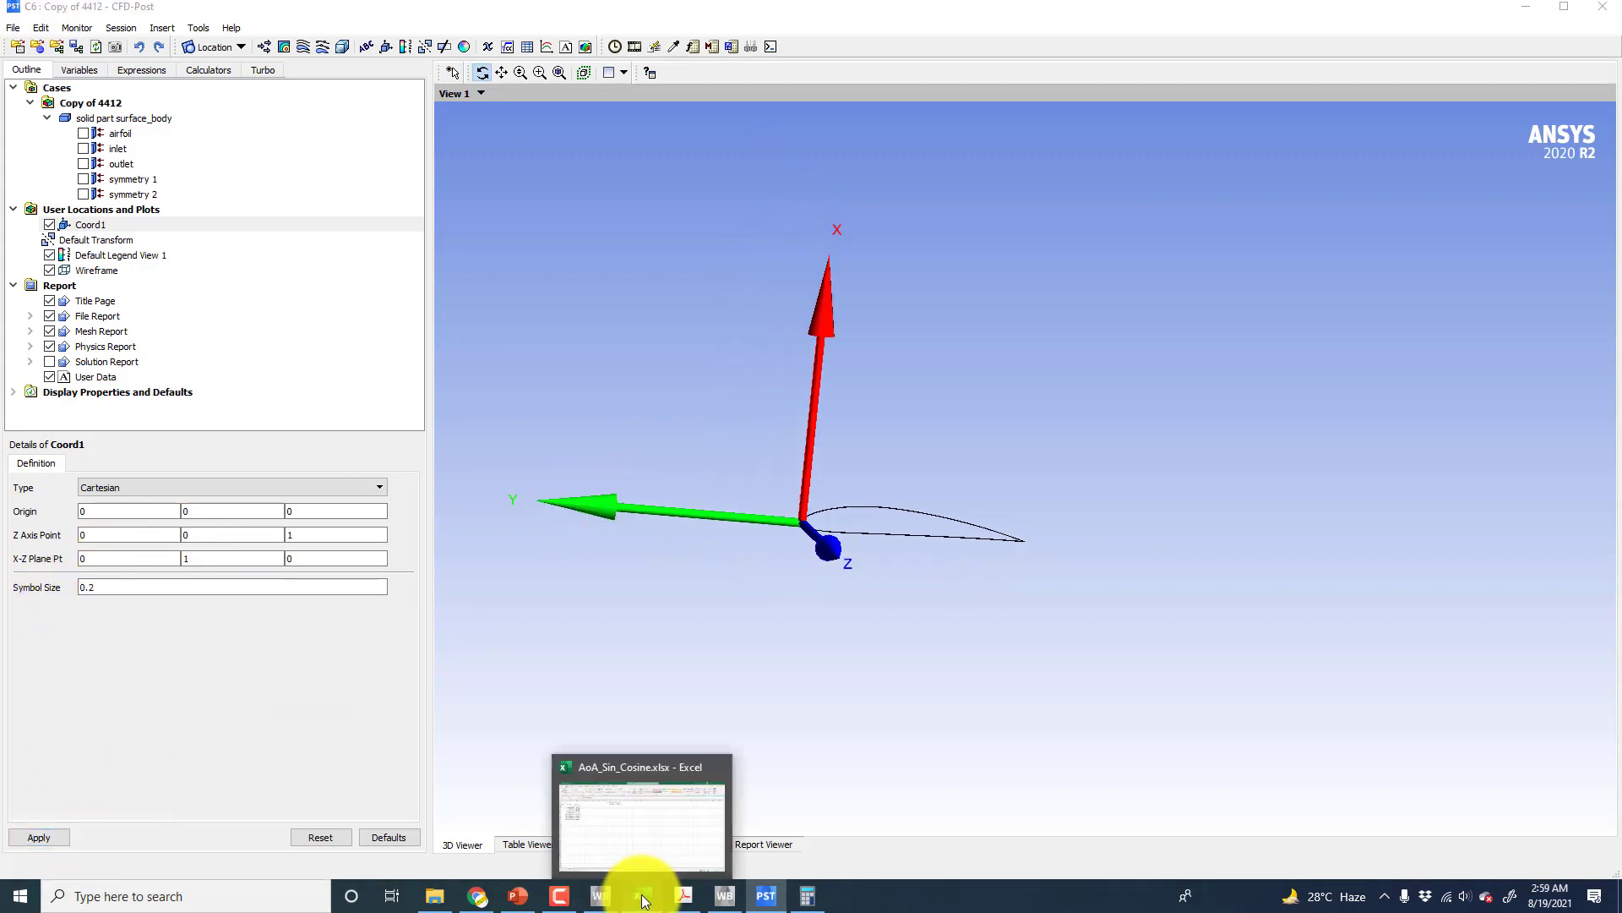
- Copy the cosine value for 4° from Excel and paste 0.99756405 as the X value of Coord1's X-Z Plane Pt
{"action": "left_click", "coordinate": [635, 892]}
{"action": "left_click", "coordinate": [125, 271]}
{"action": "right_click", "coordinate": [125, 271]}
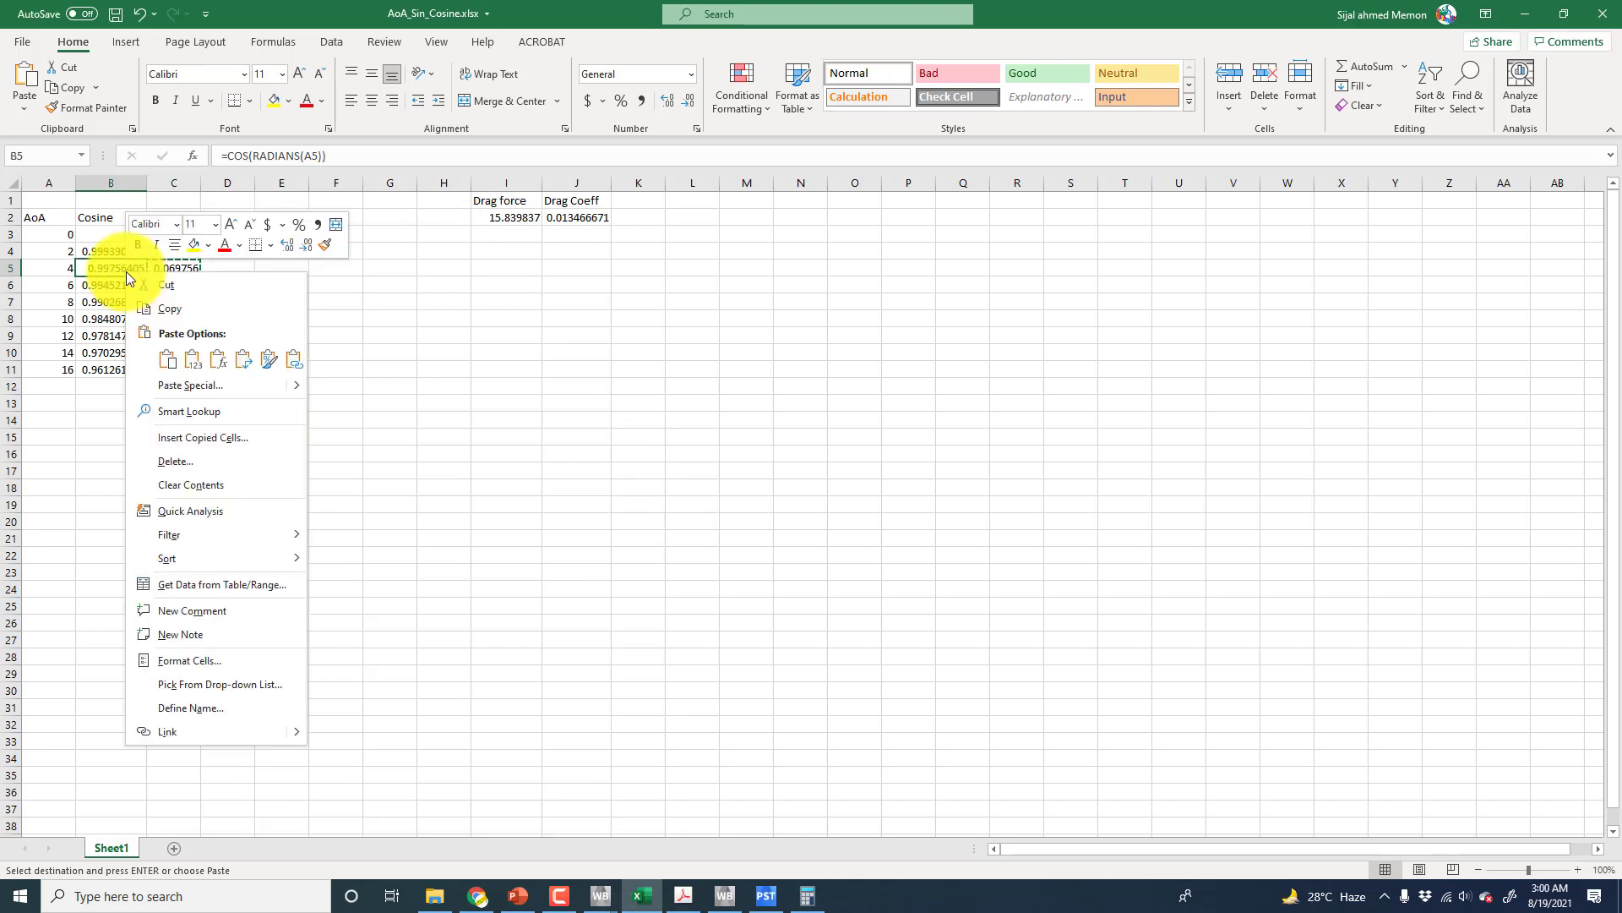
{"action": "left_click", "coordinate": [152, 304]}
{"action": "left_click", "coordinate": [766, 895]}
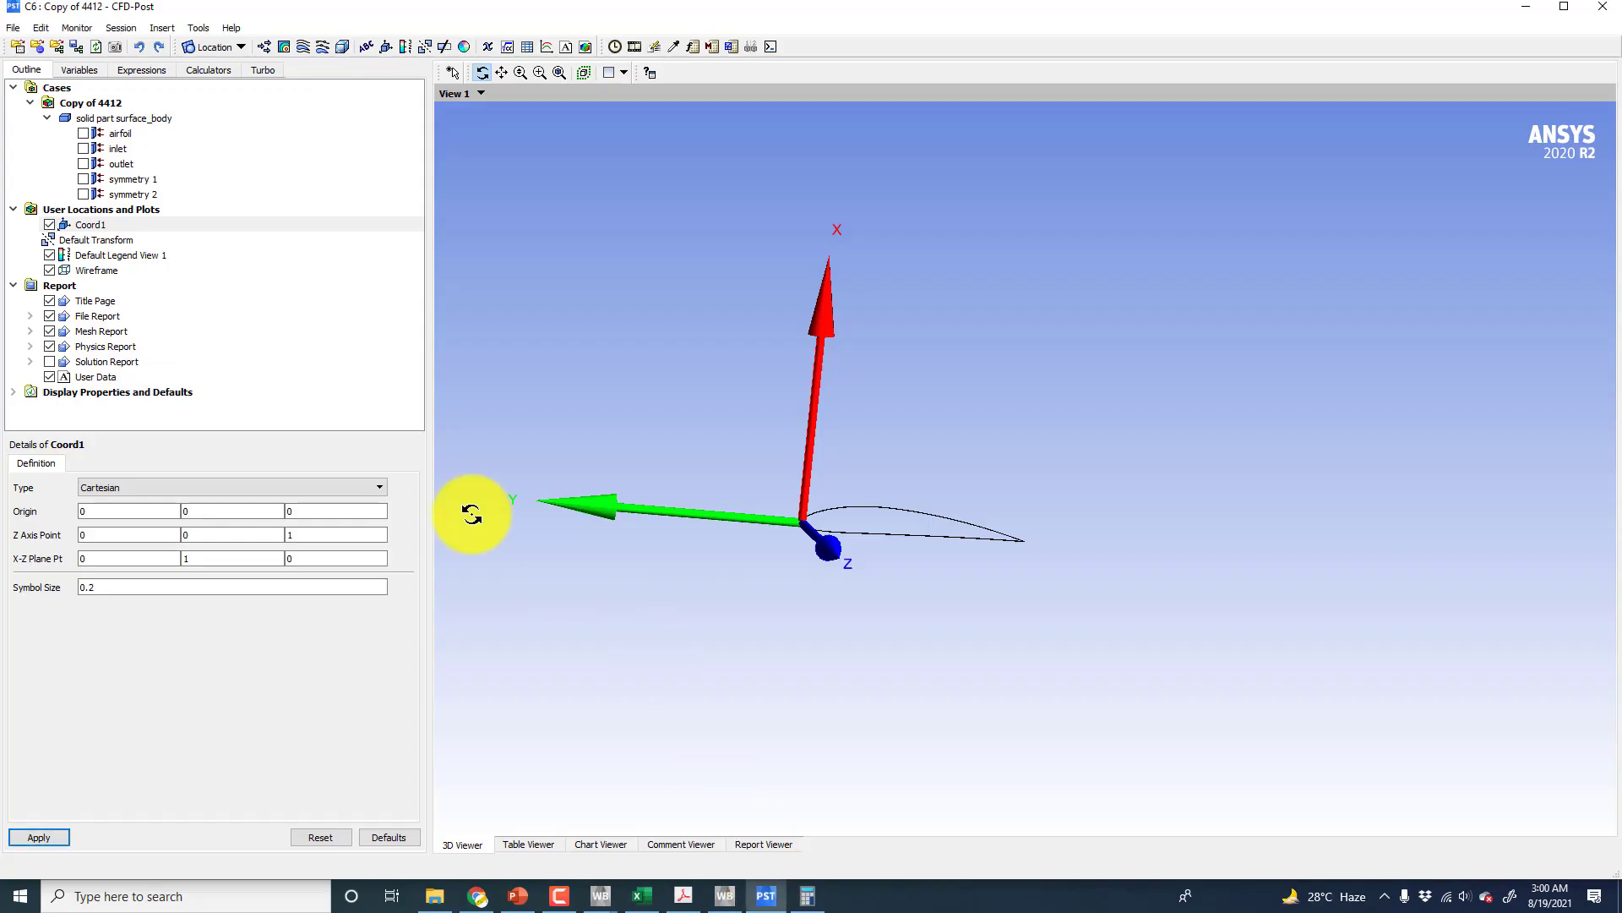
{"action": "left_click", "coordinate": [102, 558]}
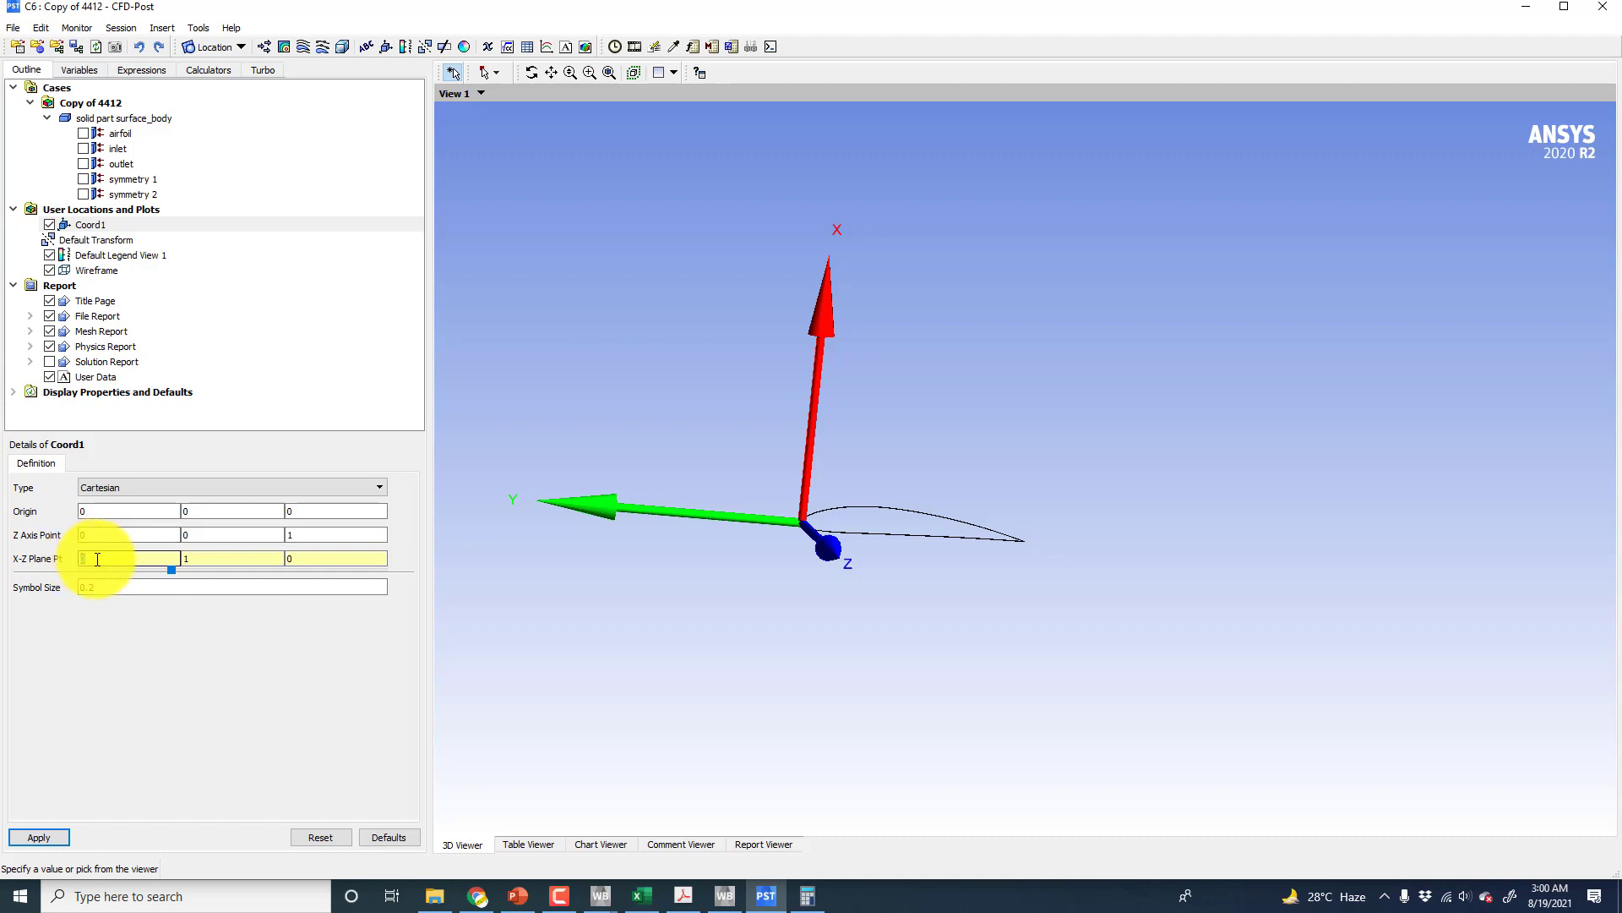
{"action": "right_click", "coordinate": [97, 559]}
{"action": "left_click", "coordinate": [138, 653]}
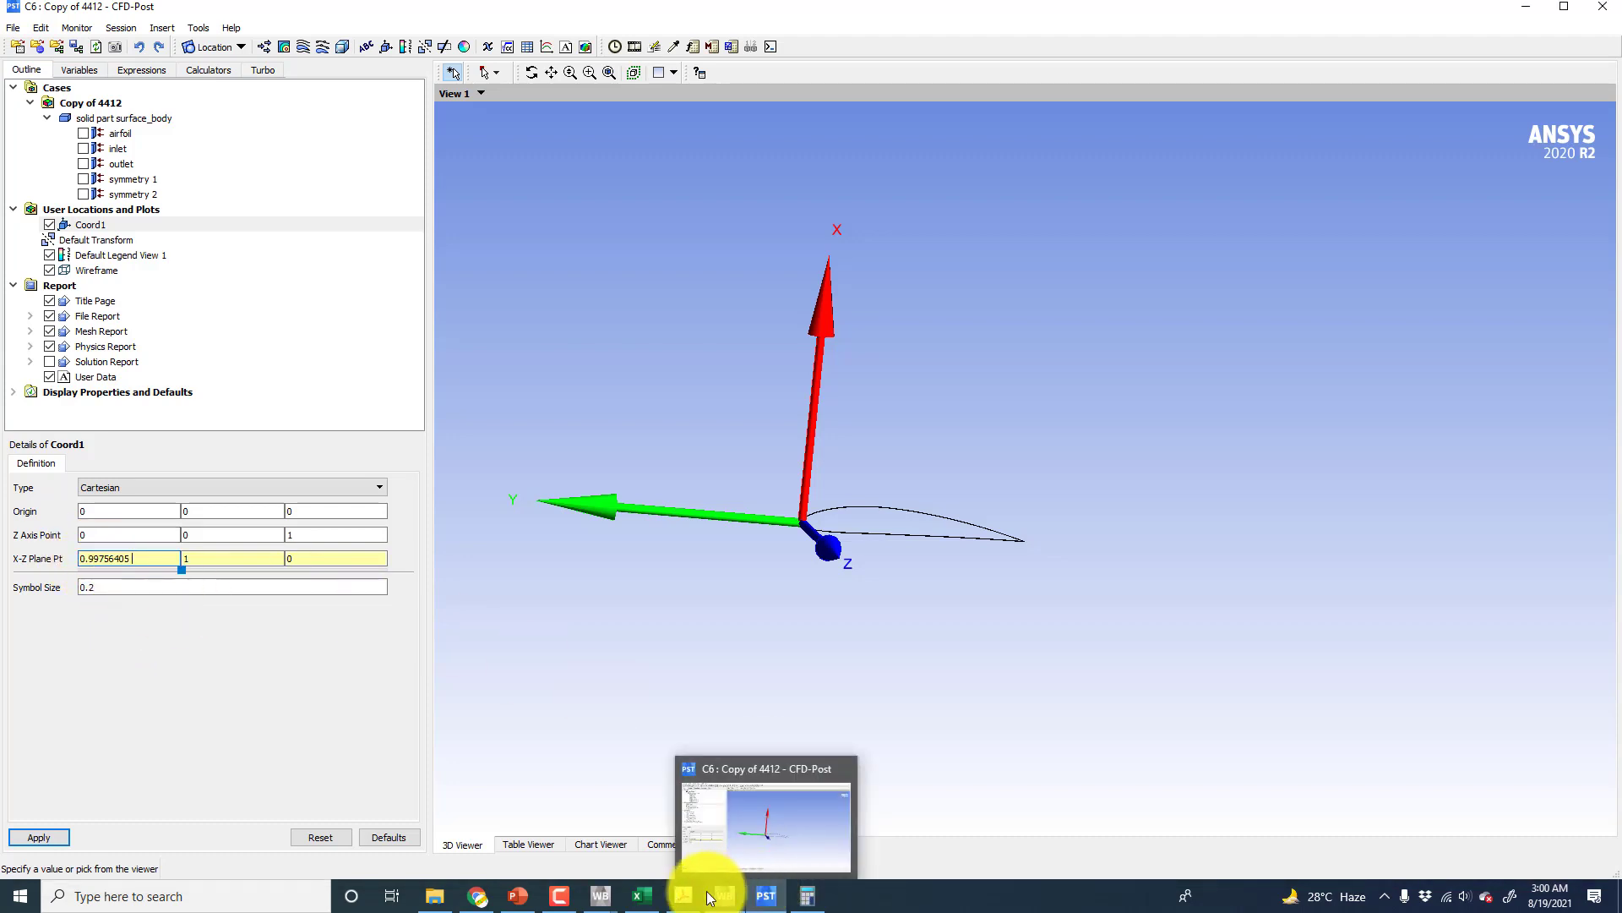
- Copy the sine value for 4° from Excel into the Y value of Coord1's X-Z Plane Pt
{"action": "left_click", "coordinate": [648, 896]}
{"action": "right_click", "coordinate": [165, 270]}
{"action": "left_click", "coordinate": [193, 309]}
{"action": "left_click", "coordinate": [766, 894]}
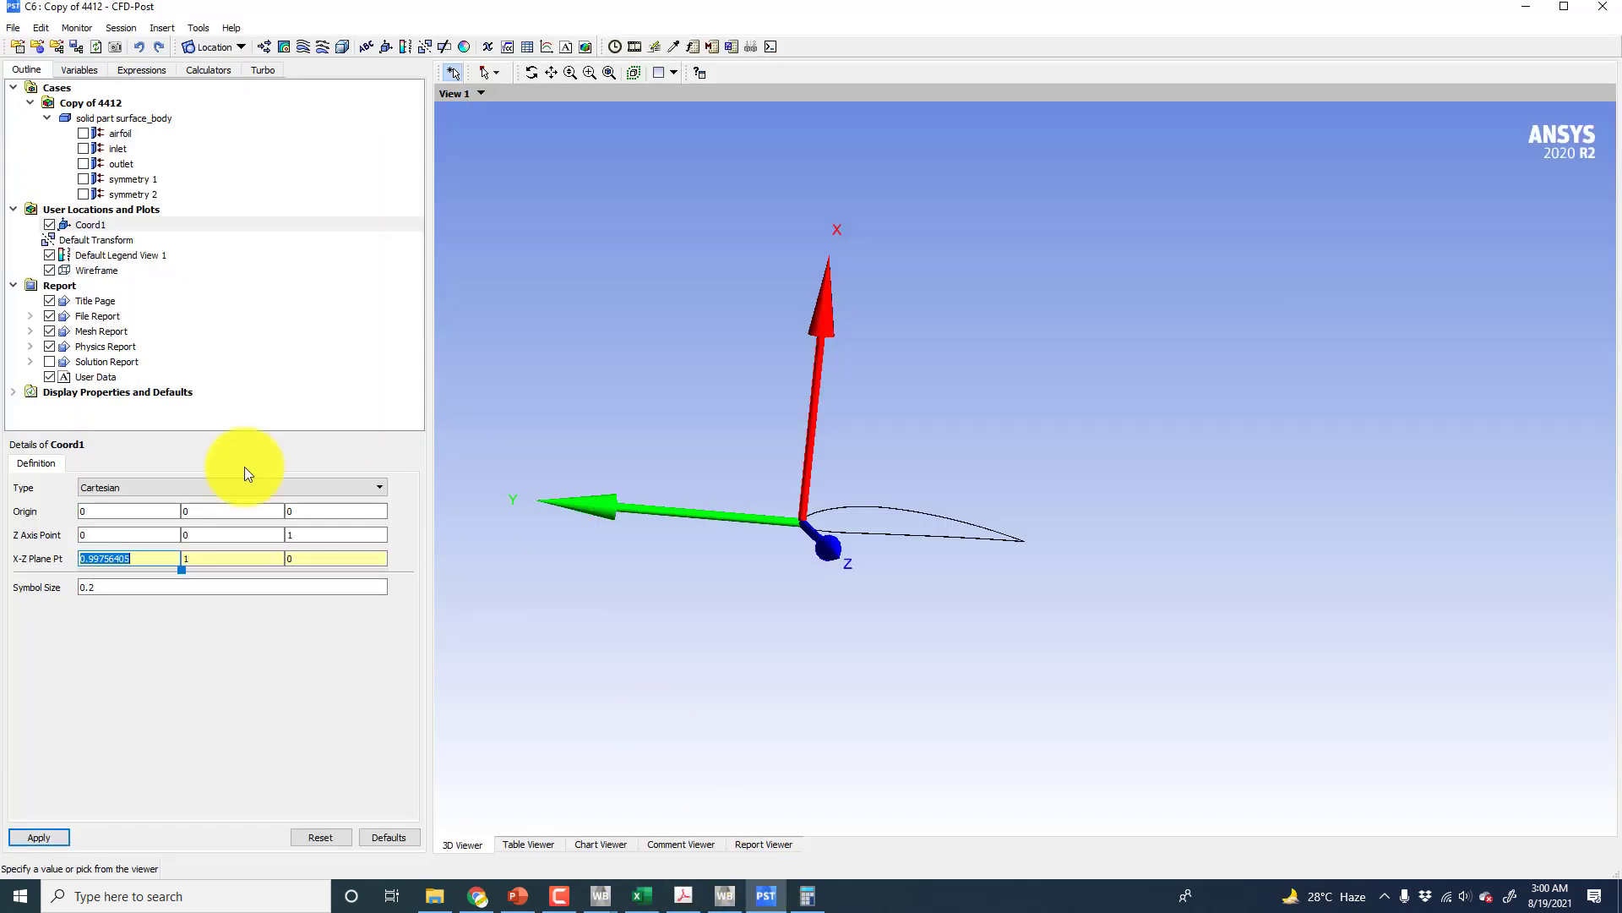
{"action": "right_click", "coordinate": [189, 561]}
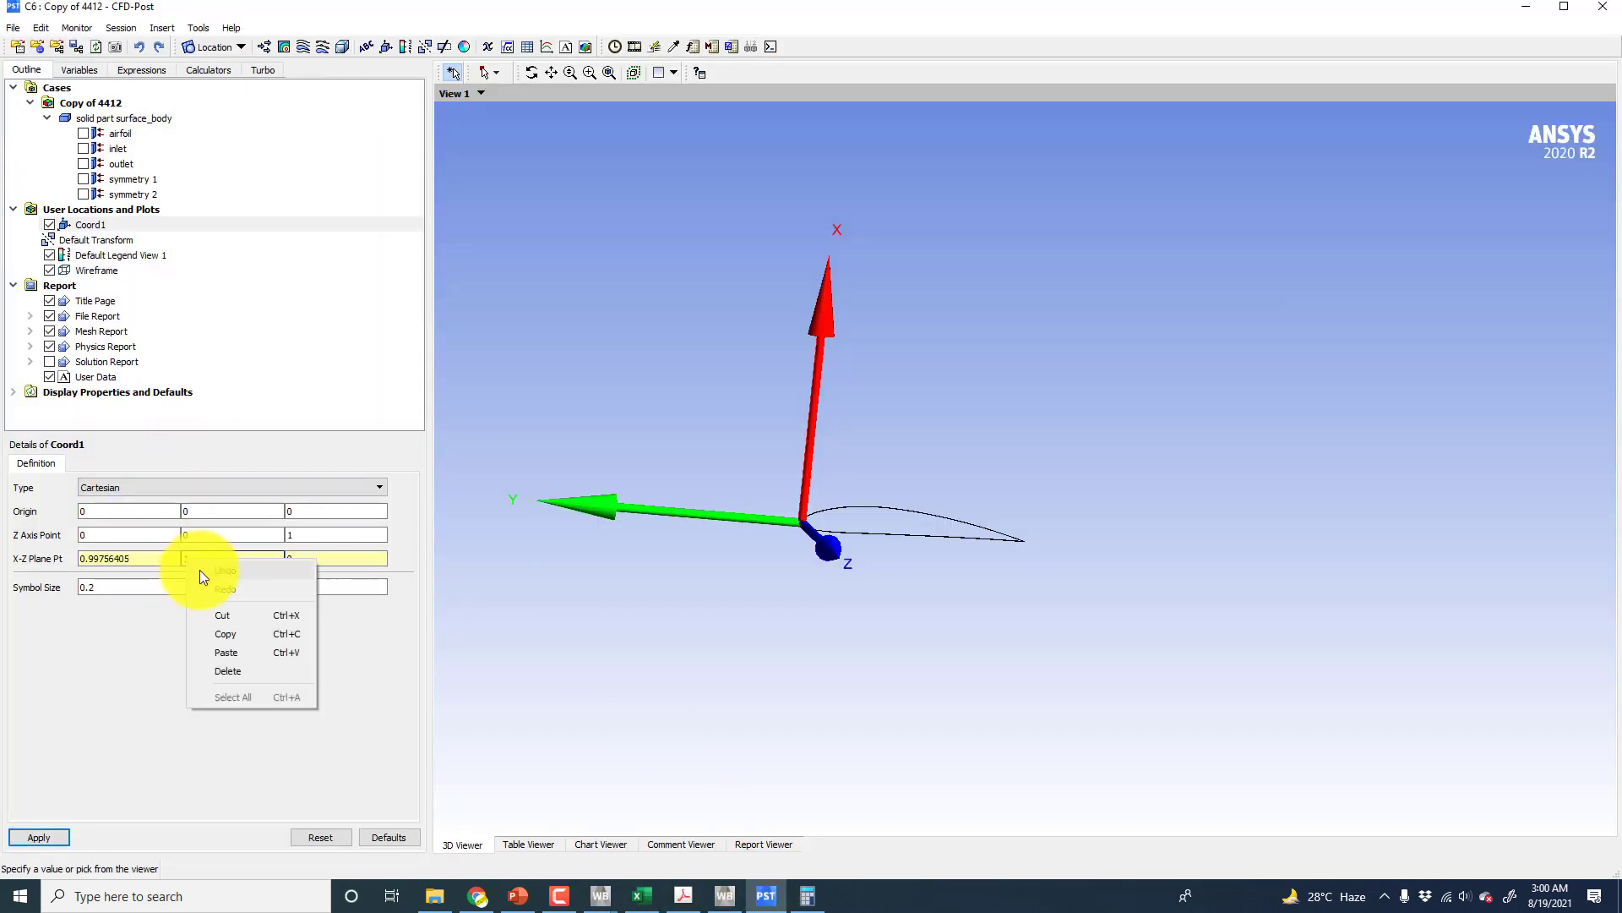
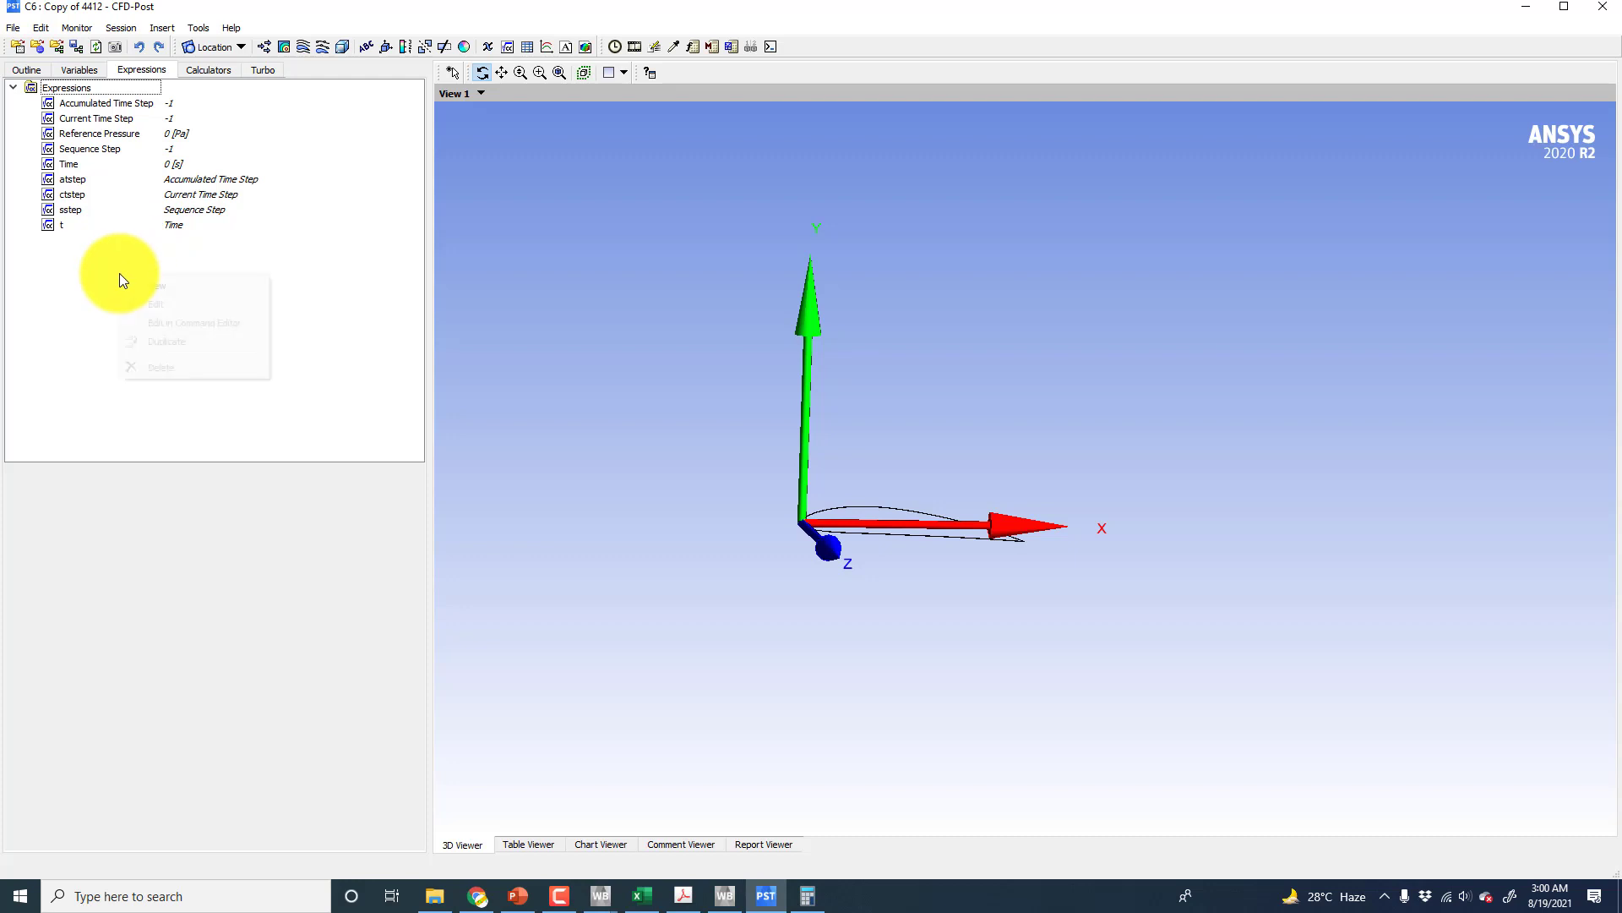
- Create an expression named Refarea, define it as 1.0 [m^2] and apply it
{"action": "left_click", "coordinate": [149, 290]}
{"action": "type", "text": "Refarea"}
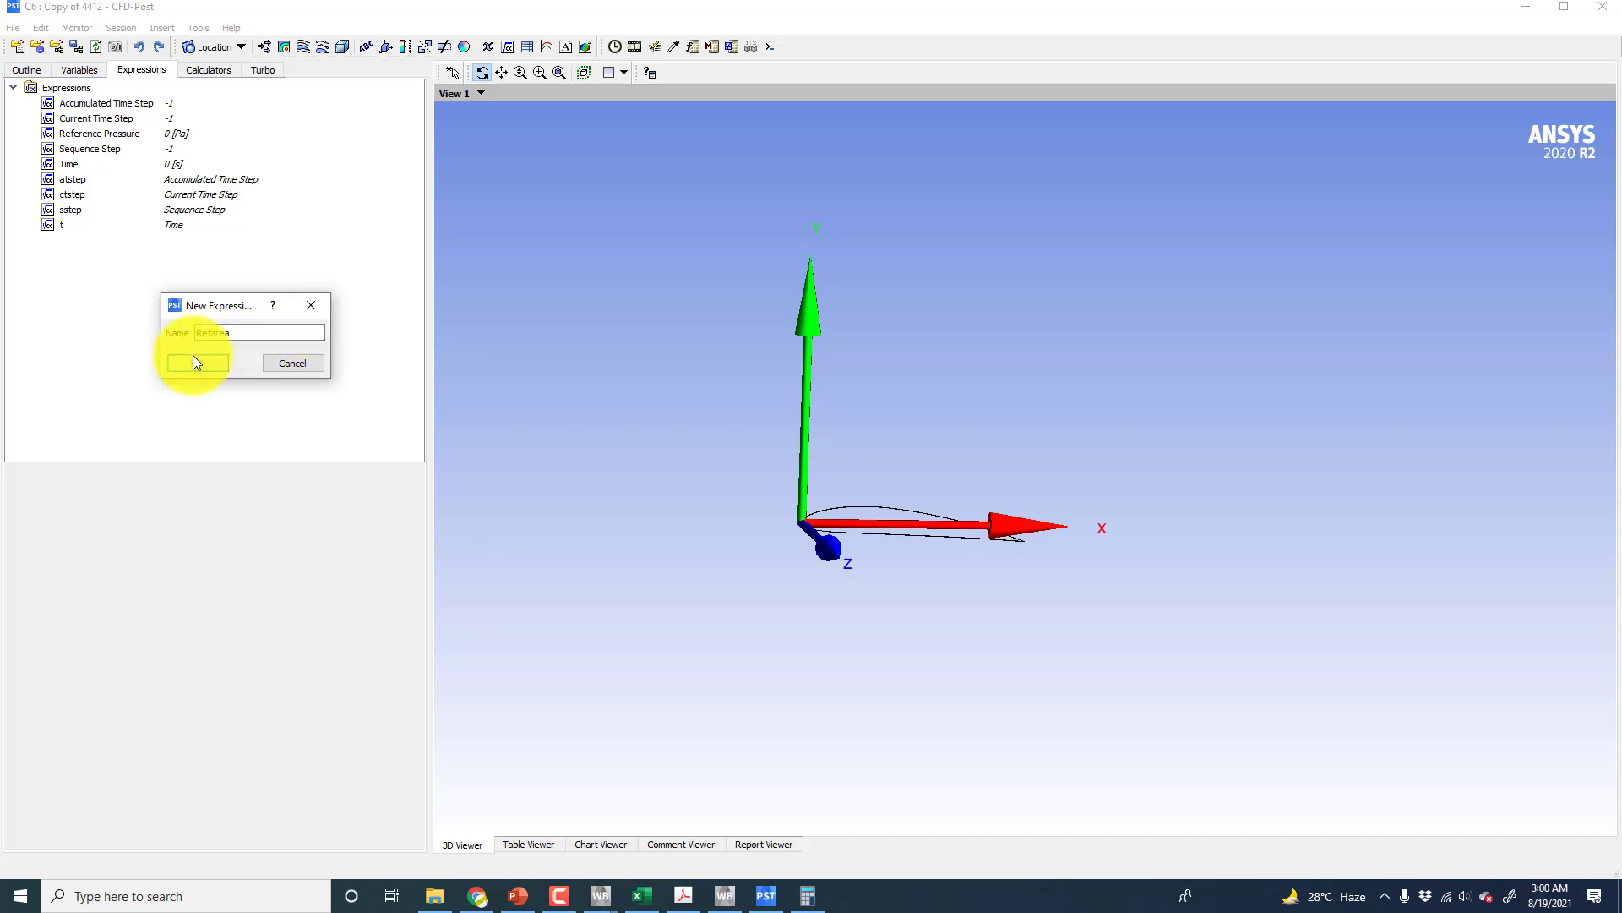
{"action": "left_click", "coordinate": [194, 361]}
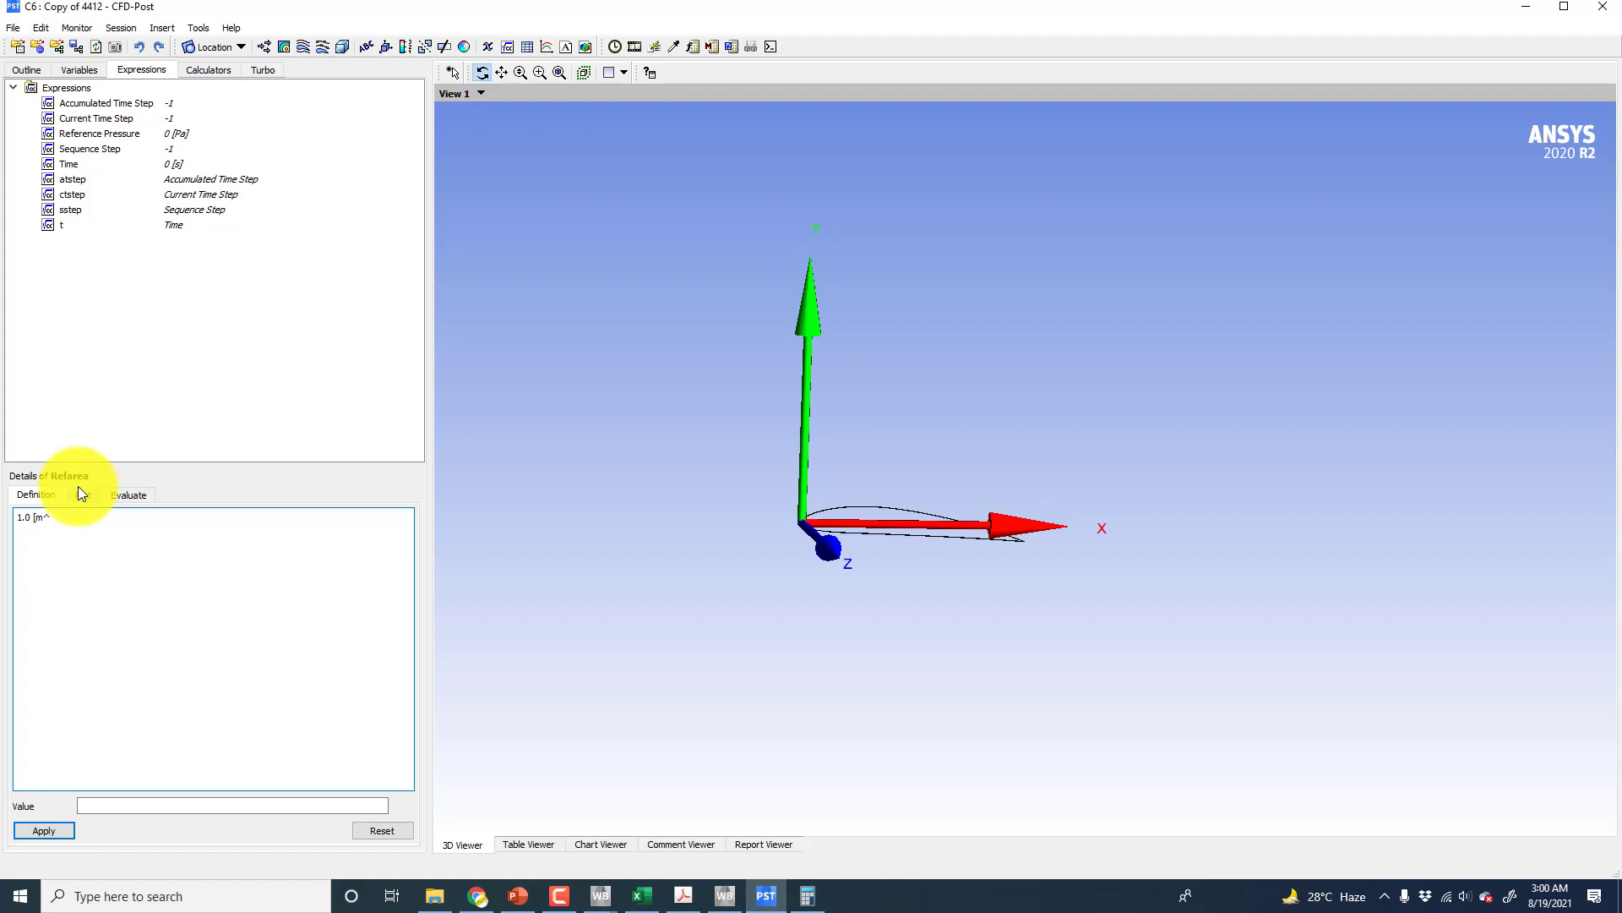
{"action": "type", "text": "^2]"}
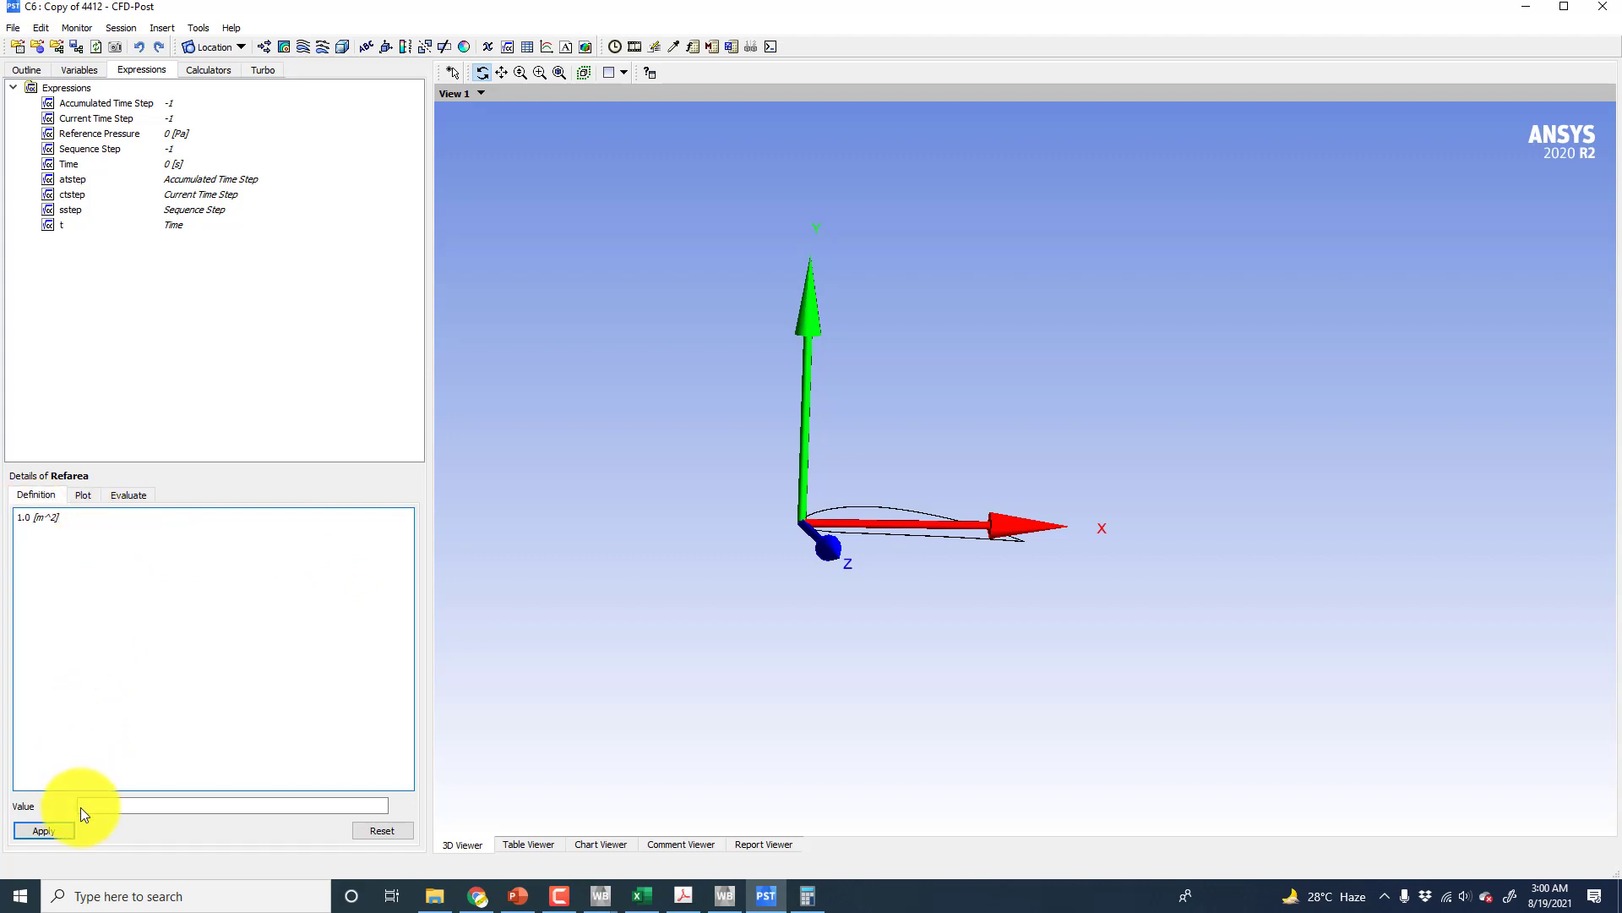
{"action": "left_click", "coordinate": [53, 828]}
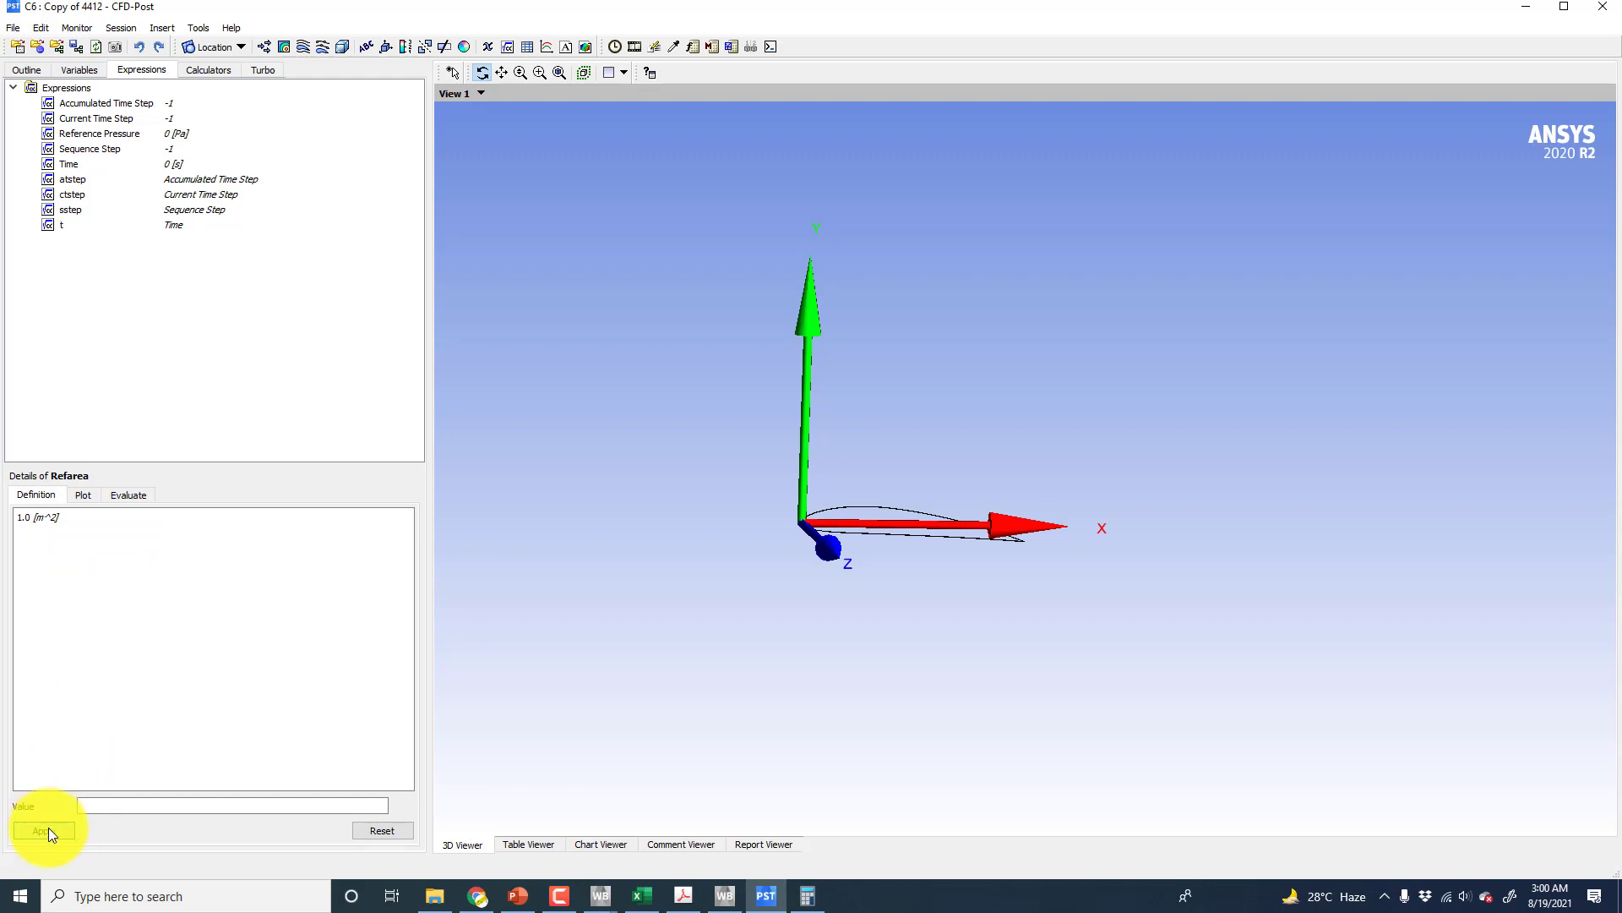
- Create a new expression named den, consulting the drag and lift coefficient formulas in the PowerPoint slide
{"action": "right_click", "coordinate": [94, 331]}
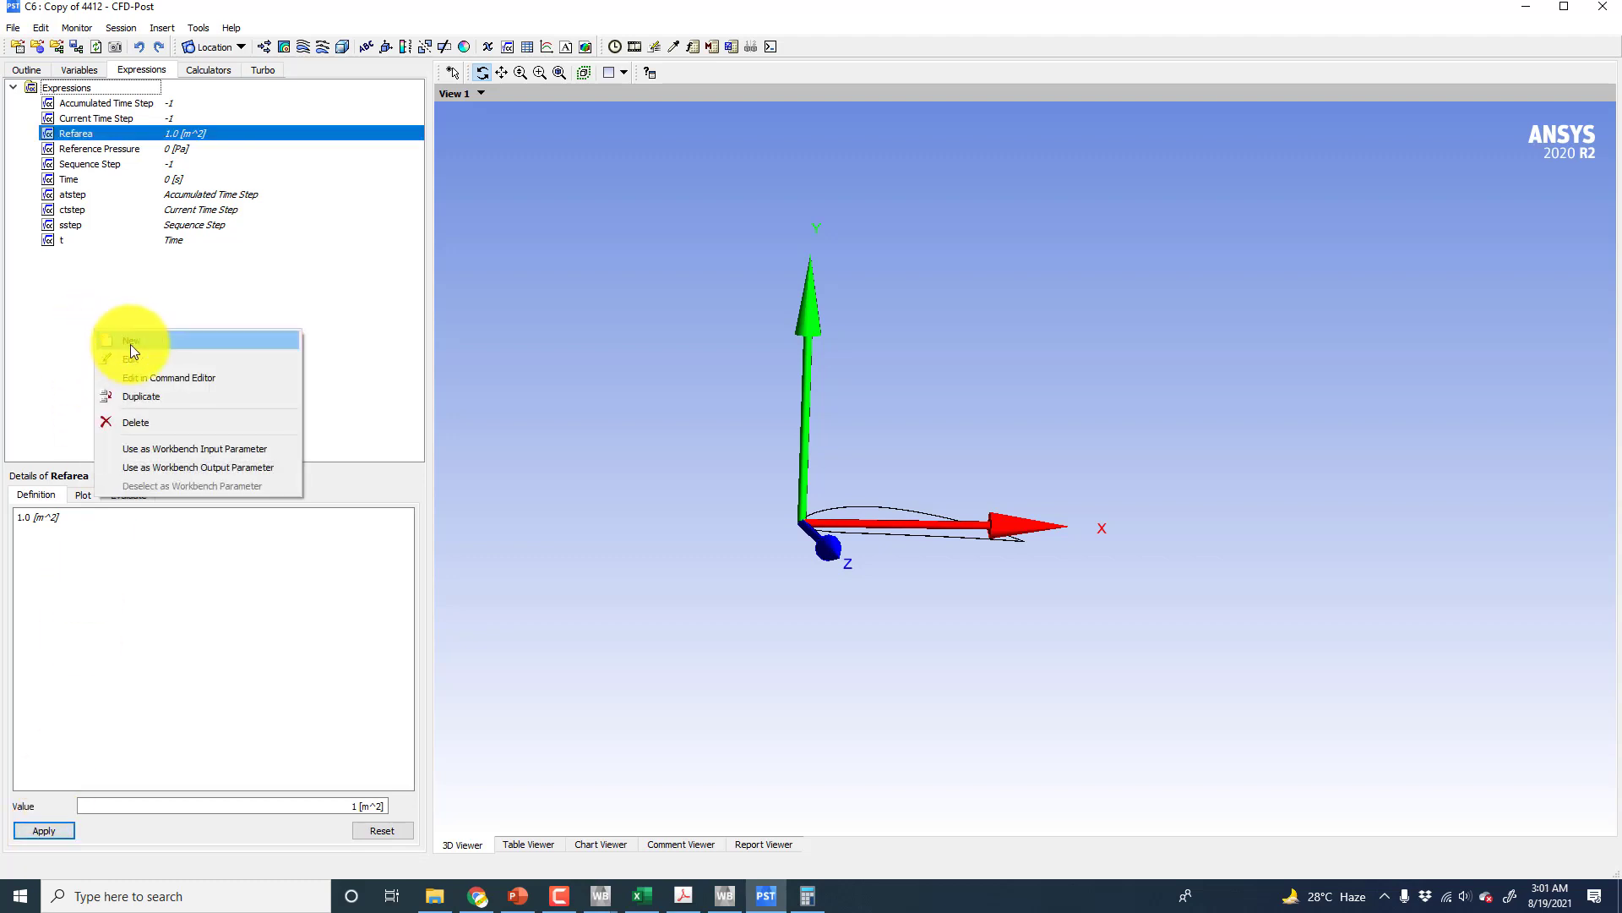
{"action": "left_click", "coordinate": [130, 341]}
{"action": "left_click", "coordinate": [518, 895]}
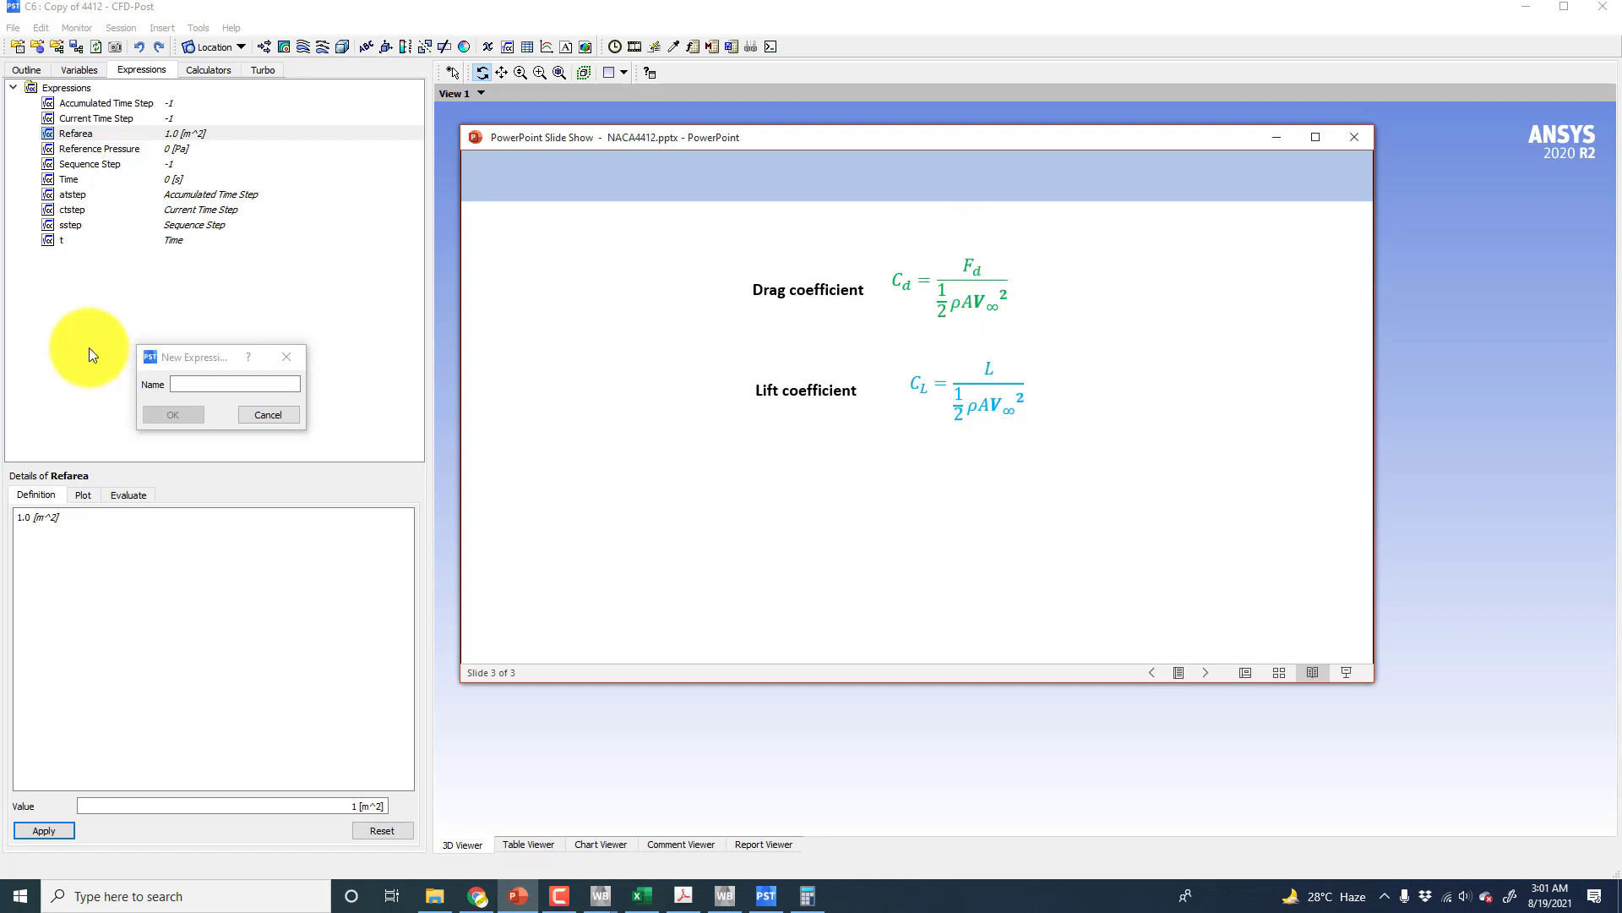
{"action": "left_click", "coordinate": [213, 383]}
{"action": "type", "text": "c"}
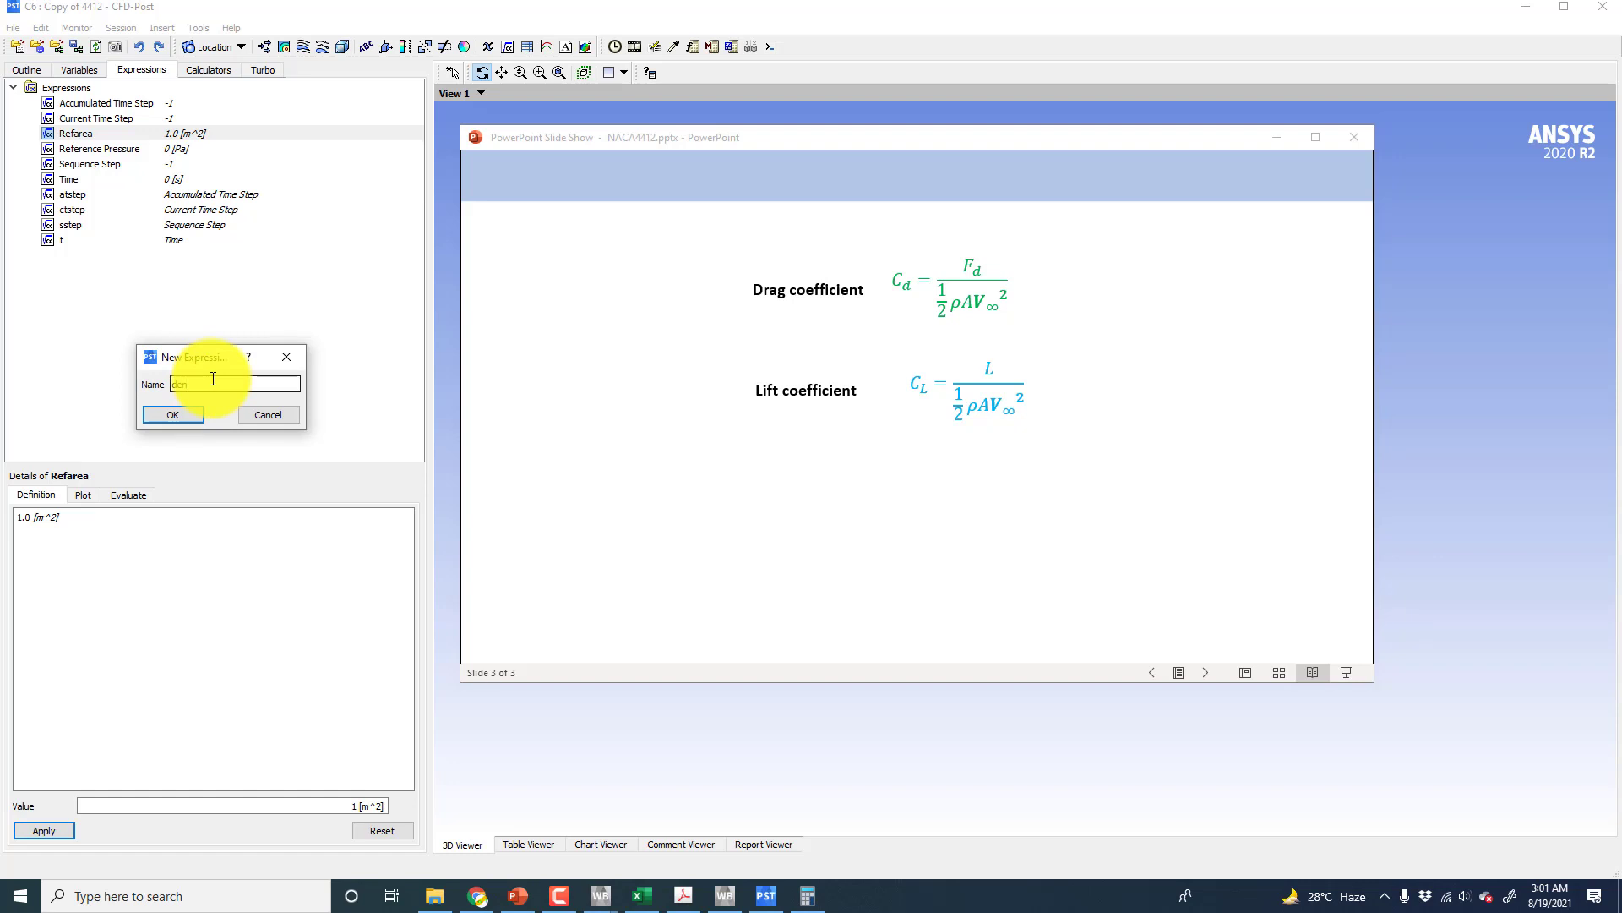
{"action": "type", "text": "en"}
{"action": "key", "text": "Return"}
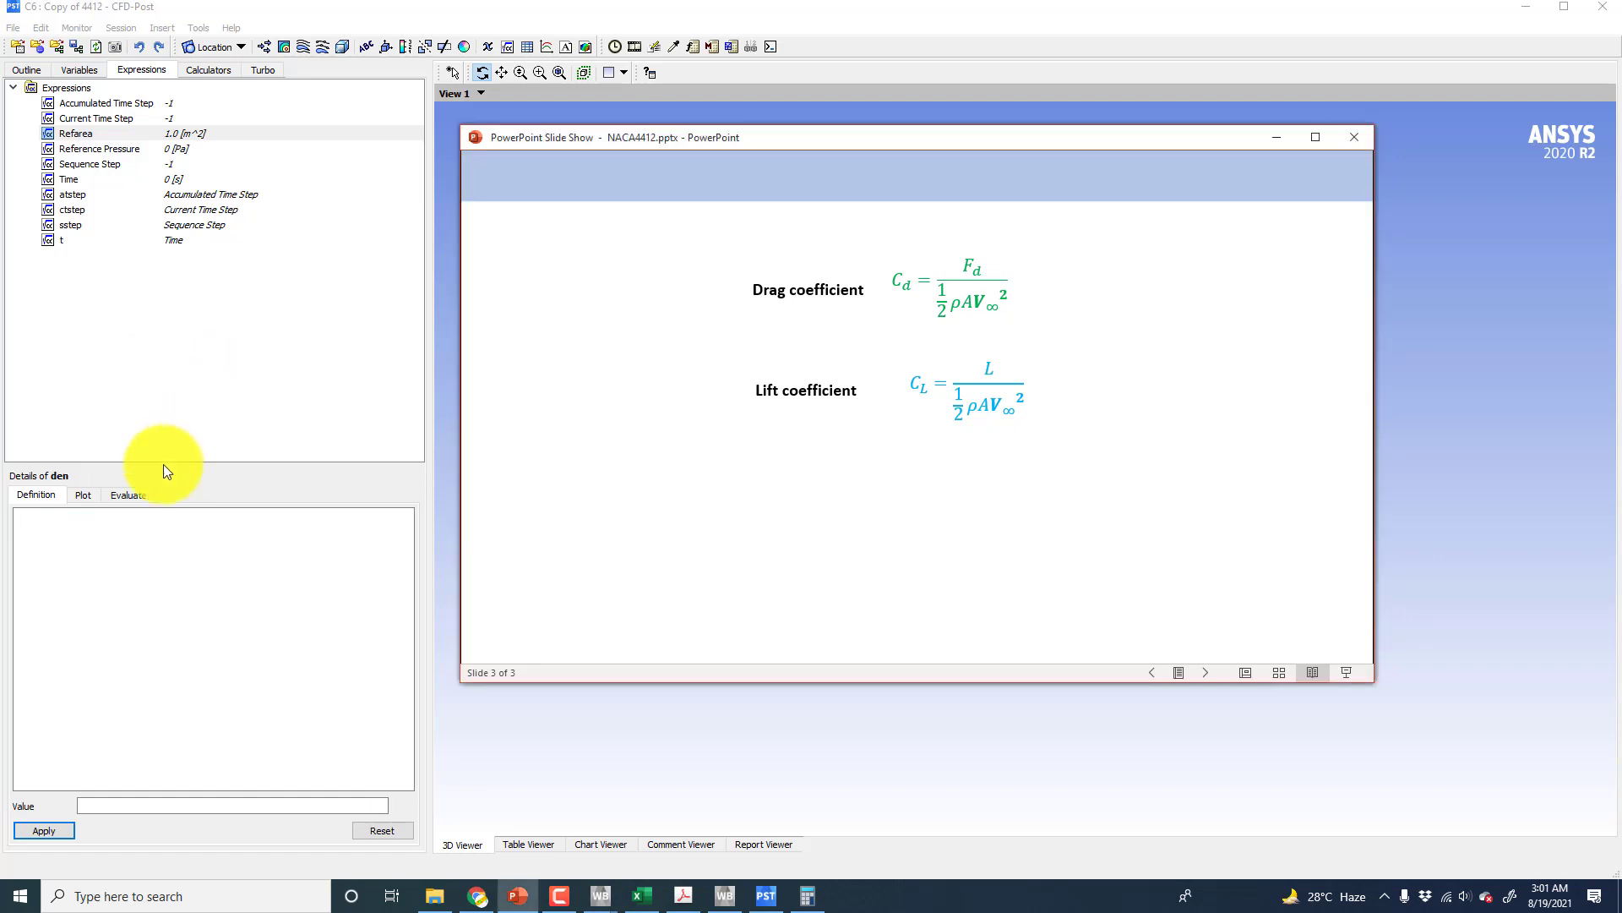
- Define the den expression as 1.225 [kg m^-3] and apply it
{"action": "left_click", "coordinate": [78, 526]}
{"action": "type", "text": "1.225 [kg m^-3"}
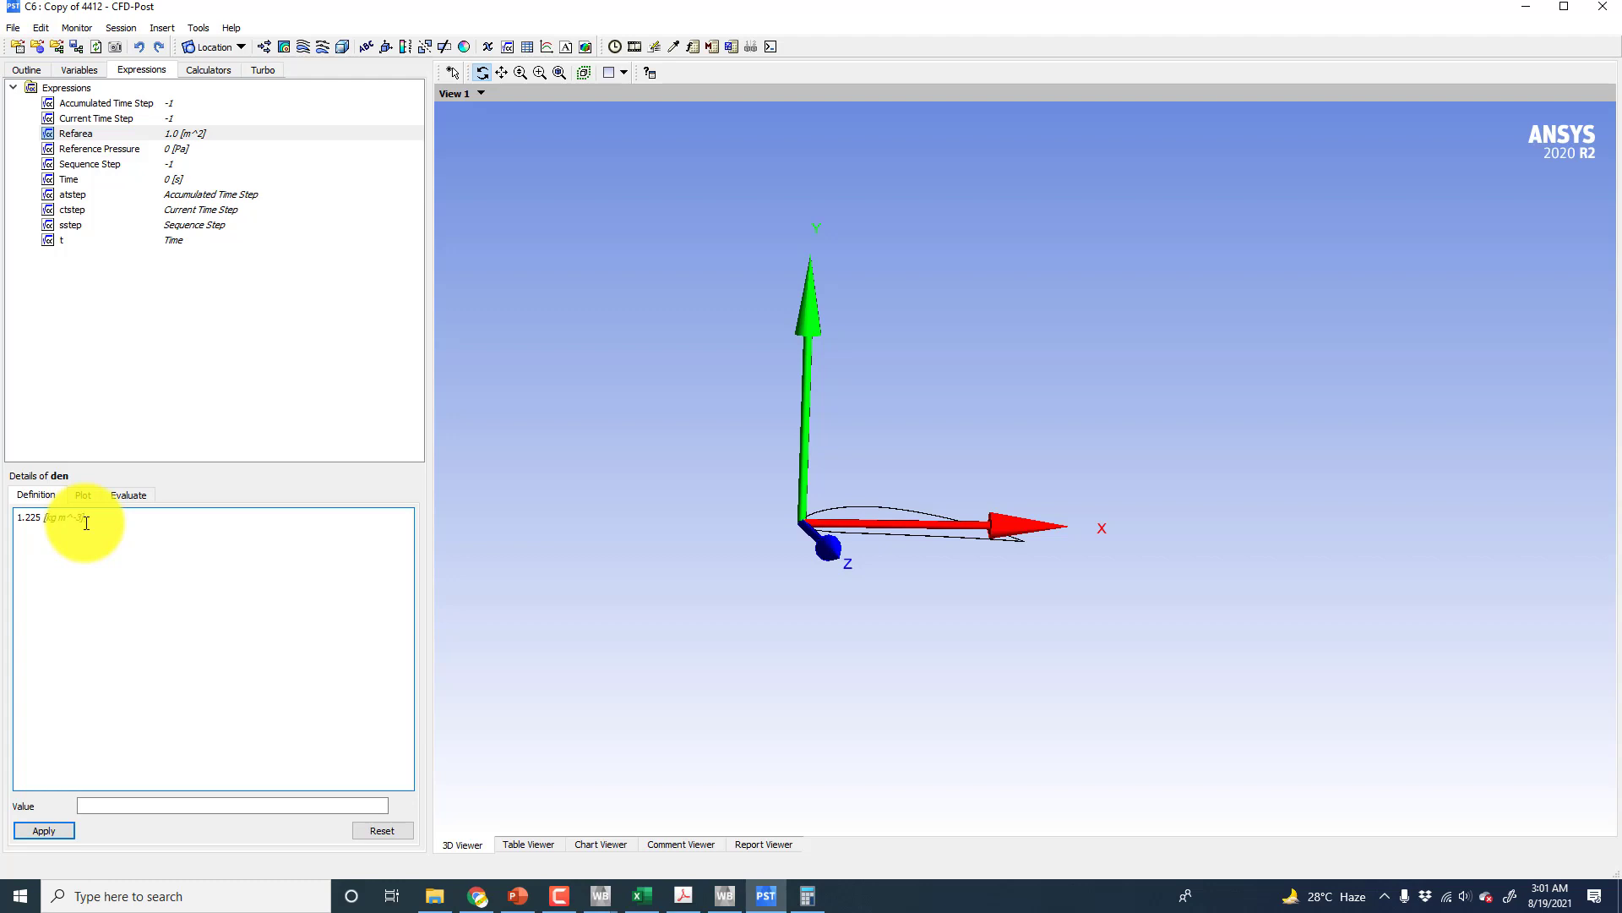
{"action": "left_click", "coordinate": [44, 830]}
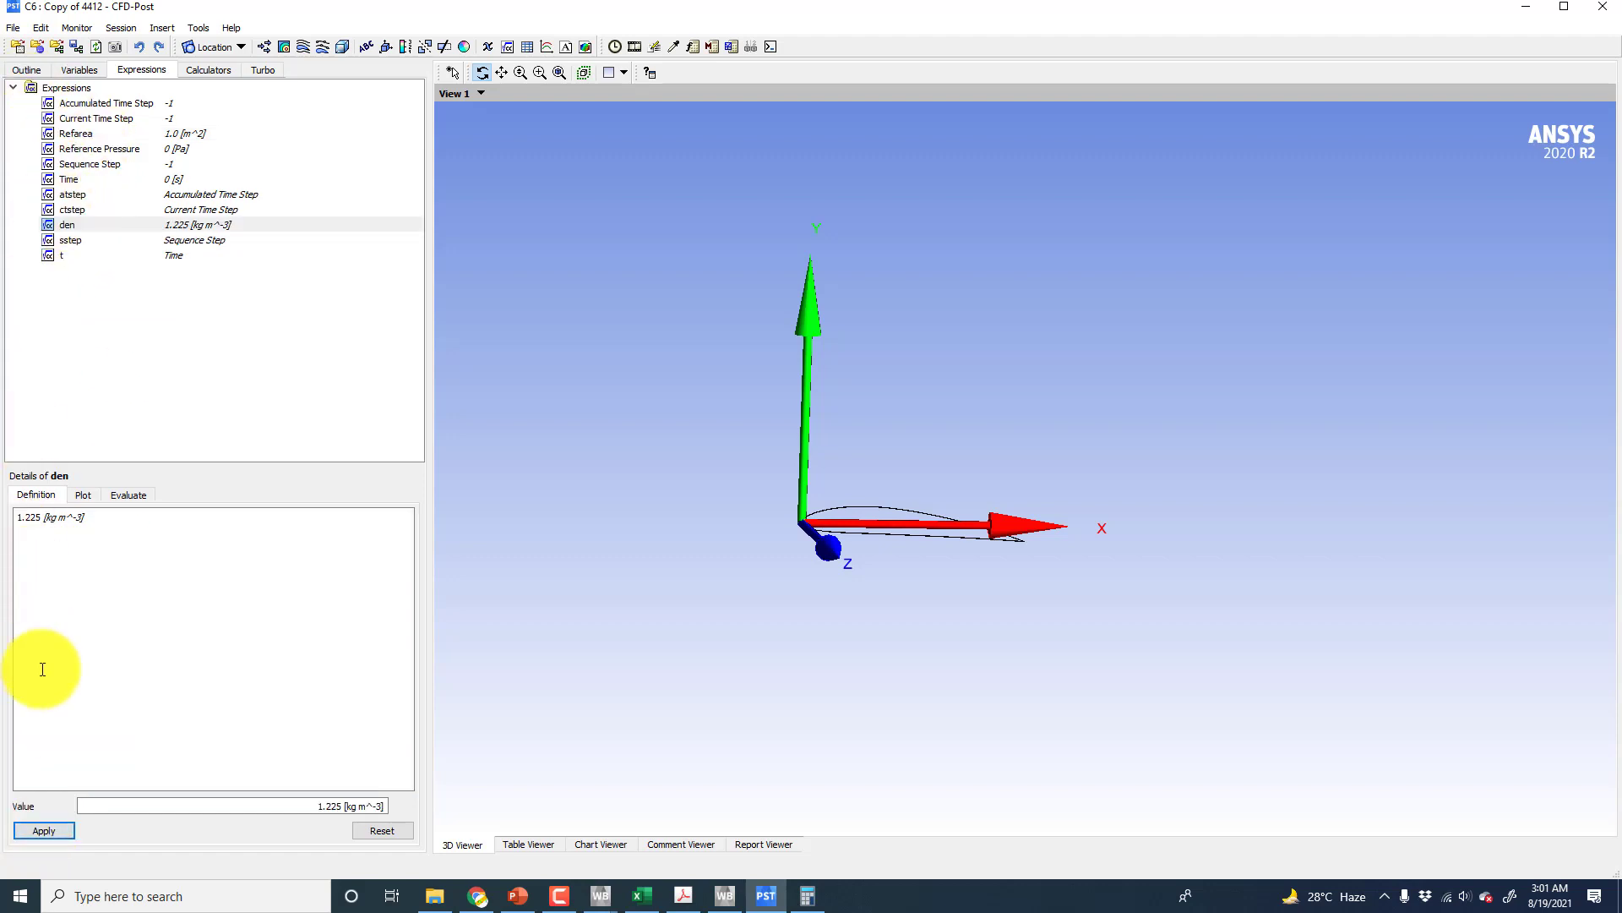
- Create a new expression named Vinf for the free-stream velocity
{"action": "right_click", "coordinate": [59, 305]}
{"action": "left_click", "coordinate": [103, 323]}
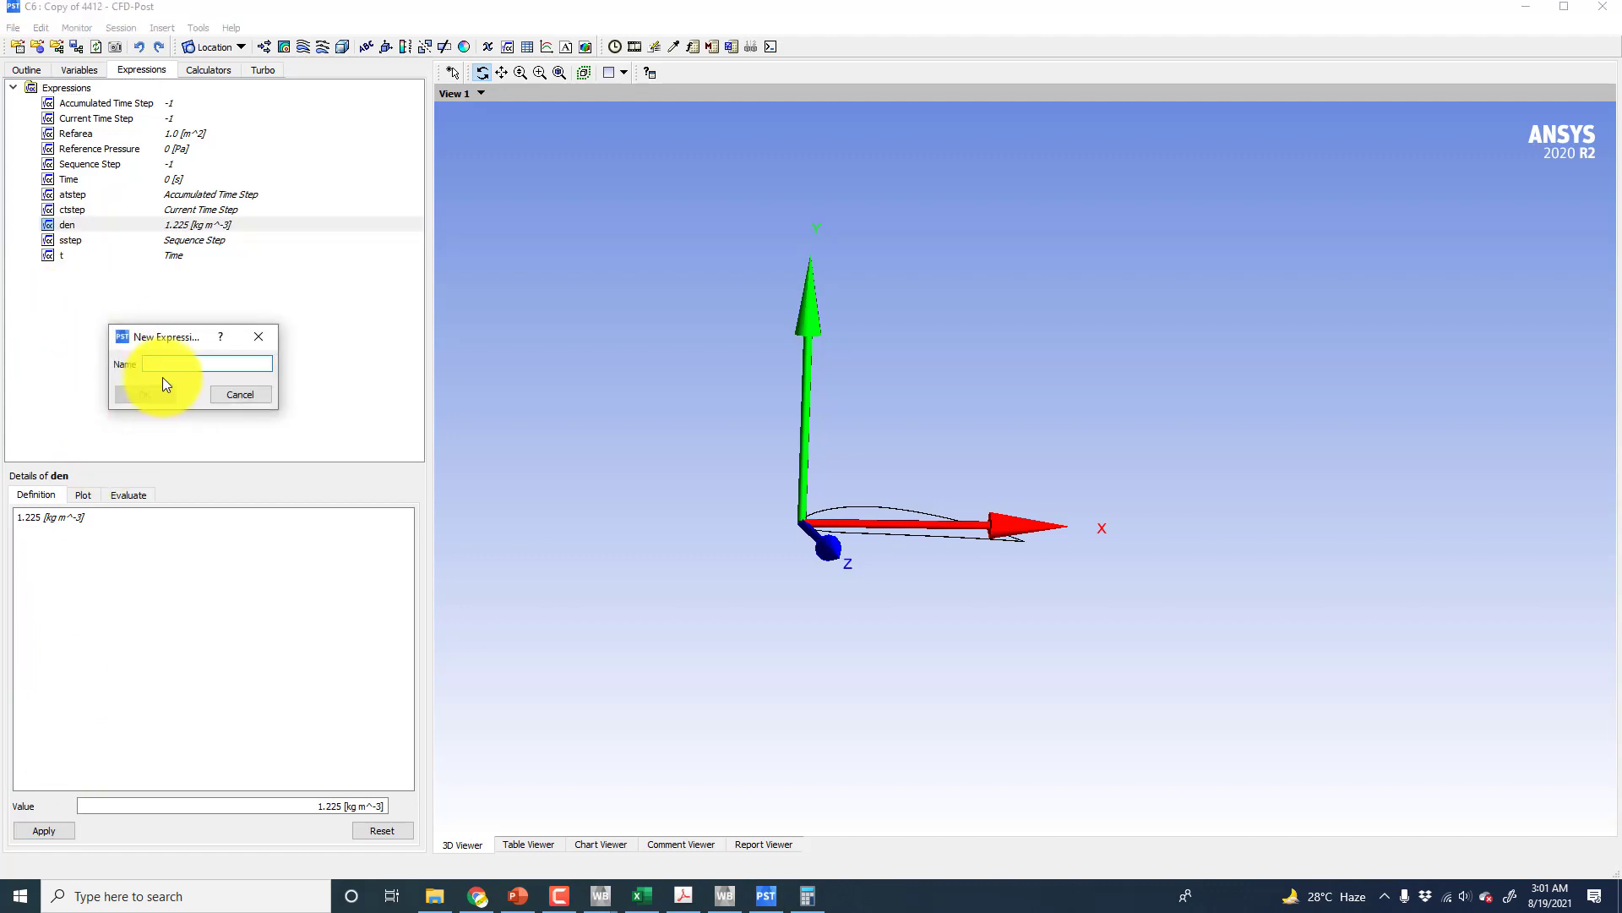
{"action": "type", "text": "v"}
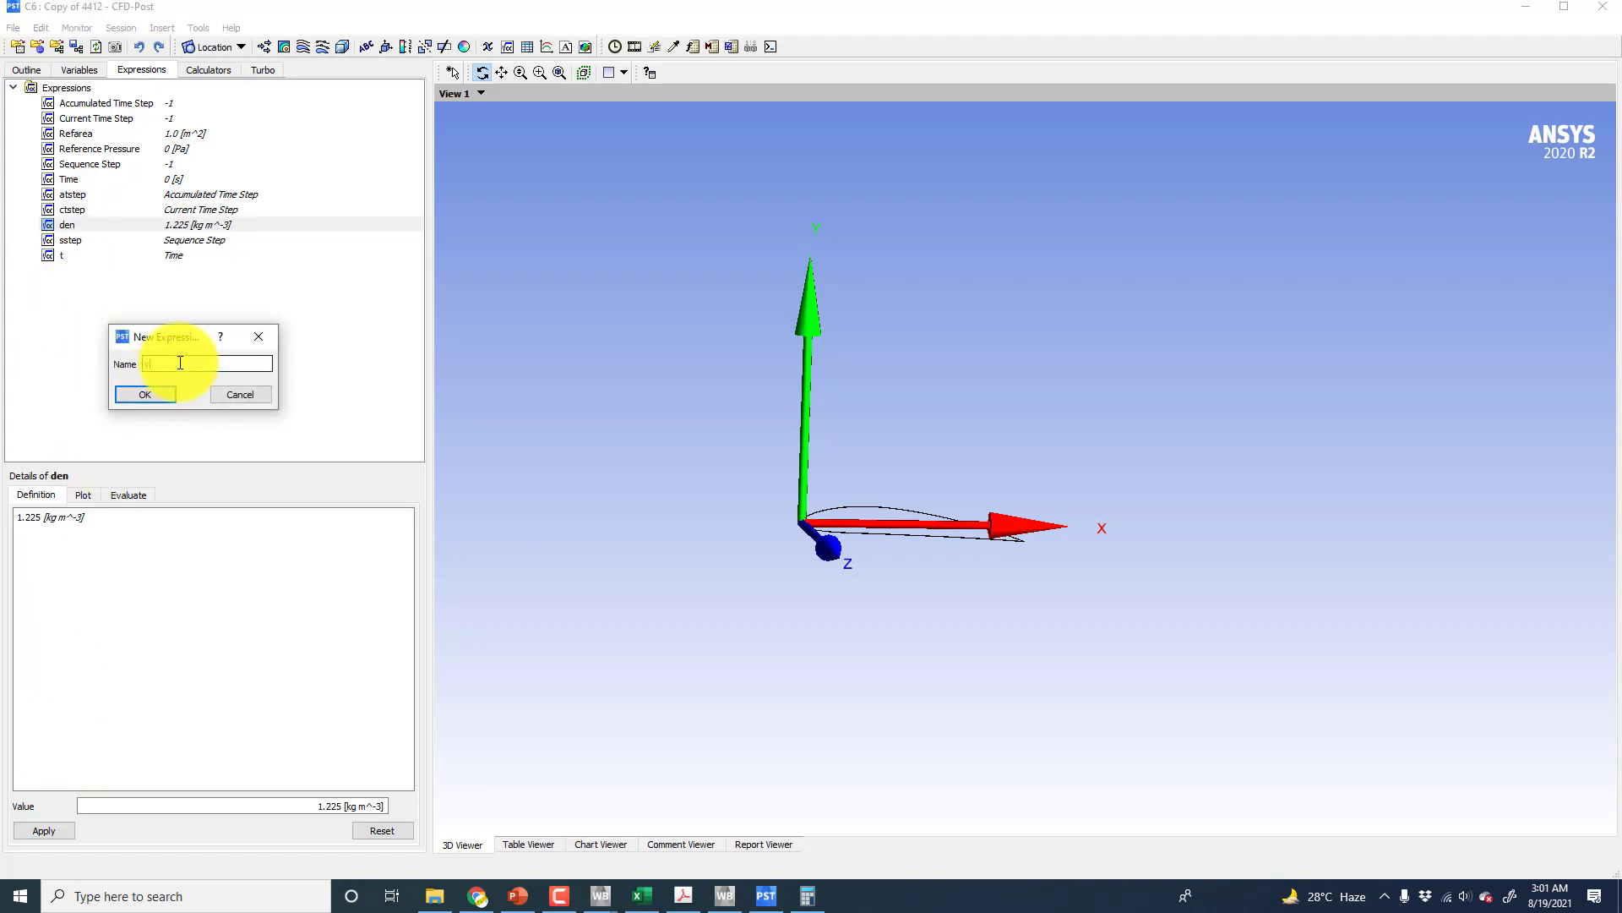
{"action": "type", "text": "inf"}
{"action": "left_click", "coordinate": [142, 394]}
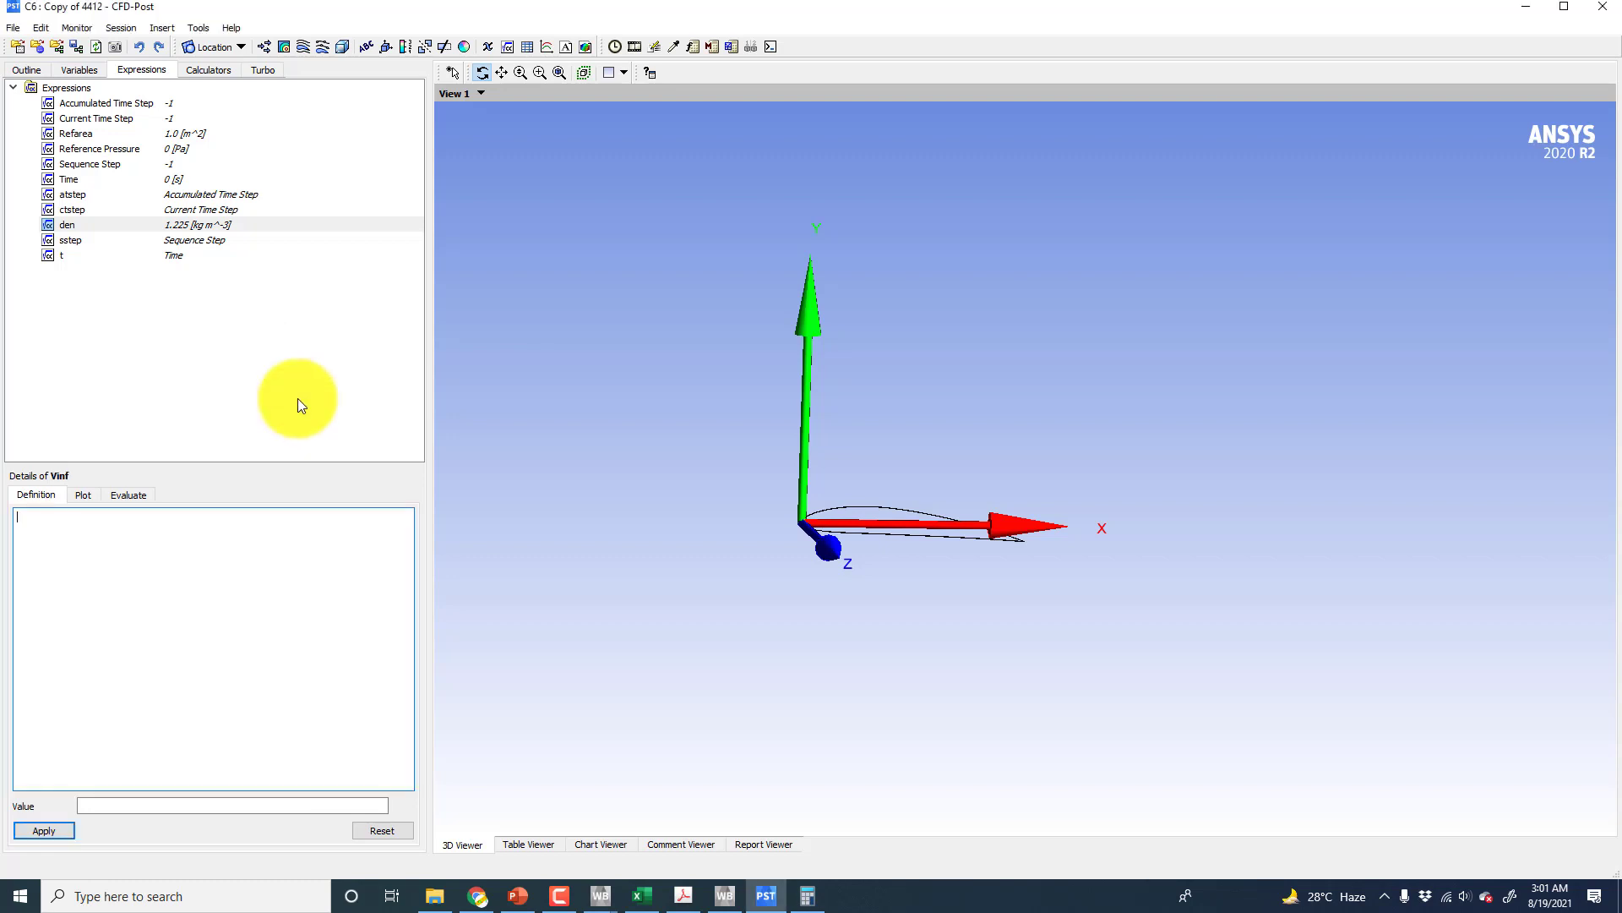
- Copy the velocity 43.822 from the Problem Description page of WS5_NACA0012_CFX.pdf in Adobe Acrobat and return to CFD-Post
{"action": "left_click", "coordinate": [520, 900]}
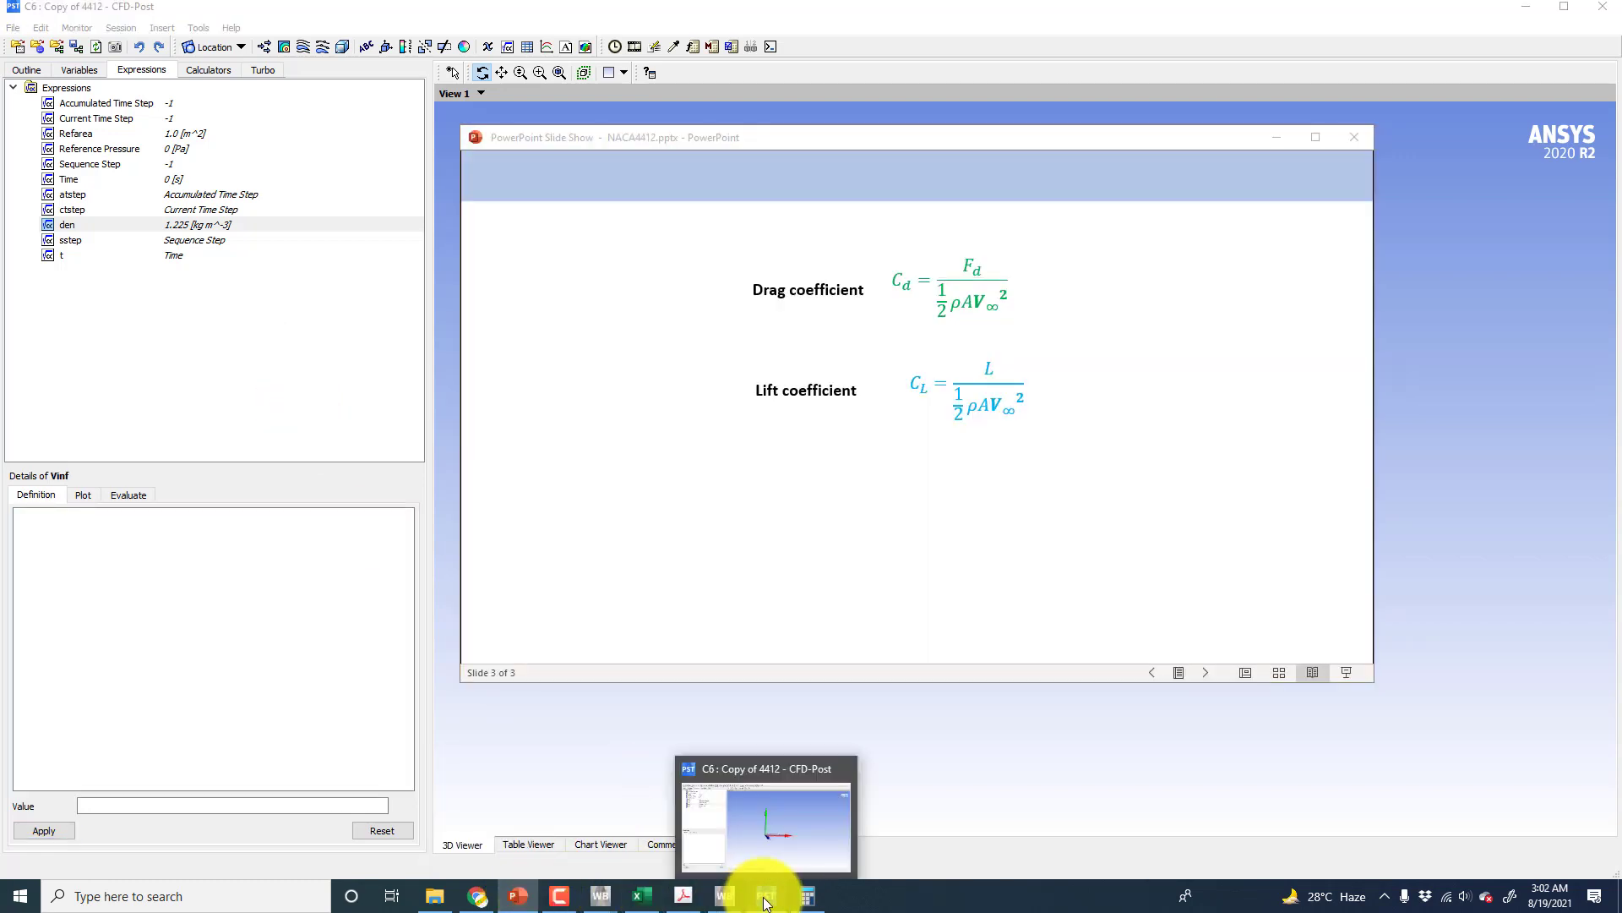
{"action": "left_click", "coordinate": [724, 899]}
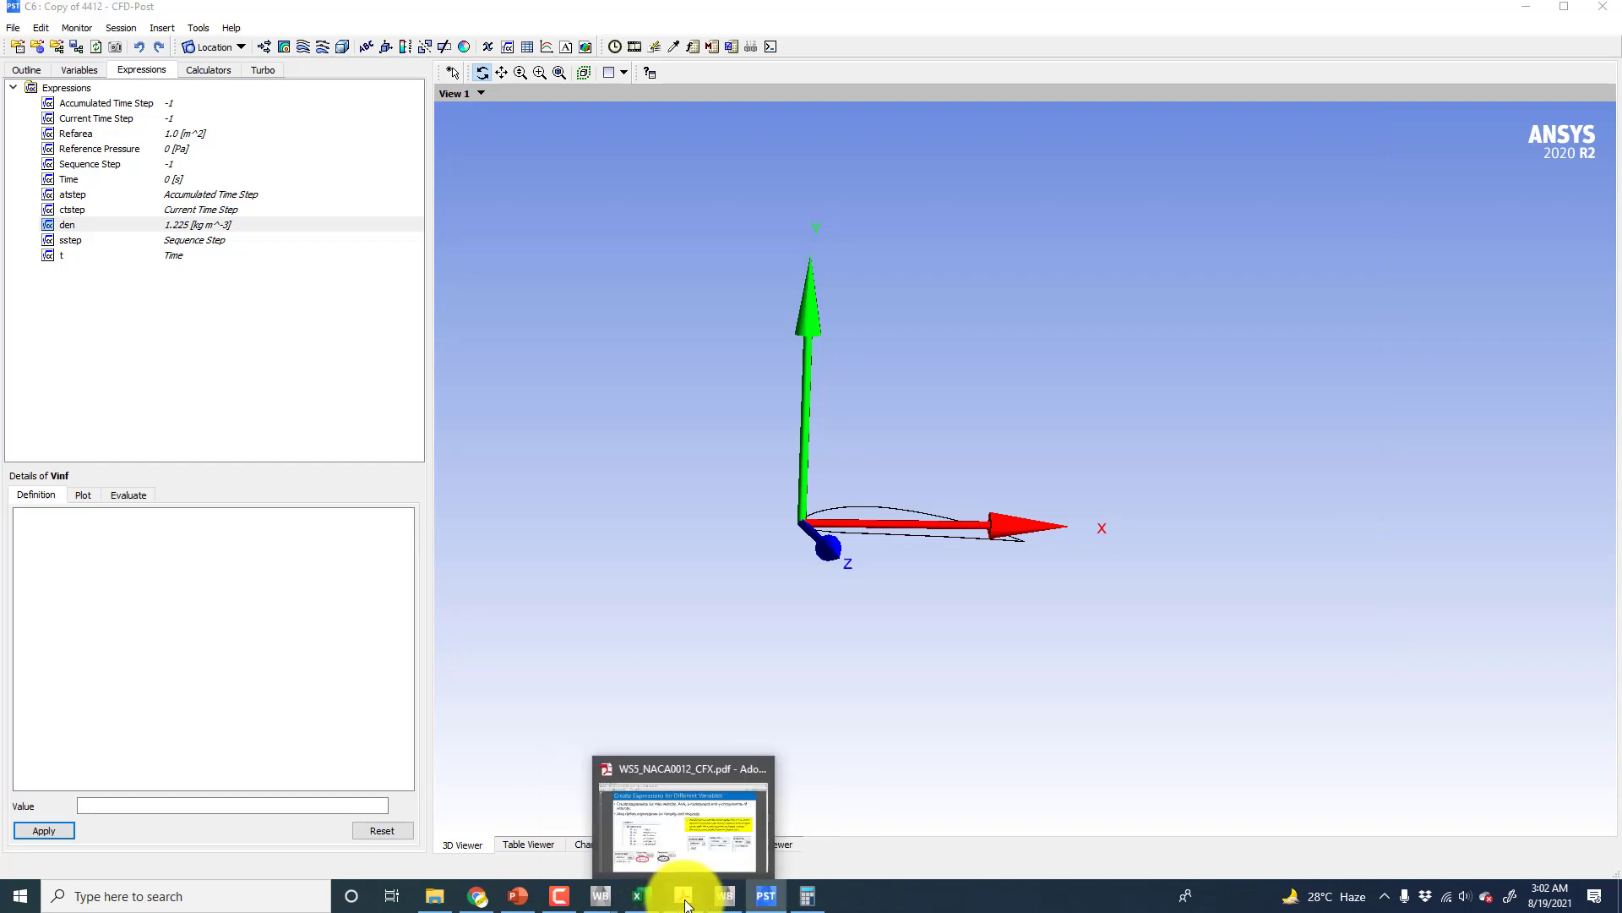
{"action": "left_click", "coordinate": [683, 897]}
{"action": "scroll", "coordinate": [841, 610], "scroll_direction": "up", "scroll_amount": 6}
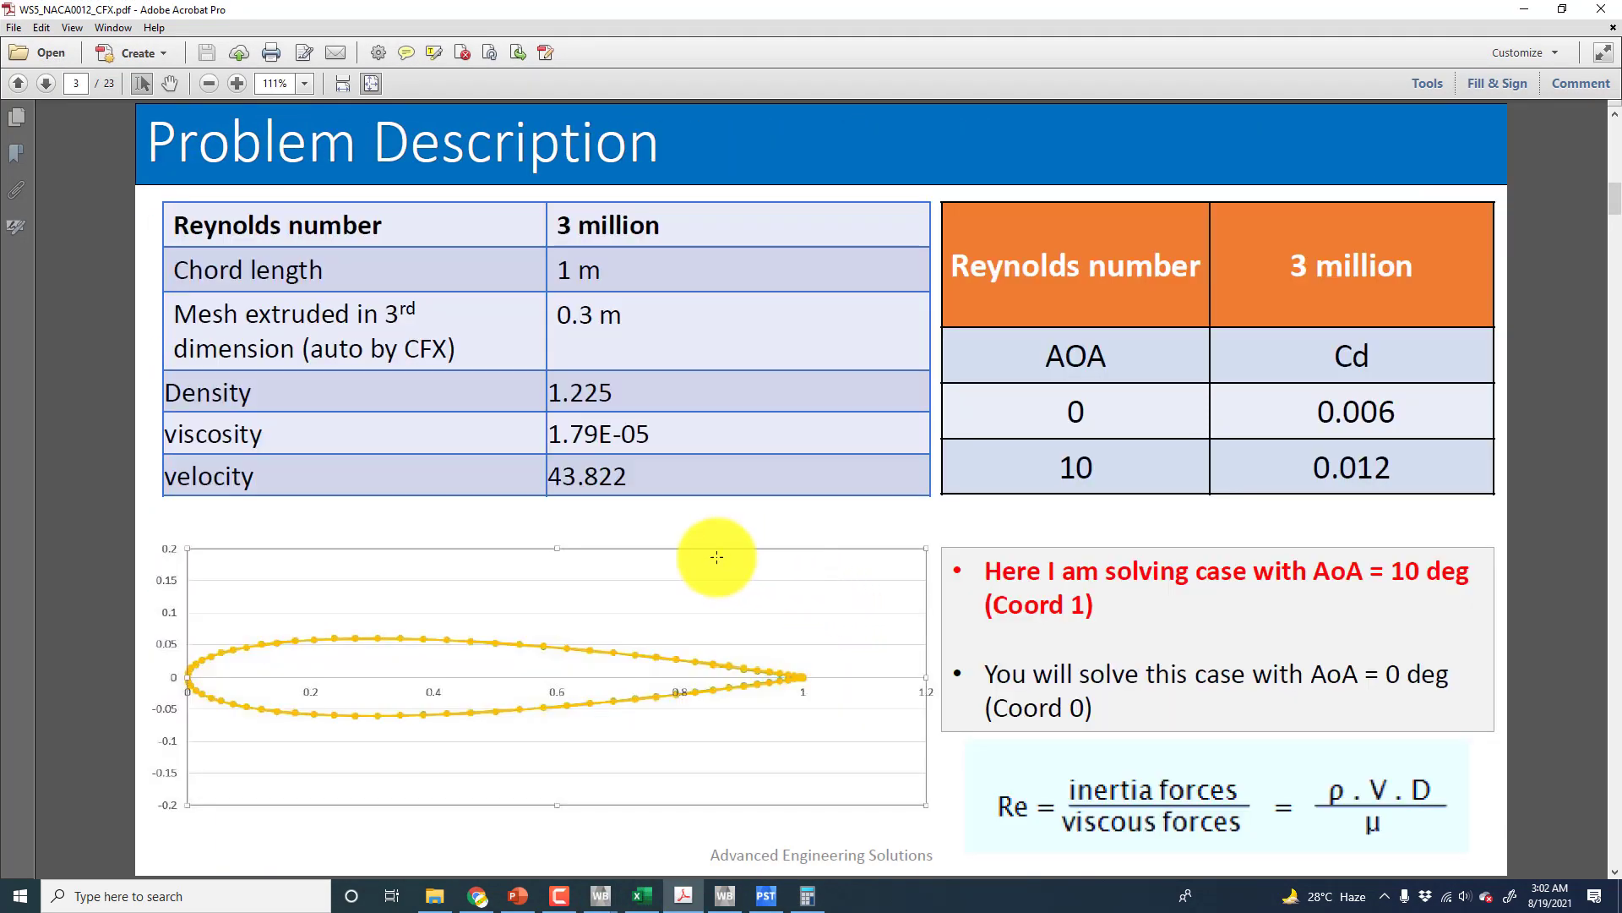
{"action": "double_click", "coordinate": [574, 484]}
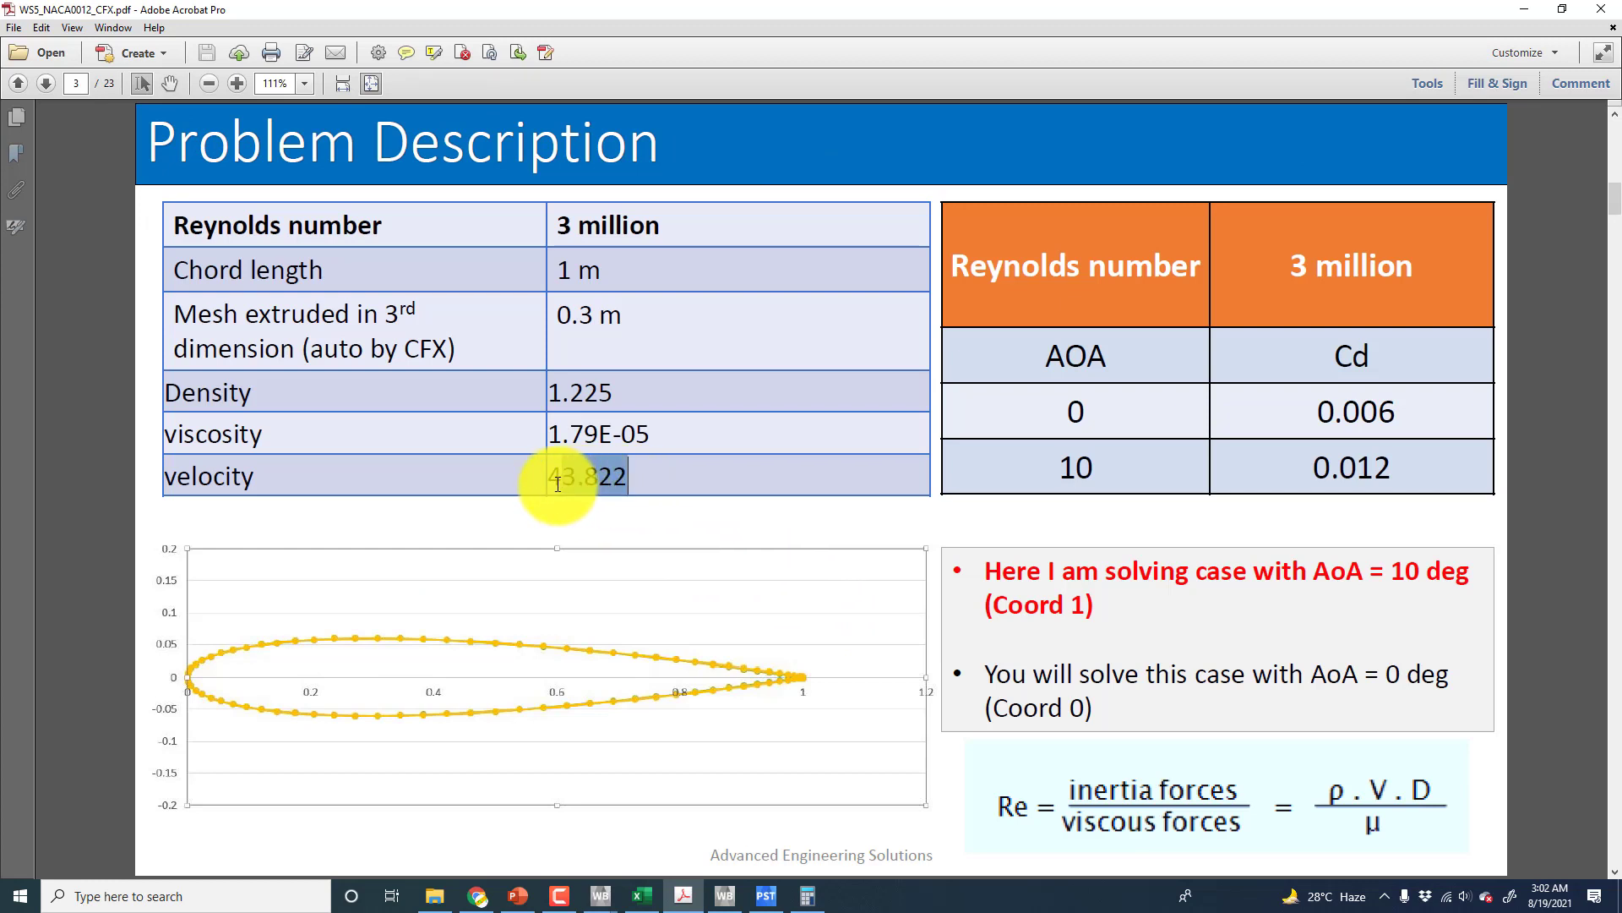
{"action": "right_click", "coordinate": [560, 484]}
{"action": "left_click", "coordinate": [597, 507]}
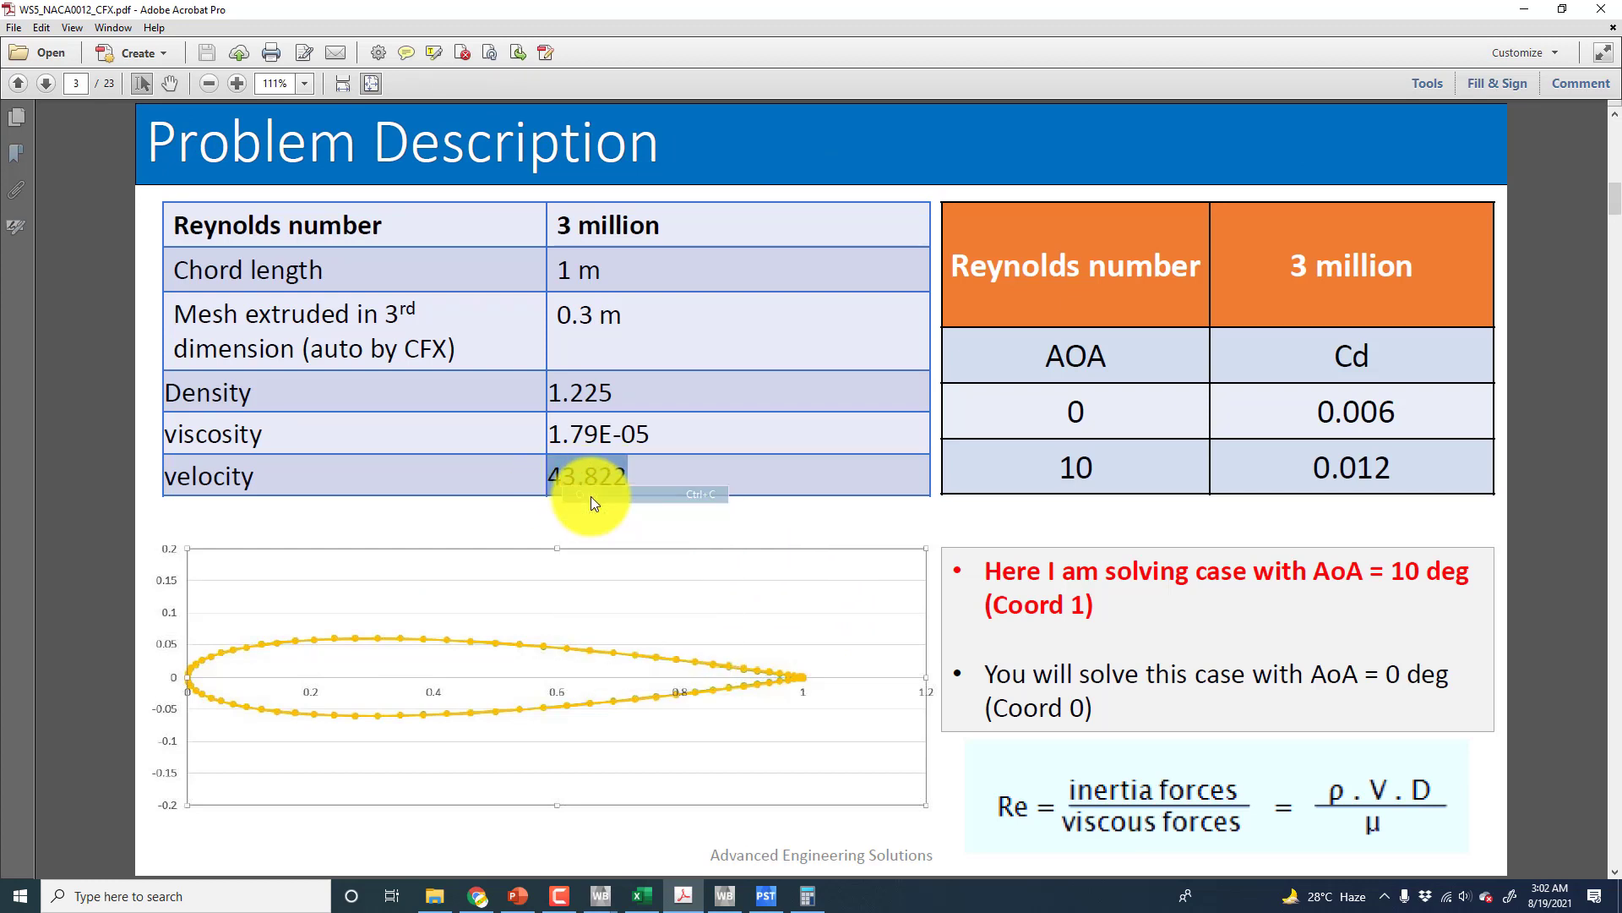
{"action": "left_click", "coordinate": [1517, 8]}
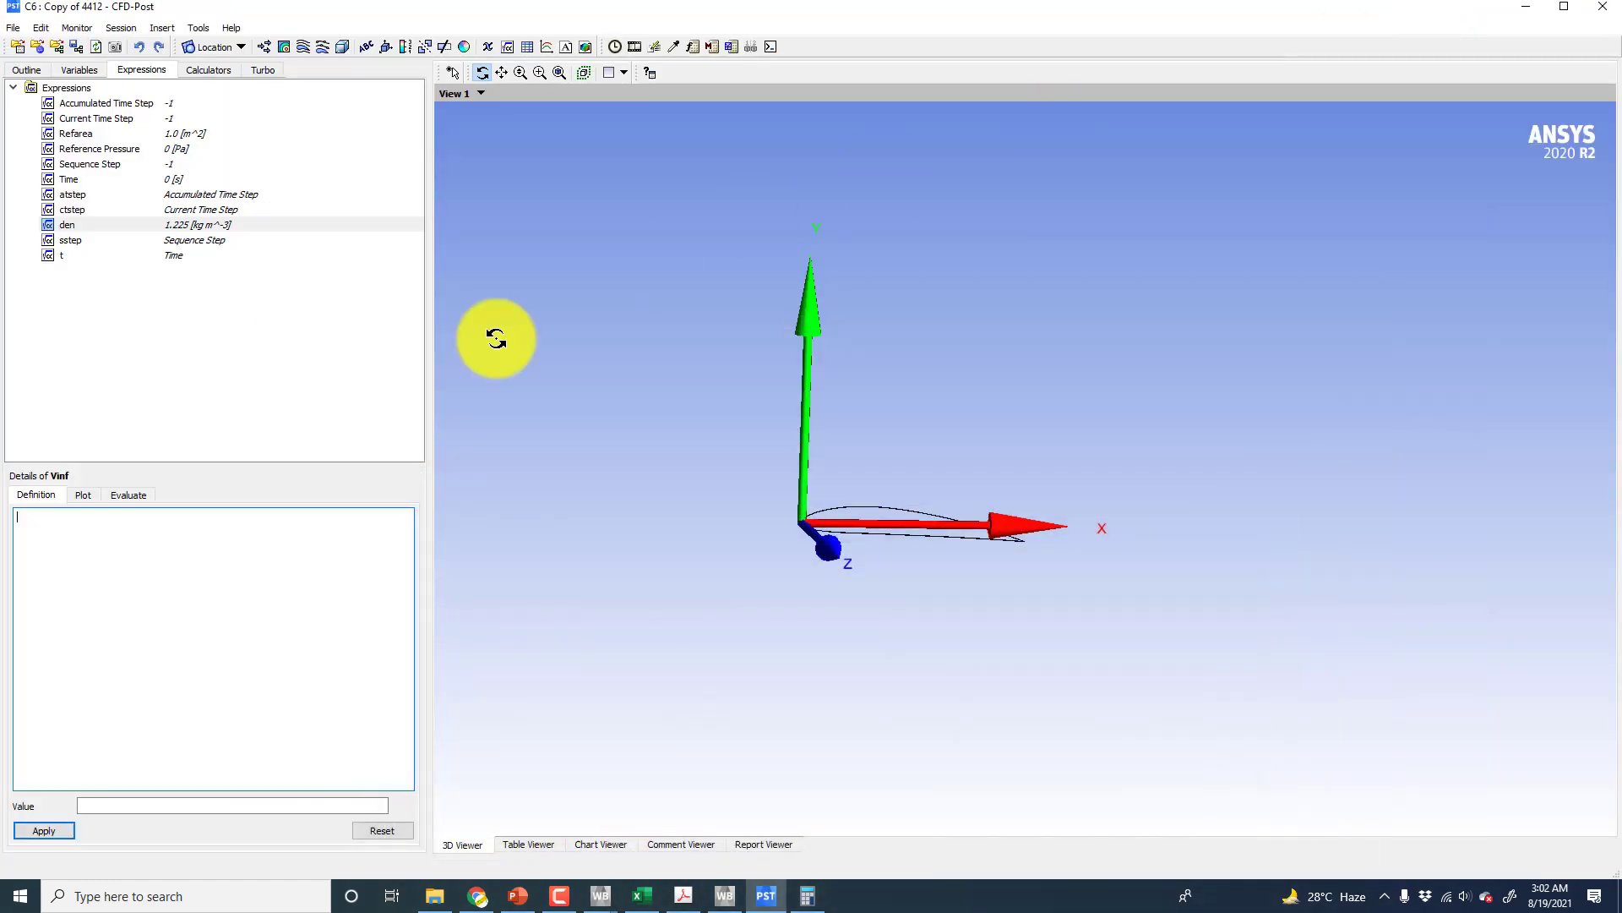
- Define the Vinf expression as 43.822 [m s^-1] using the copied velocity and apply it
{"action": "left_click", "coordinate": [53, 529]}
{"action": "right_click", "coordinate": [40, 524]}
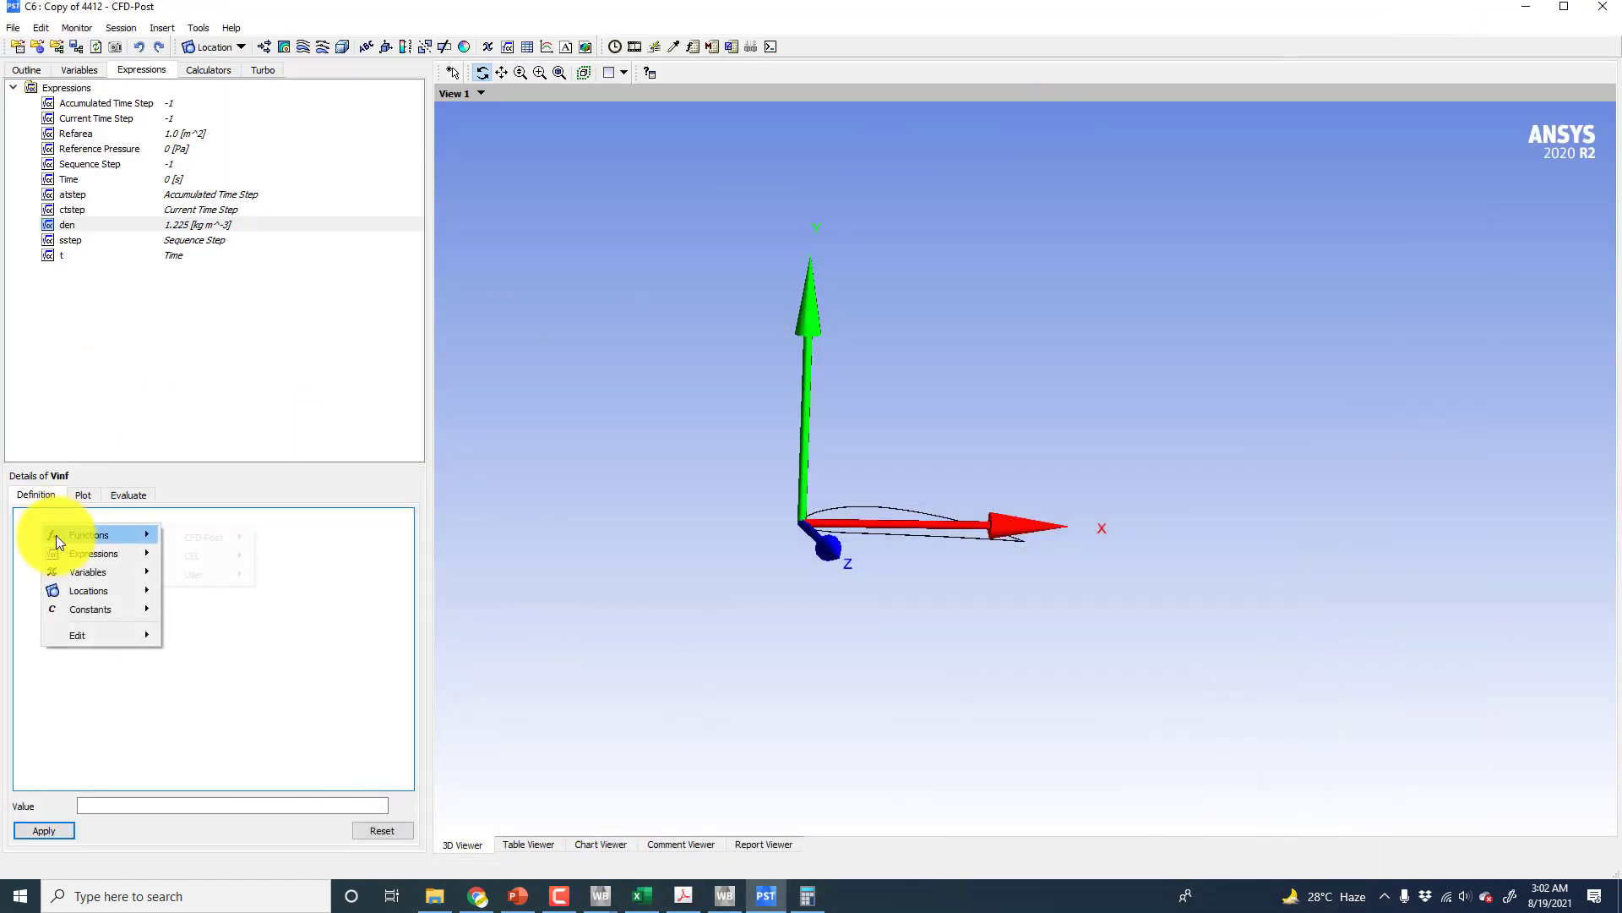
{"action": "mouse_move", "coordinate": [81, 635]}
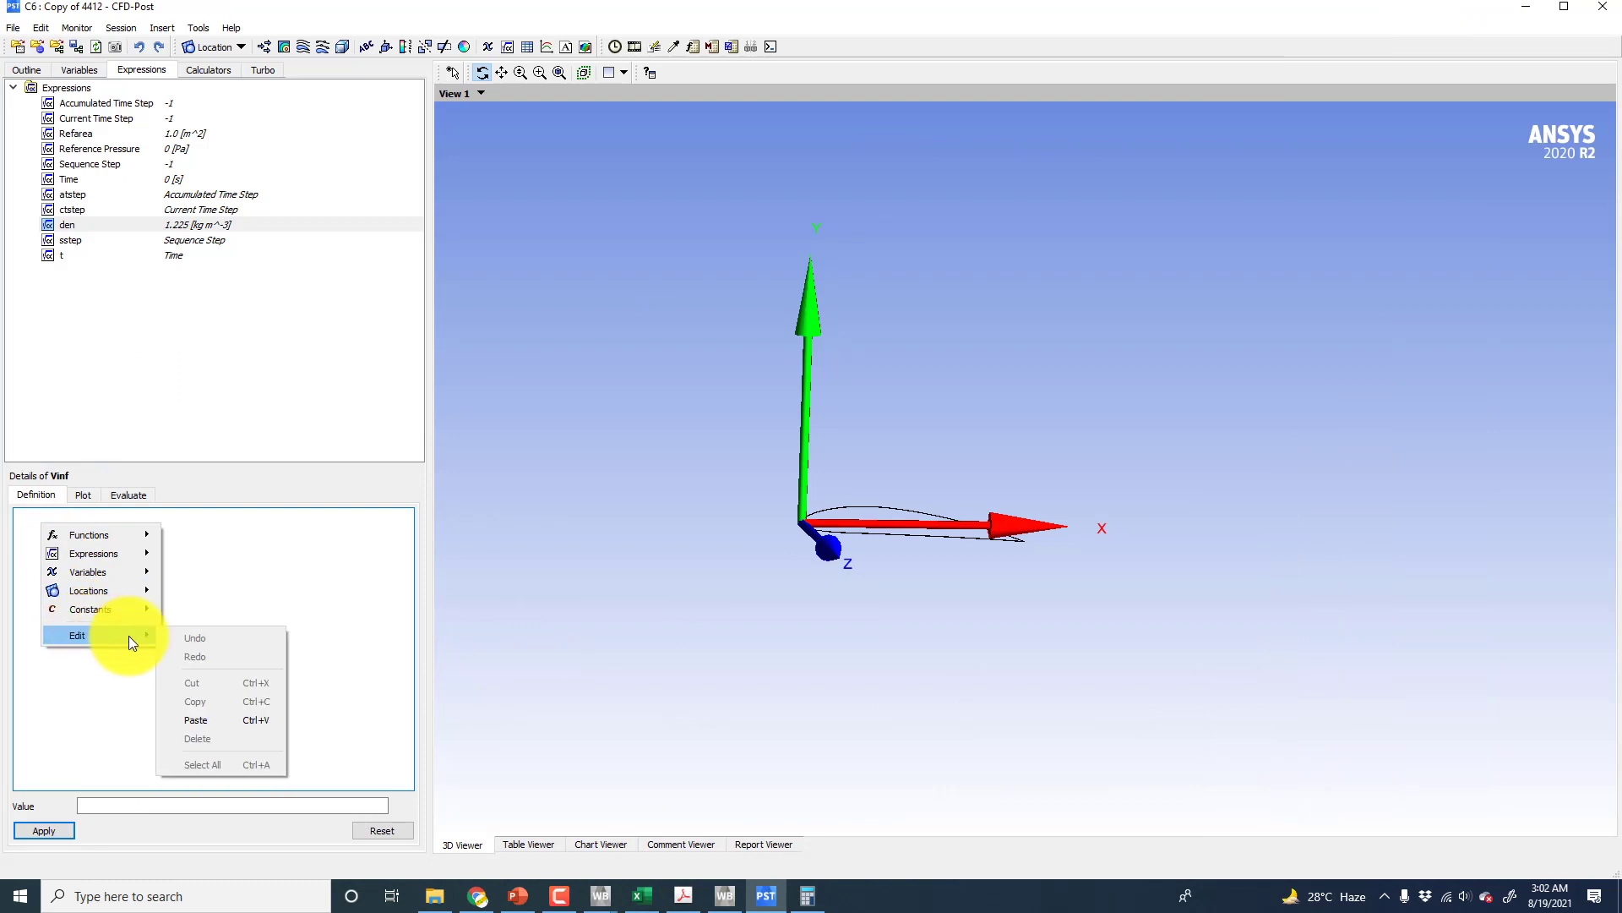
{"action": "left_click", "coordinate": [191, 720]}
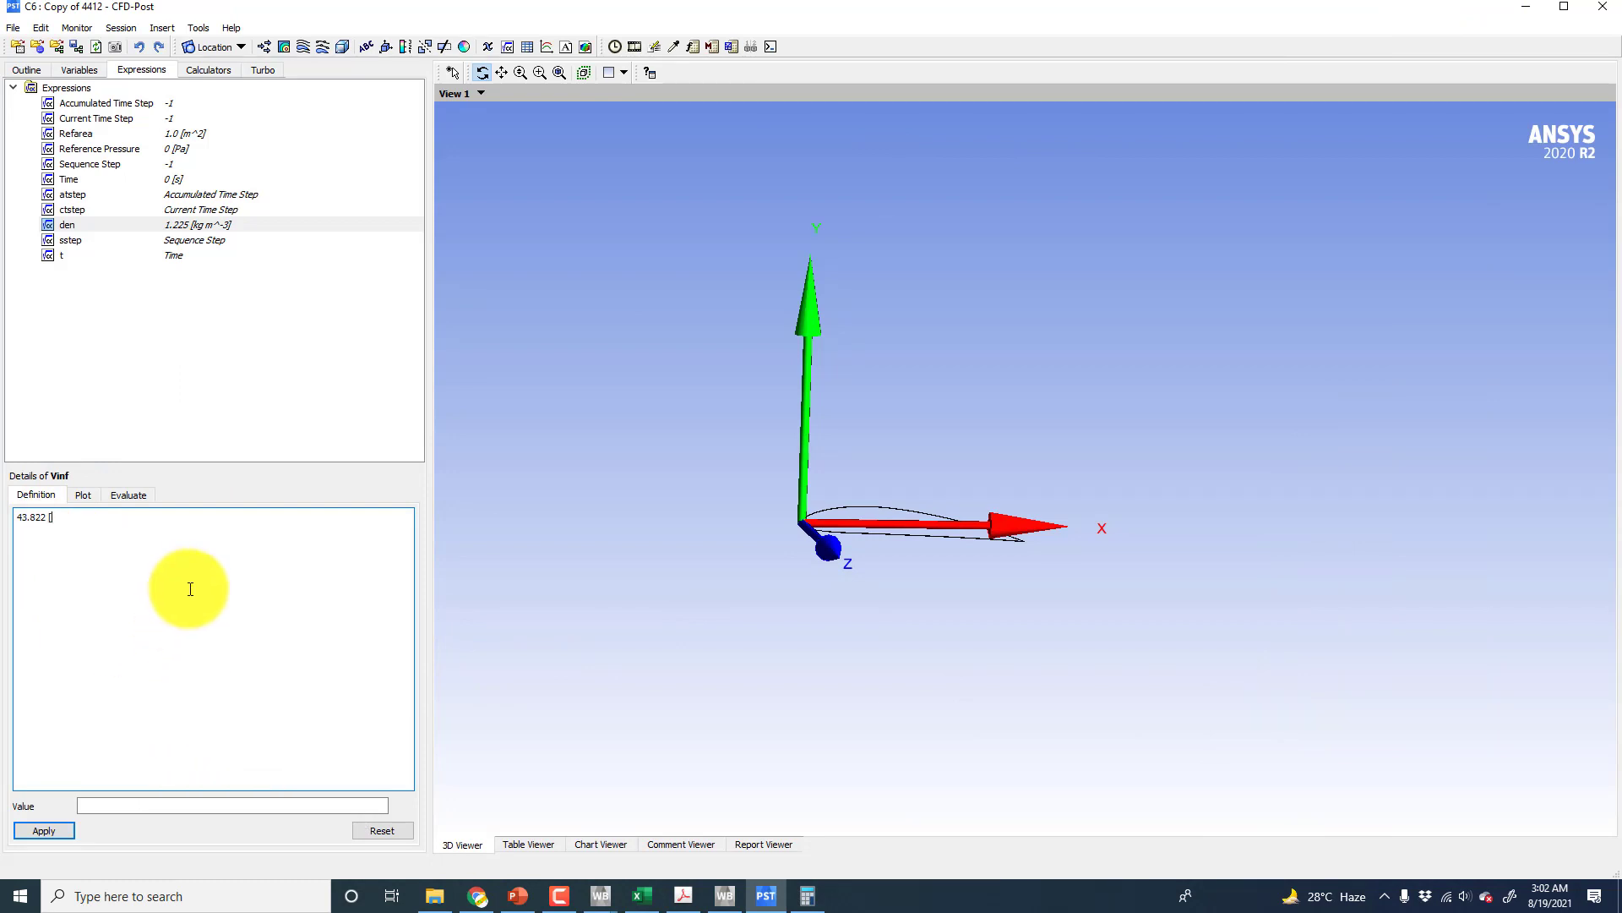
{"action": "type", "text": "[m s^"}
{"action": "type", "text": "-1]"}
{"action": "left_click", "coordinate": [45, 833]}
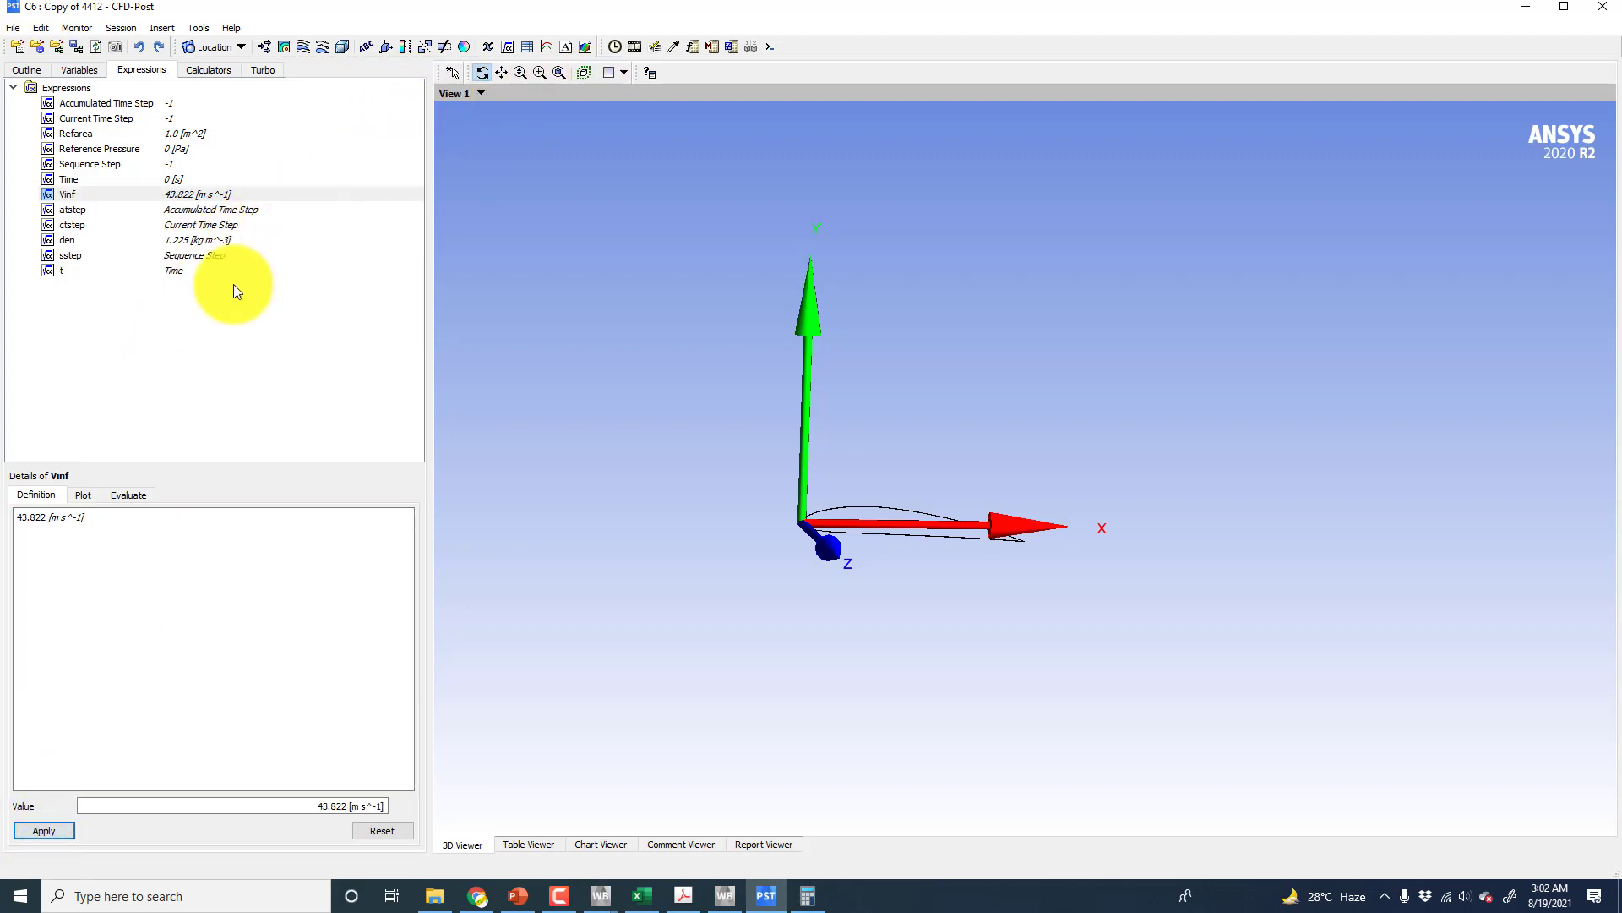
- Create a new expression named Dragcoeff
{"action": "right_click", "coordinate": [93, 342]}
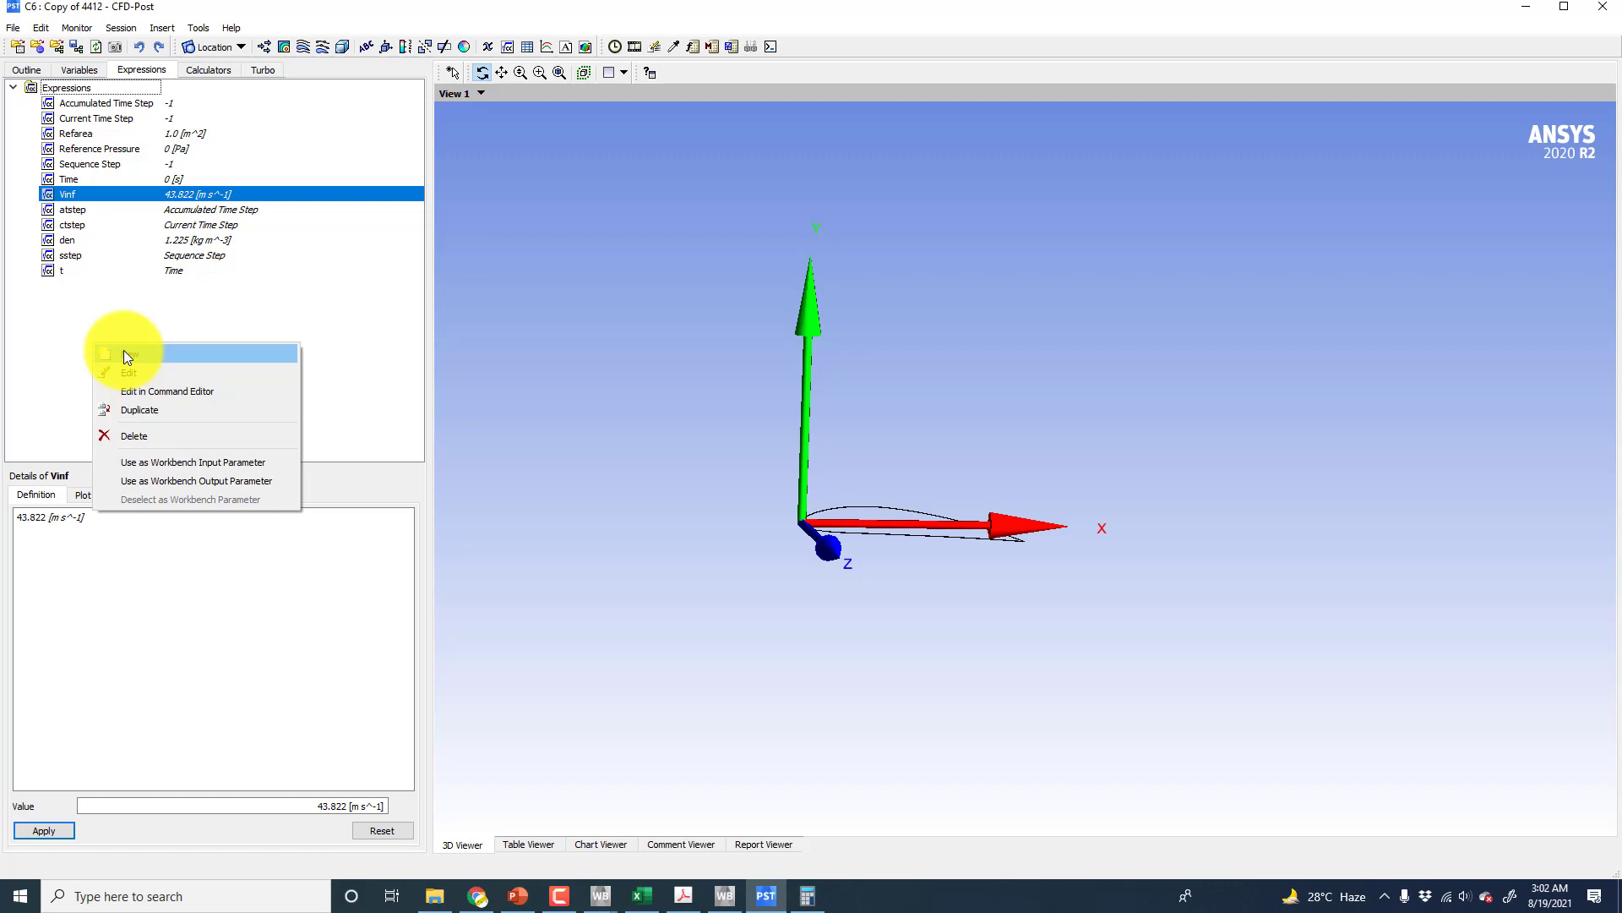
{"action": "left_click", "coordinate": [125, 354]}
{"action": "type", "text": "D"}
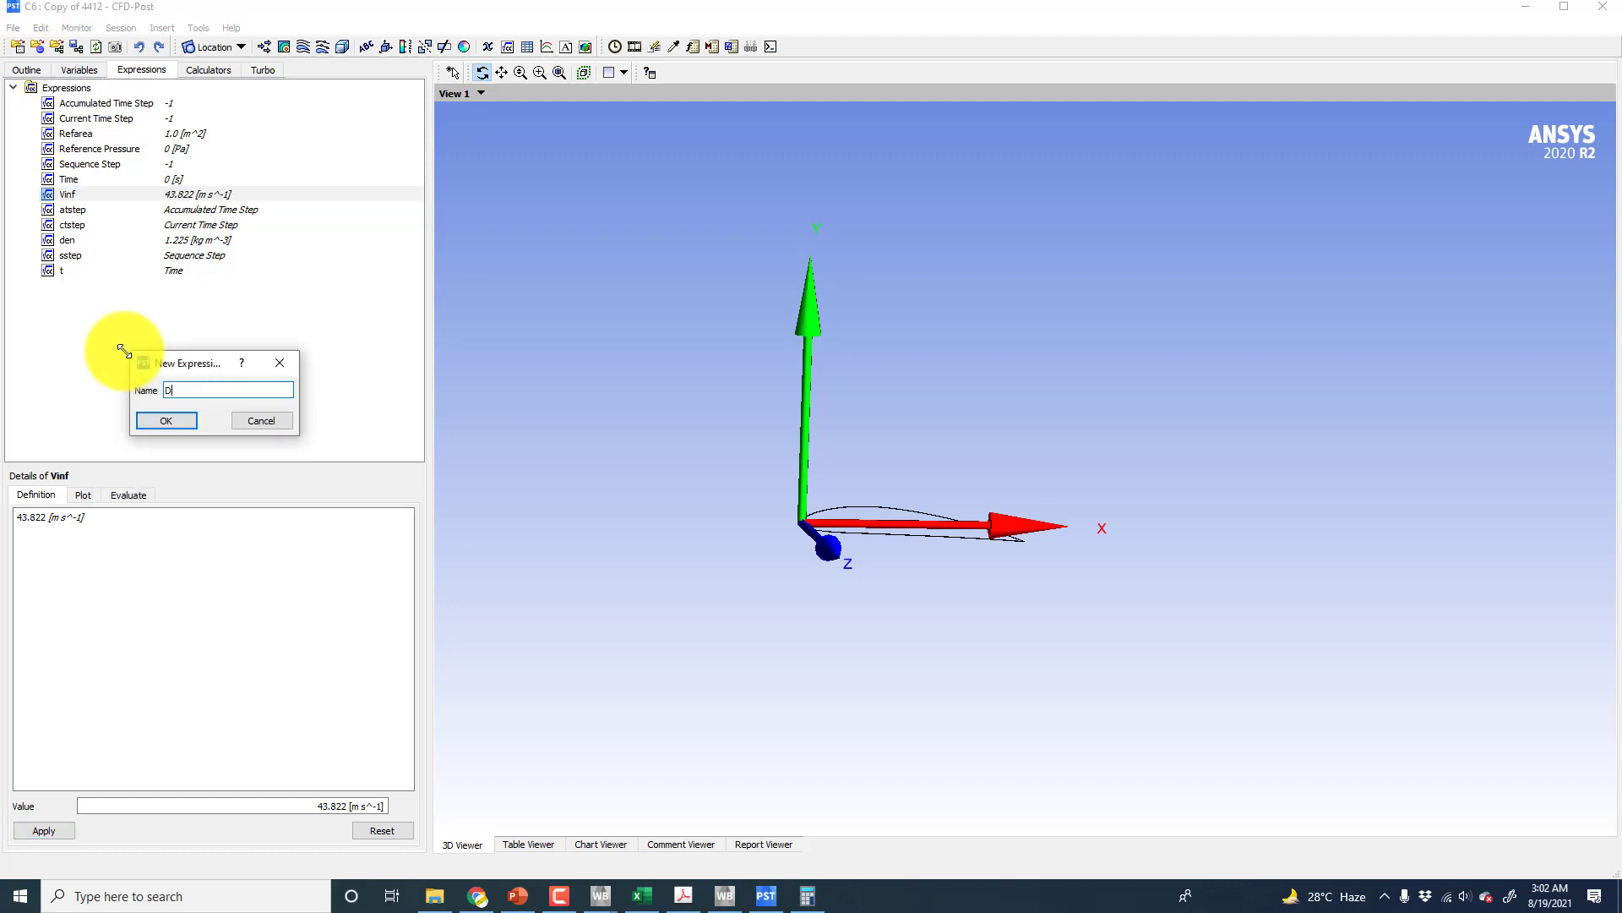
{"action": "type", "text": "ragcoef"}
{"action": "left_click", "coordinate": [174, 421]}
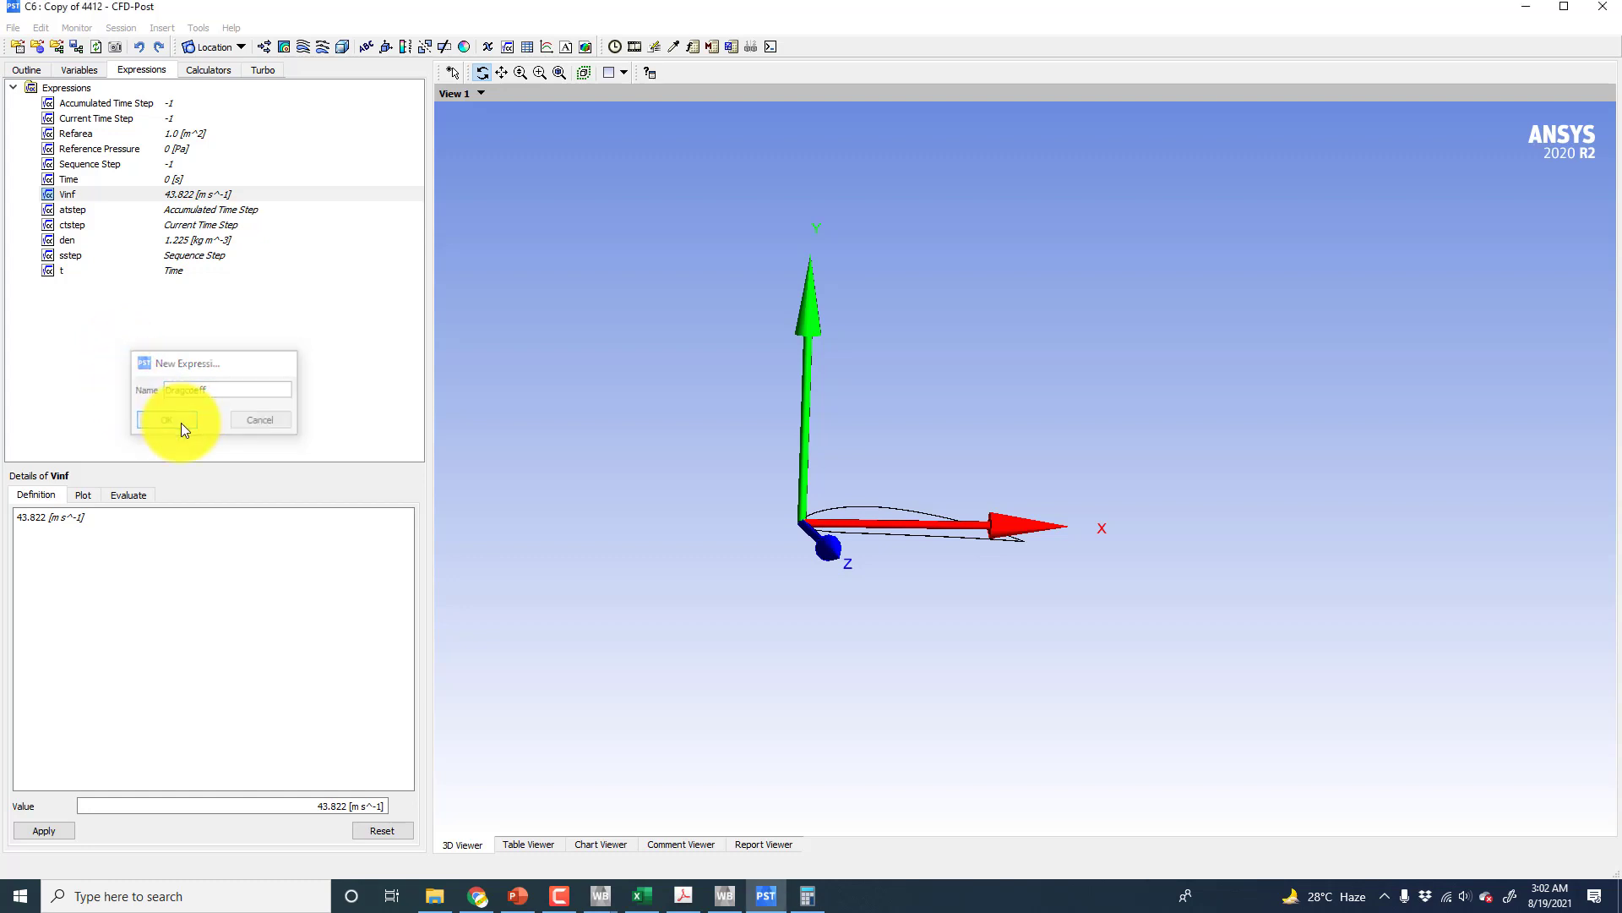
- Begin the Dragcoeff definition with the force_x function in the Coord1 frame, written as force_x_Coord1()@, checking the frame's name in the outline
{"action": "right_click", "coordinate": [46, 518]}
{"action": "mouse_move", "coordinate": [107, 527]}
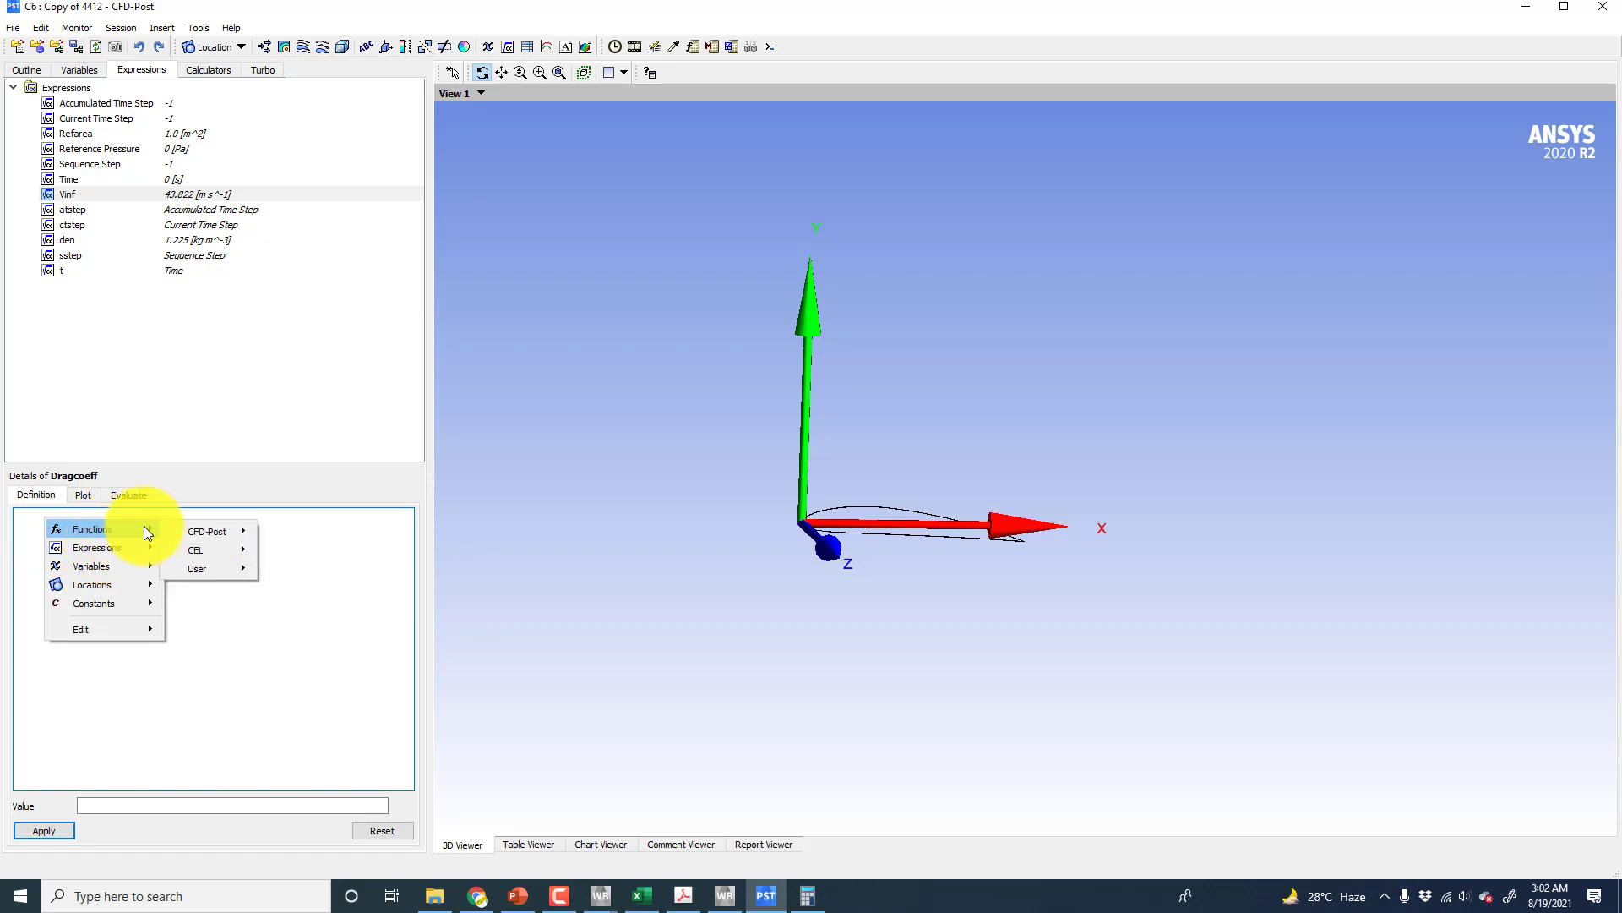
{"action": "mouse_move", "coordinate": [184, 527]}
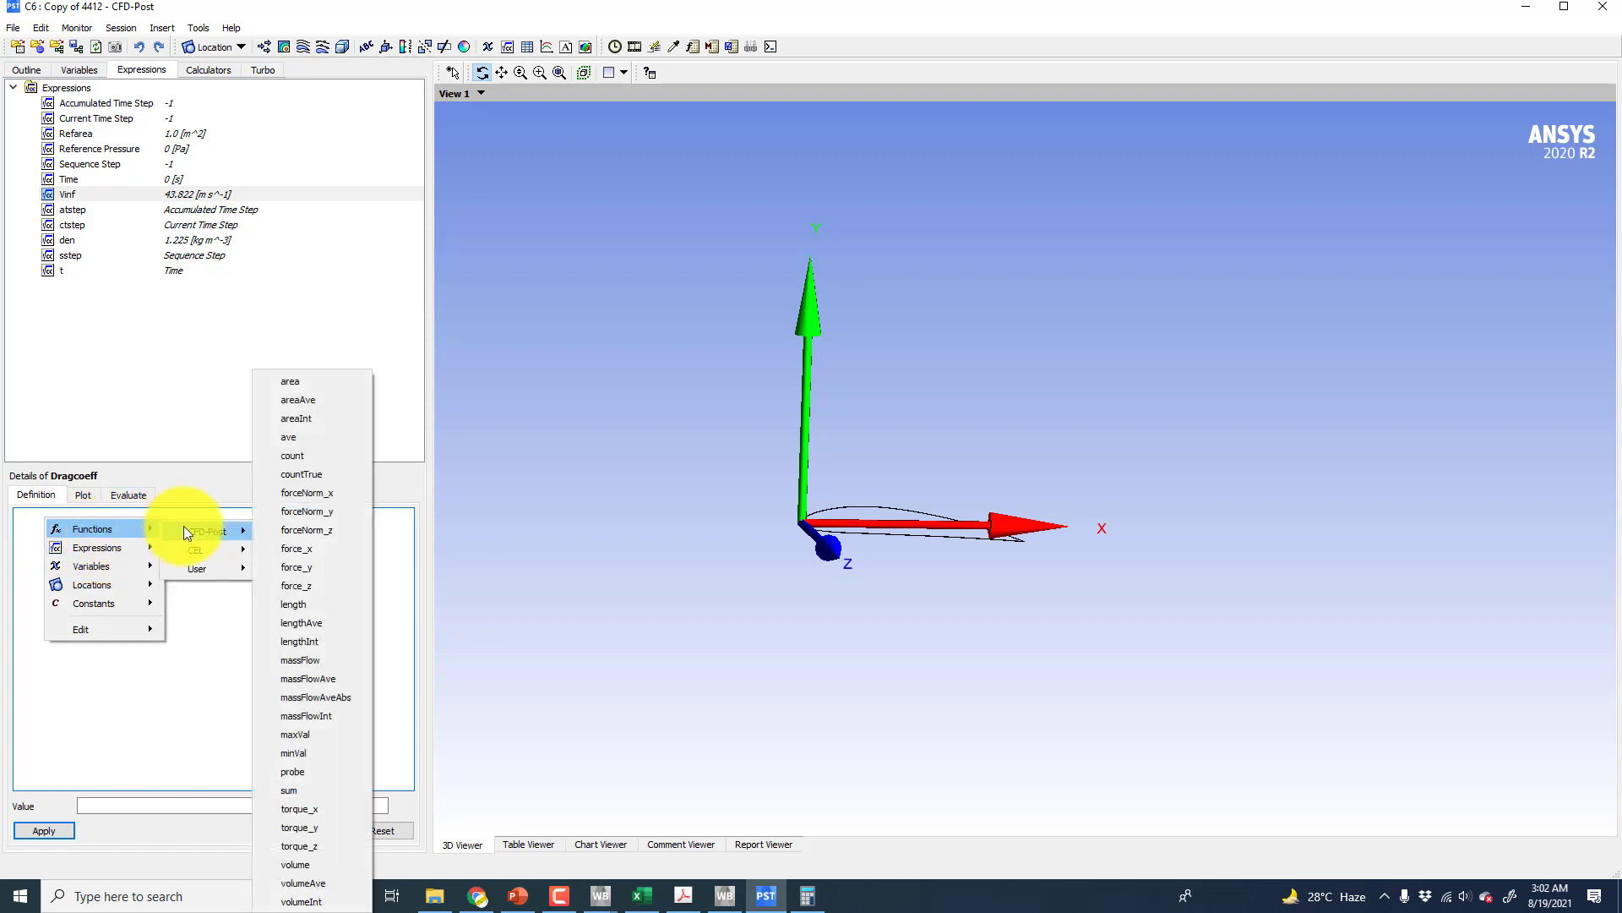
{"action": "left_click", "coordinate": [311, 552]}
{"action": "type", "text": "@"}
{"action": "left_click", "coordinate": [25, 71]}
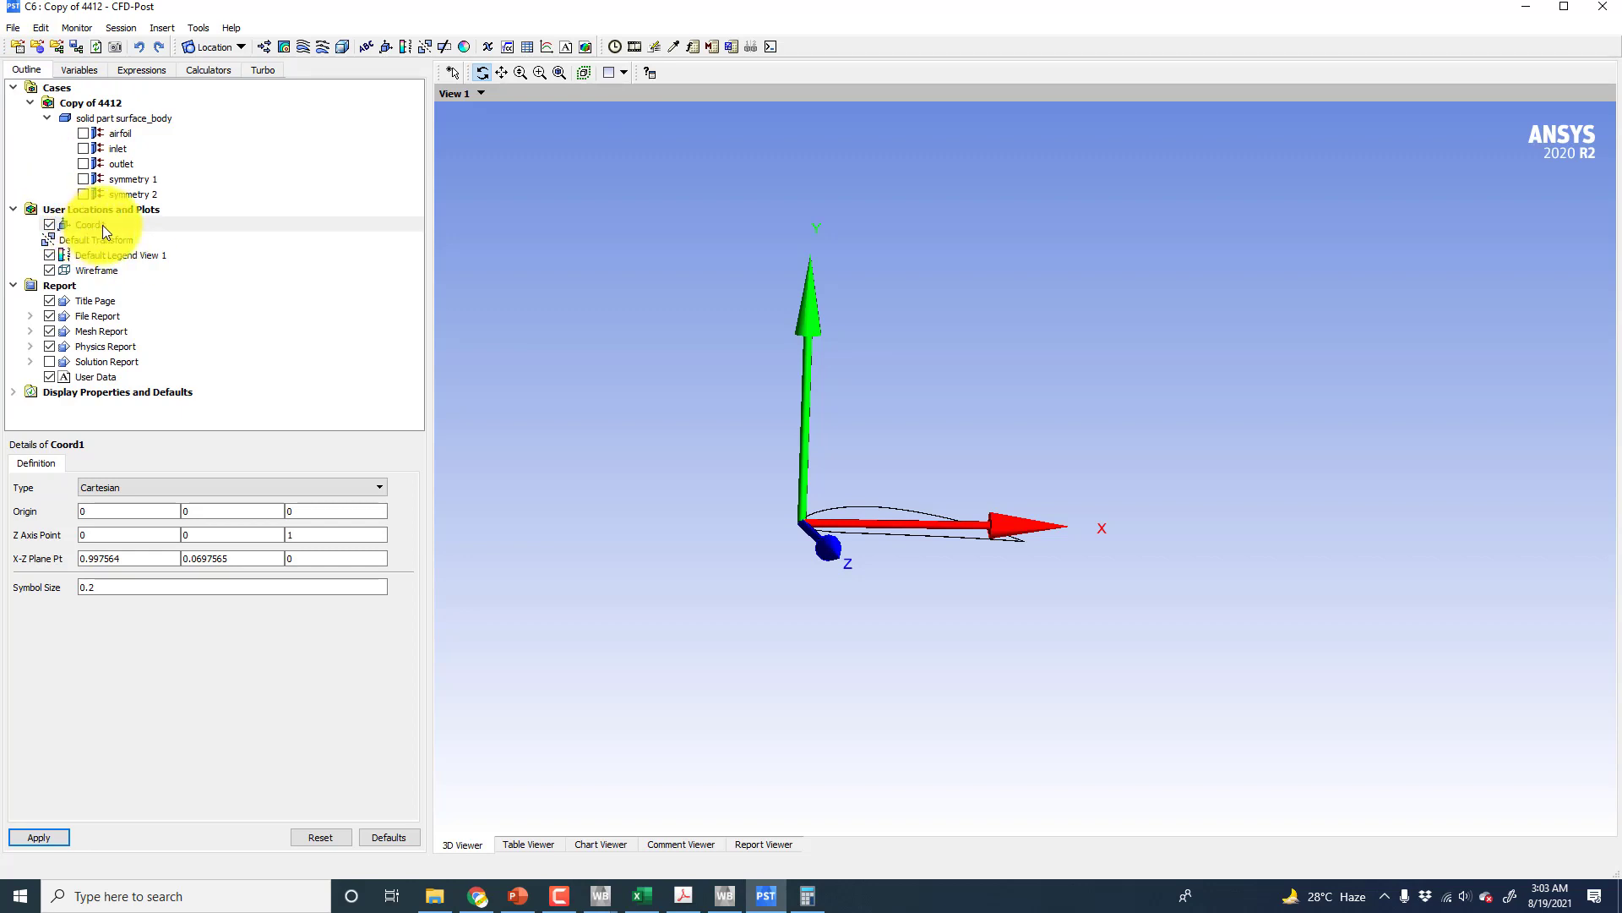
{"action": "left_click", "coordinate": [141, 70]}
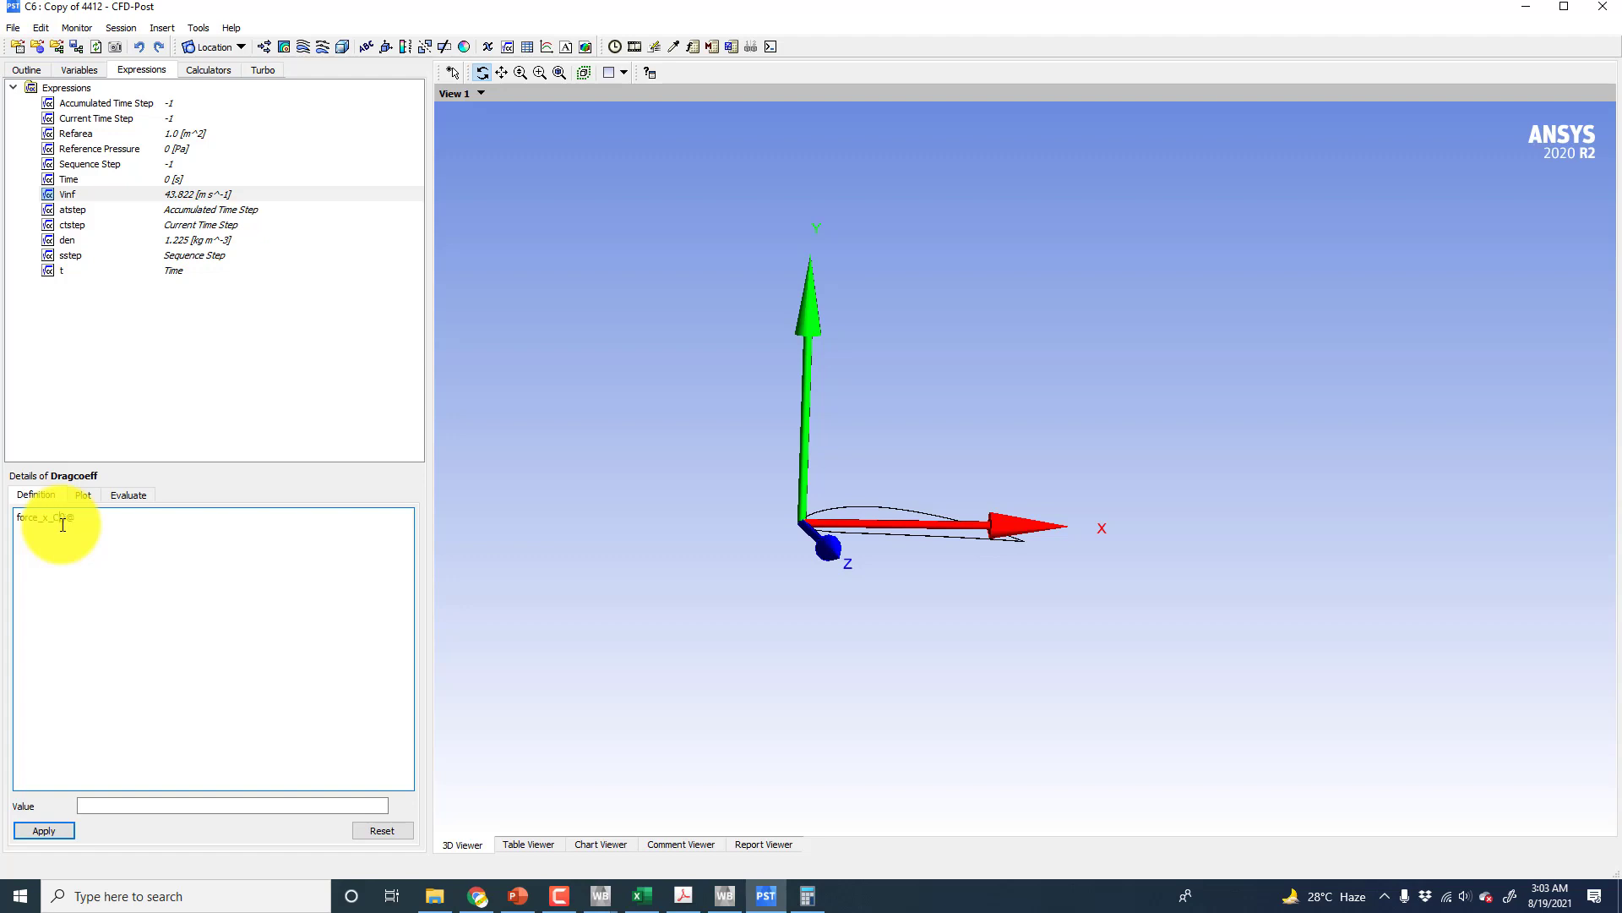
{"action": "type", "text": "e"}
{"action": "type", "text": "d"}
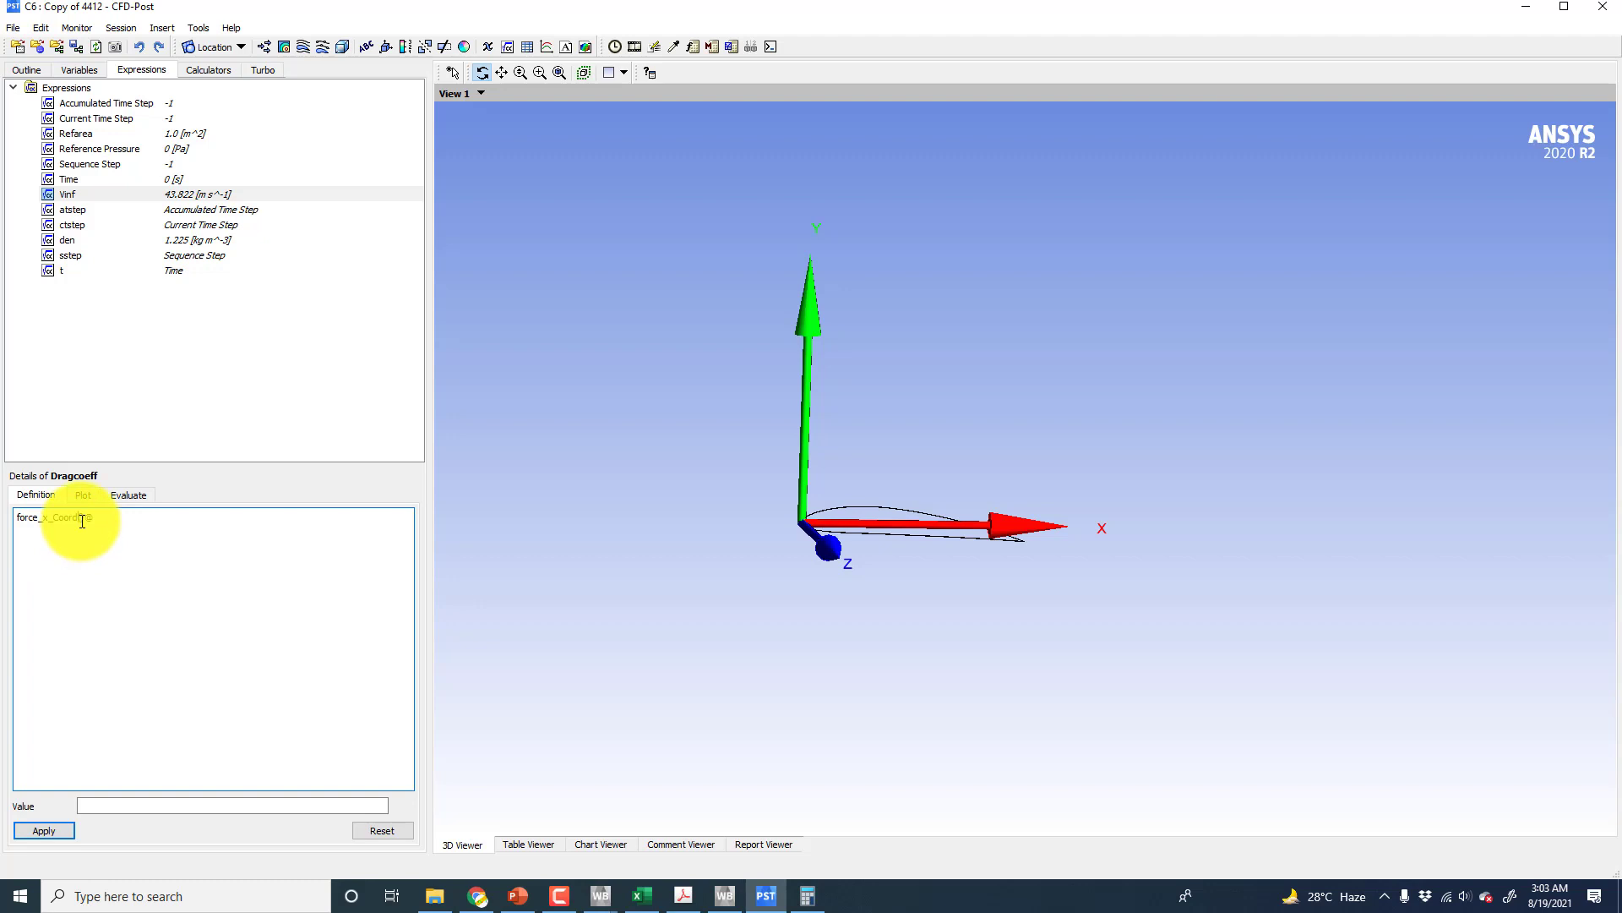
{"action": "type", "text": "1"}
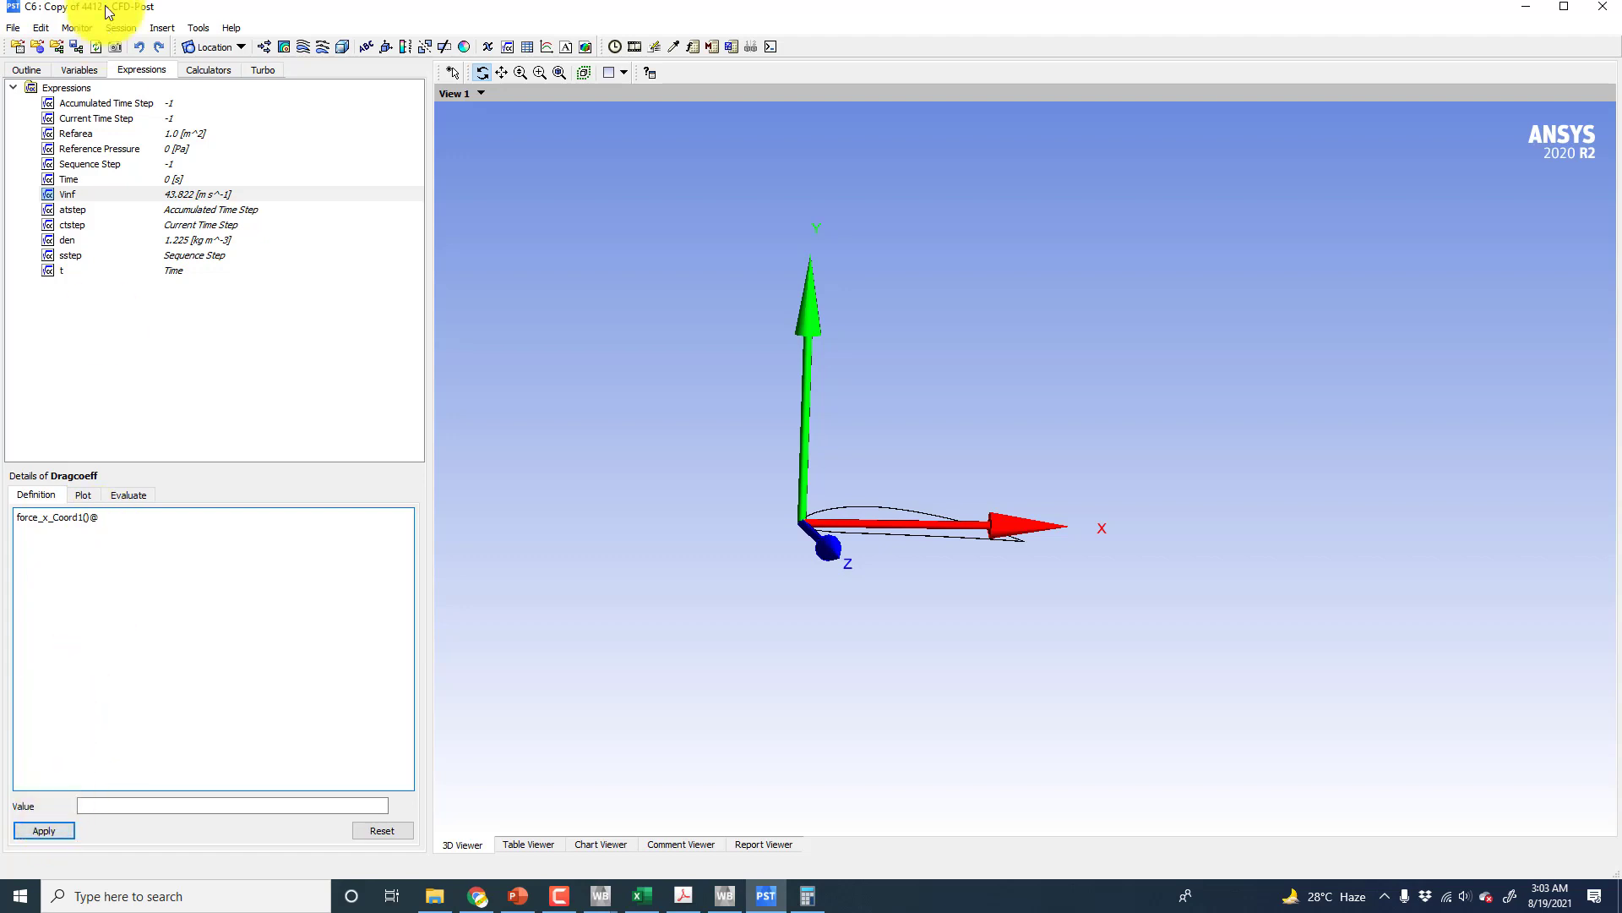
{"action": "left_click", "coordinate": [15, 68]}
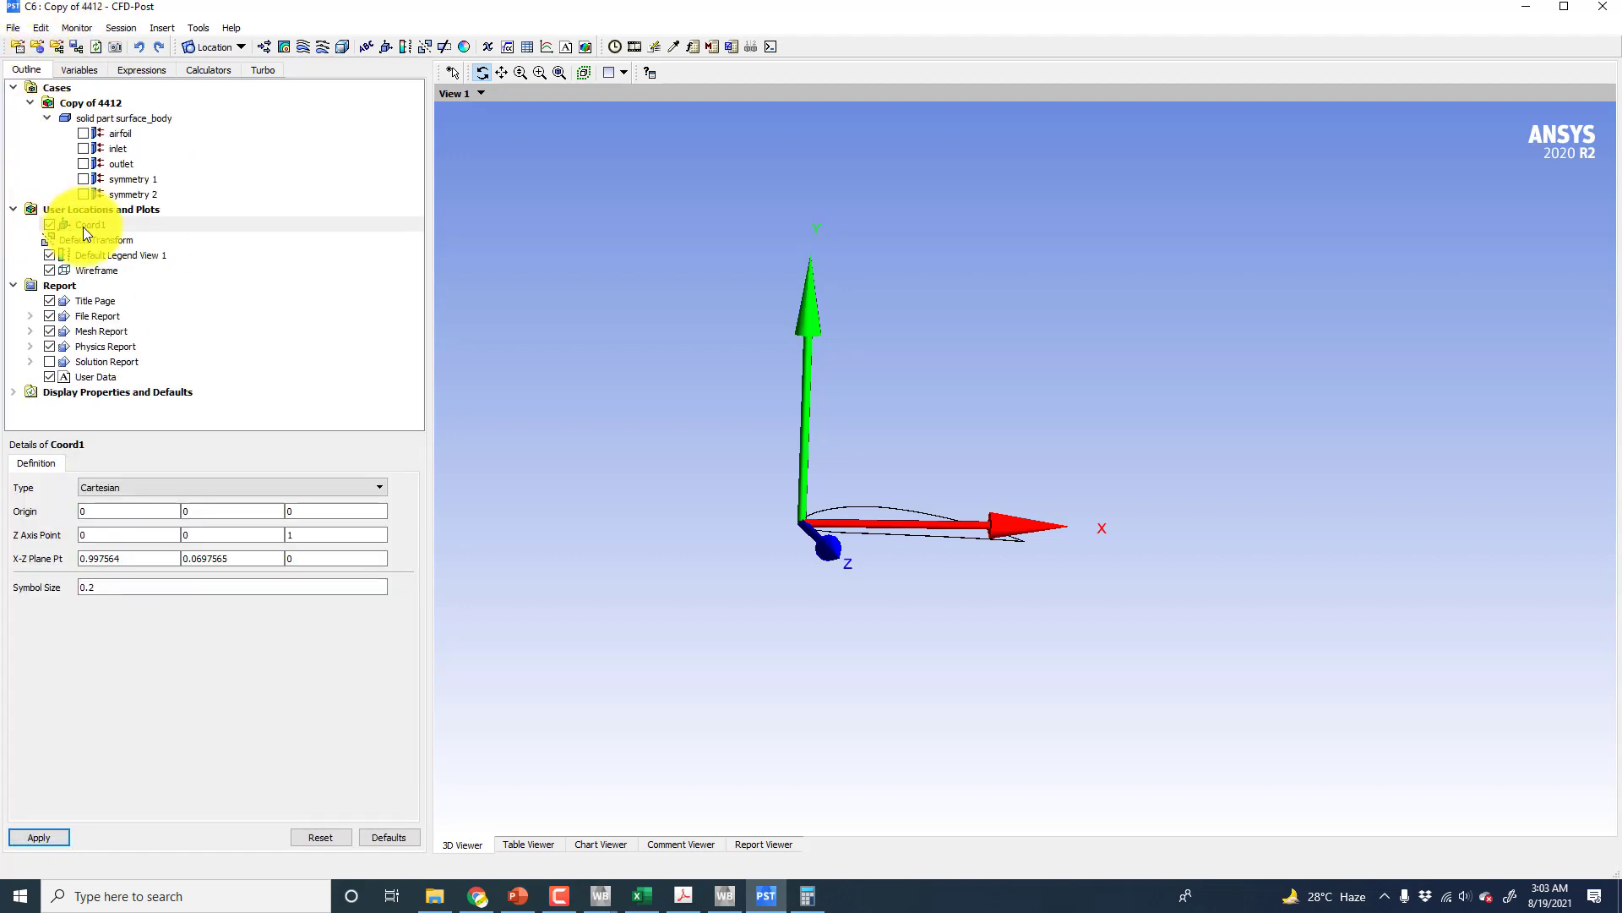
{"action": "left_click", "coordinate": [158, 69]}
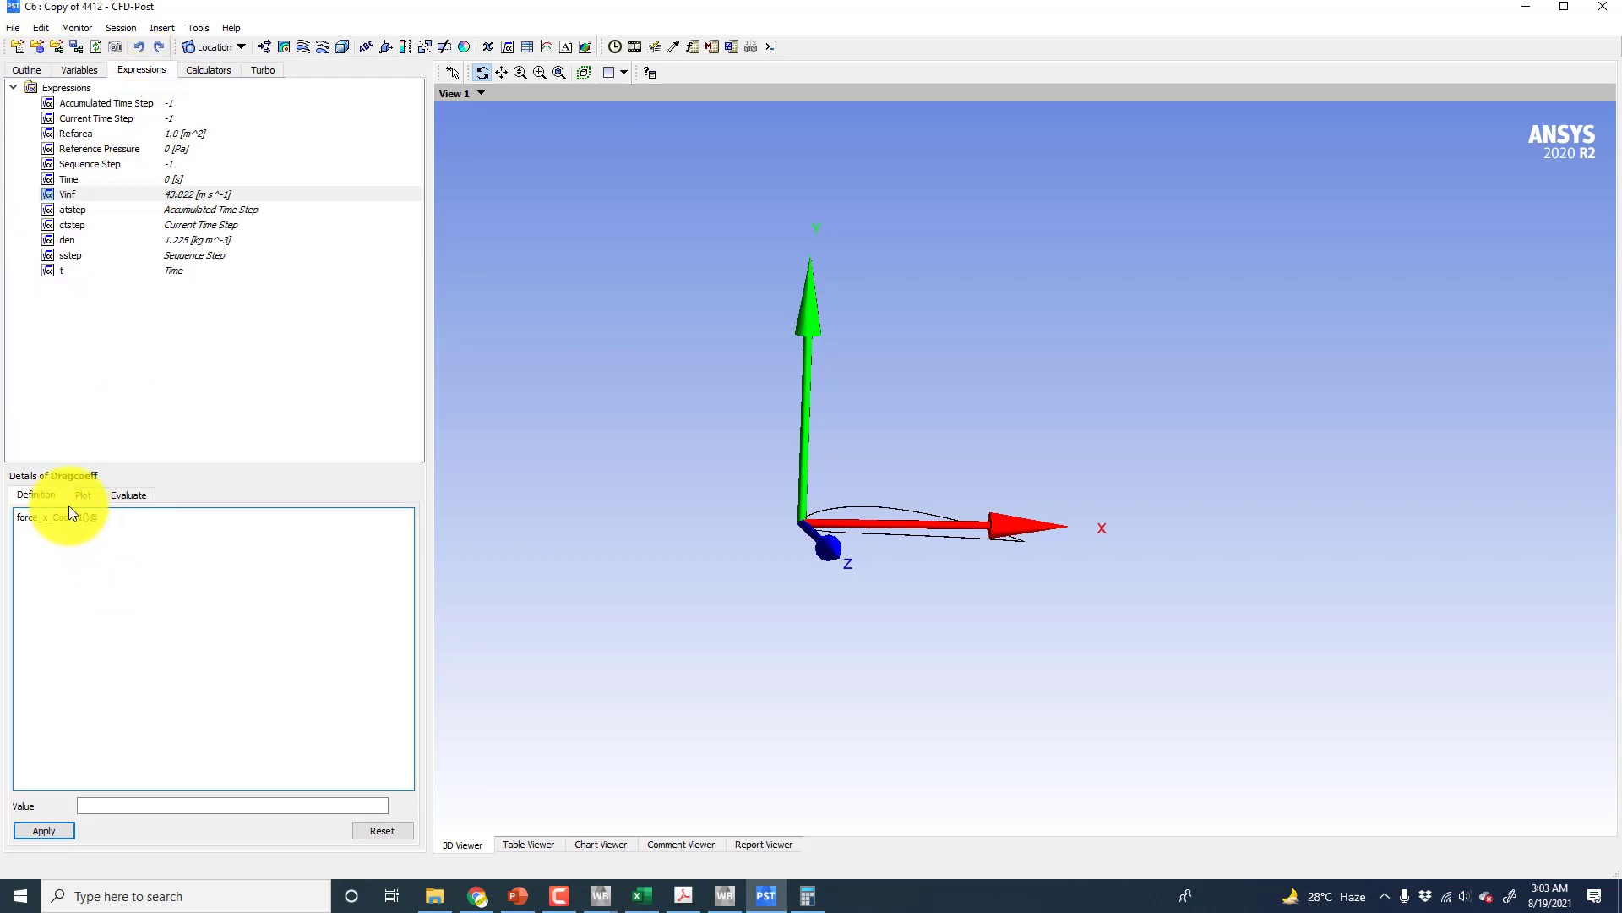
{"action": "right_click", "coordinate": [113, 518]}
{"action": "mouse_move", "coordinate": [180, 529]}
{"action": "mouse_move", "coordinate": [262, 533]}
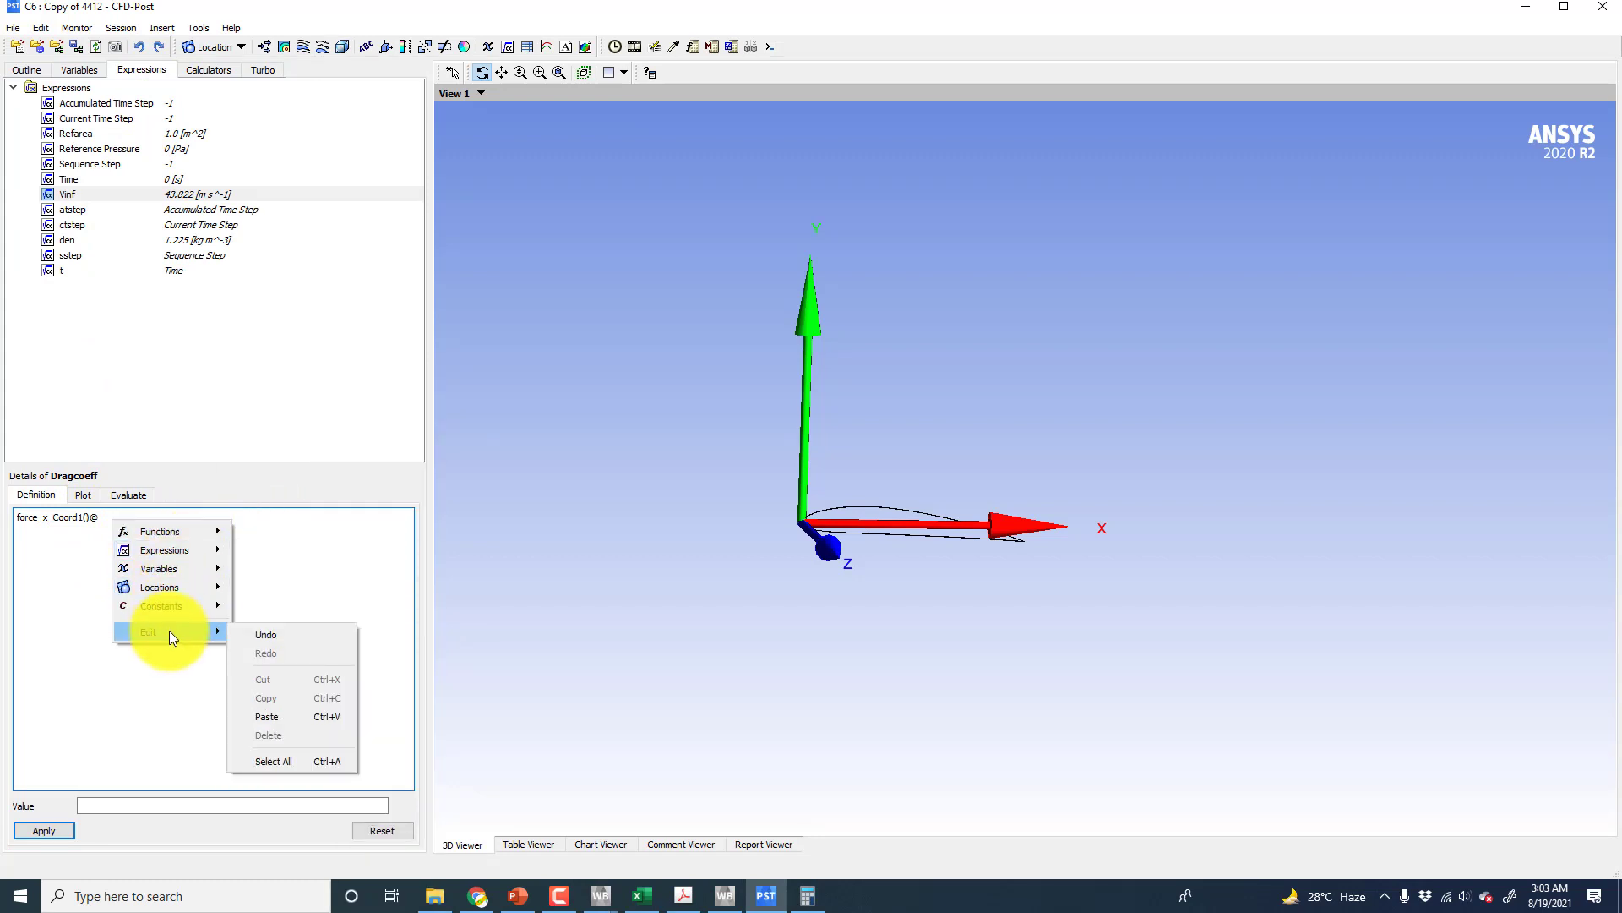
{"action": "mouse_move", "coordinate": [187, 589]}
{"action": "left_click", "coordinate": [267, 589]}
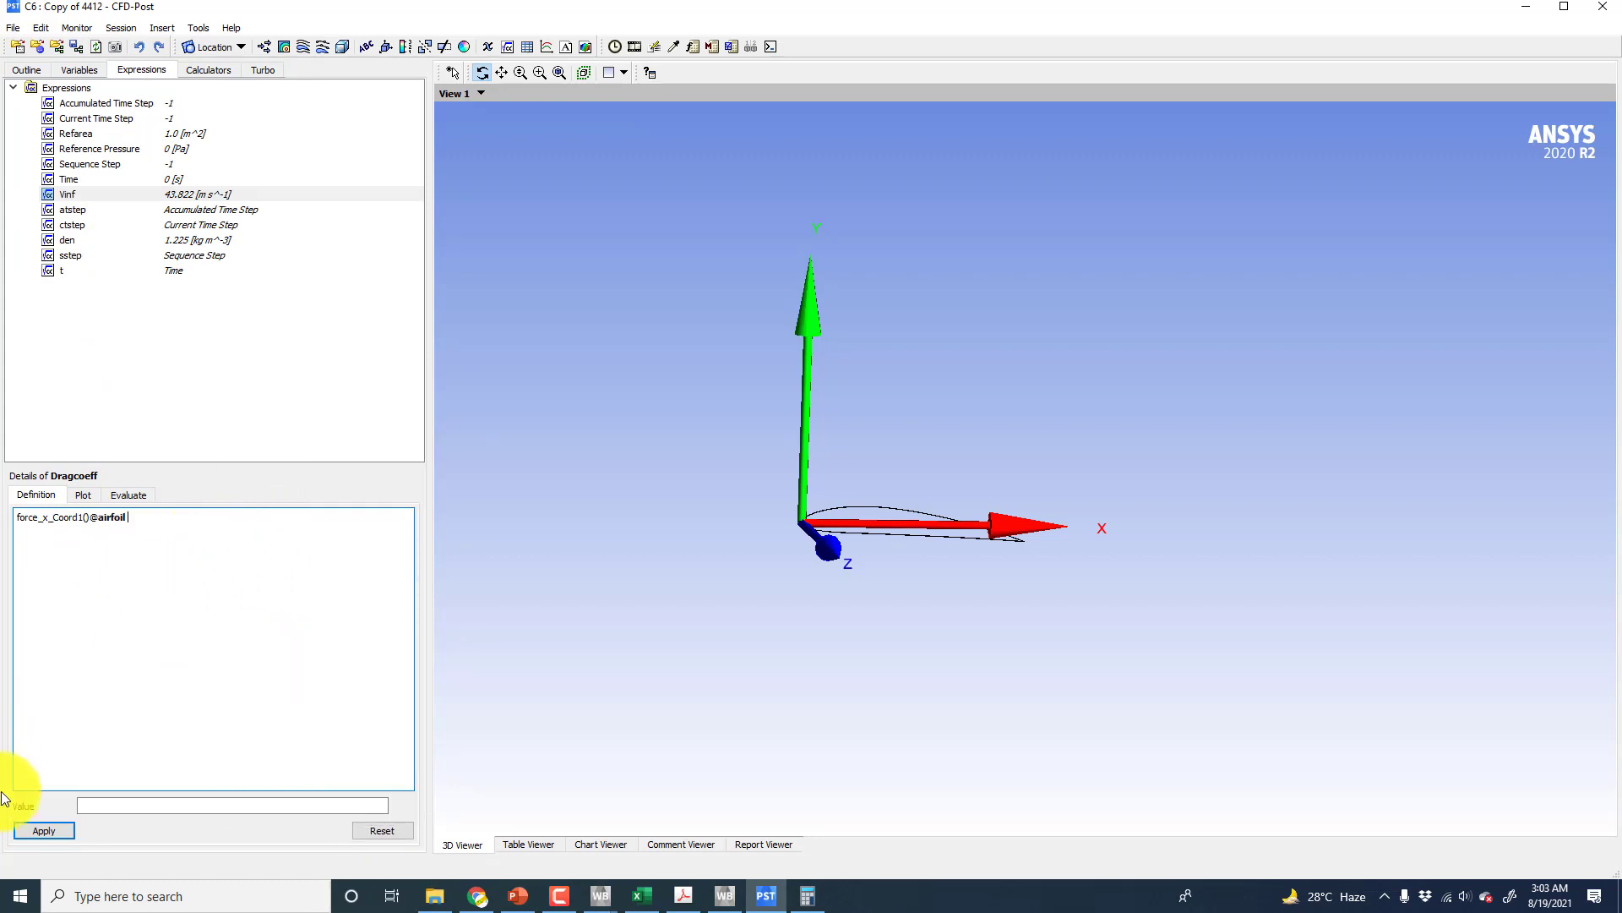
{"action": "left_click", "coordinate": [43, 829]}
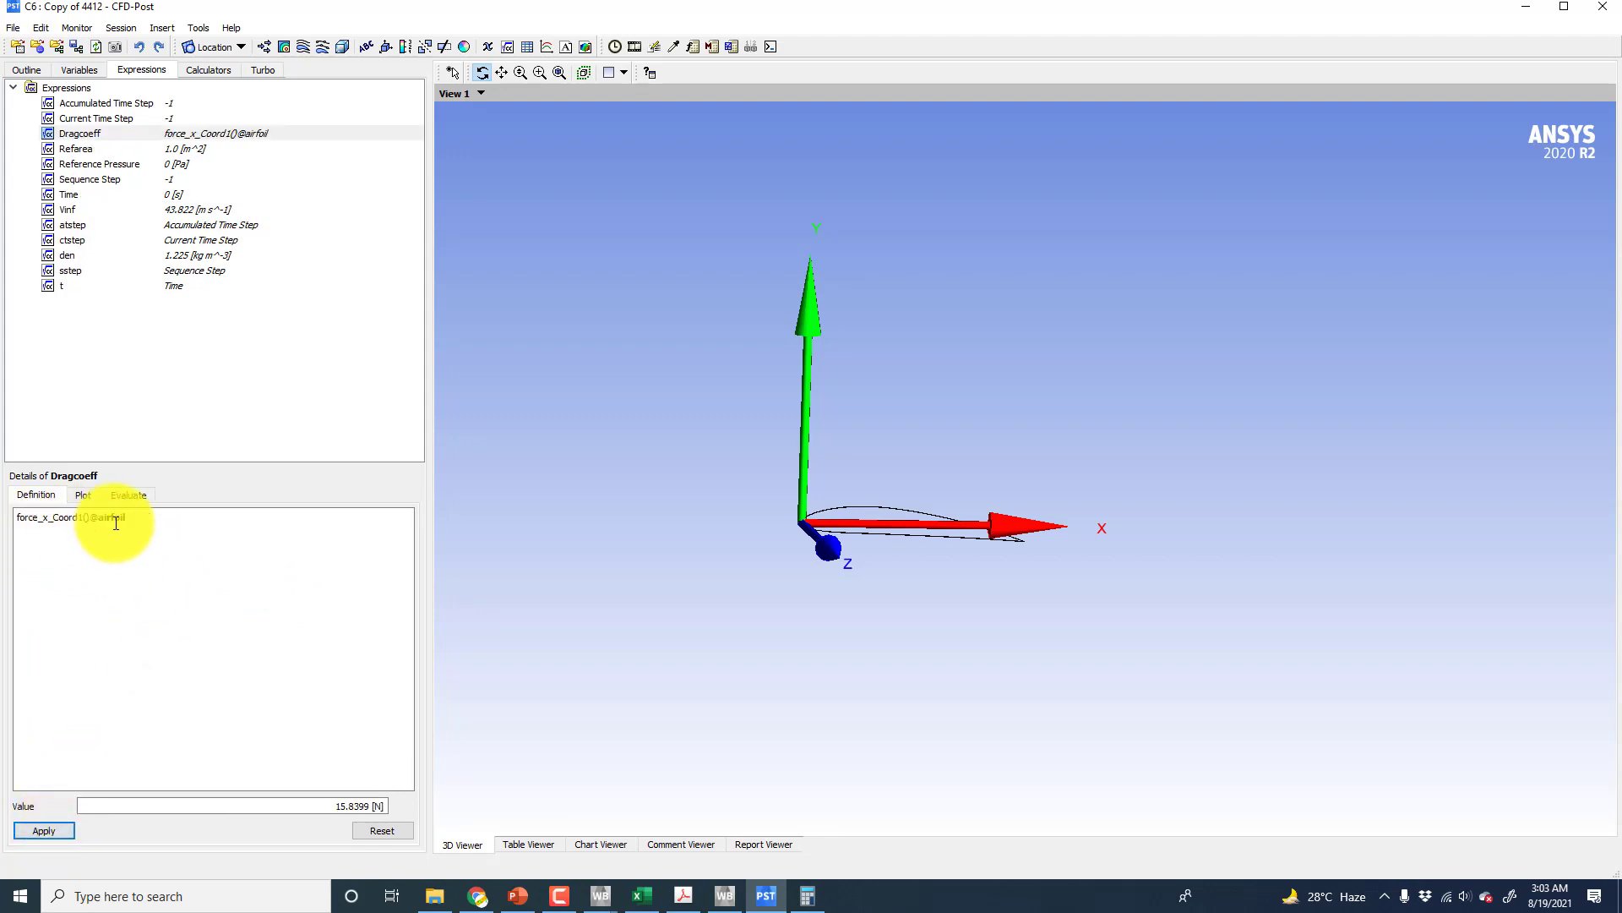
- Consult the drag coefficient formula in the PowerPoint slide, then insert Table 1 in CFD-Post and label cell A1 Drag Force
{"action": "left_click", "coordinate": [518, 896]}
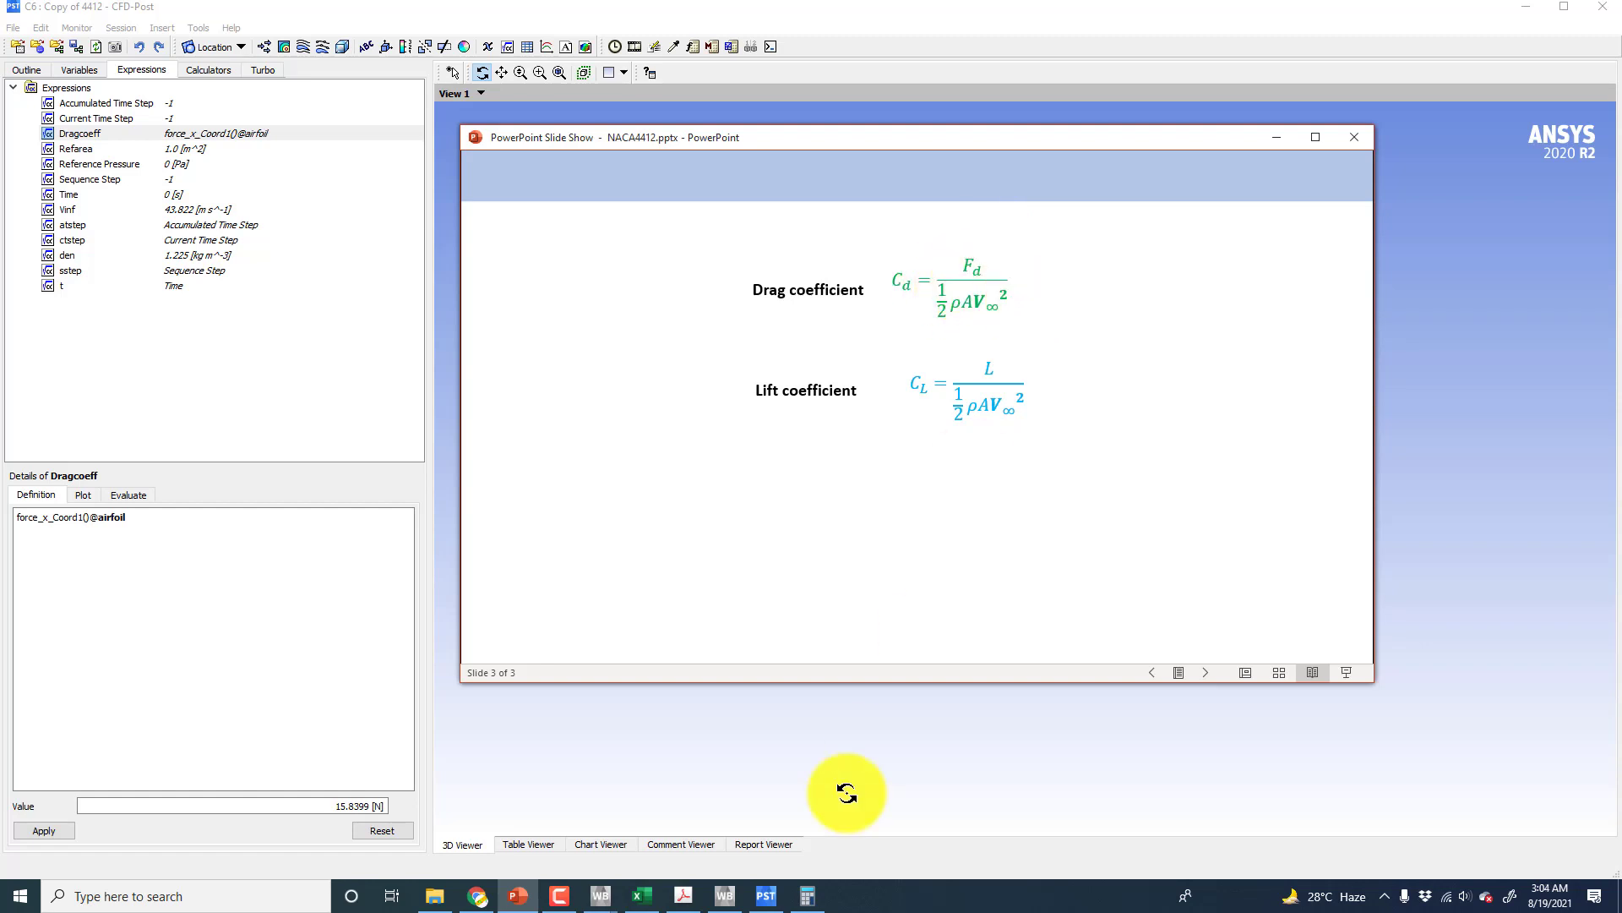
{"action": "left_click", "coordinate": [659, 750]}
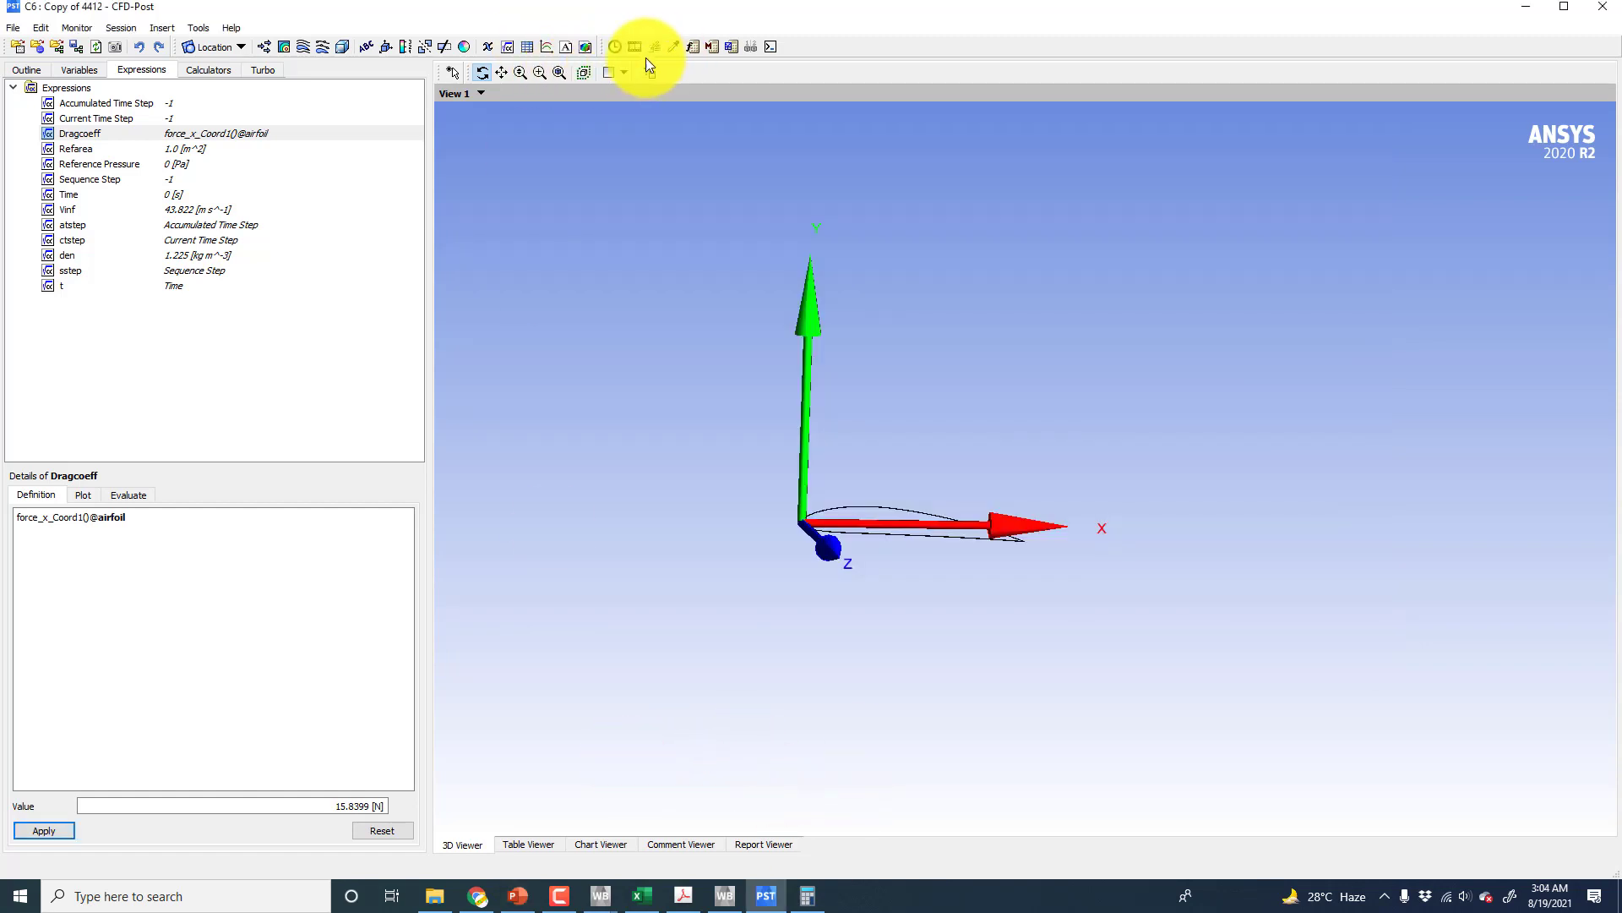
{"action": "left_click", "coordinate": [531, 48]}
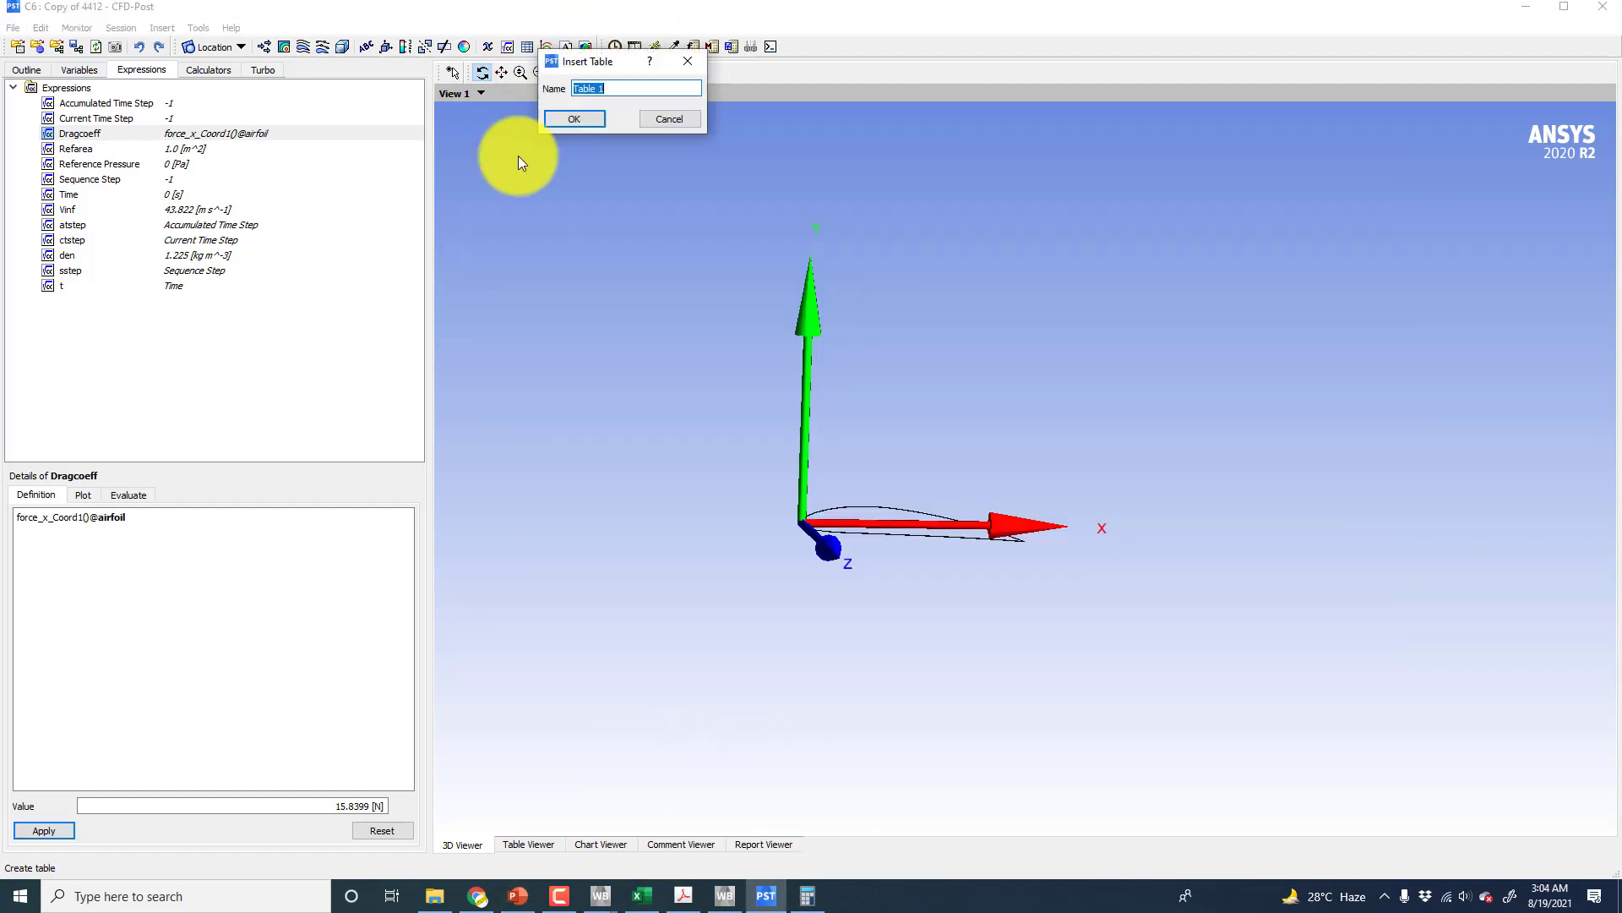
{"action": "left_click", "coordinate": [586, 117]}
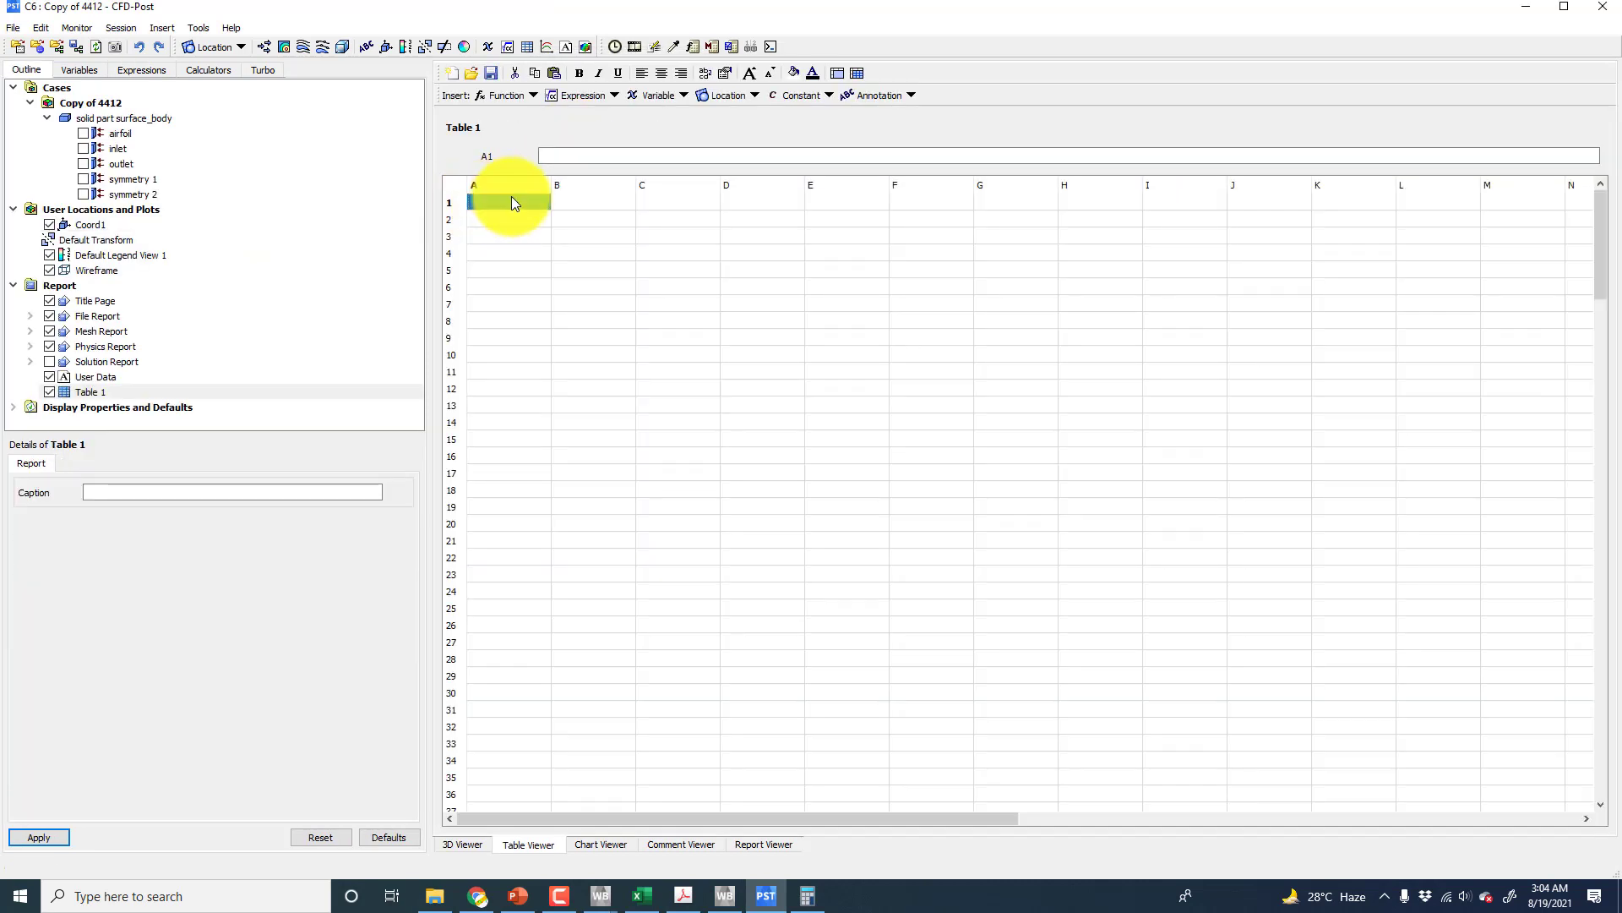
{"action": "left_click", "coordinate": [510, 196]}
{"action": "type", "text": "Drag Force"}
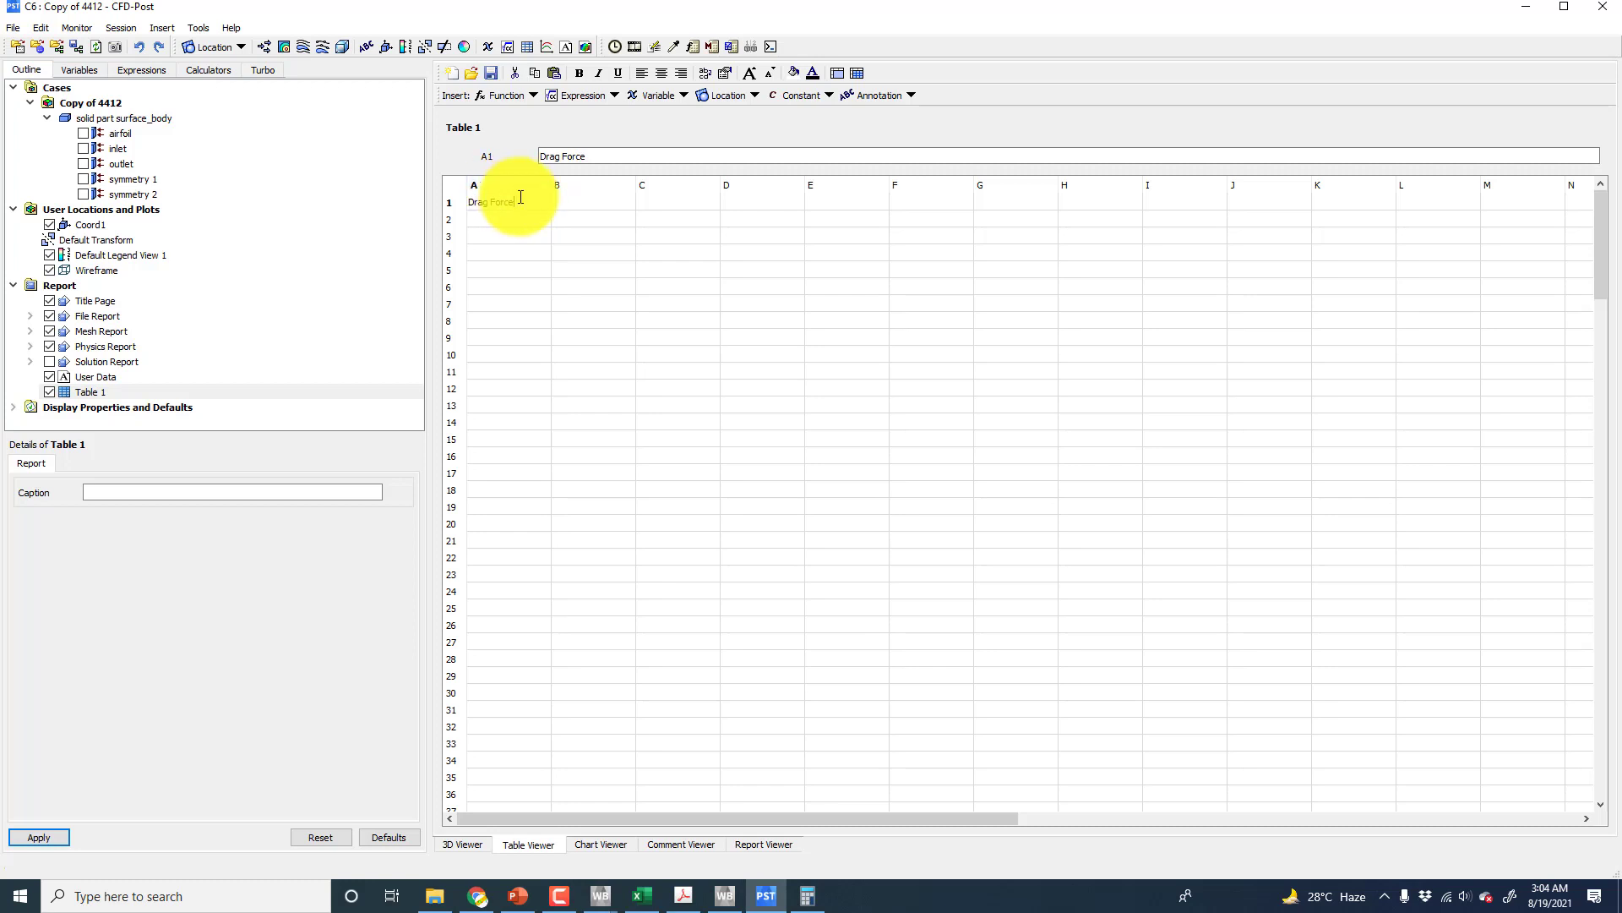
- Fill cell B1 of Table 1 with the Dragcoeff expression
{"action": "left_click", "coordinate": [580, 201]}
{"action": "left_click", "coordinate": [571, 156]}
{"action": "right_click", "coordinate": [570, 156]}
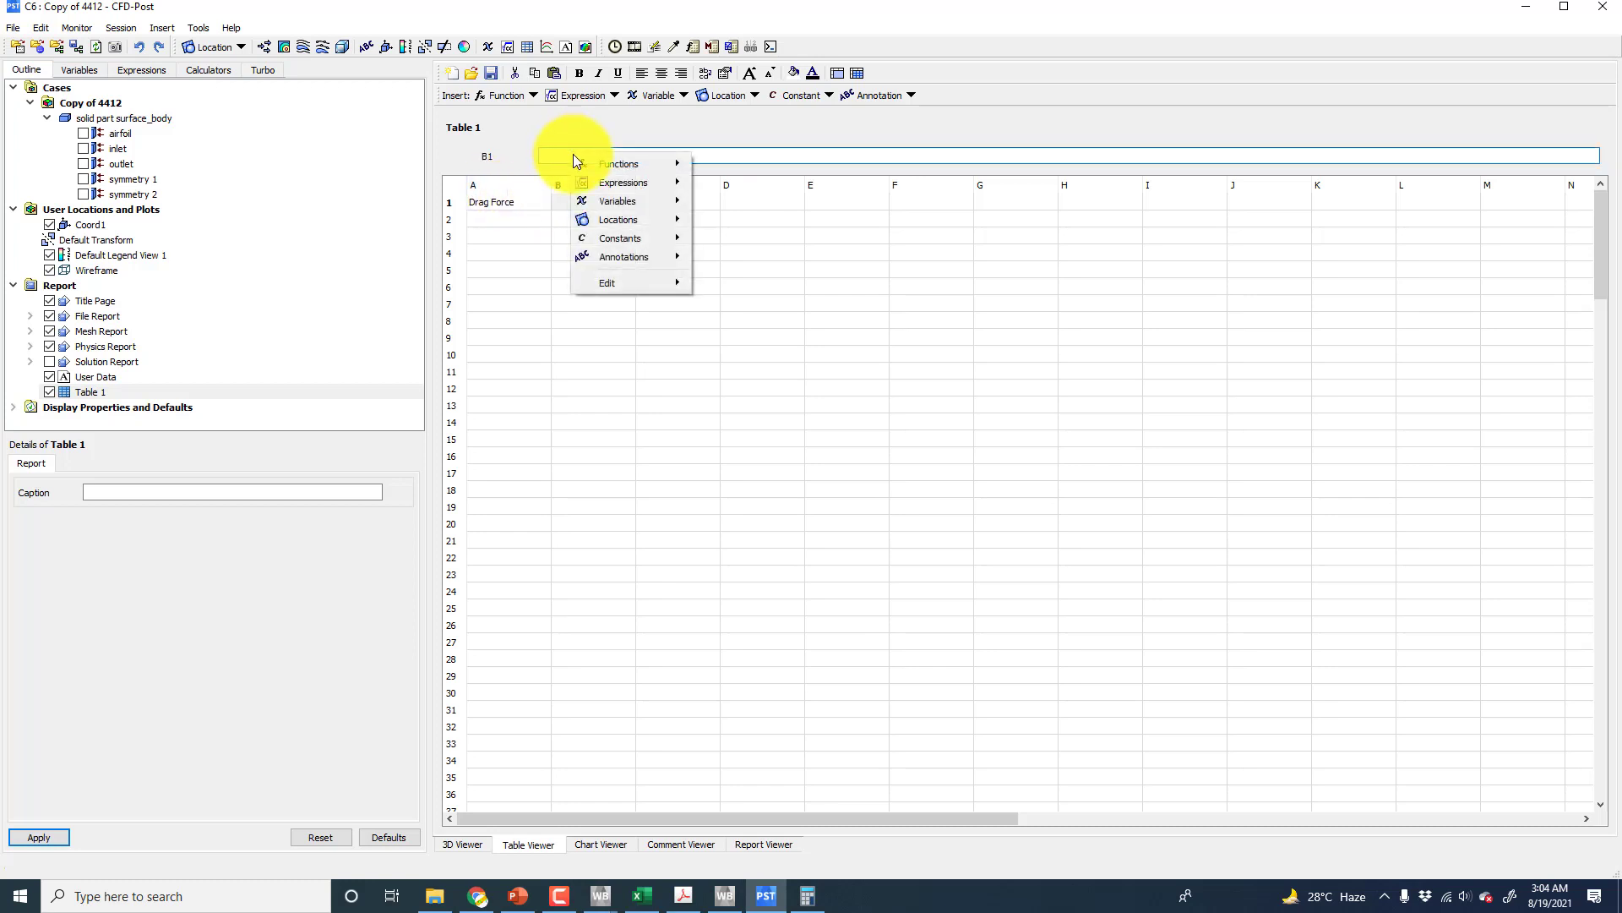
{"action": "mouse_move", "coordinate": [625, 166]}
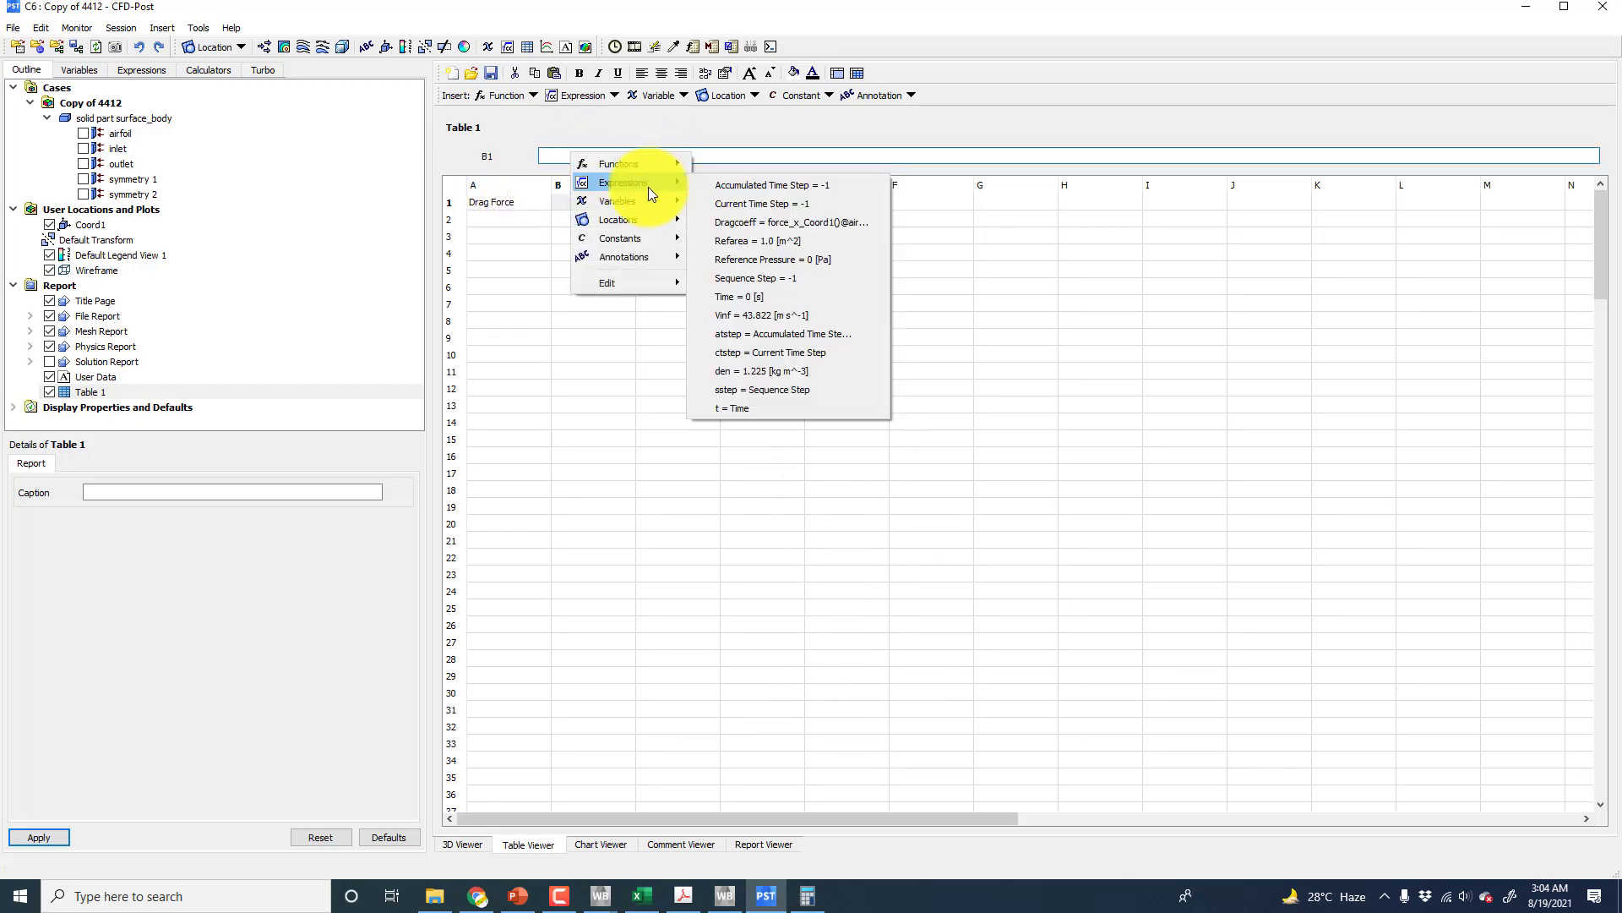
{"action": "left_click", "coordinate": [735, 222]}
{"action": "key", "text": "Return"}
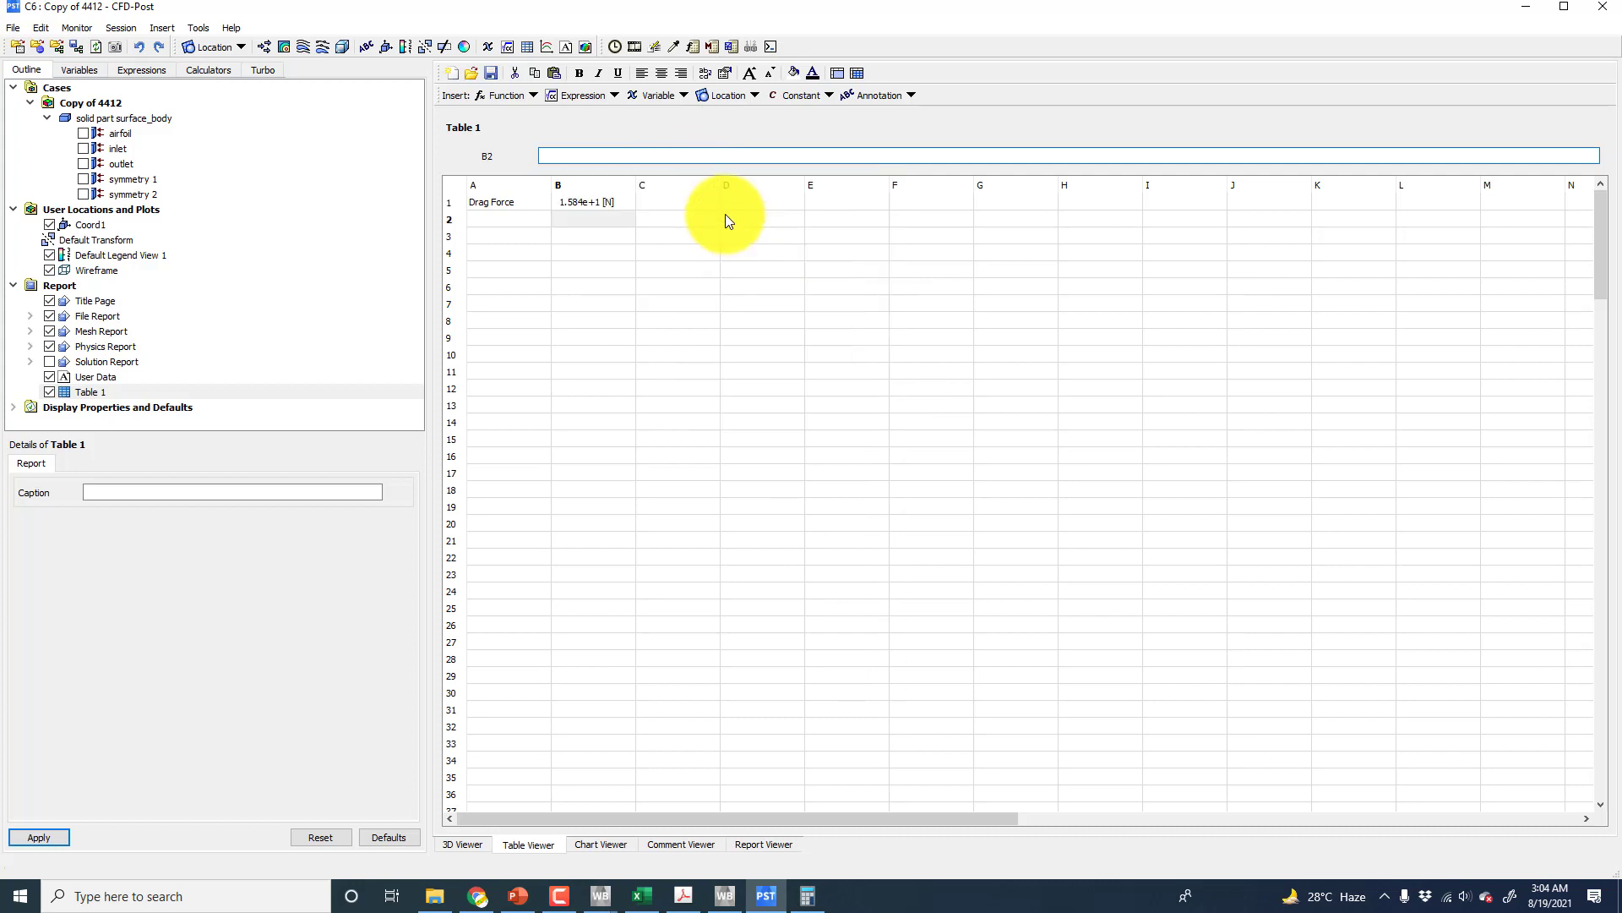
- Format the drag force value in cell B1 as Fixed with a precision of six decimals
{"action": "left_click", "coordinate": [590, 202]}
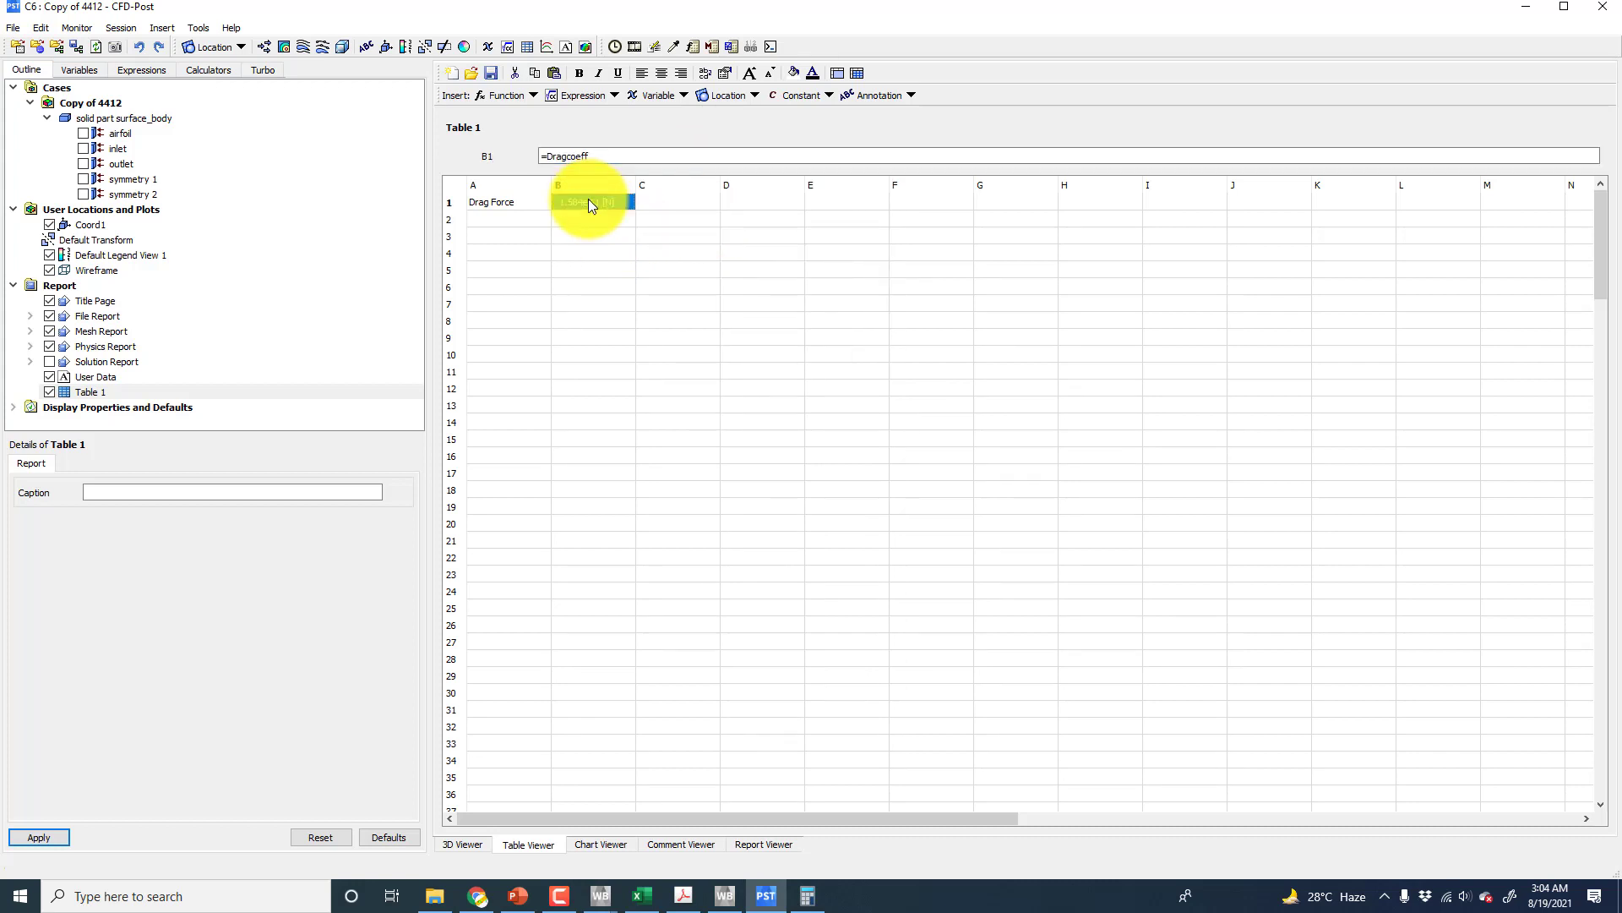
{"action": "left_click", "coordinate": [722, 74]}
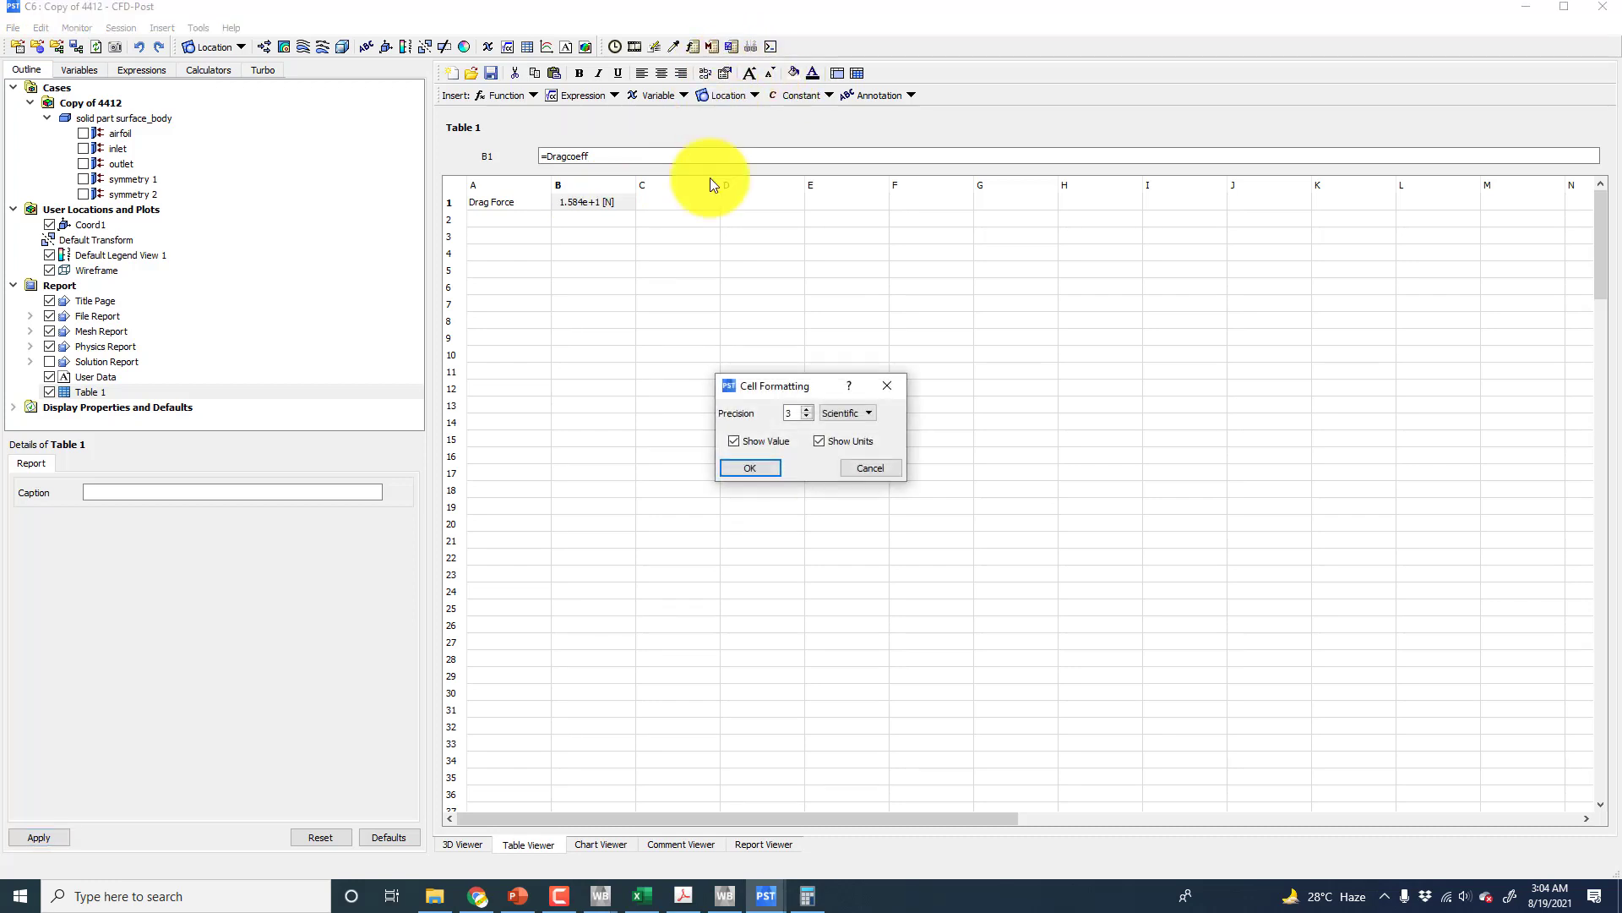
{"action": "left_click", "coordinate": [845, 418]}
{"action": "left_click", "coordinate": [845, 429]}
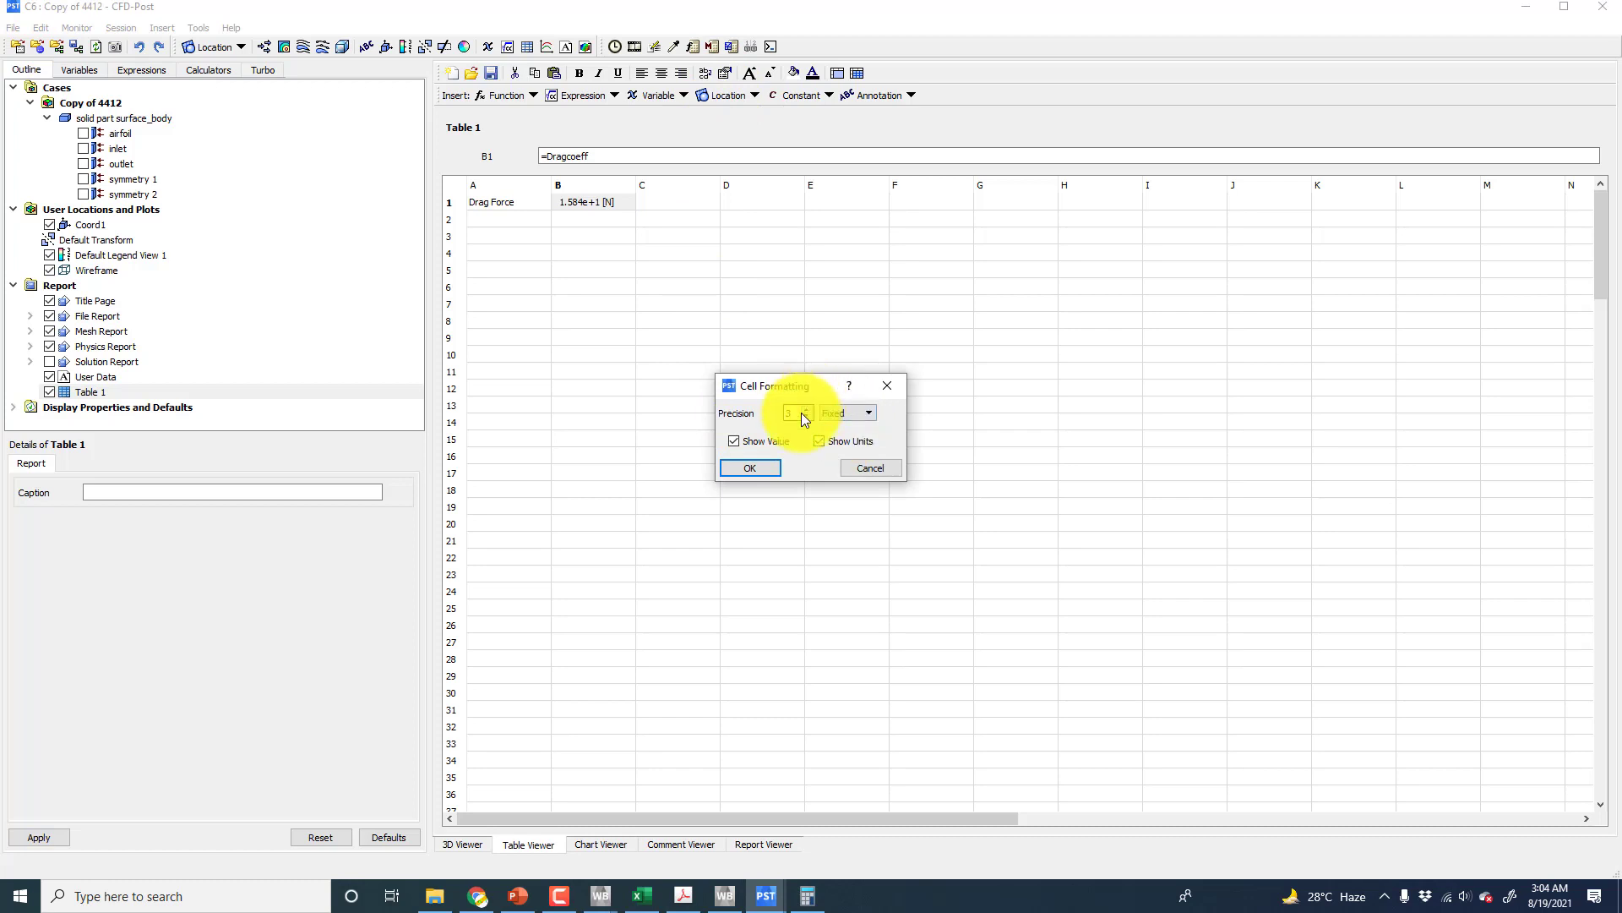
{"action": "left_click", "coordinate": [809, 409]}
{"action": "left_click", "coordinate": [762, 468]}
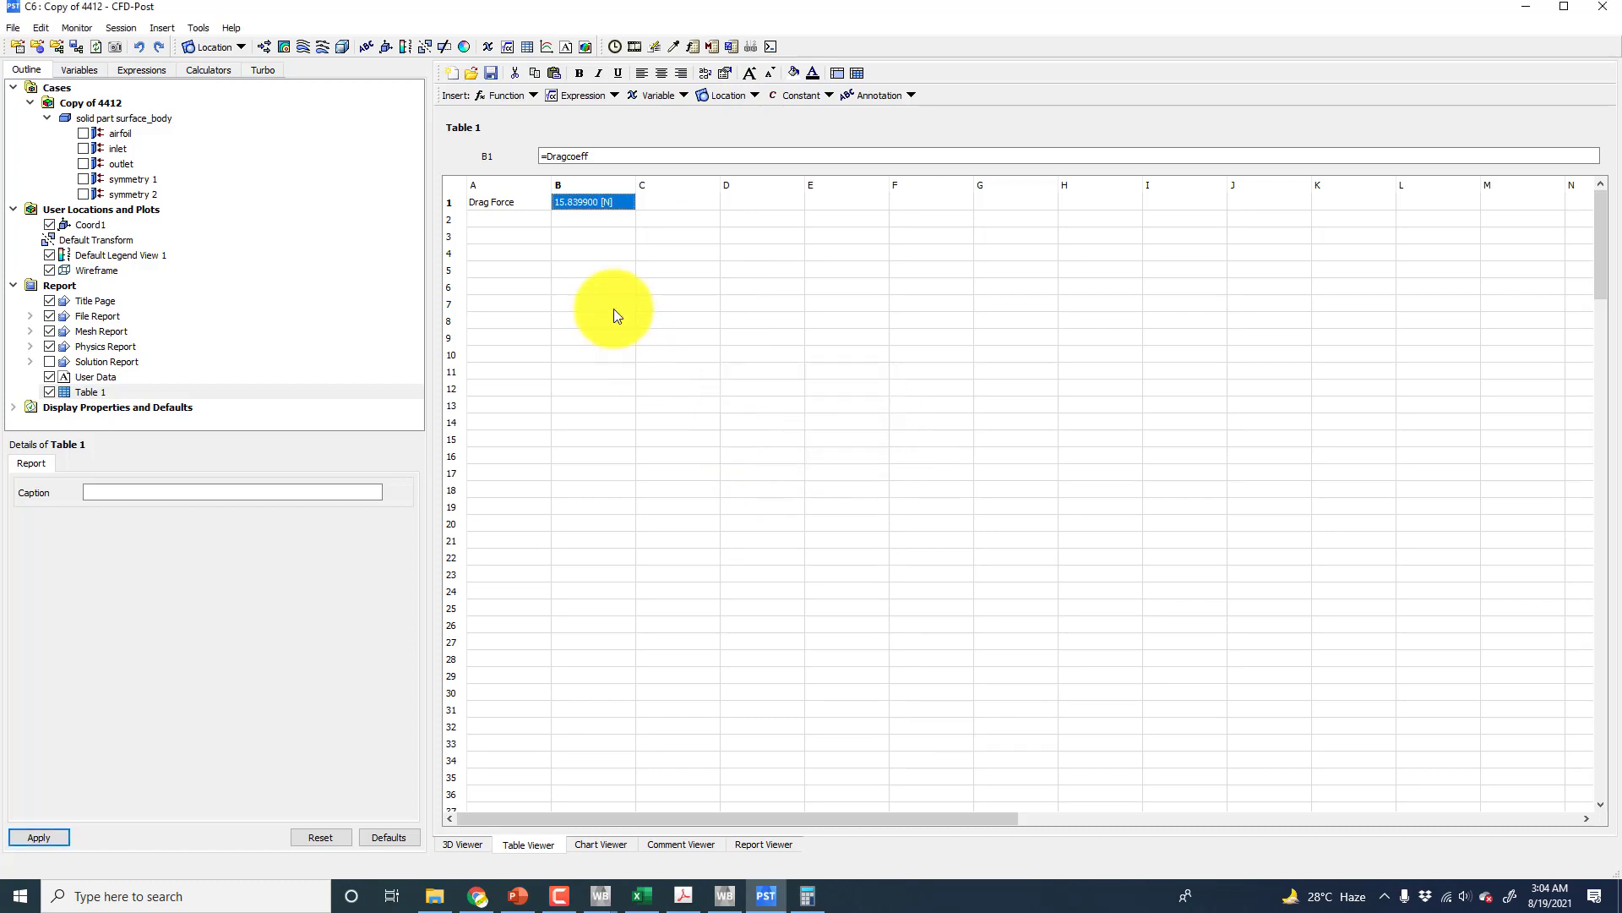
{"action": "left_click", "coordinate": [576, 220]}
{"action": "left_click", "coordinate": [565, 203]}
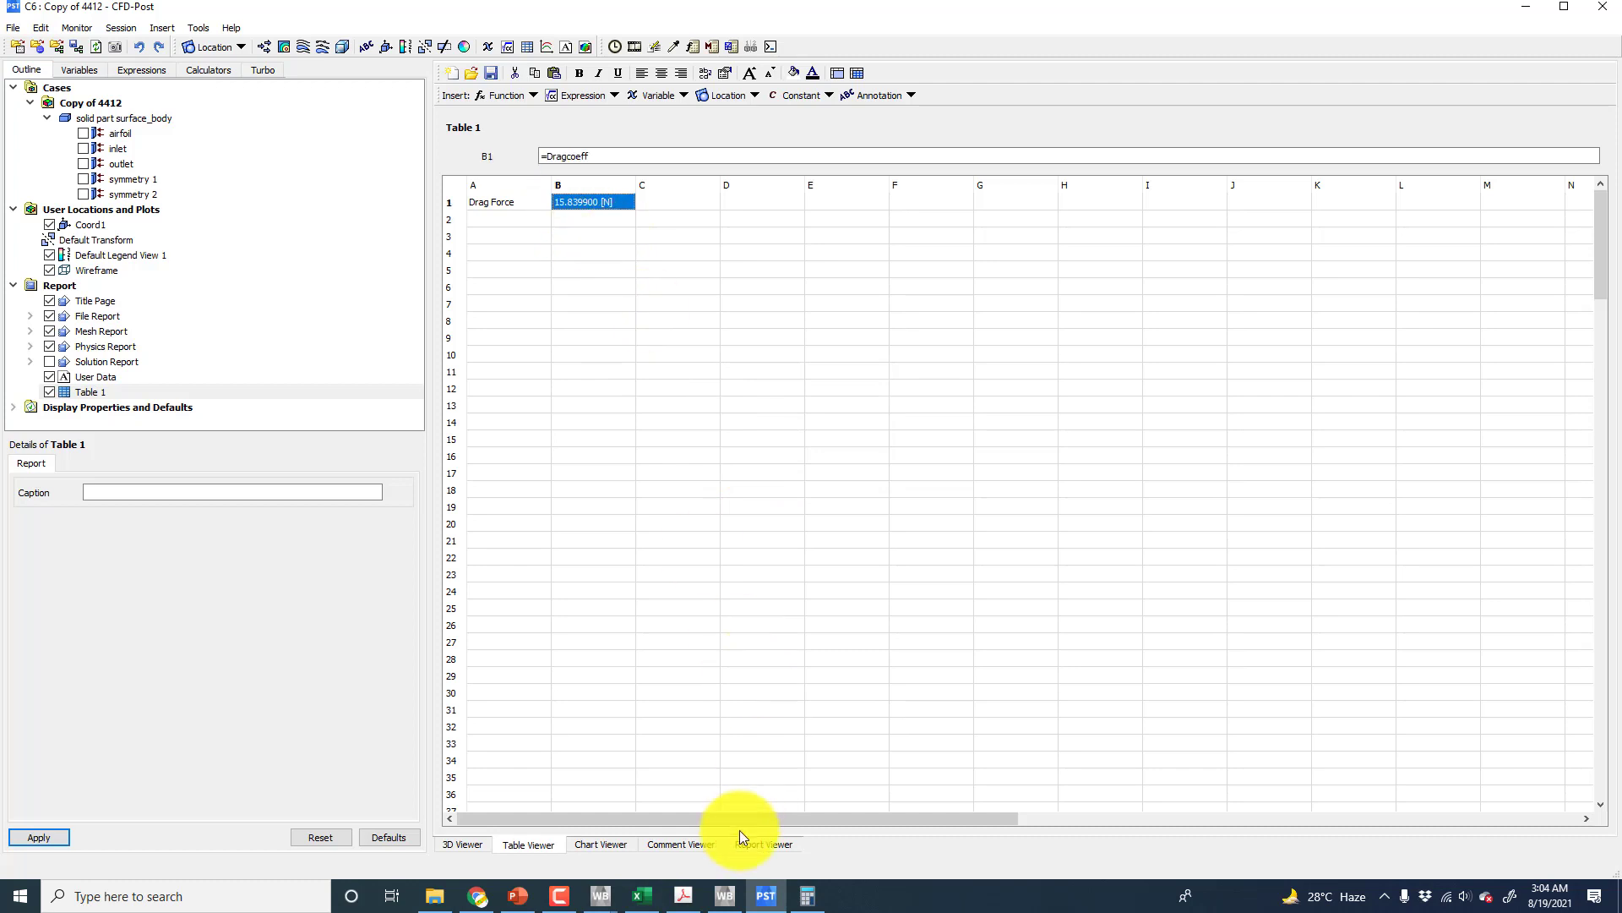
- Switch to the AoA_Sin_Cosine.xlsx workbook in Excel, place its window beside the CFD-Post table, and compare the drag force in cell I2
{"action": "left_click", "coordinate": [642, 894]}
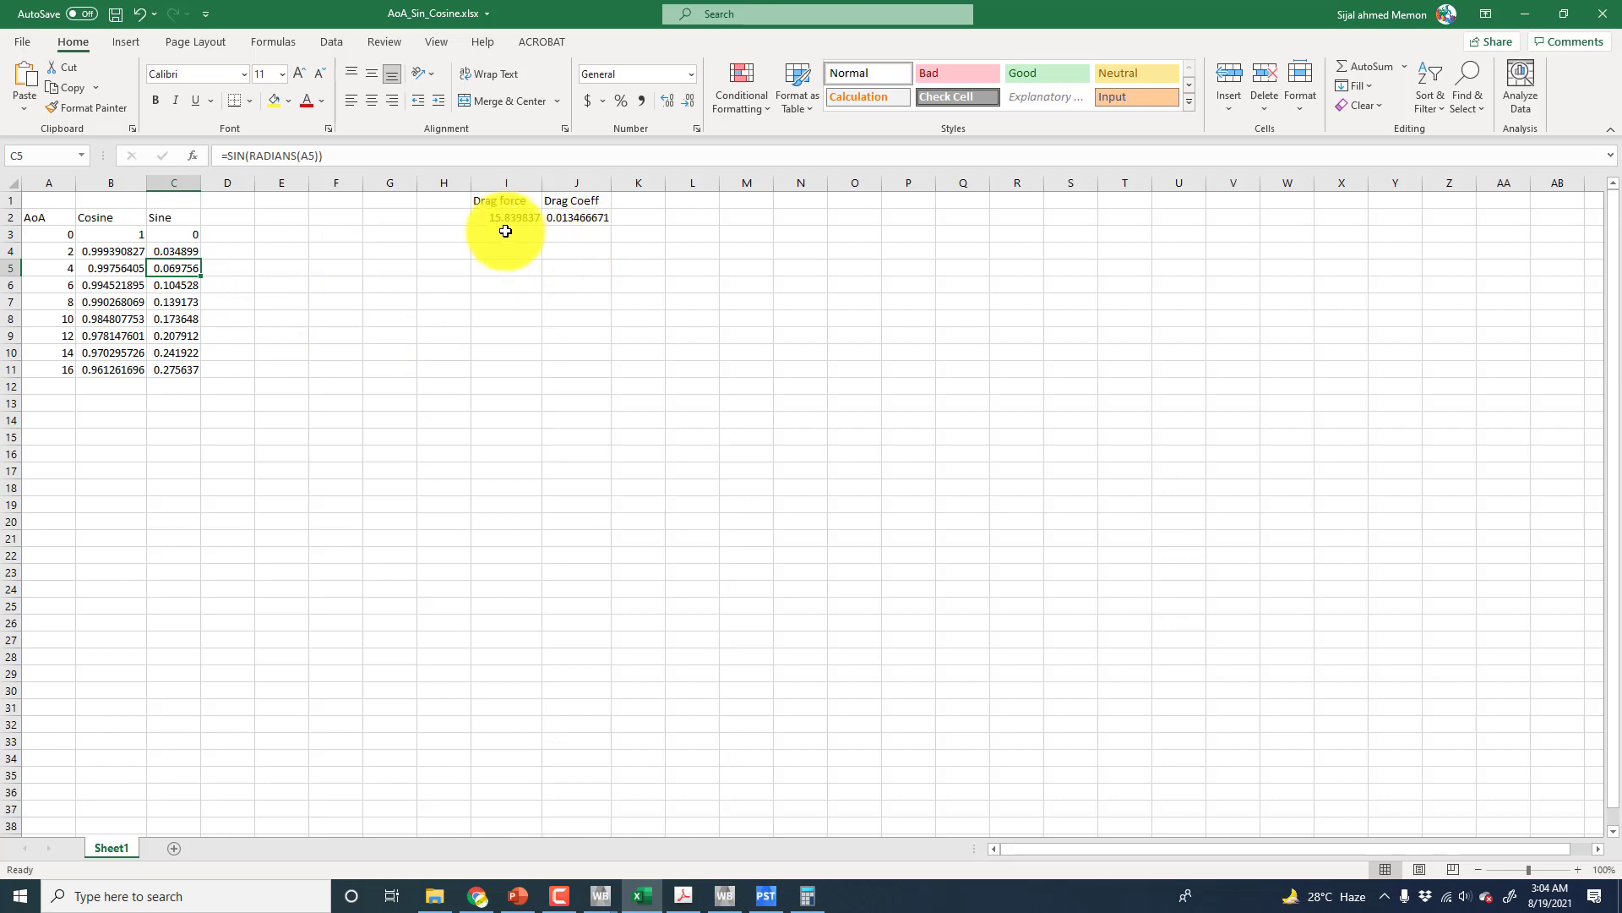
{"action": "double_click", "coordinate": [610, 13]}
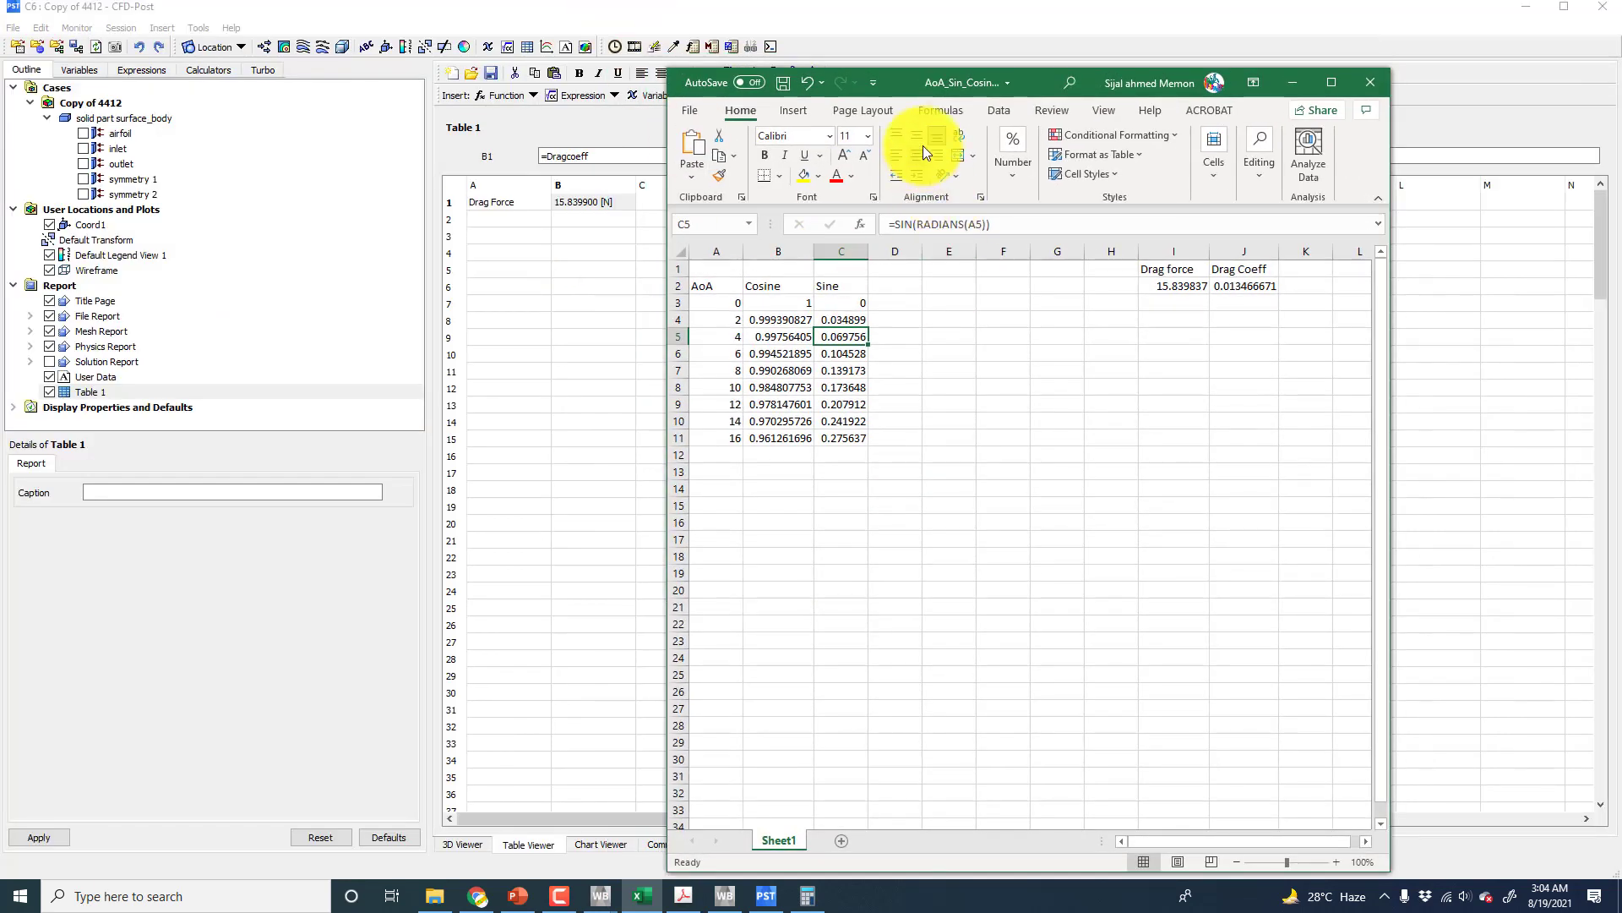
{"action": "left_click_drag", "start_coordinate": [884, 79], "coordinate": [1023, 81]}
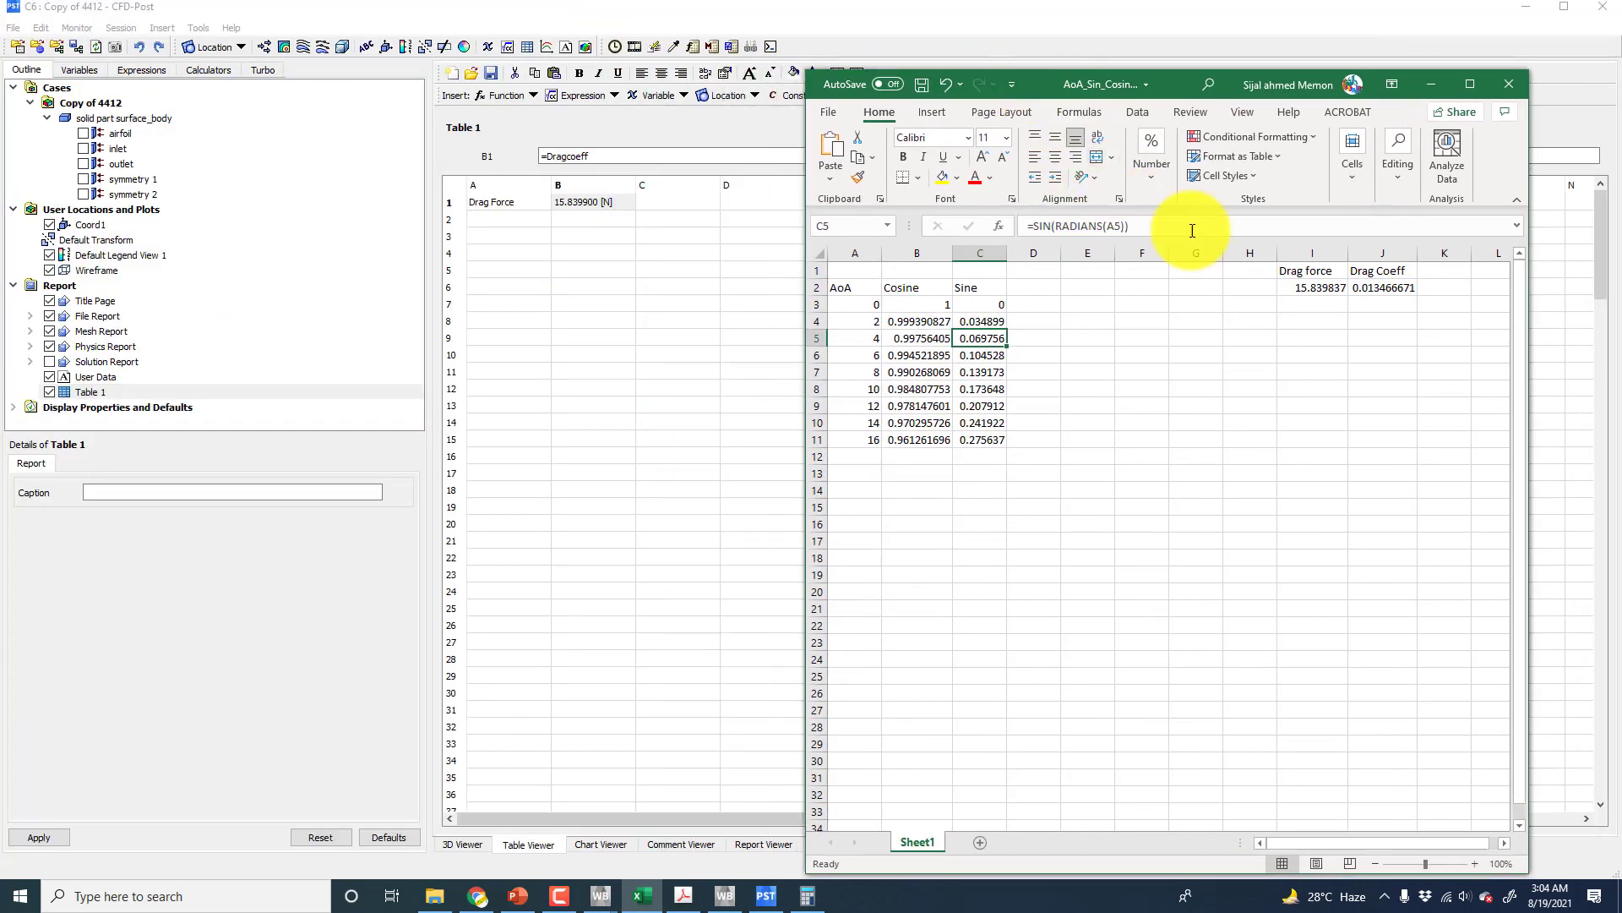
{"action": "left_click", "coordinate": [1309, 291]}
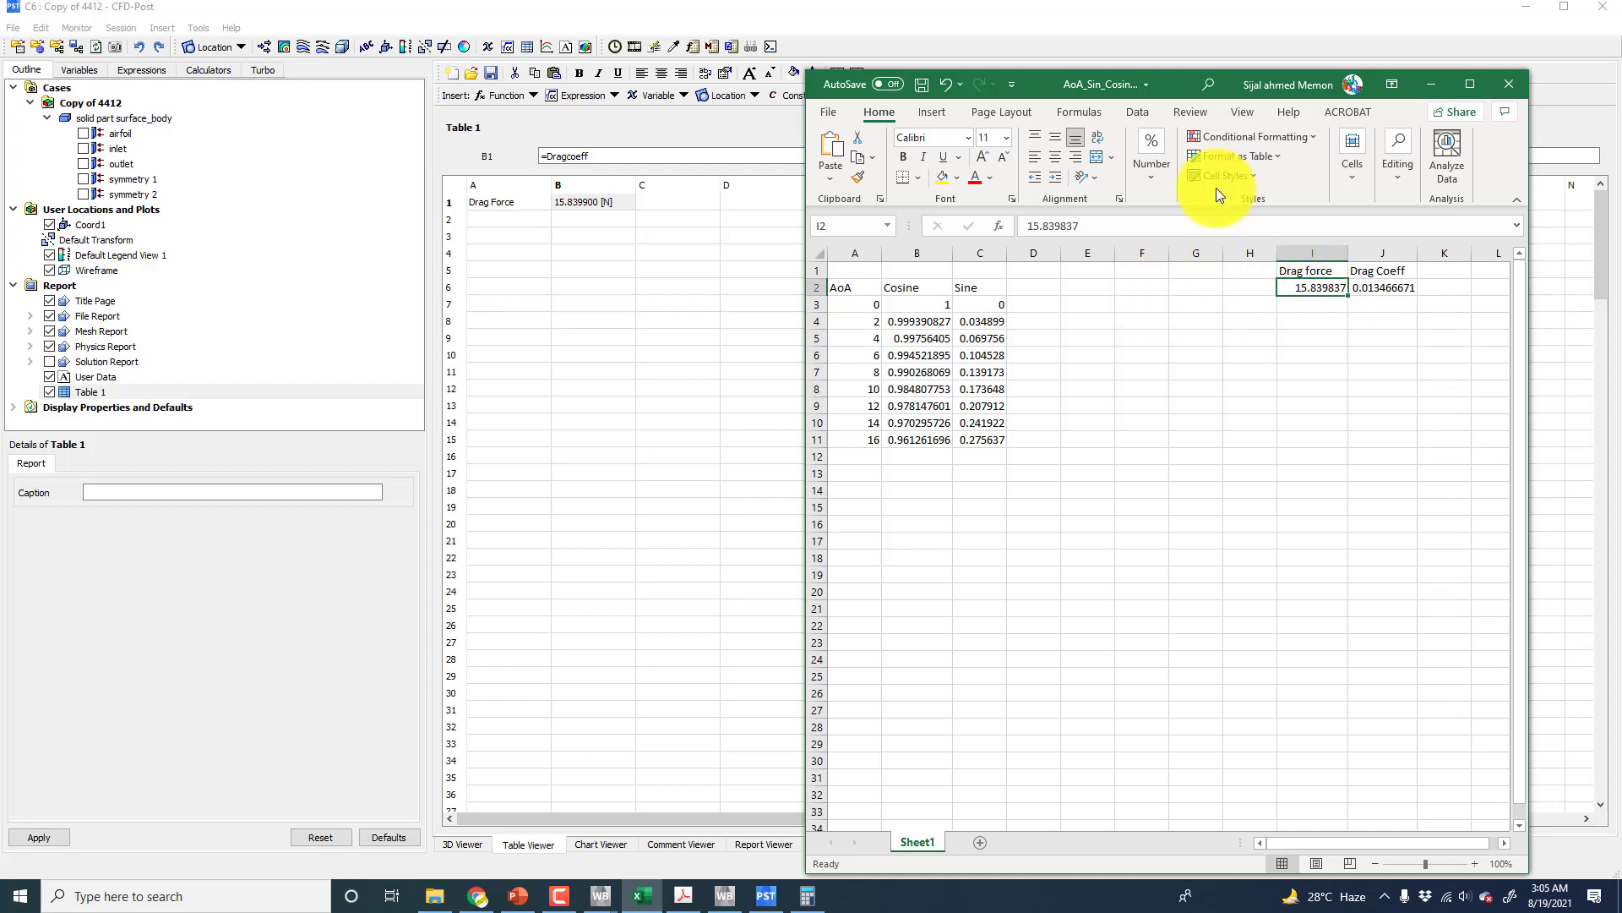
- Return to the Dragcoeff definition in CFD-Post, append a division with an opening bracket, and consult the drag coefficient formula in the PowerPoint slide
{"action": "mouse_move", "coordinate": [682, 894]}
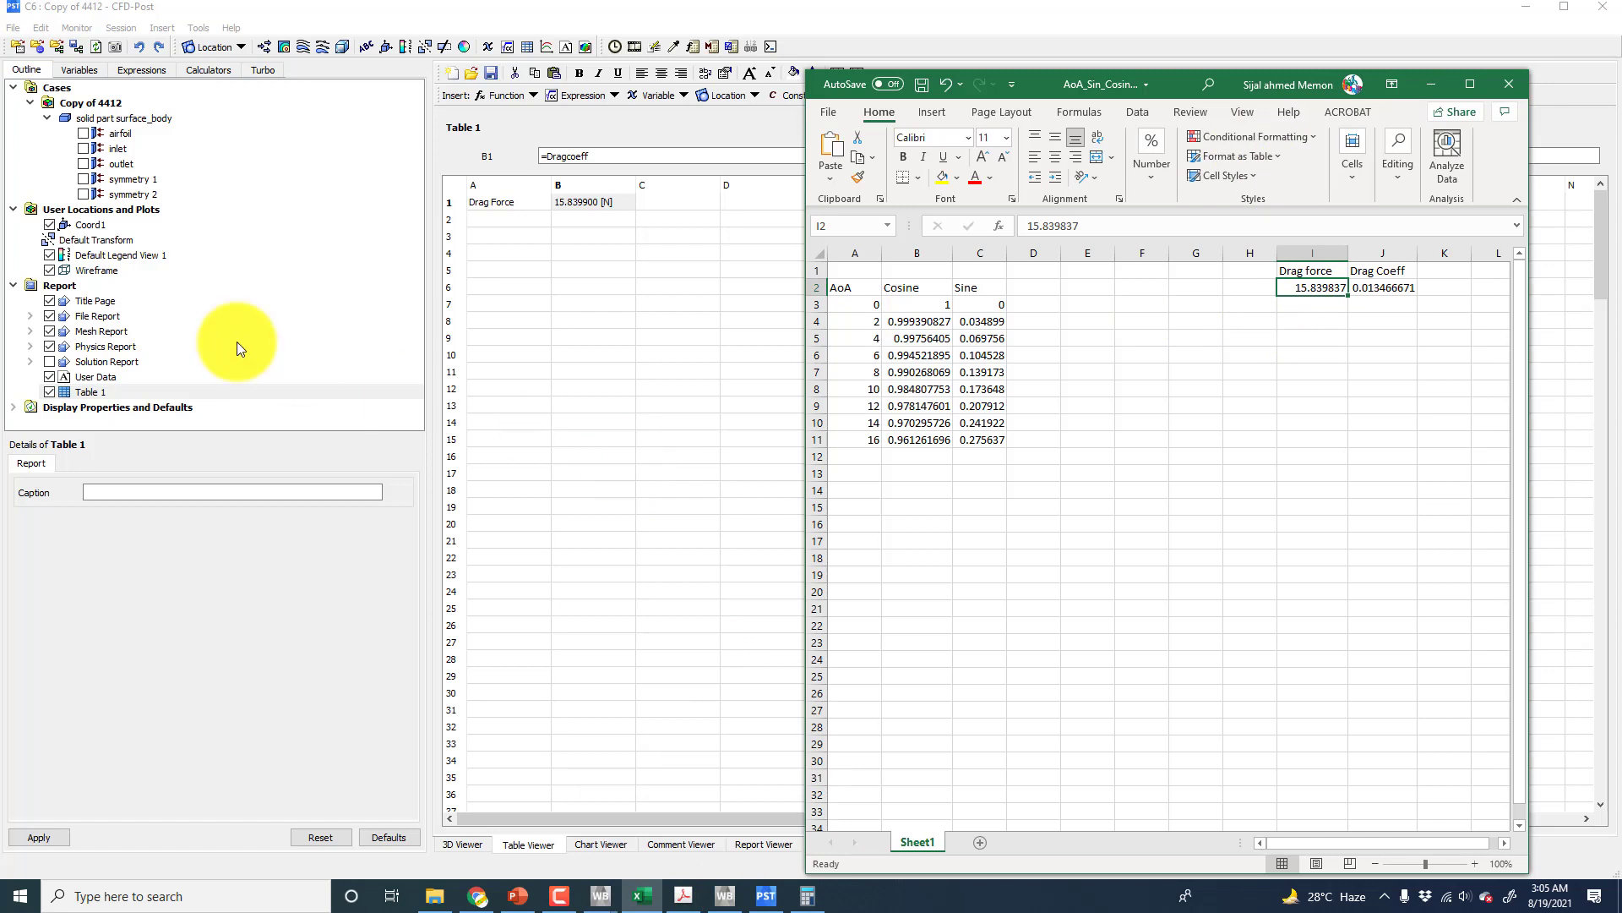
{"action": "left_click", "coordinate": [134, 71]}
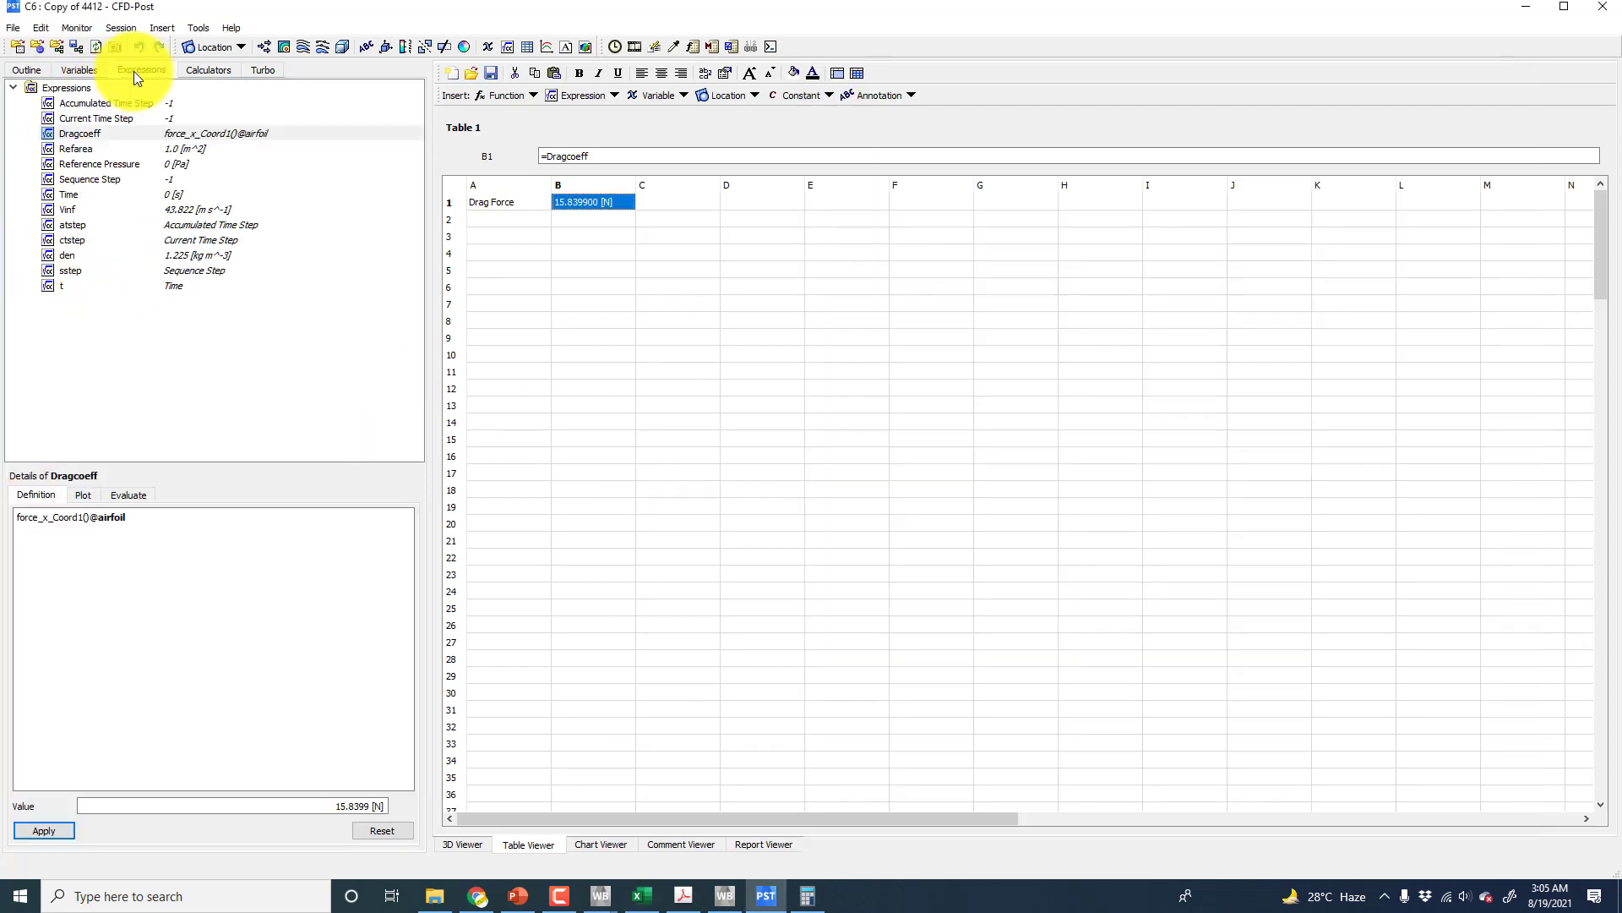
{"action": "left_click", "coordinate": [163, 517]}
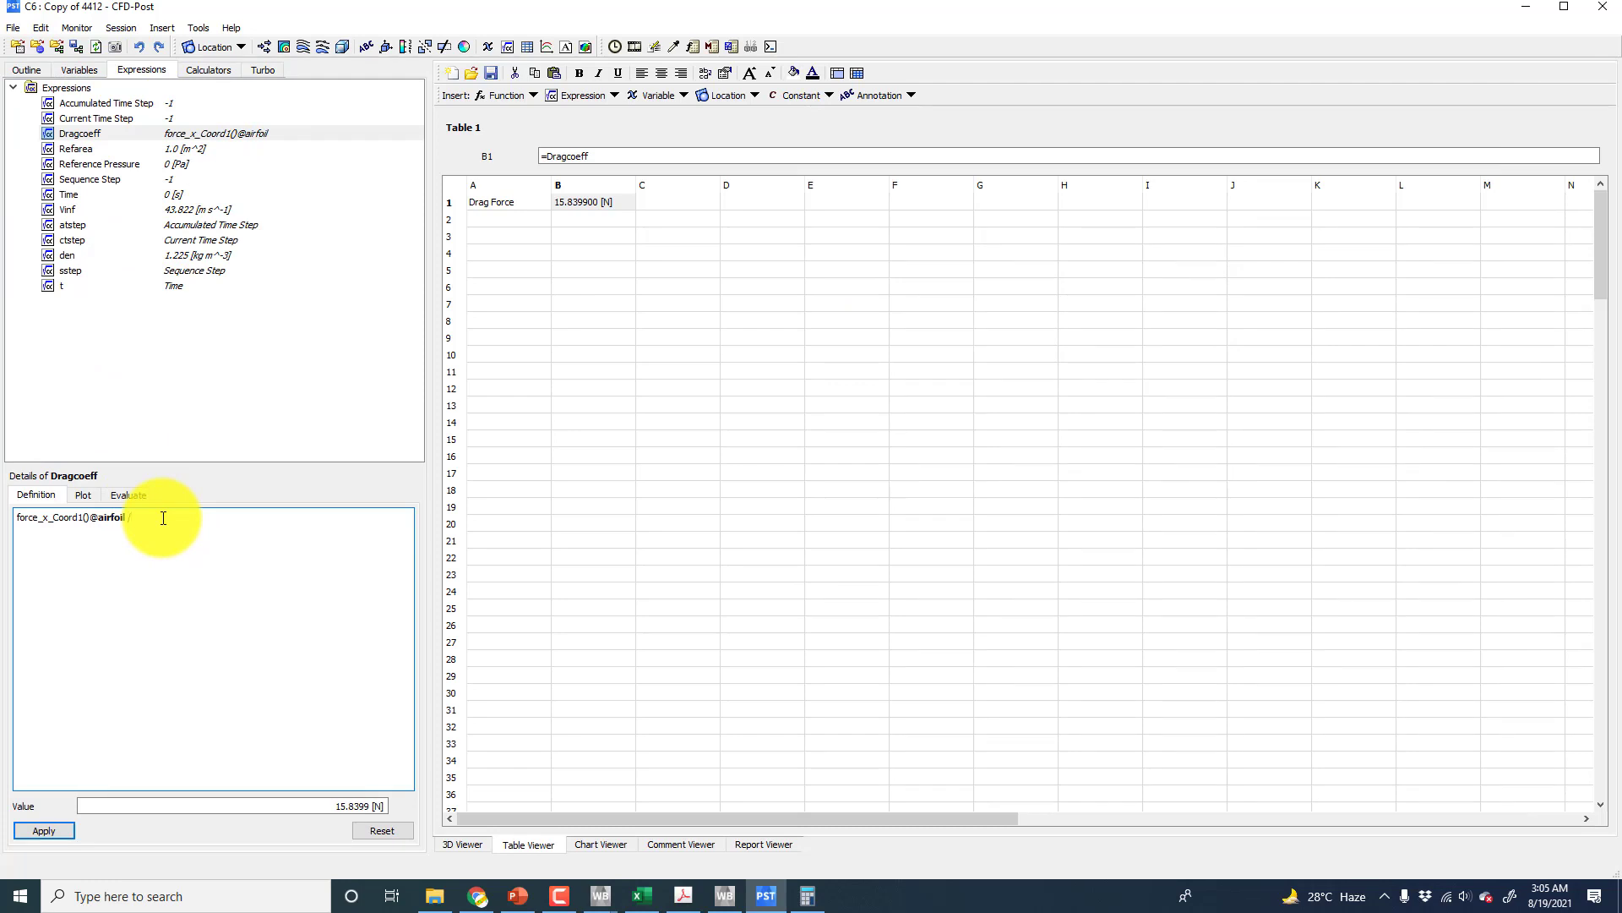
{"action": "type", "text": "/("}
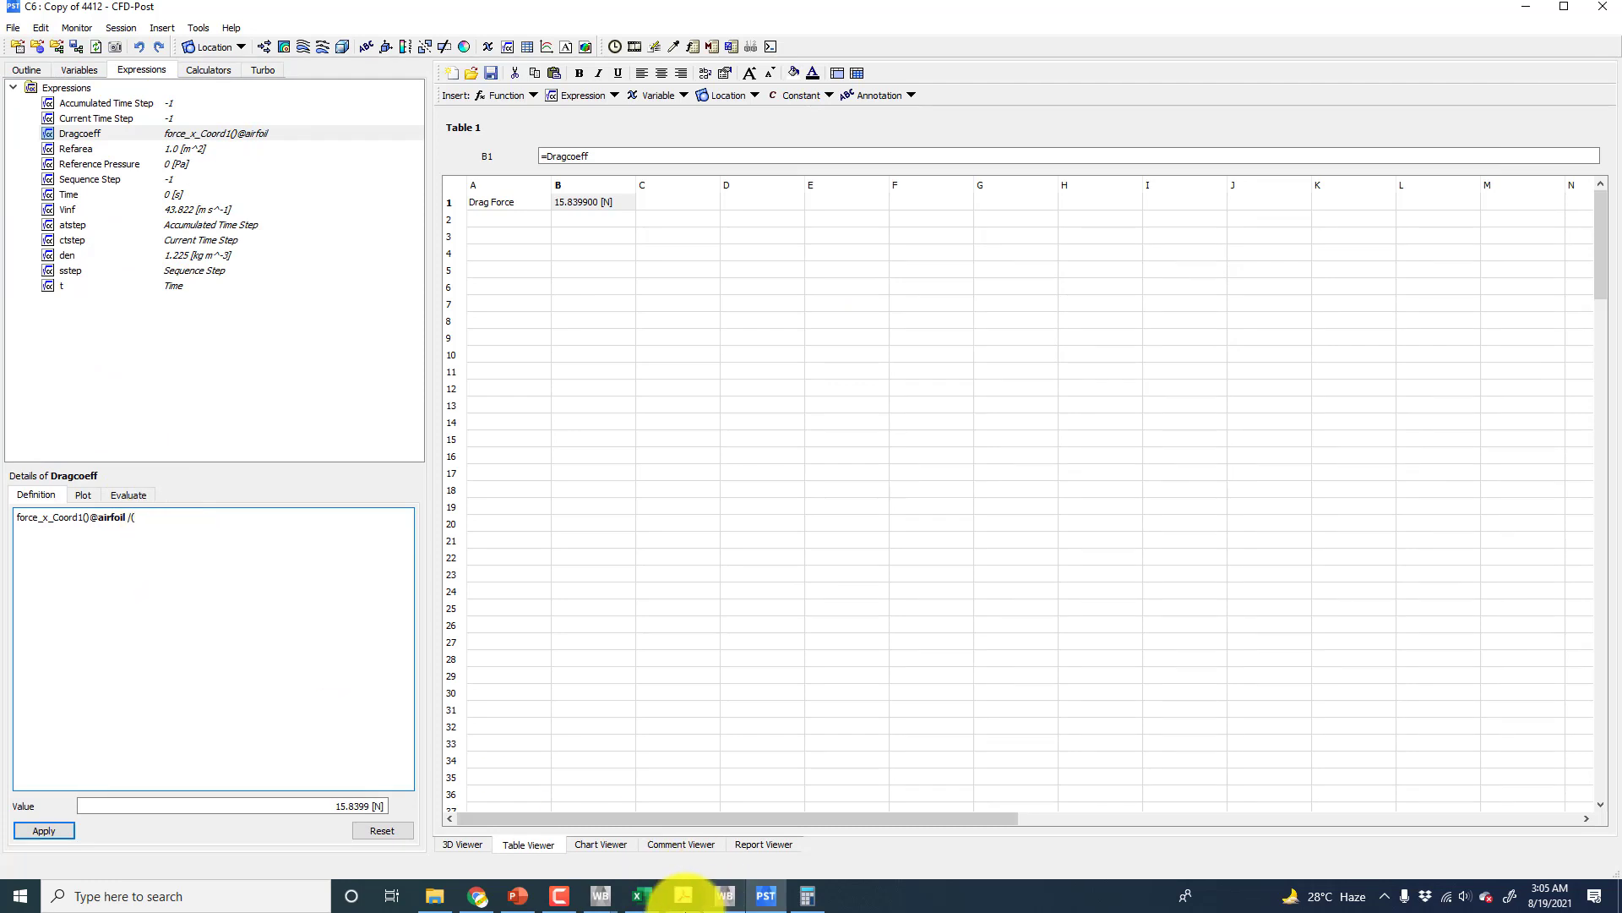
{"action": "left_click", "coordinate": [641, 896]}
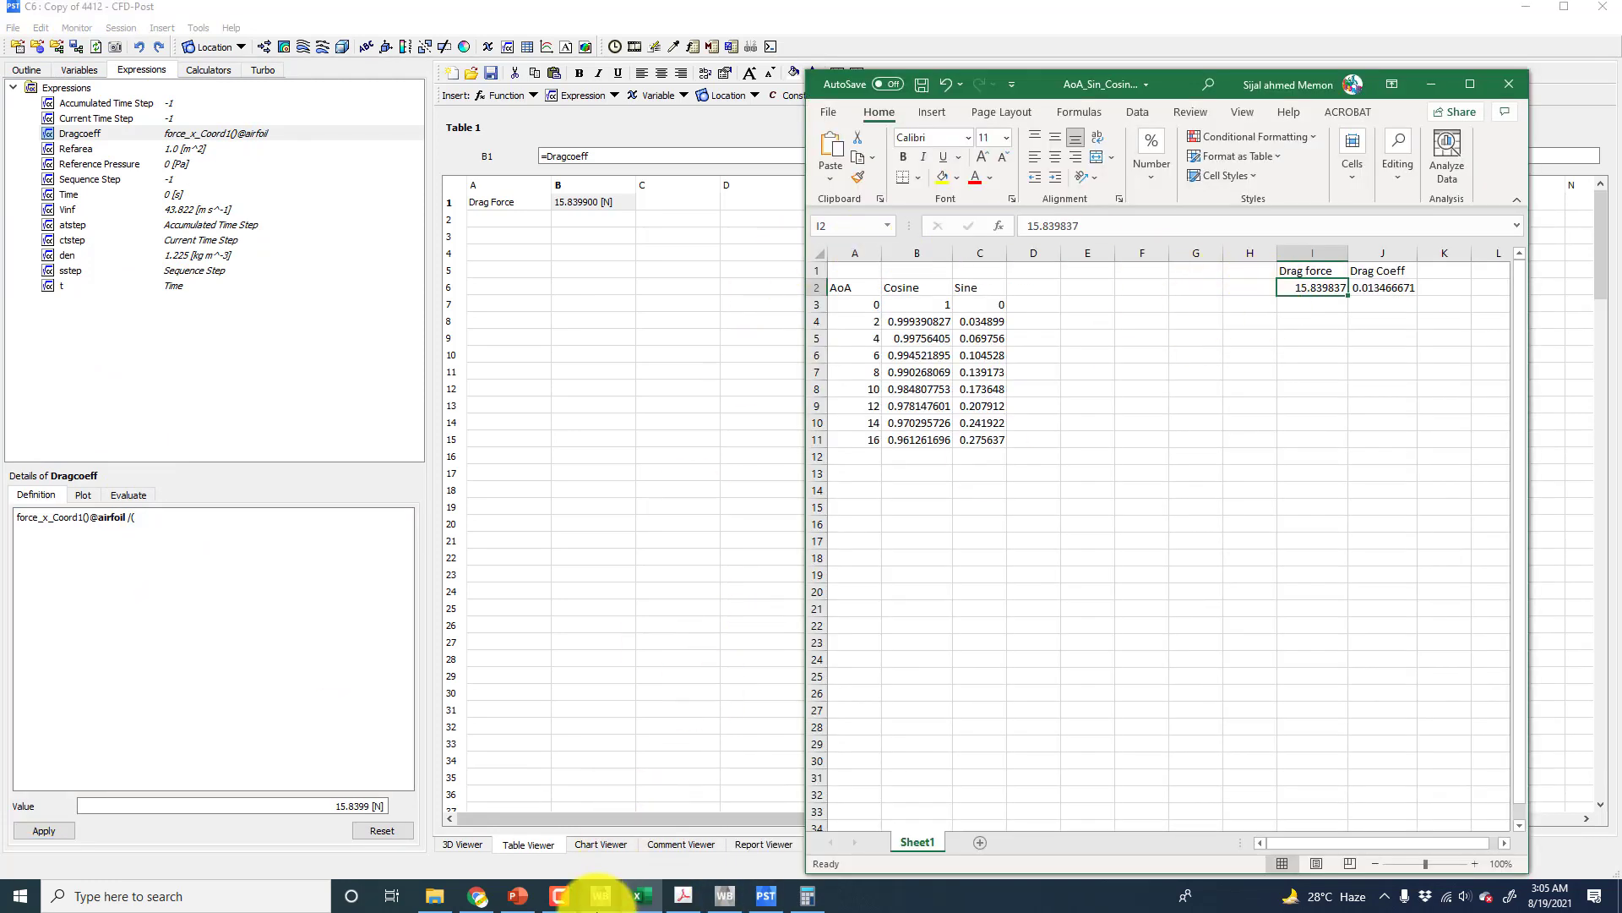
{"action": "left_click", "coordinate": [518, 896]}
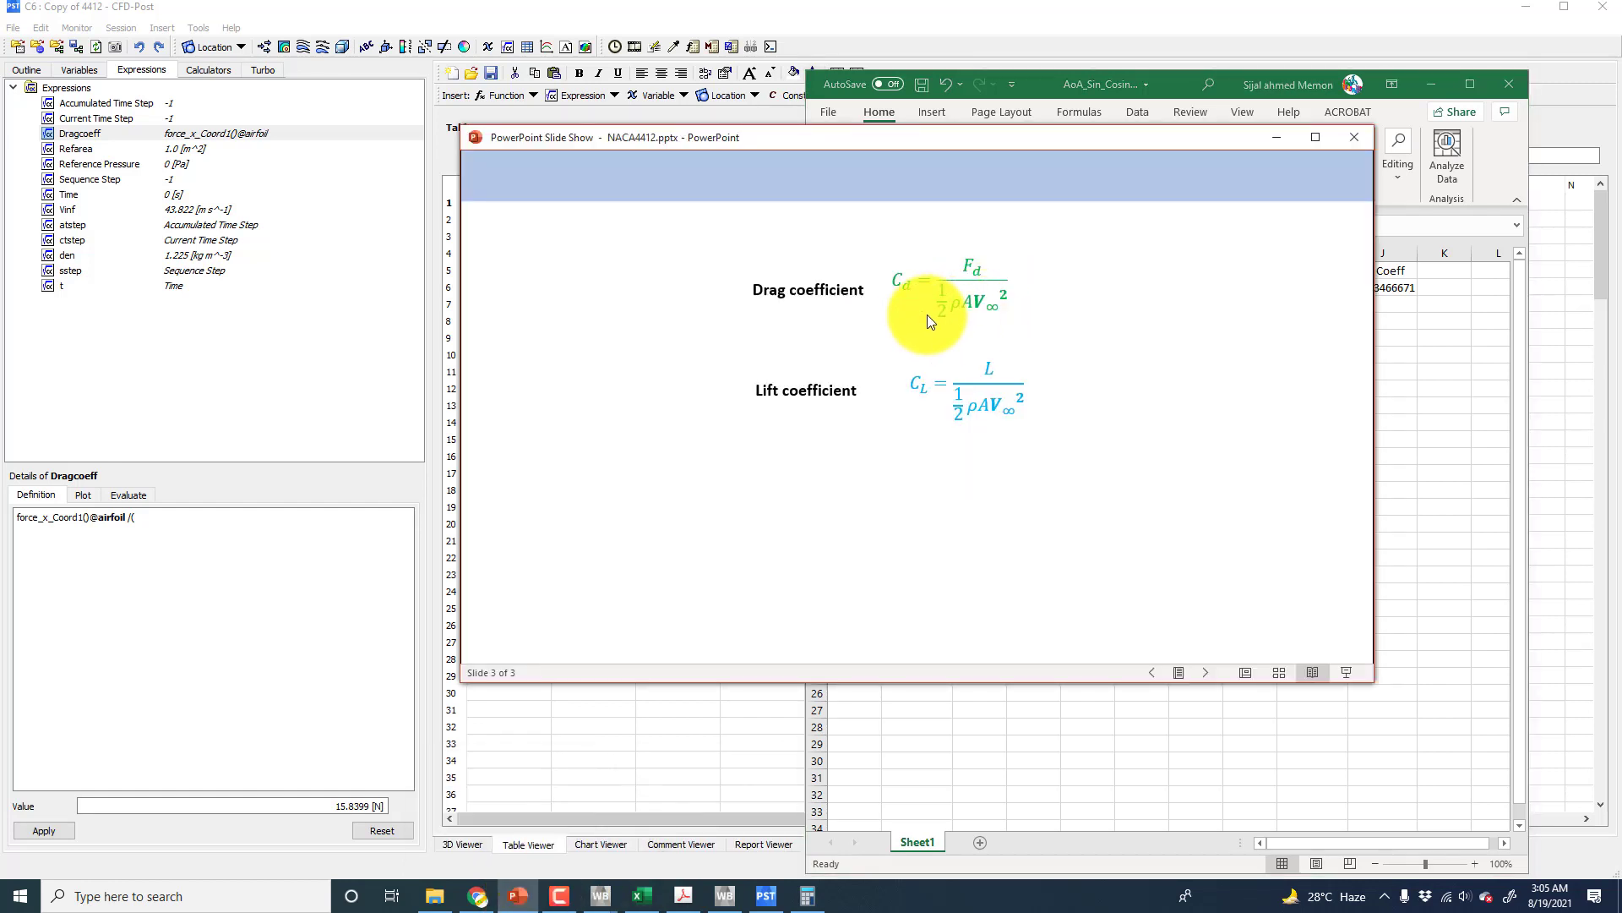
- Start the denominator of the Dragcoeff definition in CFD-Post with 0.5 multiplied by the den expression
{"action": "left_click", "coordinate": [177, 518]}
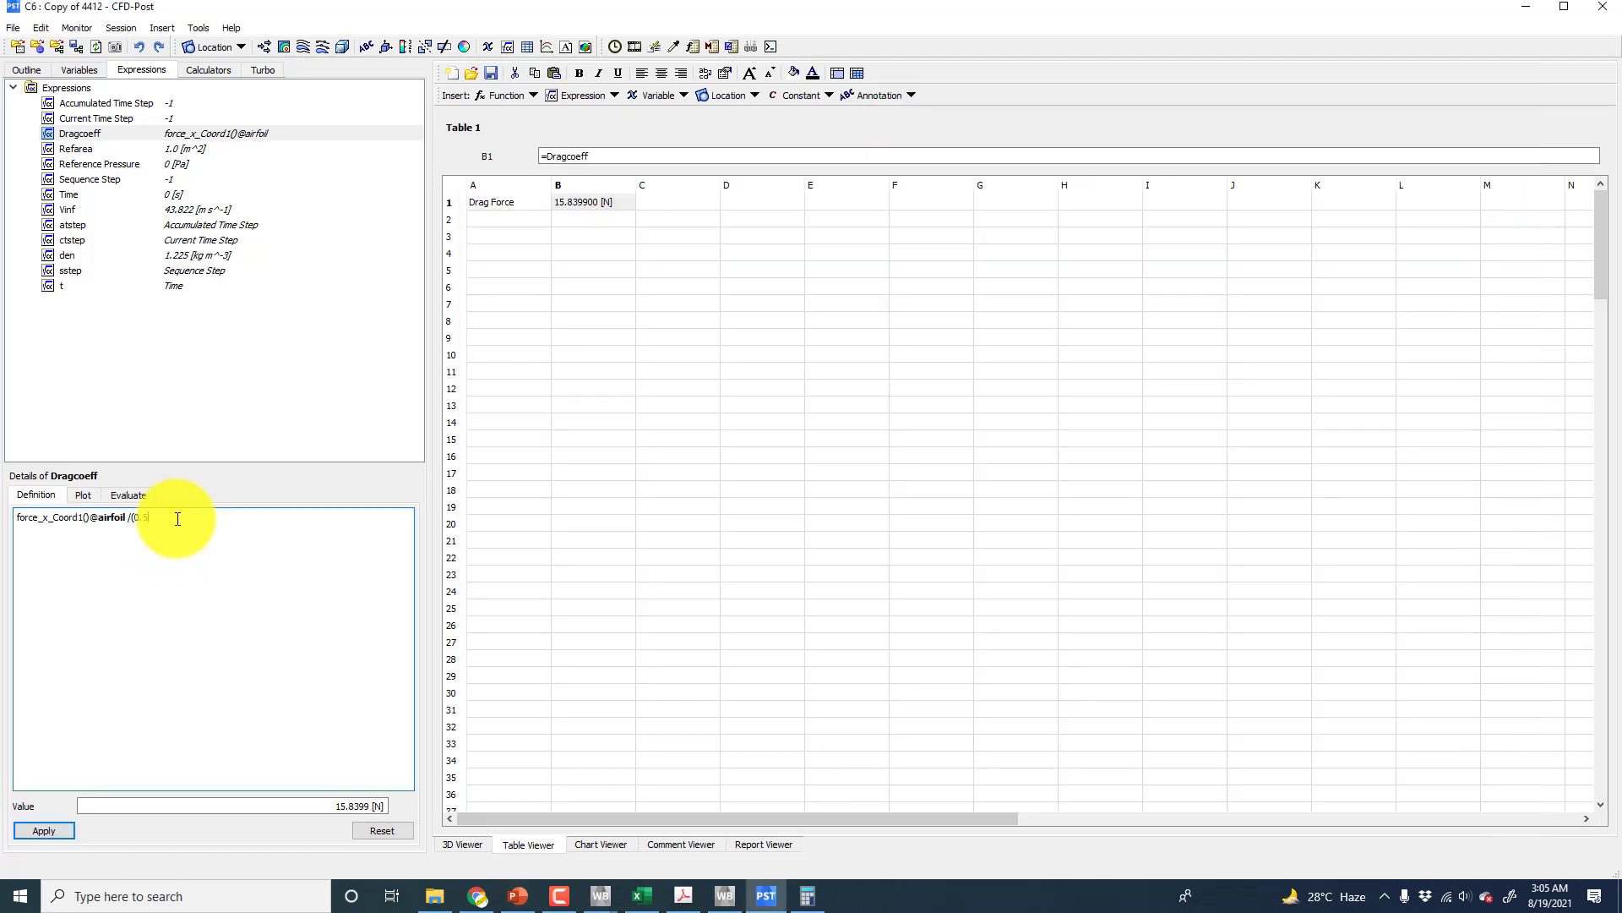
{"action": "right_click", "coordinate": [174, 518]}
{"action": "left_click", "coordinate": [165, 513]}
{"action": "right_click", "coordinate": [166, 512]}
{"action": "mouse_move", "coordinate": [229, 544]}
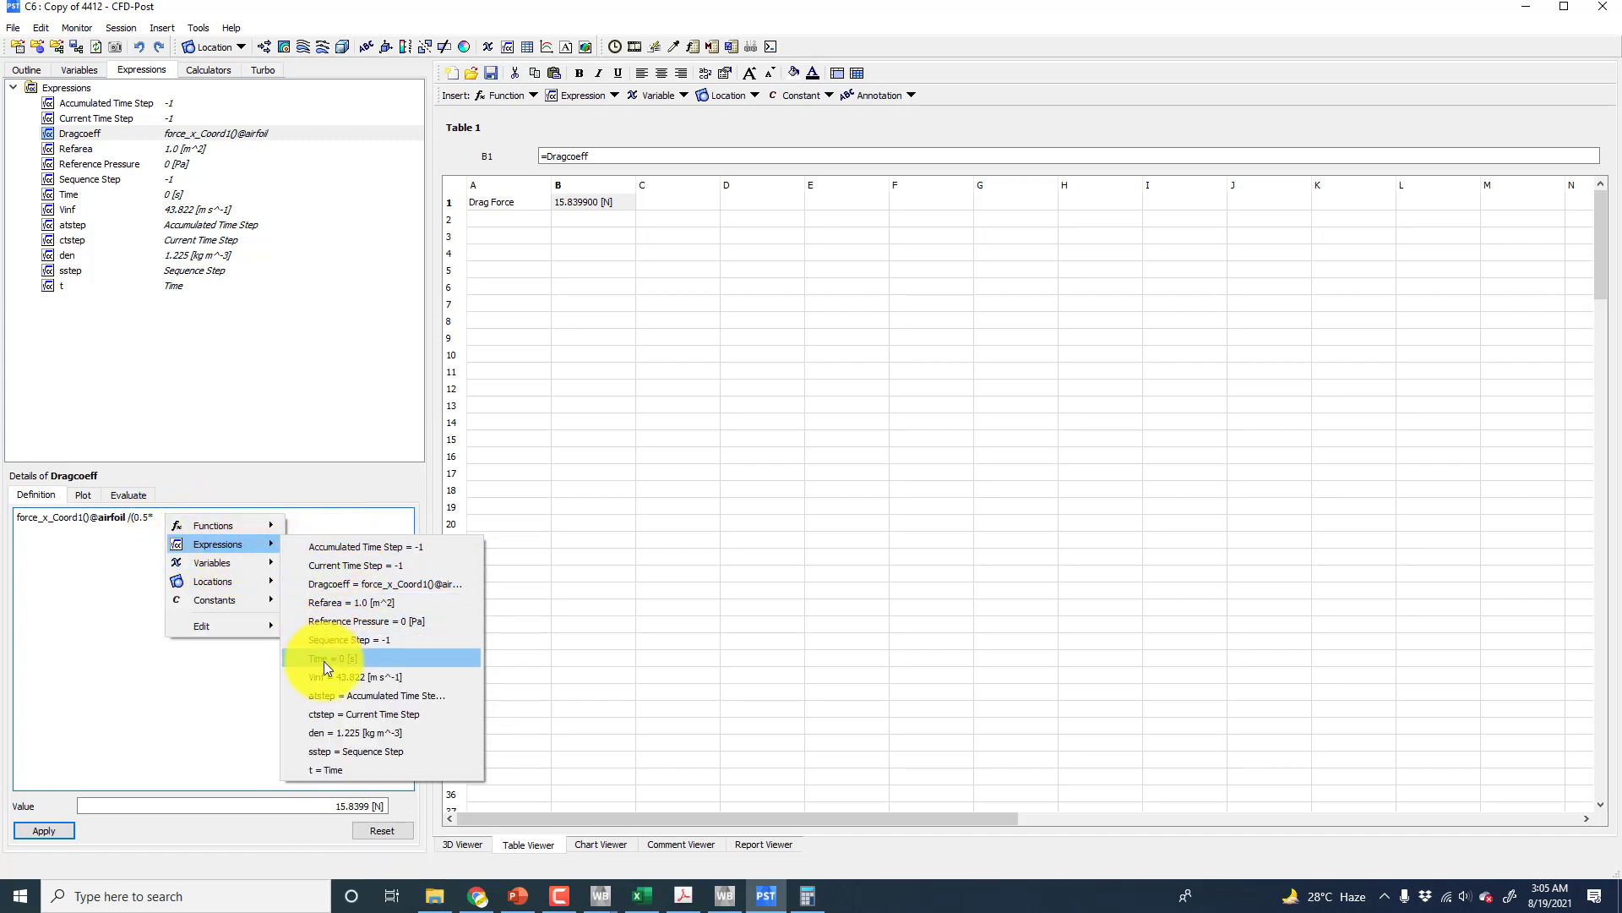
{"action": "left_click", "coordinate": [322, 734]}
{"action": "type", "text": "*"}
- Complete the Dragcoeff denominator with the Refarea expression multiplied by (Vinf^2), close the brackets and apply the definition
{"action": "right_click", "coordinate": [201, 515]}
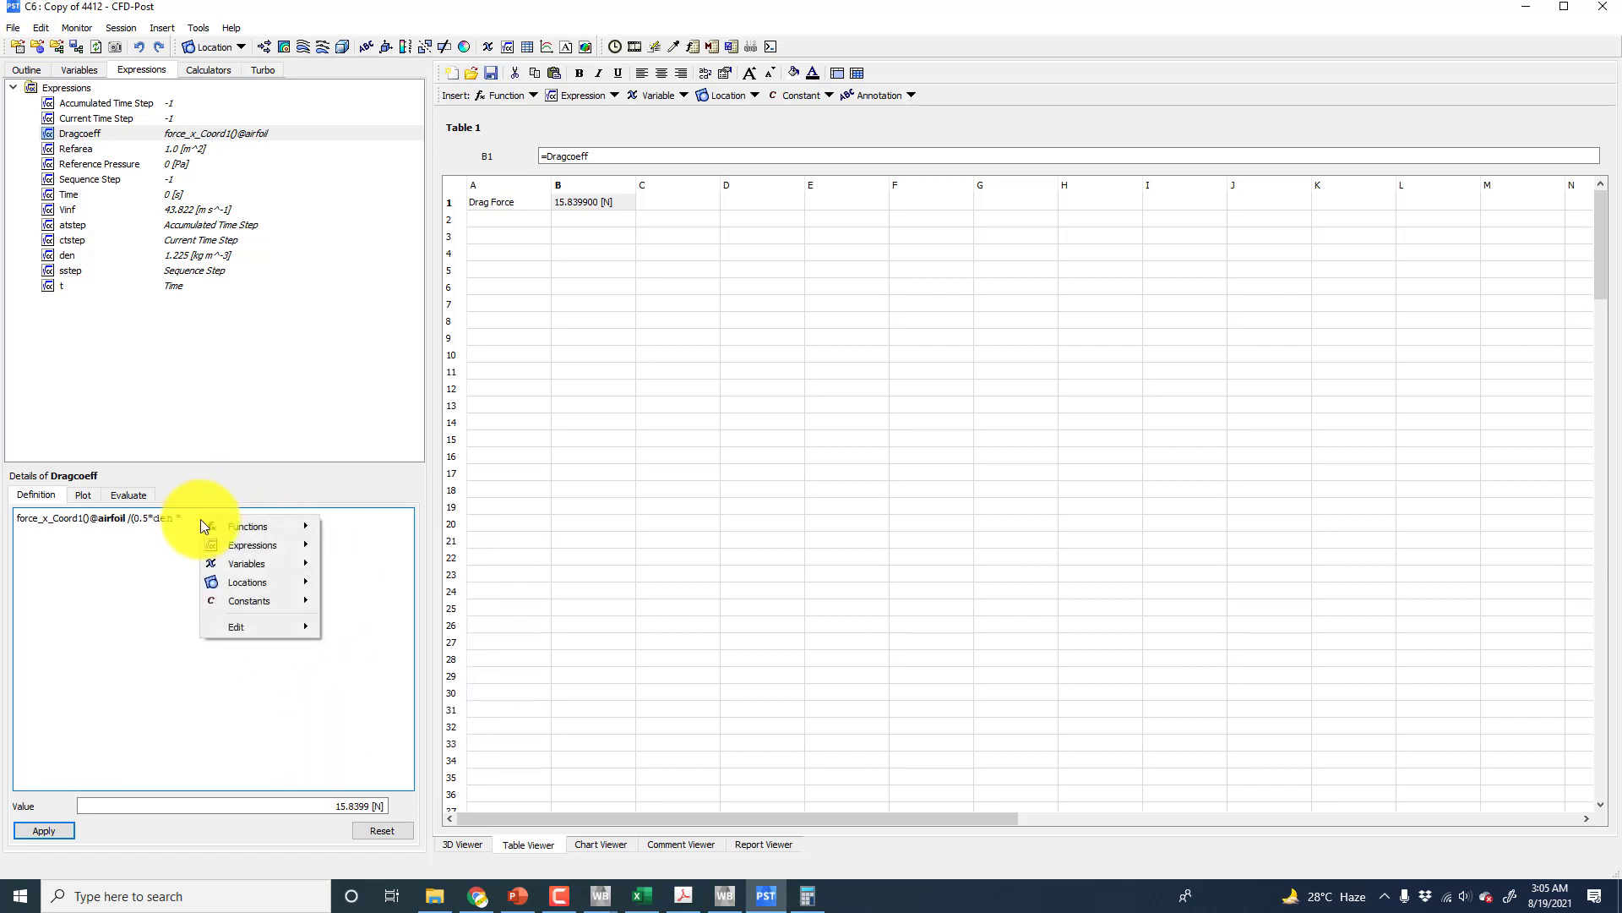
{"action": "mouse_move", "coordinate": [261, 547]}
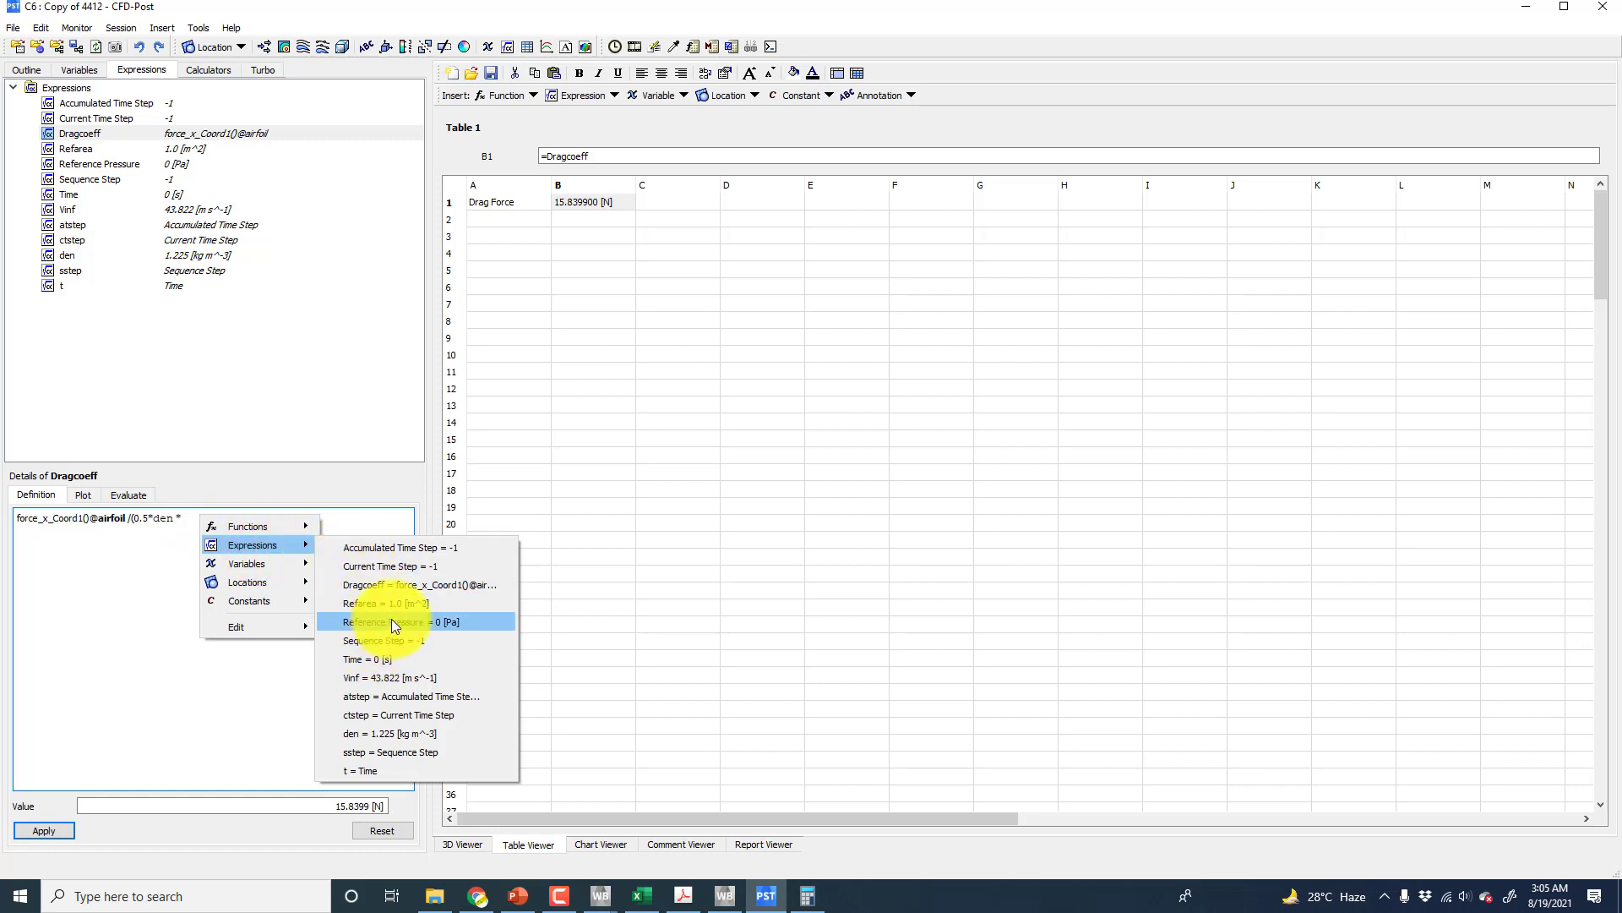
{"action": "left_click", "coordinate": [366, 605]}
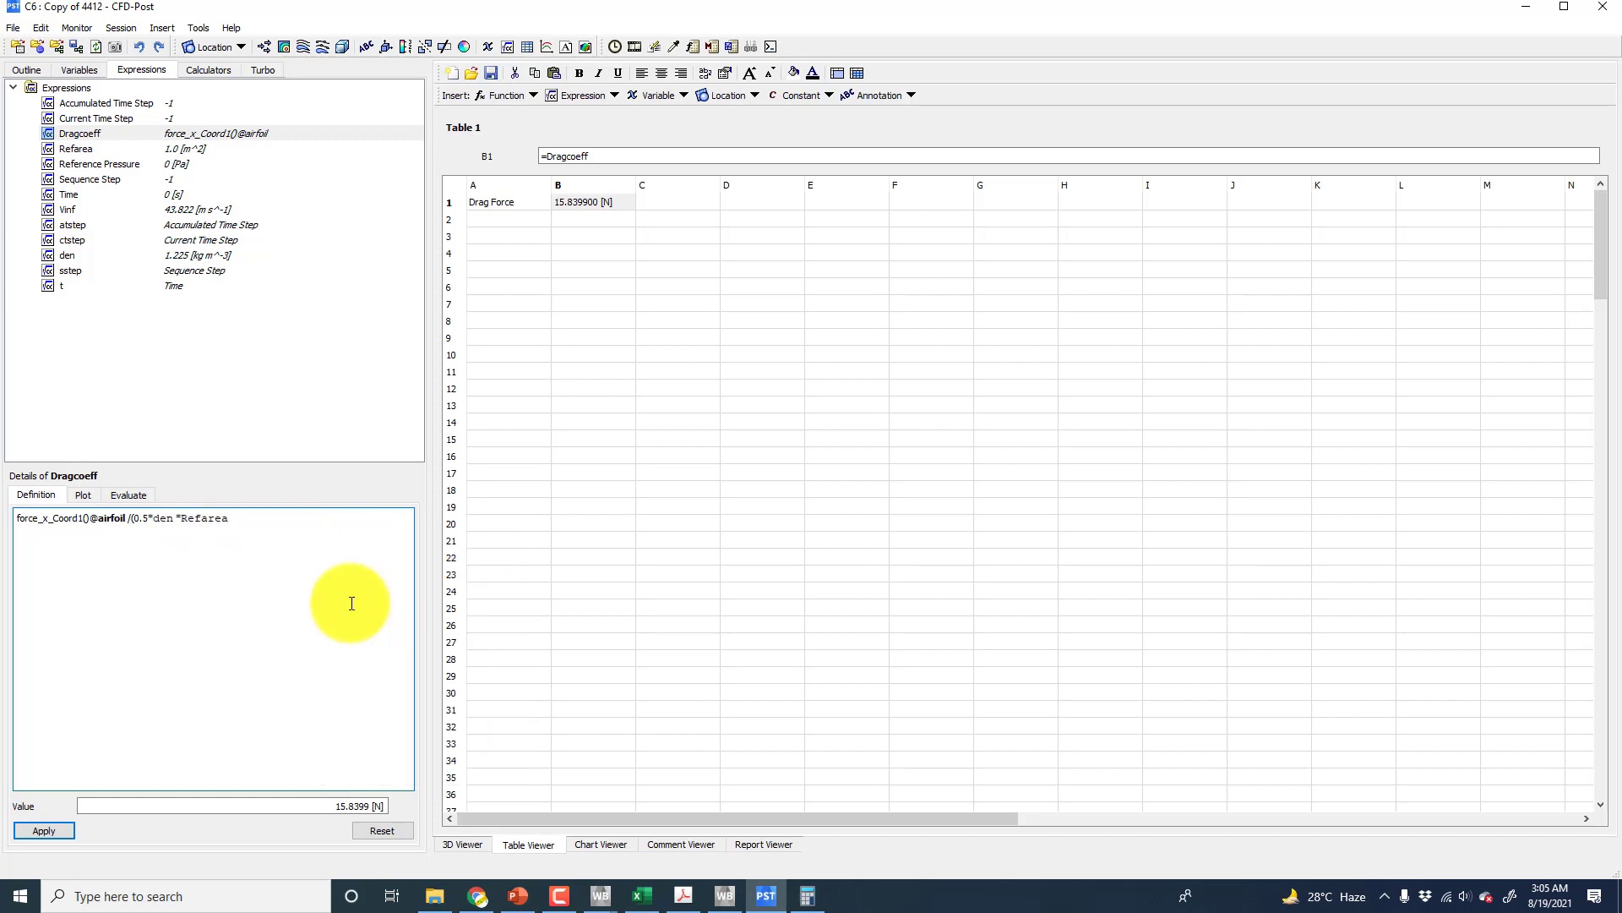
{"action": "type", "text": "*"}
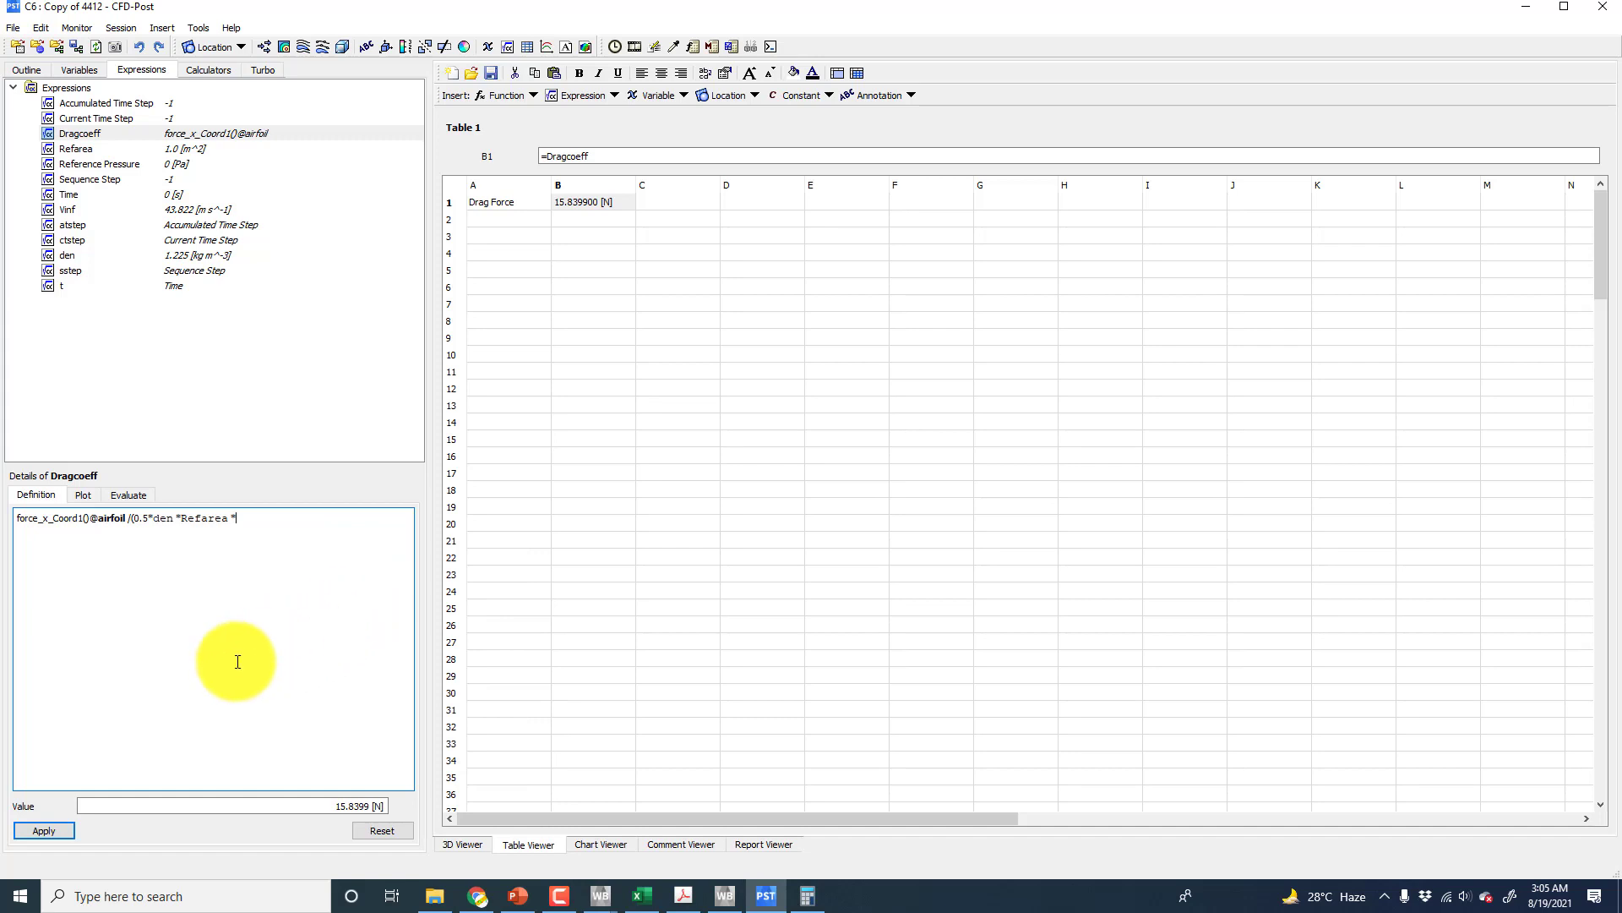
{"action": "right_click", "coordinate": [253, 522]}
{"action": "mouse_move", "coordinate": [319, 550]}
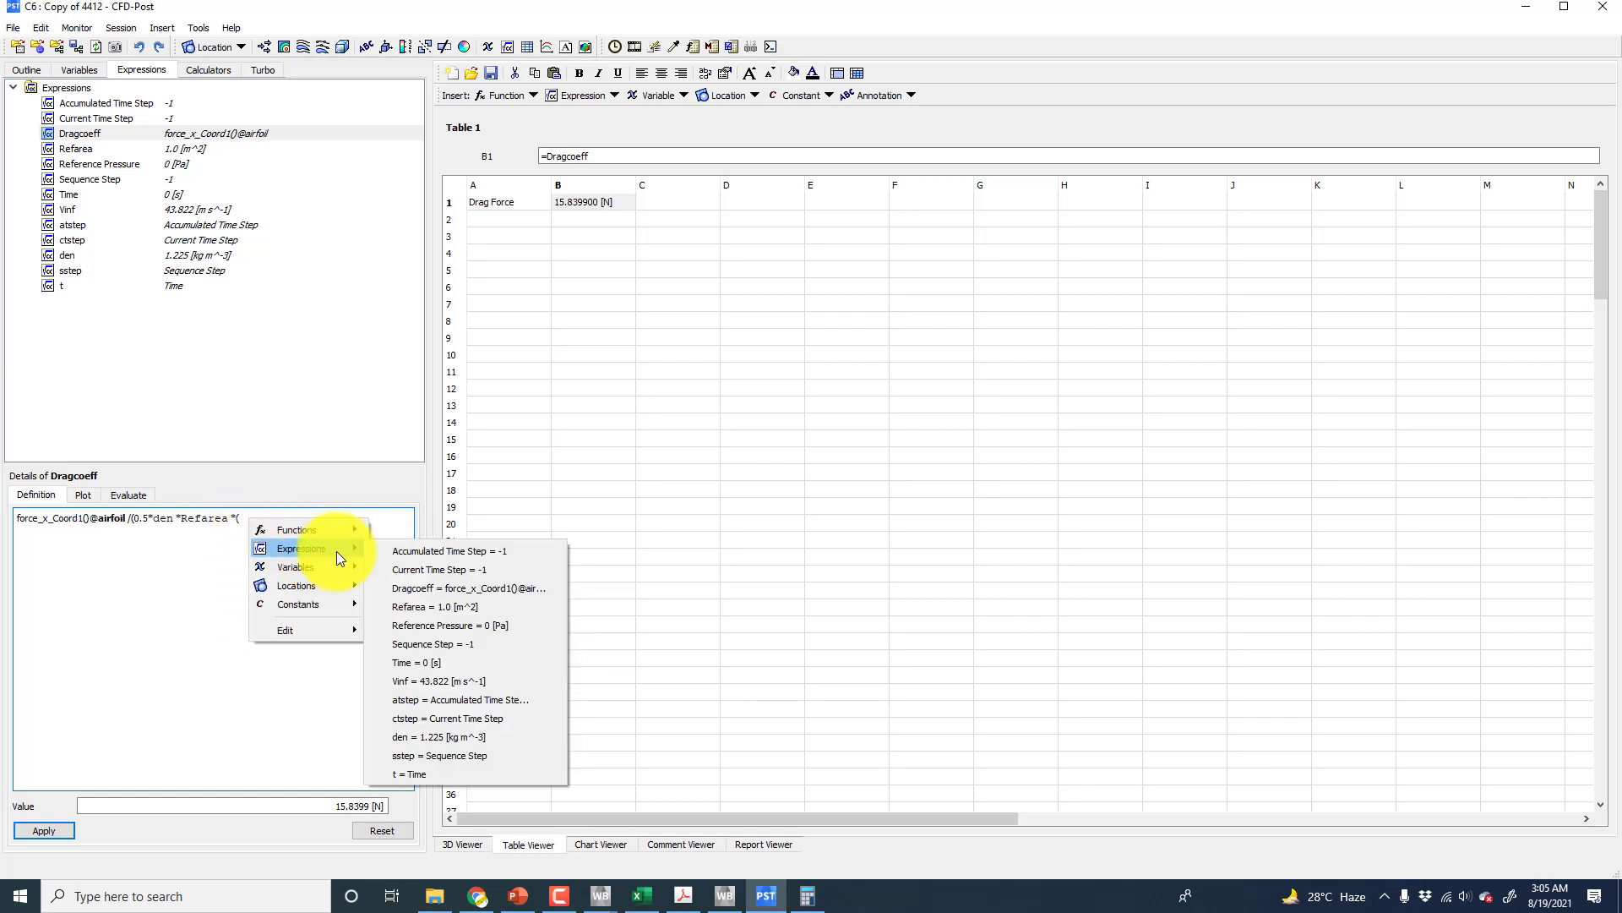
{"action": "left_click", "coordinate": [428, 685]}
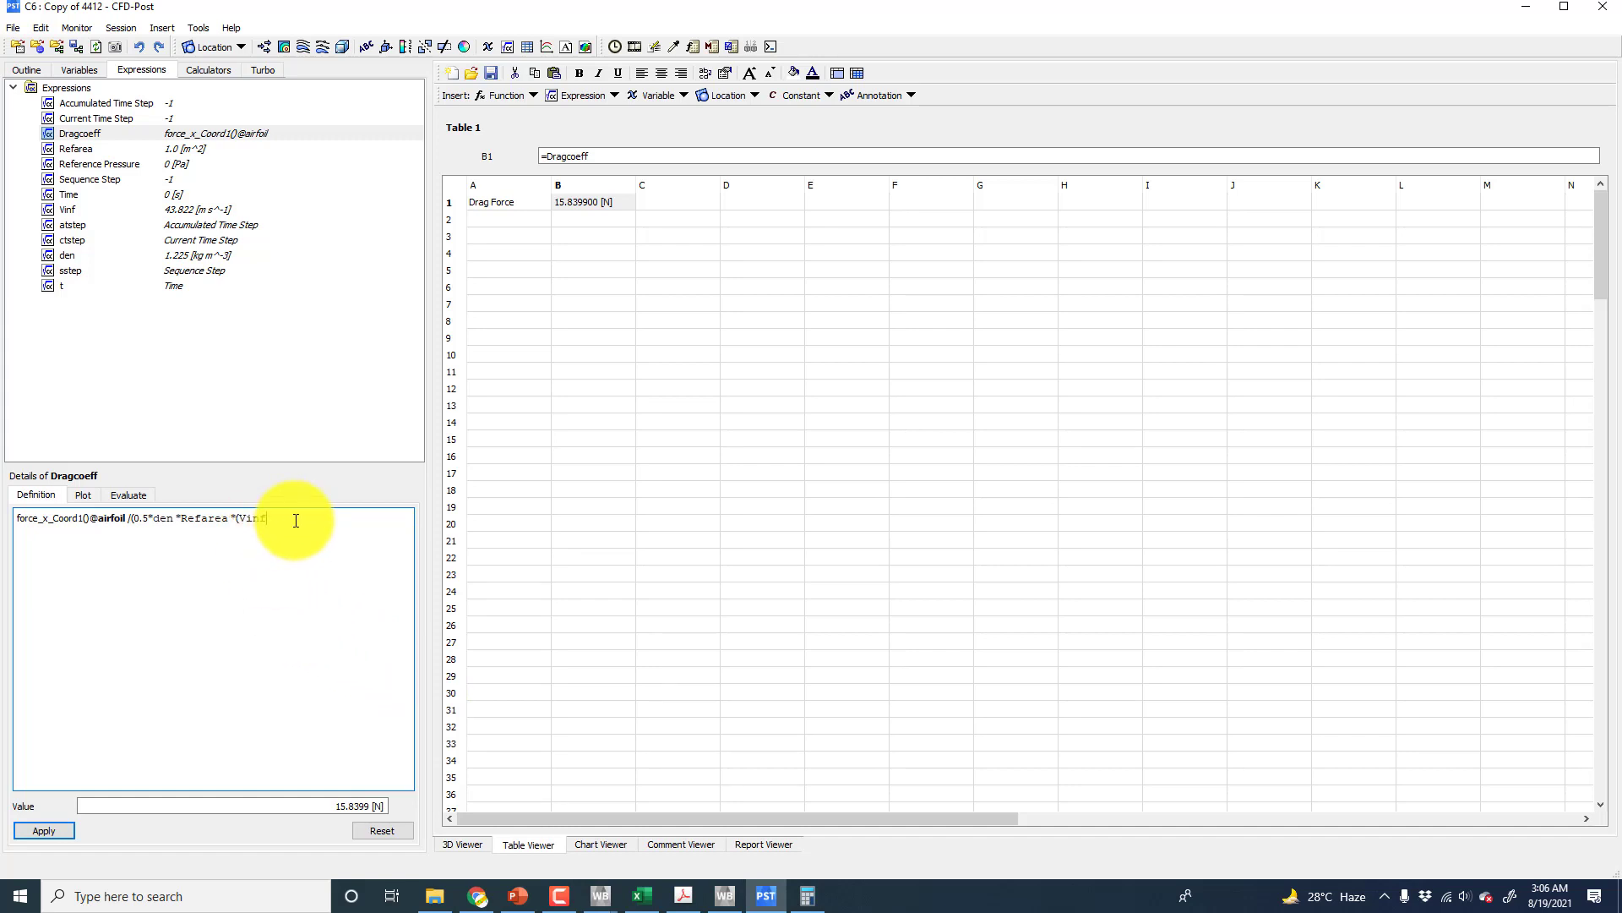
{"action": "type", "text": "^2))"}
{"action": "left_click", "coordinate": [47, 828]}
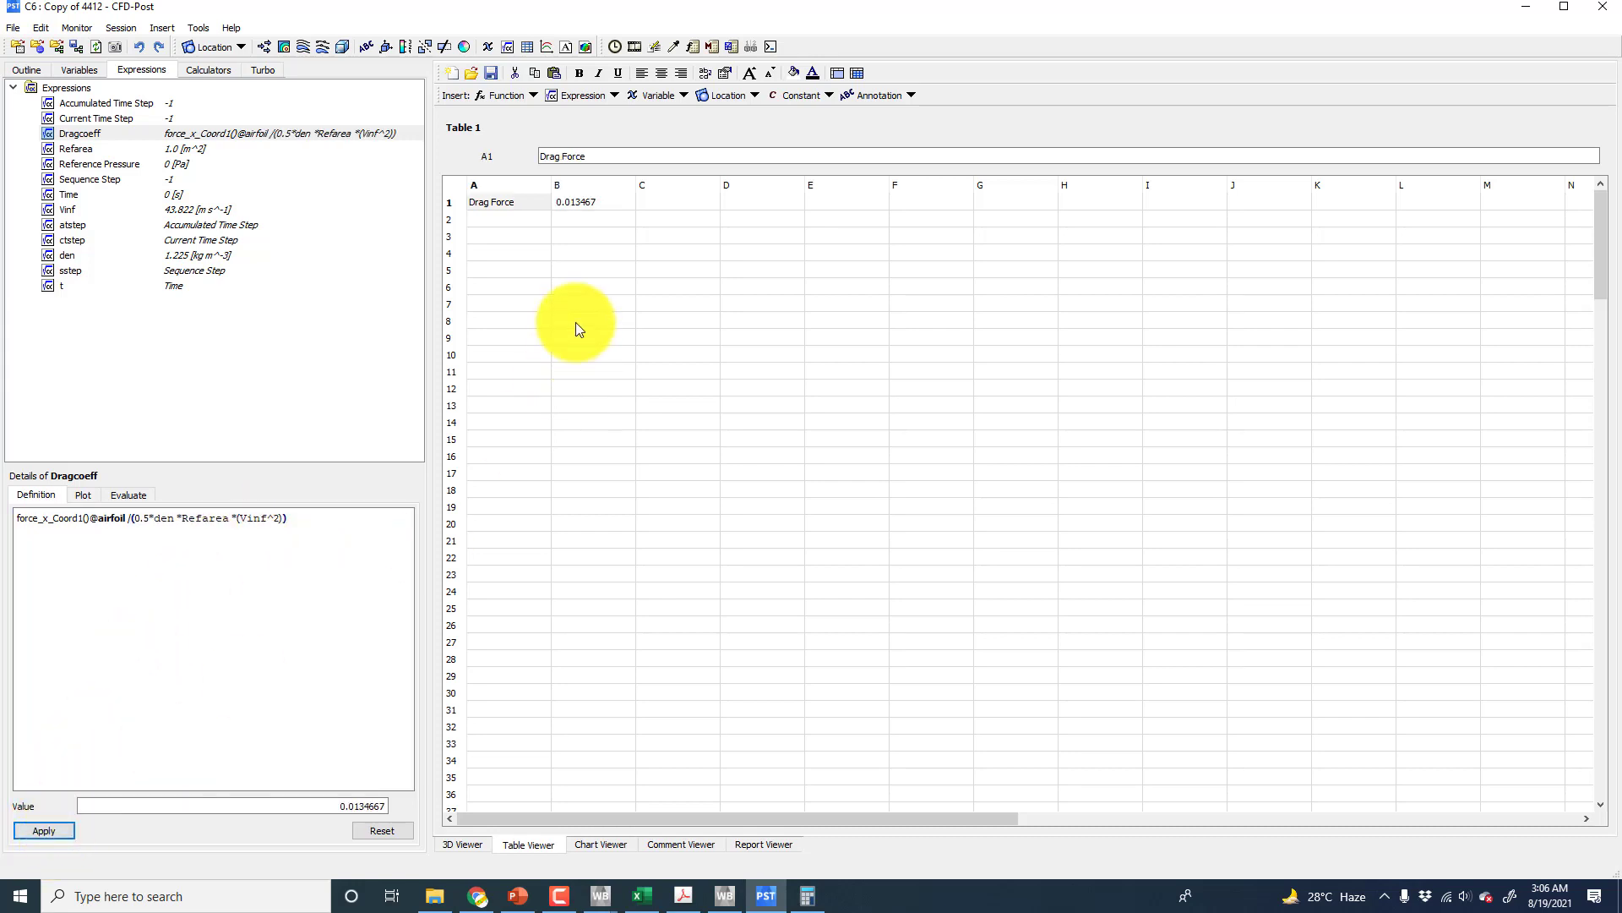
- Compare the Dragcoeff result in cell B1 of Table 1 with the drag coefficient in cell J2 of the Excel workbook
{"action": "left_click", "coordinate": [594, 204]}
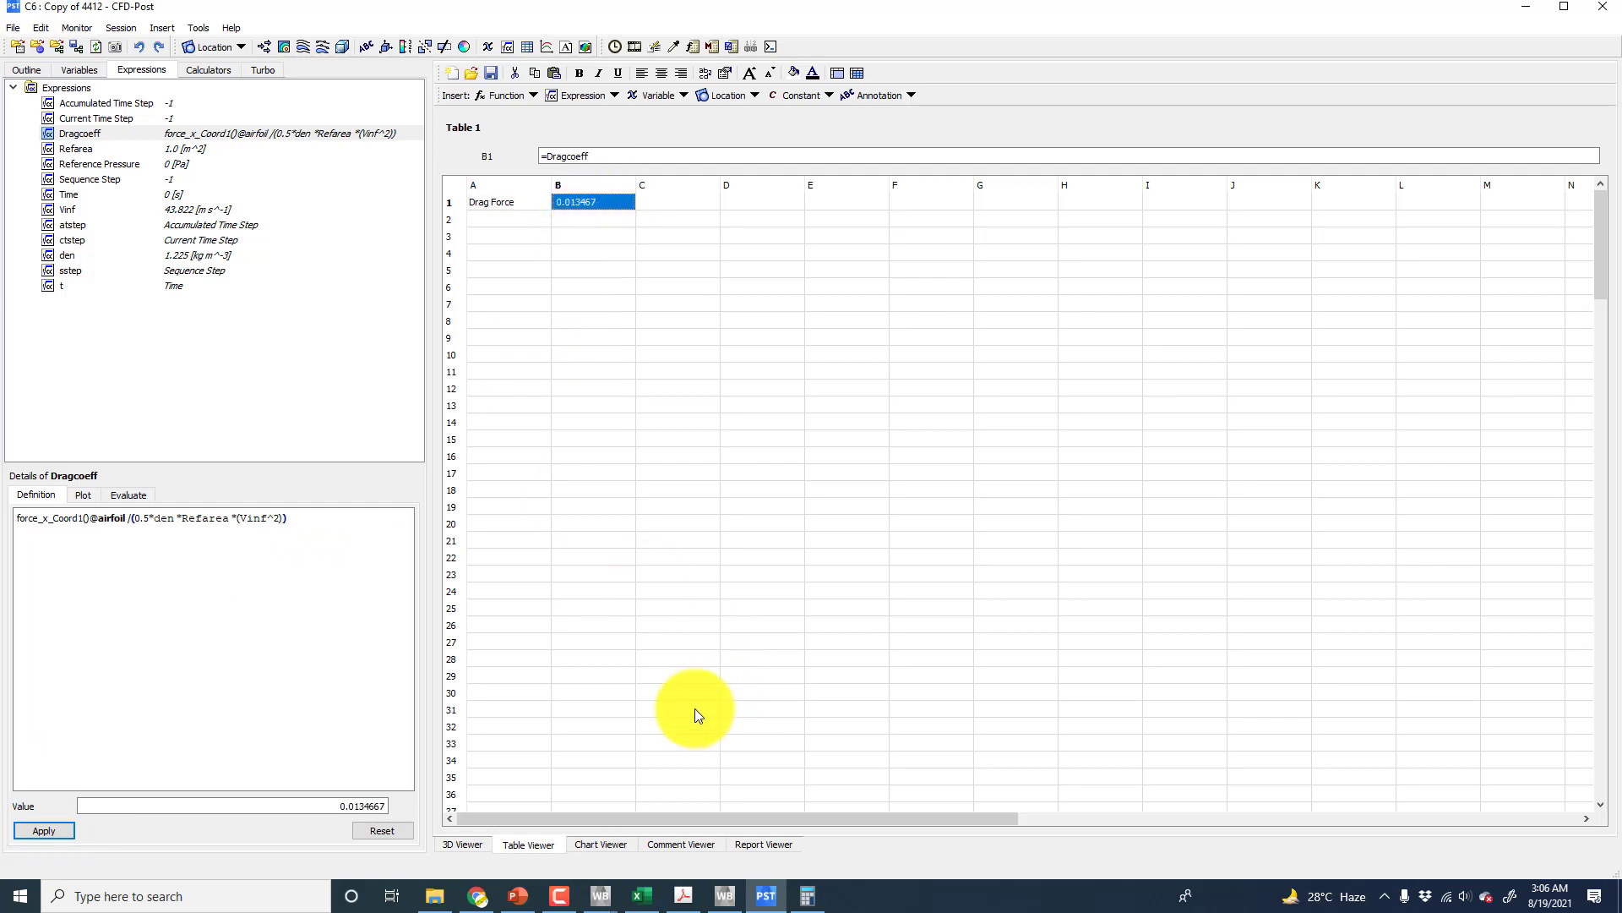
{"action": "left_click", "coordinate": [641, 896]}
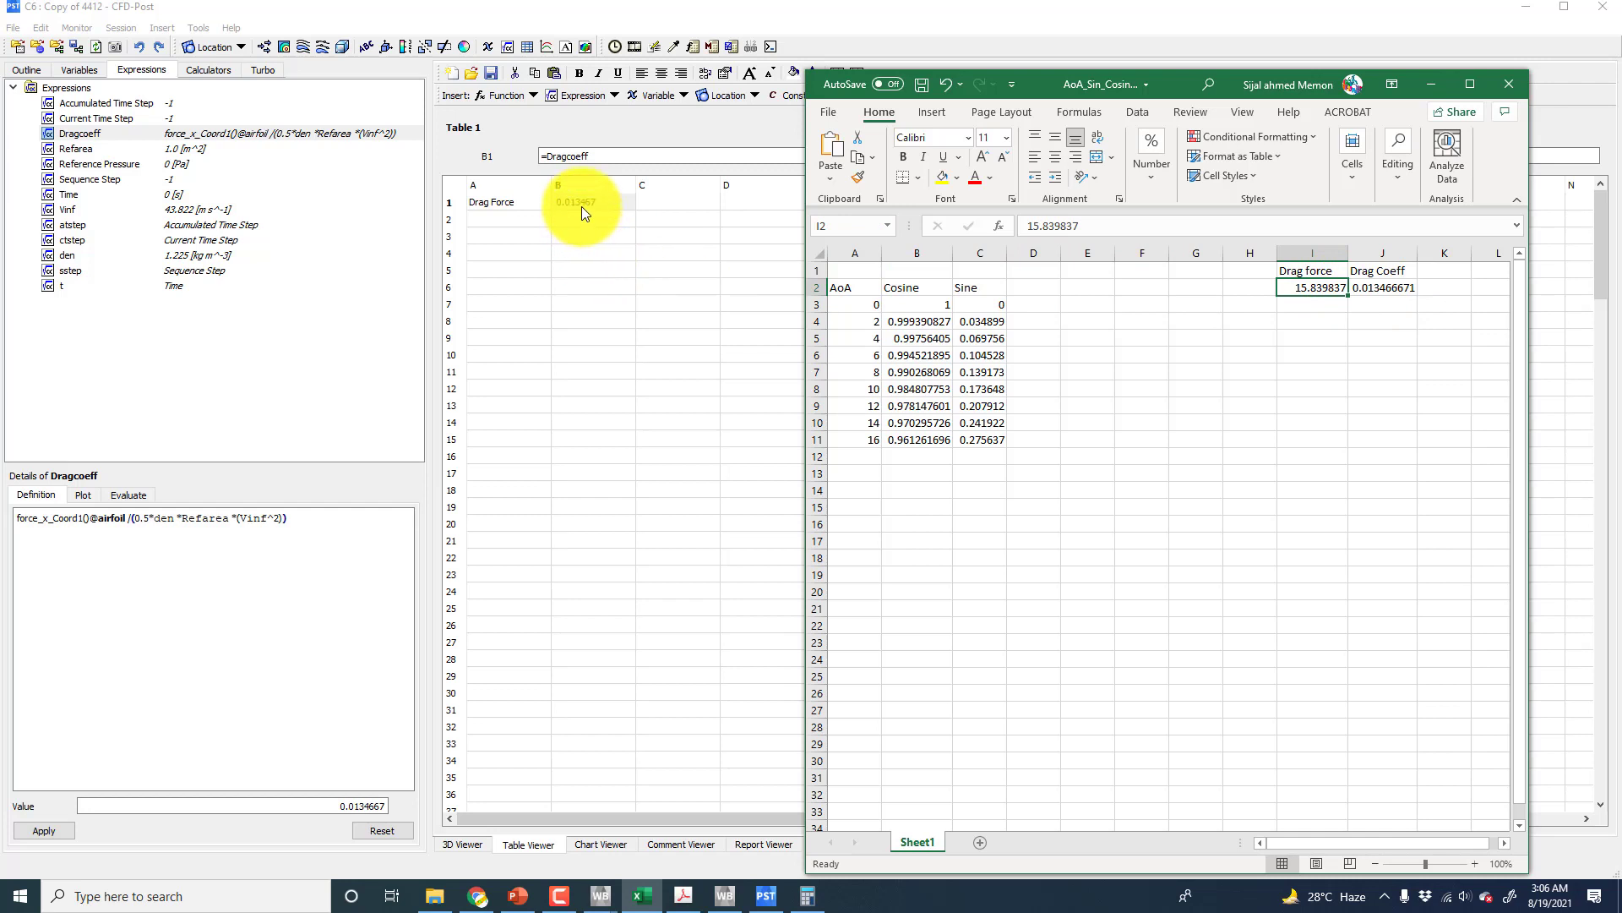
{"action": "left_click", "coordinate": [1393, 289]}
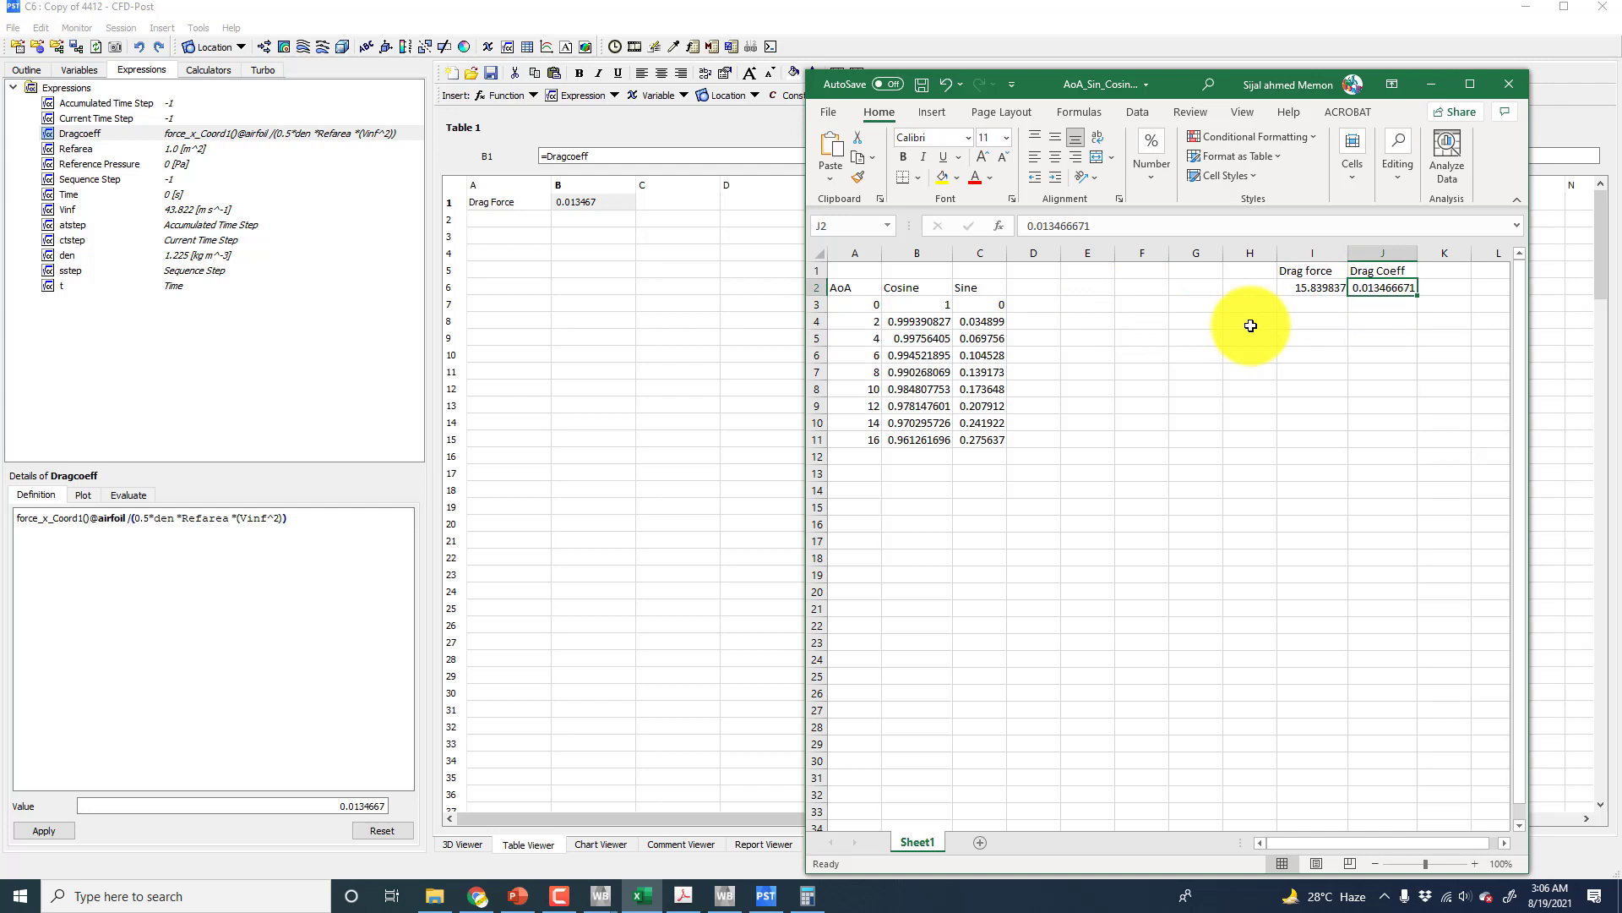
- Change force_x to force_y in the Dragcoeff definition in CFD-Post and apply it to compute the lift coefficient
{"action": "left_click", "coordinate": [44, 521]}
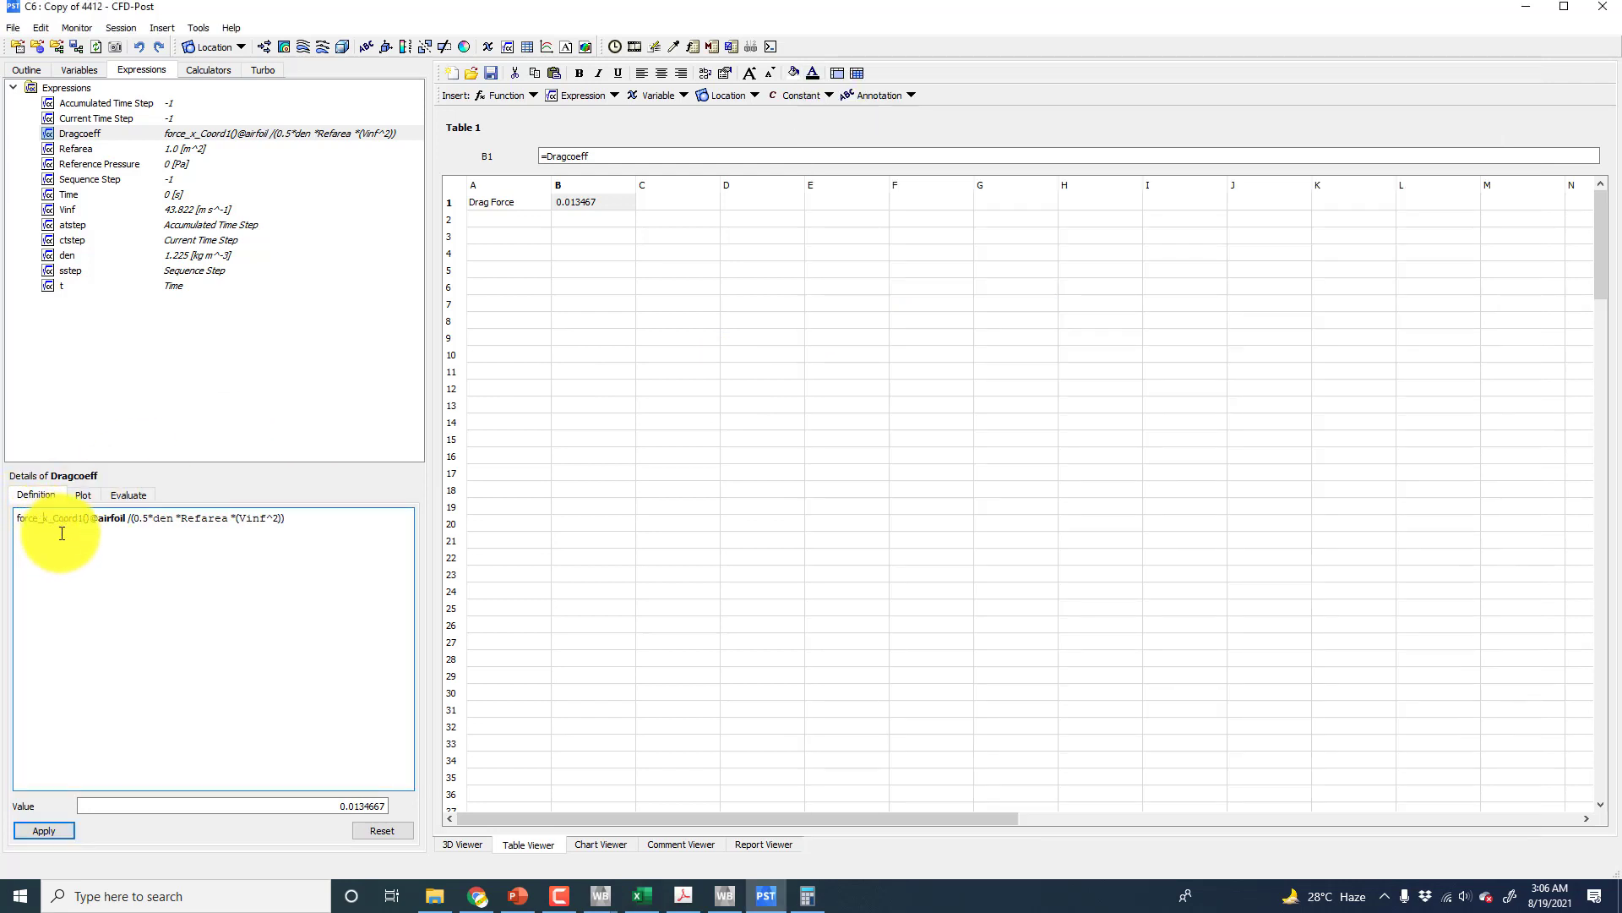
{"action": "key", "text": "BackSpace"}
{"action": "type", "text": "y"}
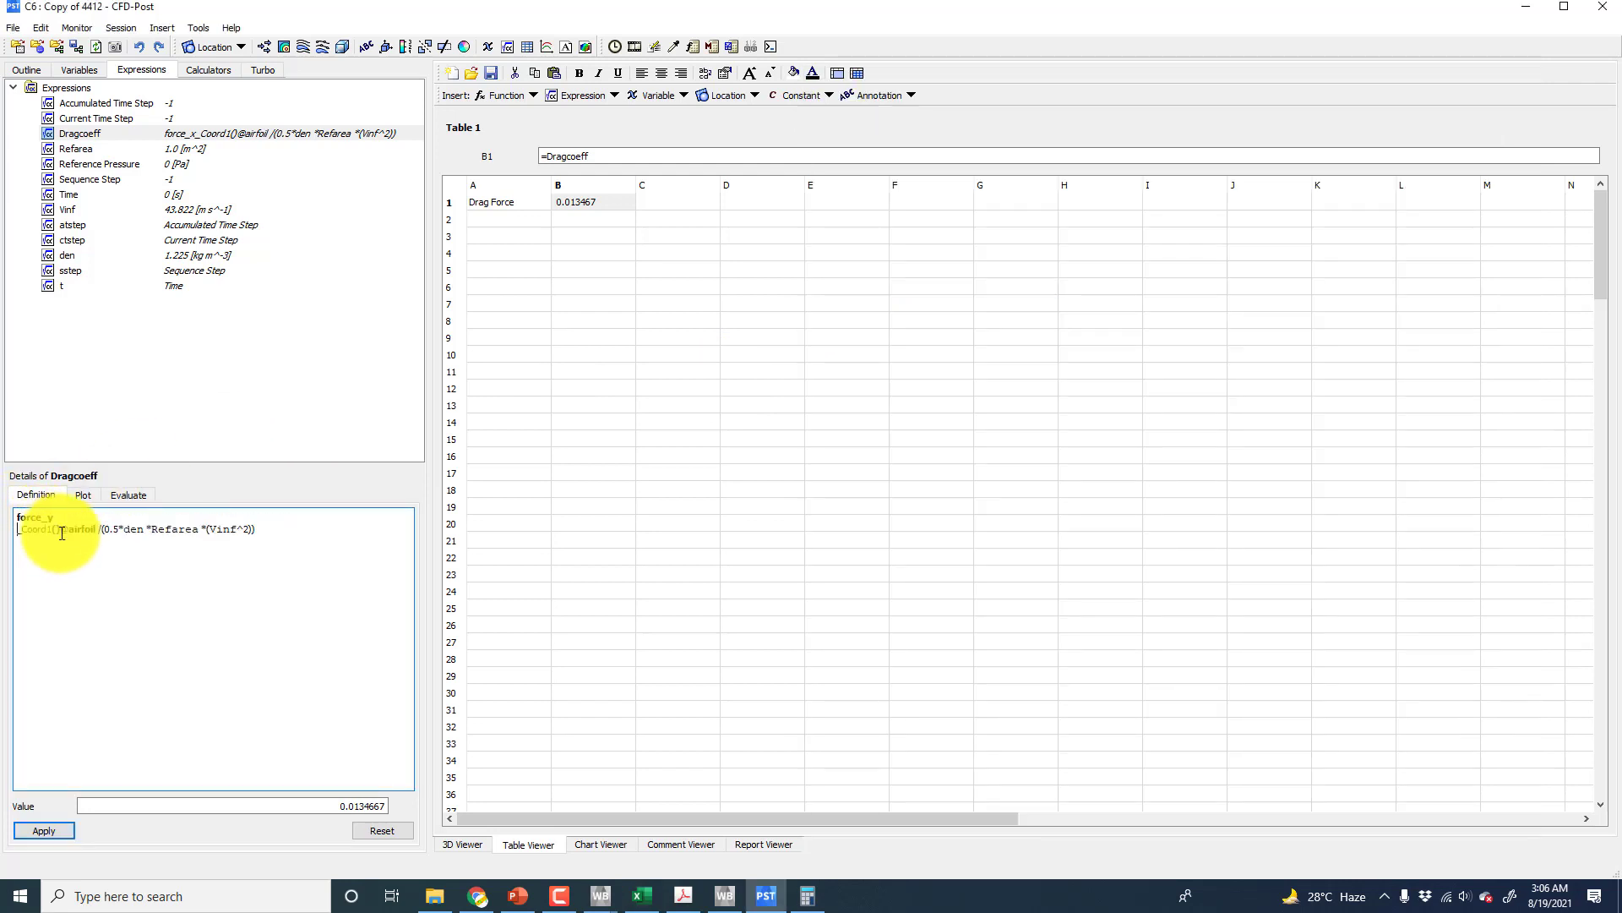
{"action": "left_click", "coordinate": [49, 826]}
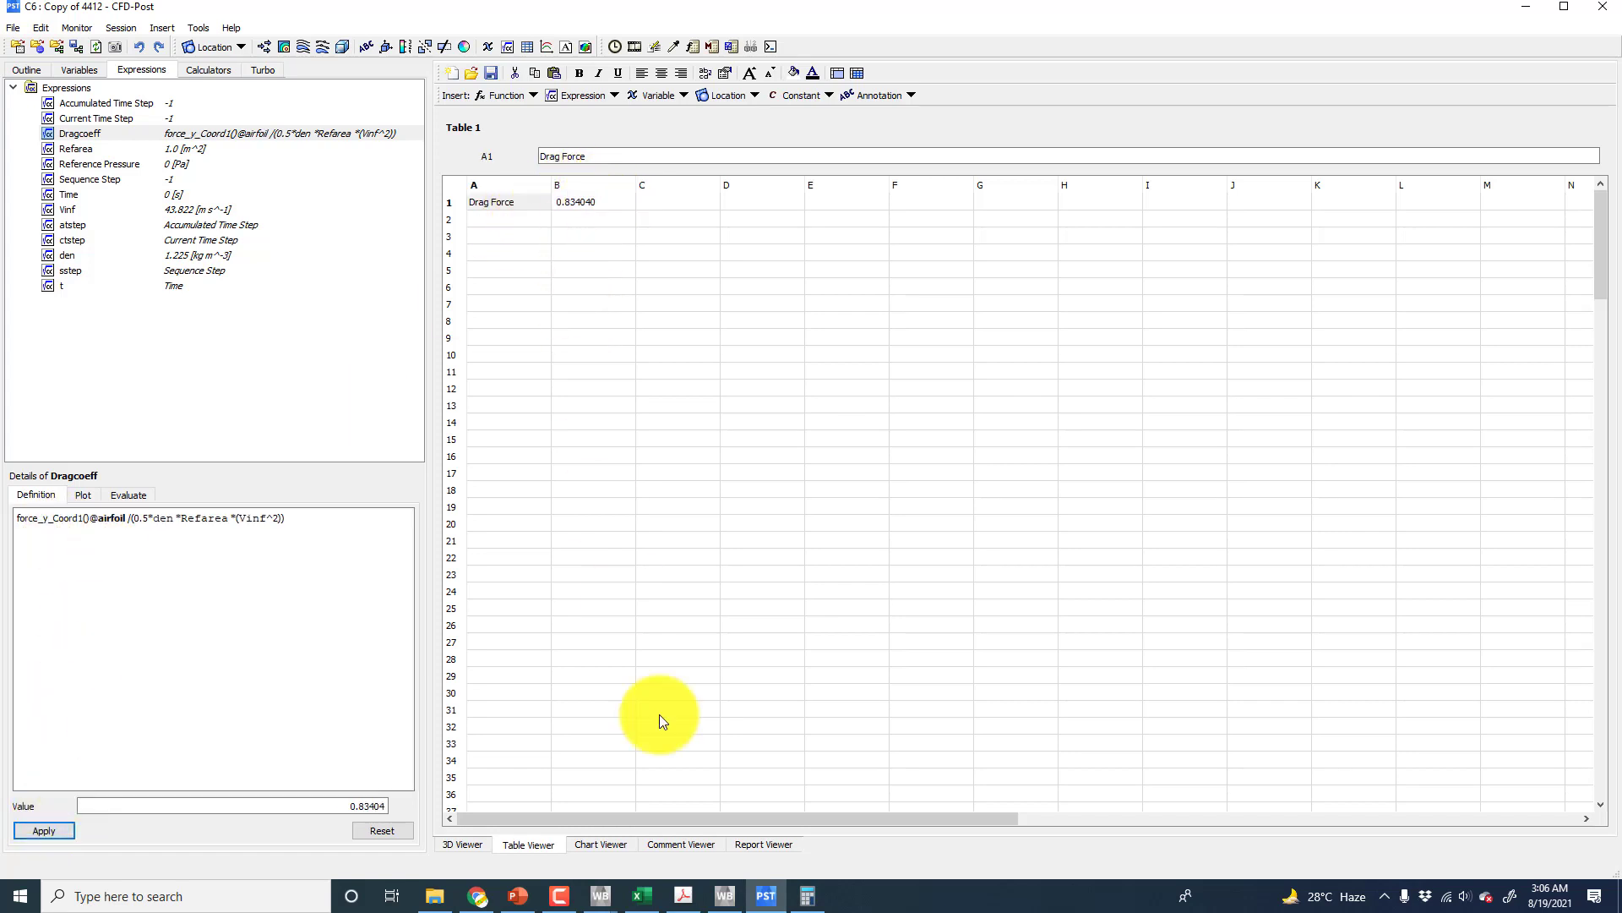
- Switch to the NACA4412 Workbench project and open the Solution of system C in Fluent, reducing the maximized windows so they sit beside the Excel workbook
{"action": "left_click", "coordinate": [724, 895]}
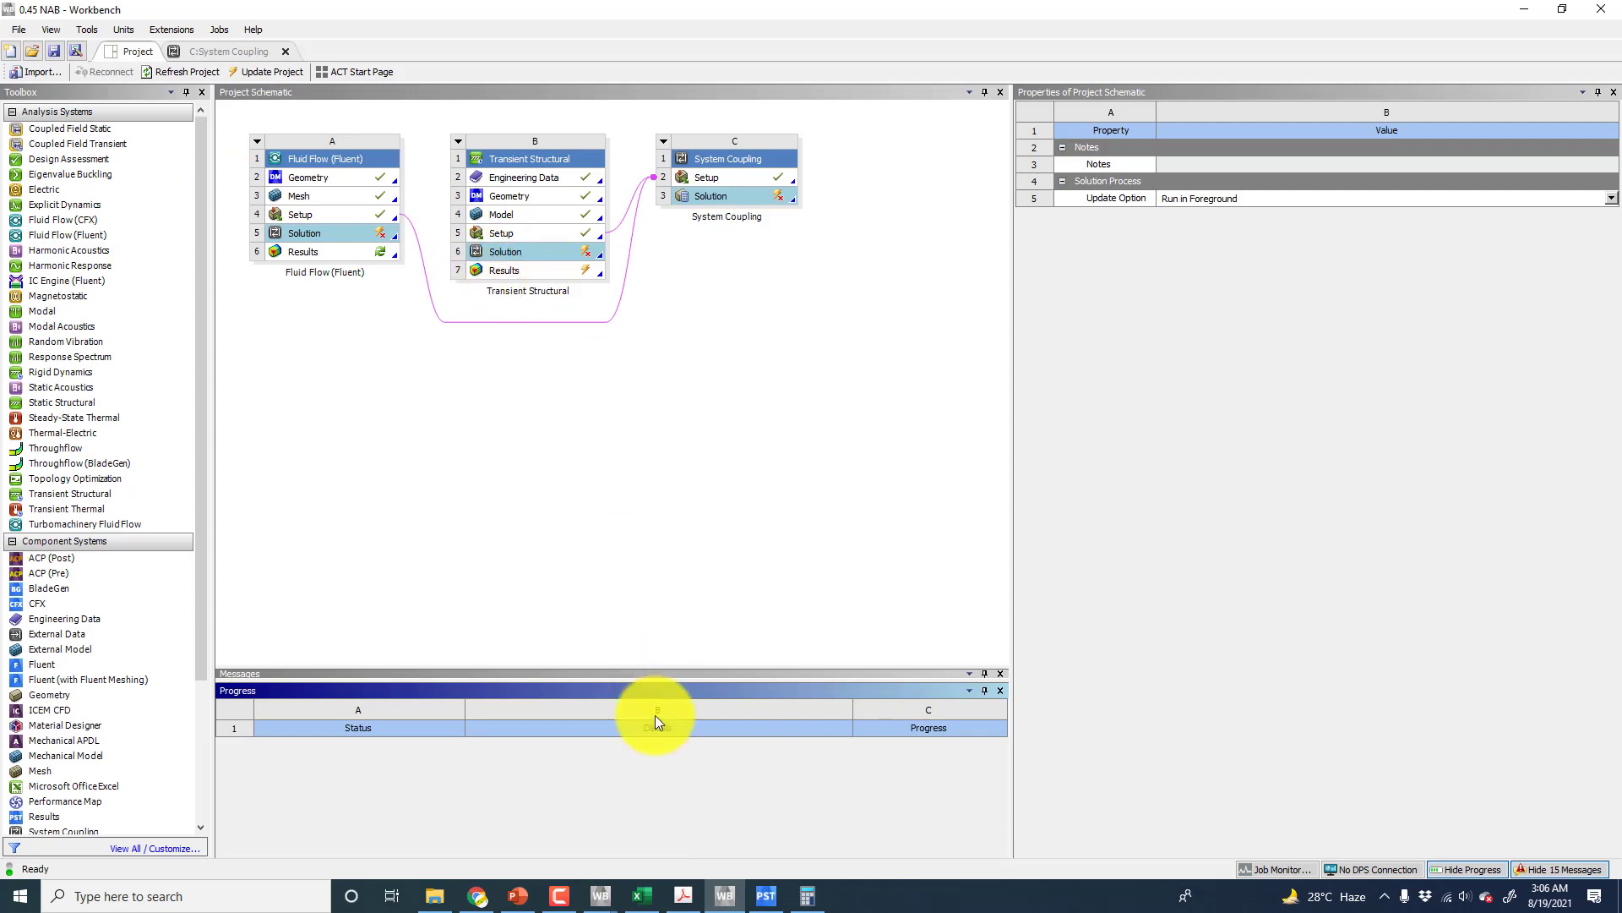
{"action": "left_click", "coordinate": [600, 895]}
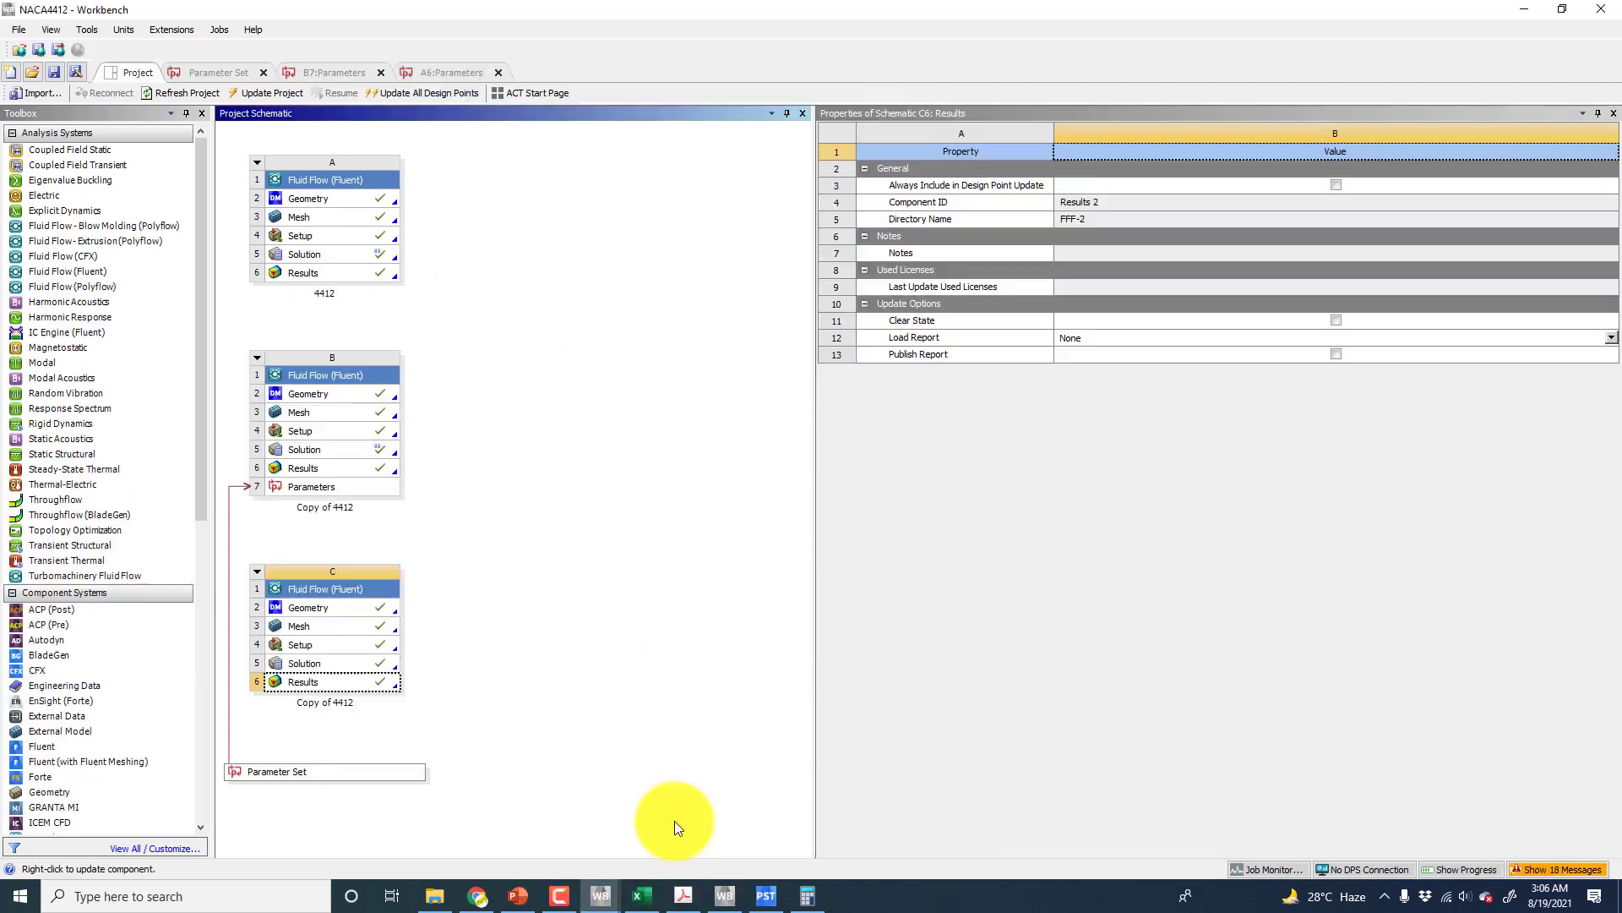
{"action": "double_click", "coordinate": [326, 665]}
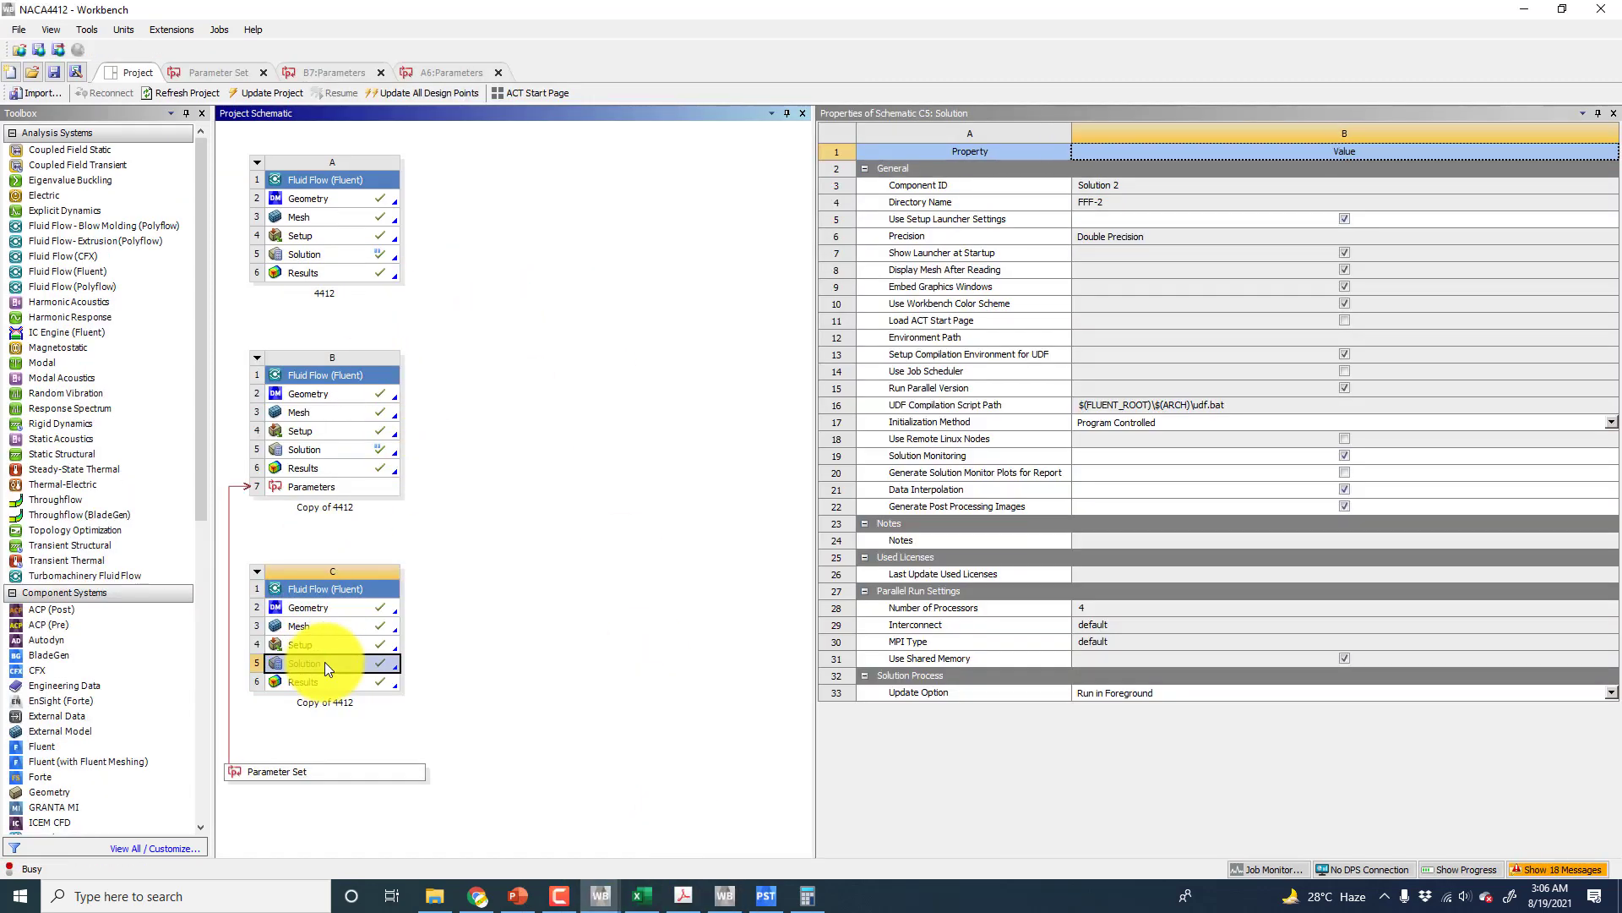
{"action": "left_click", "coordinate": [1562, 10]}
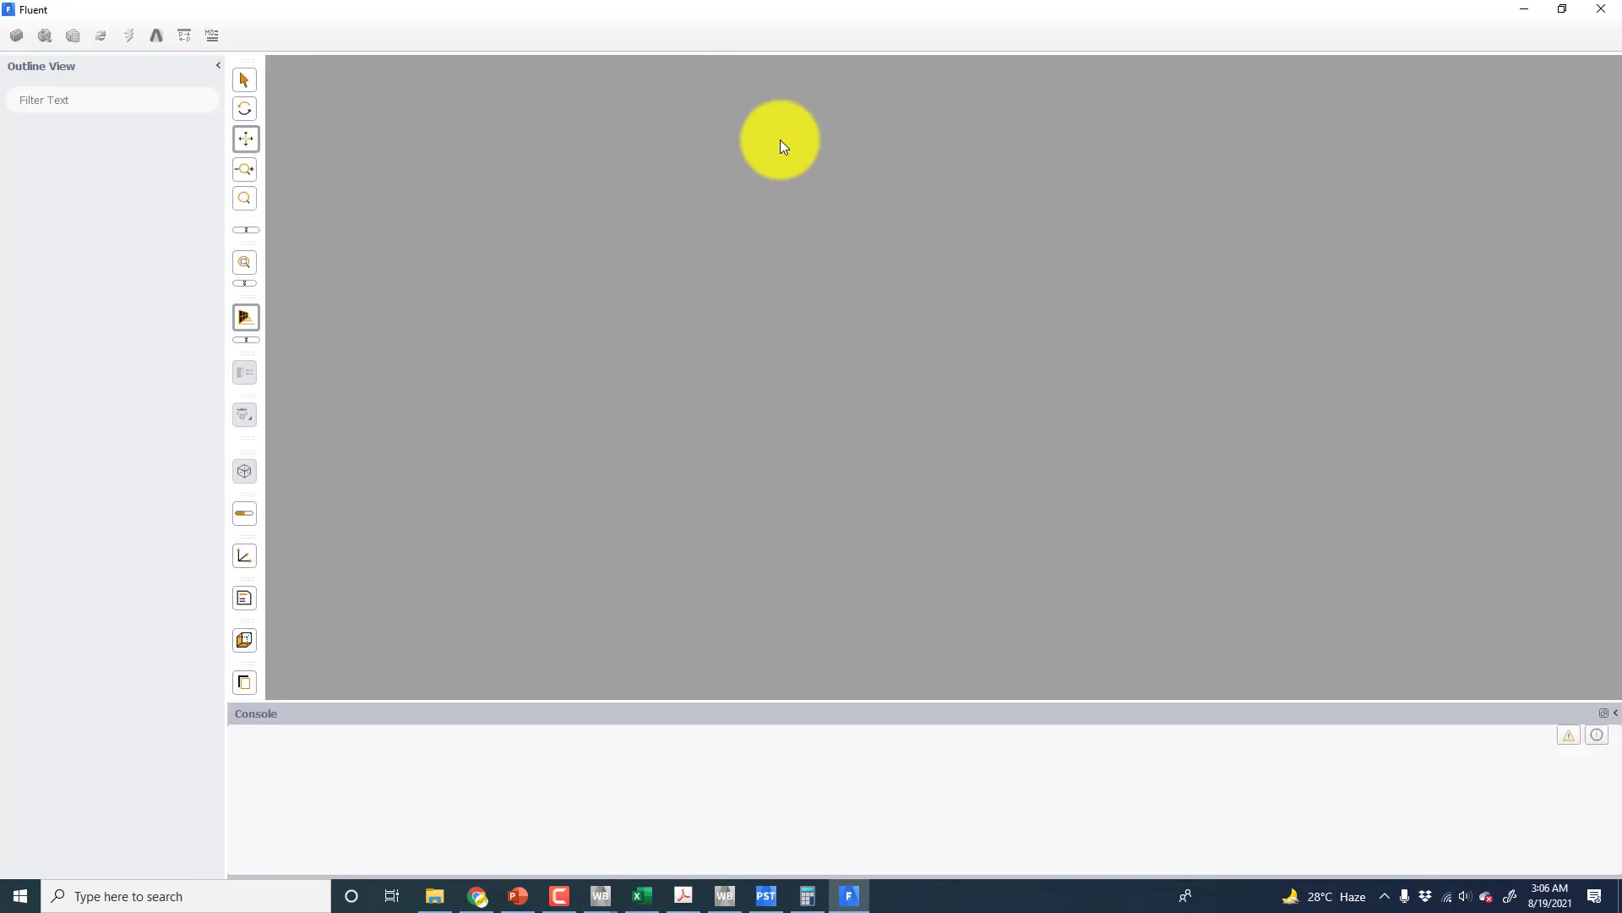
{"action": "left_click", "coordinate": [1562, 10]}
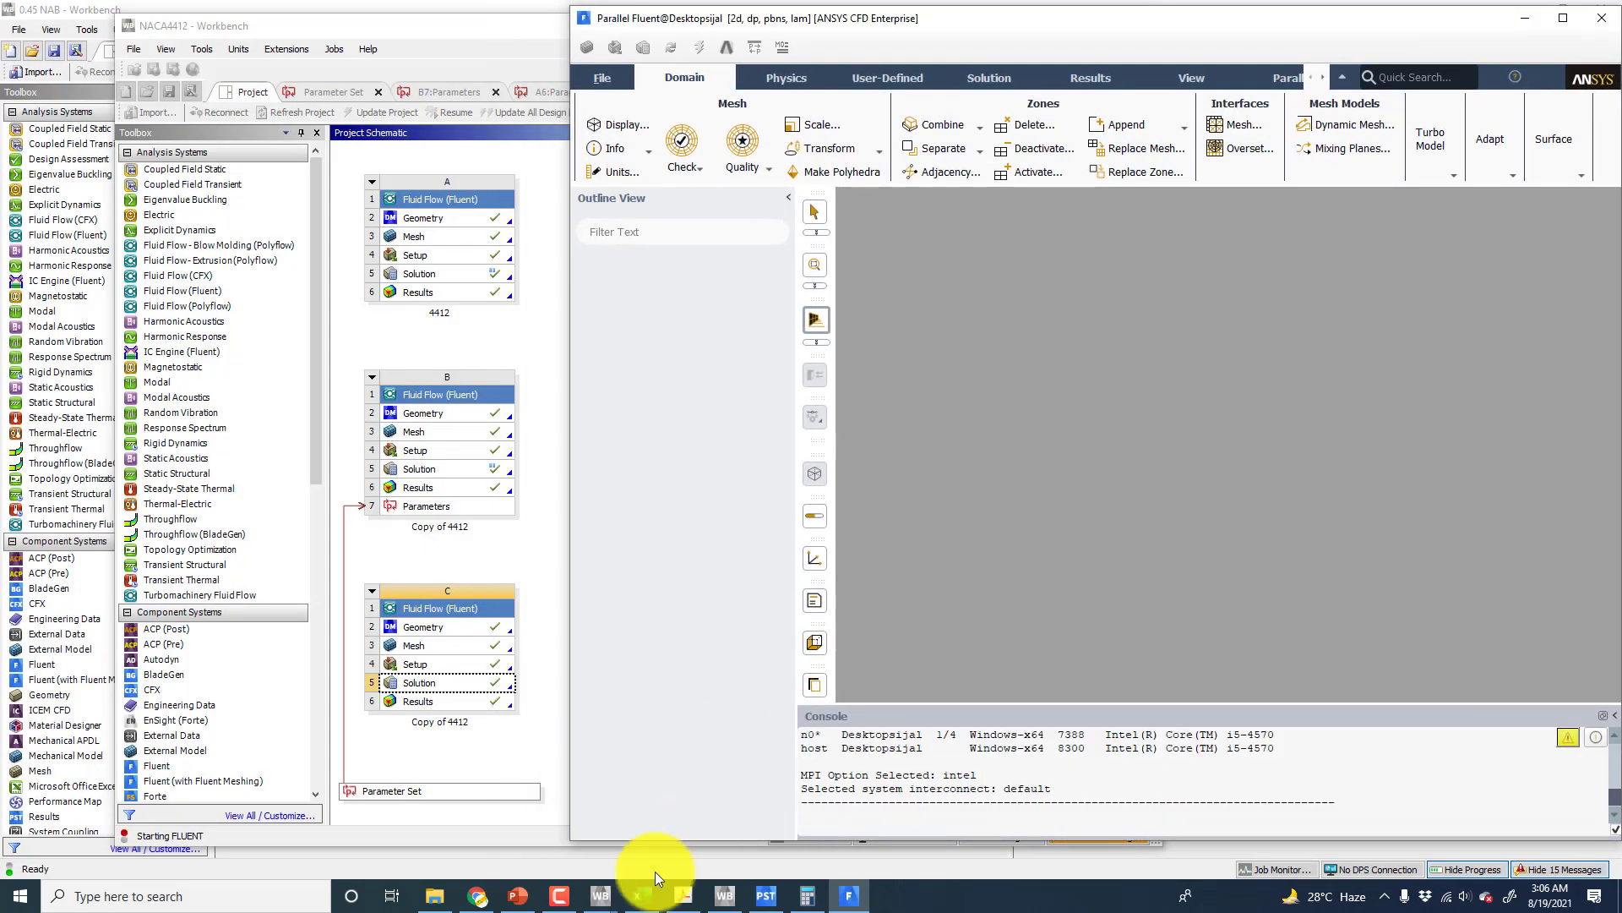
{"action": "left_click", "coordinate": [640, 896]}
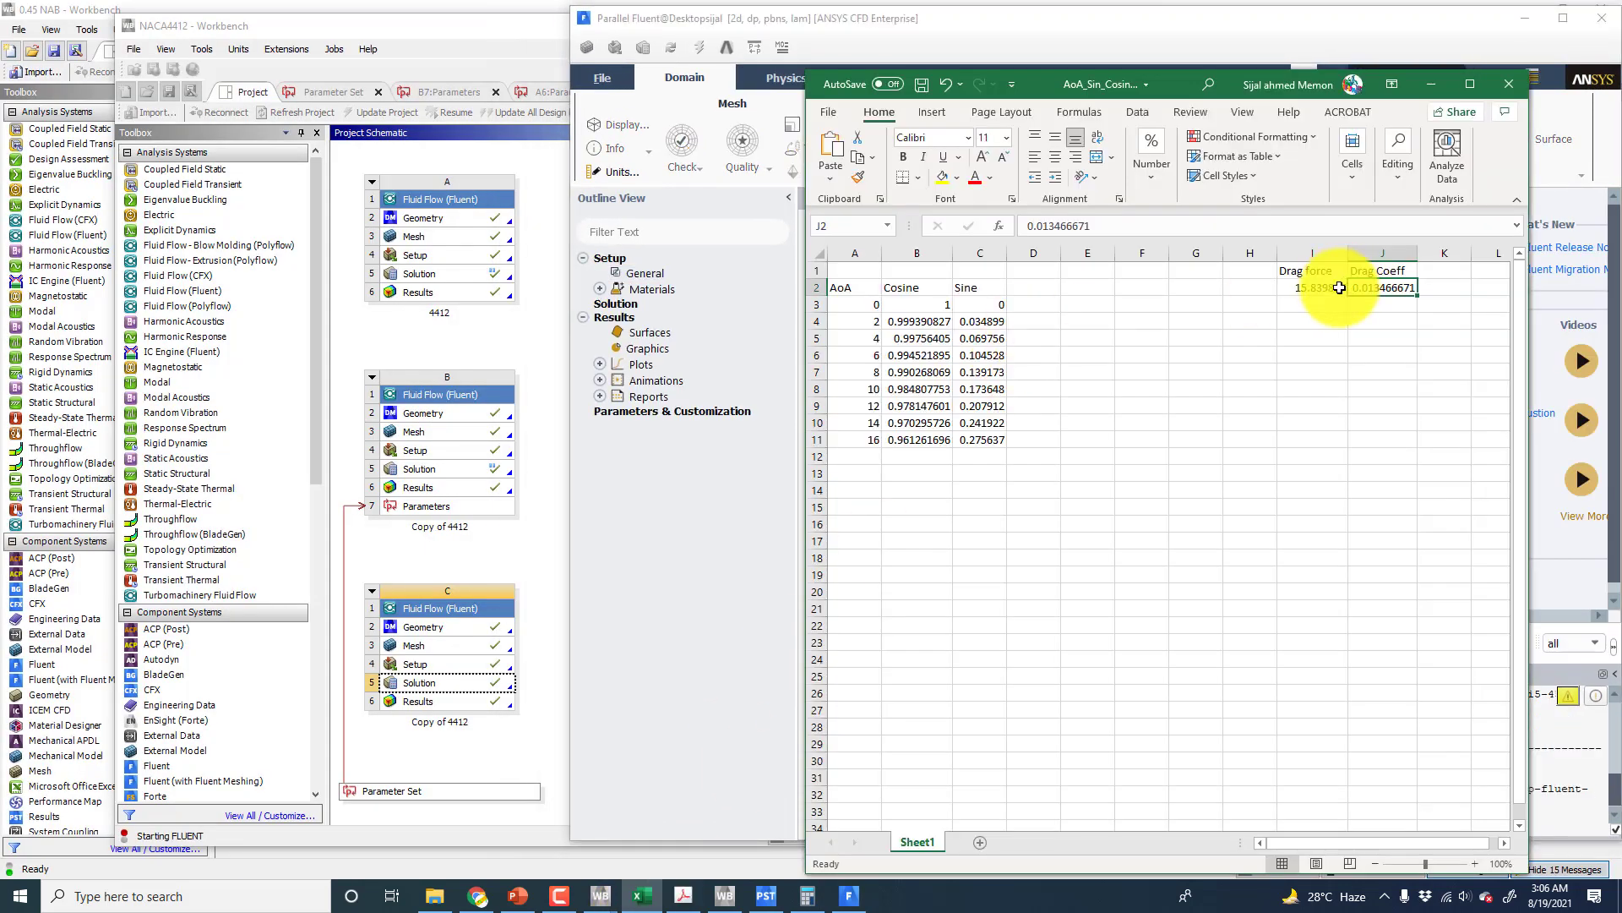
{"action": "left_click", "coordinate": [887, 467]}
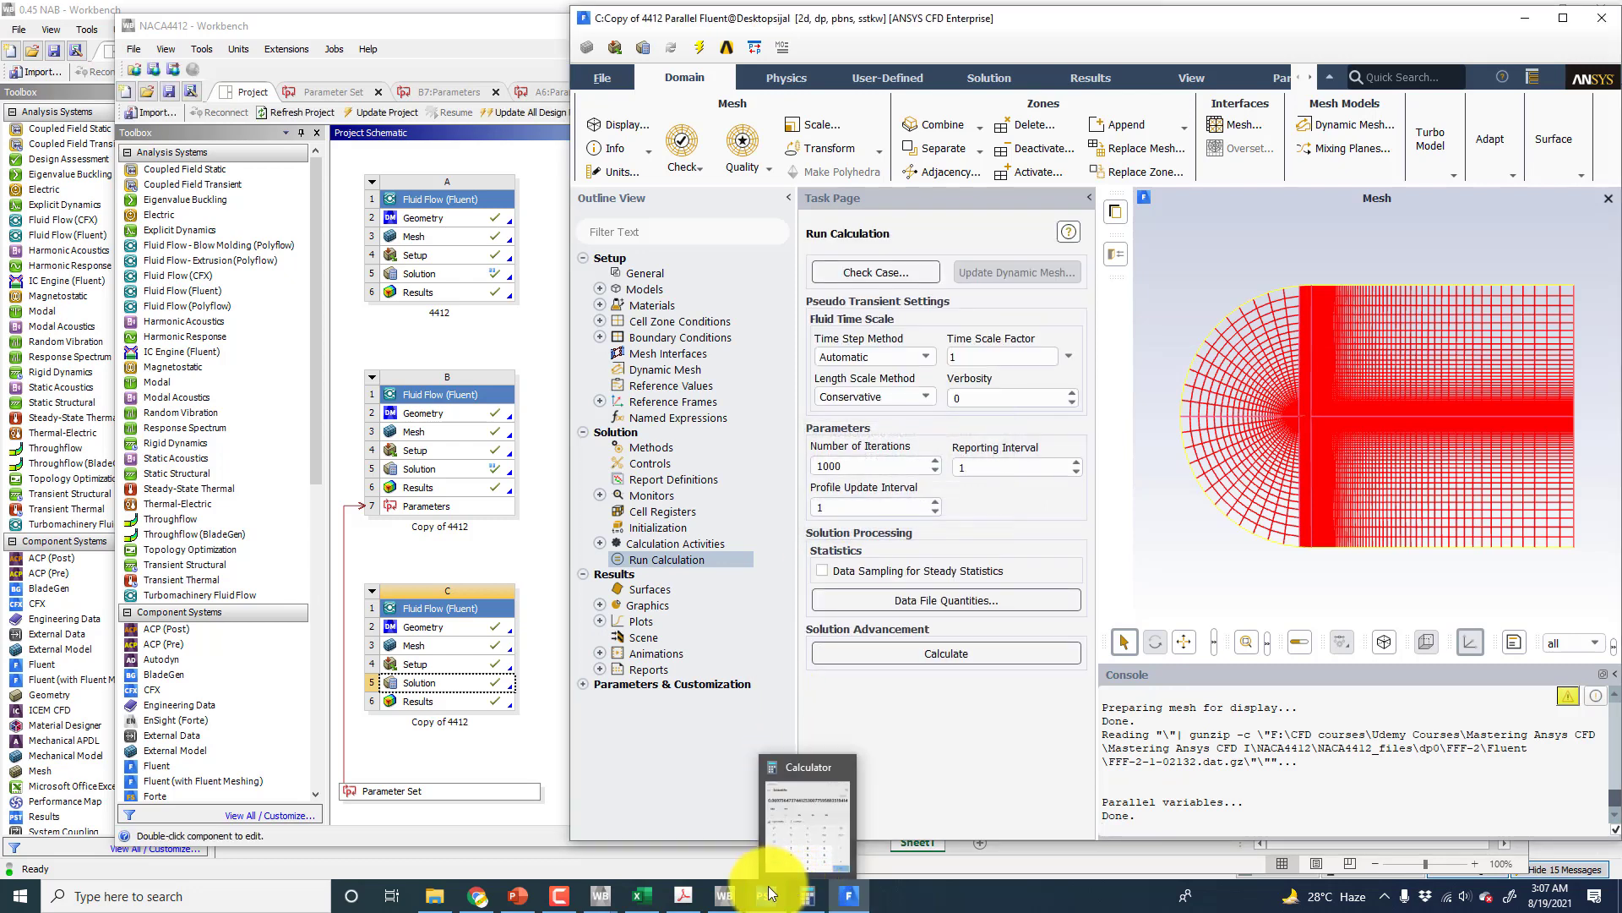
- Open the Force Reports in Fluent, shift the dialog aside and select the airfoil wall zone with the Forces option
{"action": "left_click", "coordinate": [1101, 79]}
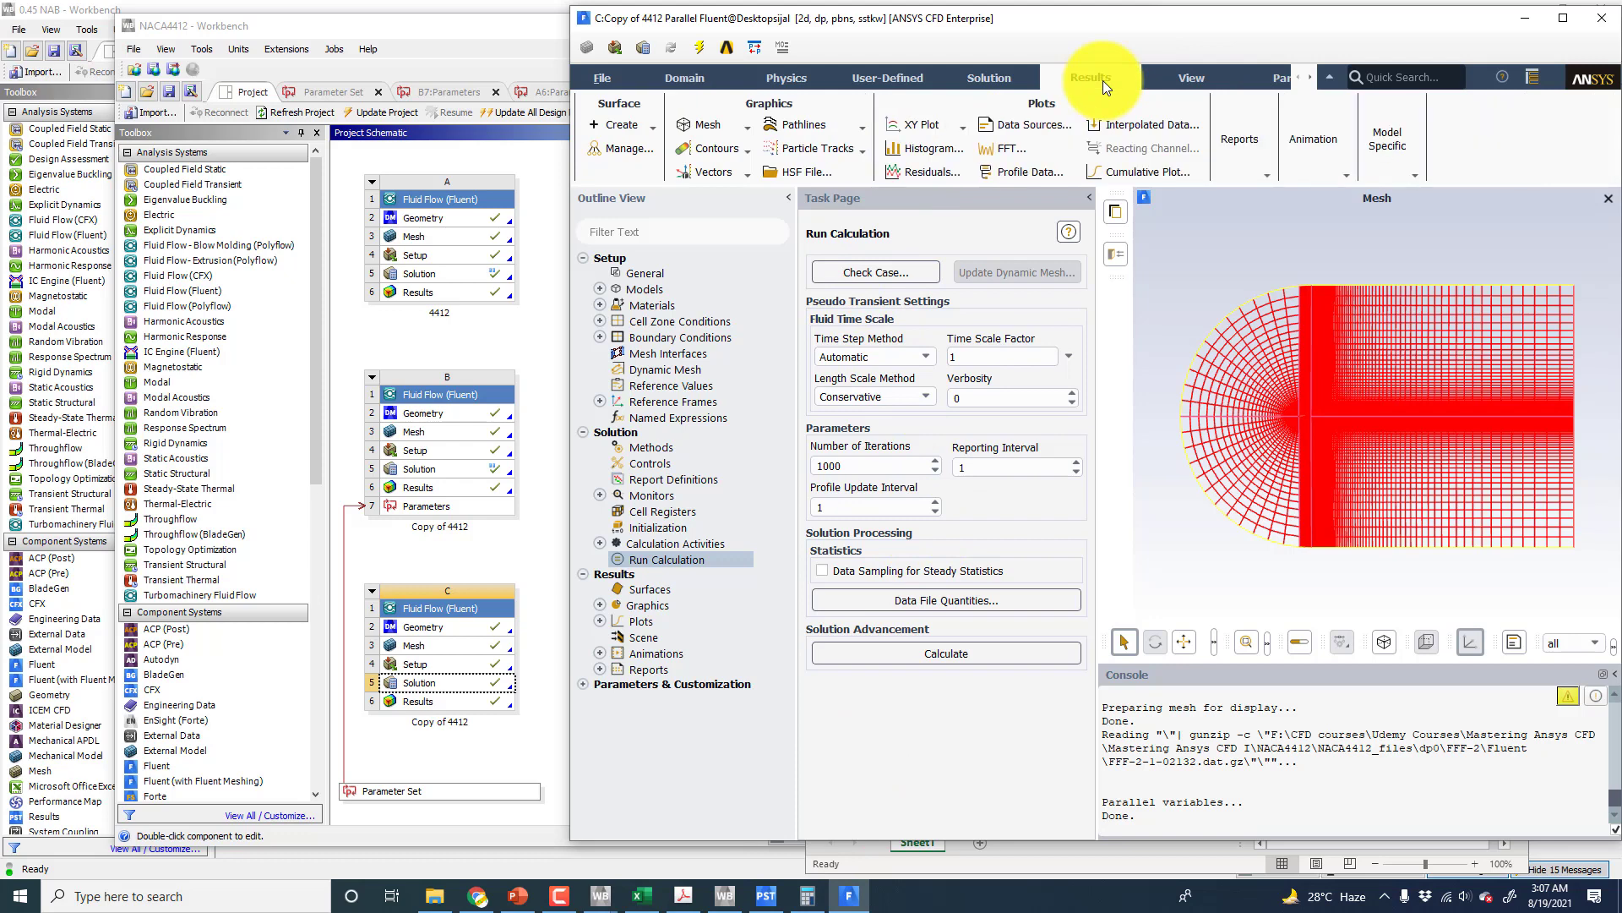
{"action": "left_click", "coordinate": [1236, 169]}
{"action": "left_click", "coordinate": [1253, 244]}
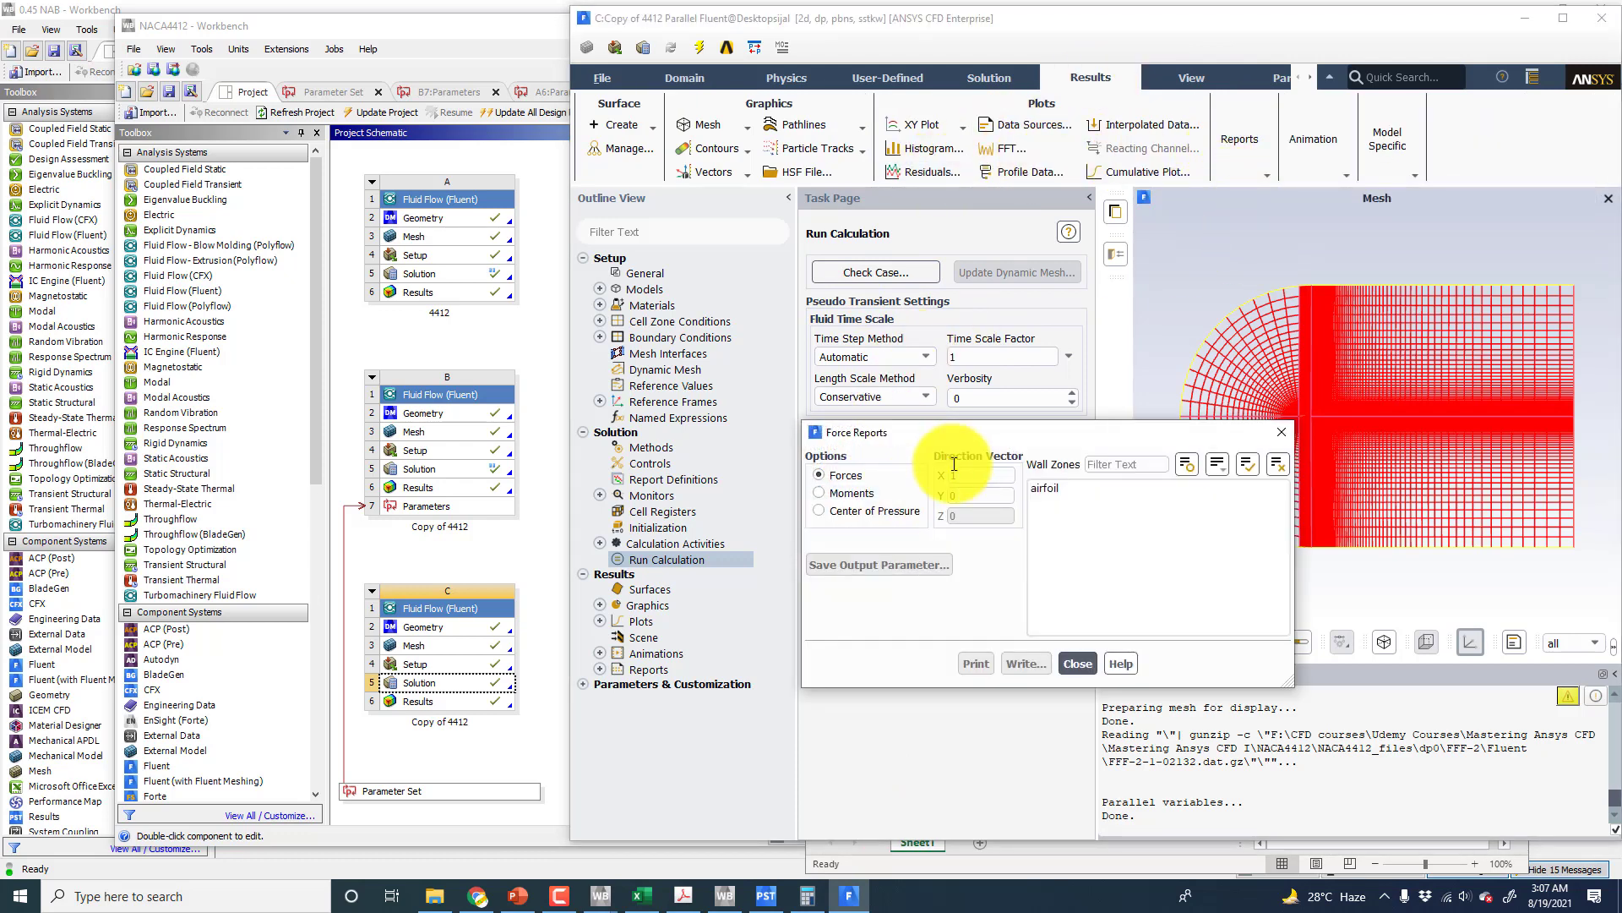
{"action": "left_click_drag", "start_coordinate": [996, 434], "coordinate": [787, 388]}
{"action": "left_click", "coordinate": [848, 441]}
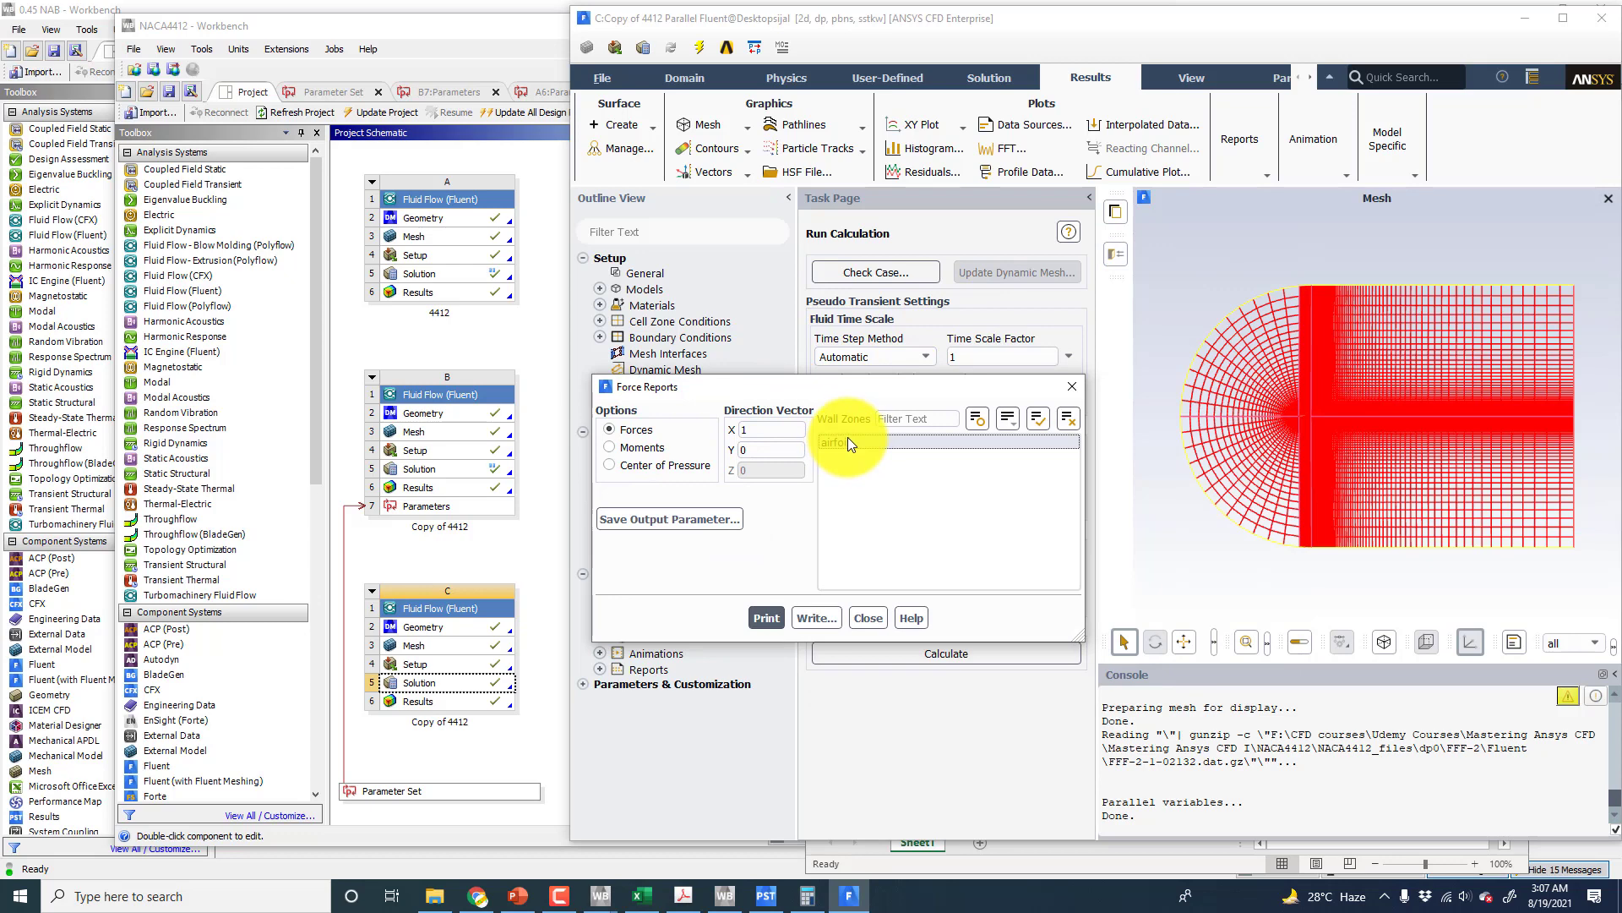
- Copy the 4° cosine value from cell B5 in Excel and paste it as the Y direction vector component, 0.99756405, in Fluent's Force Reports
{"action": "left_click", "coordinate": [641, 896]}
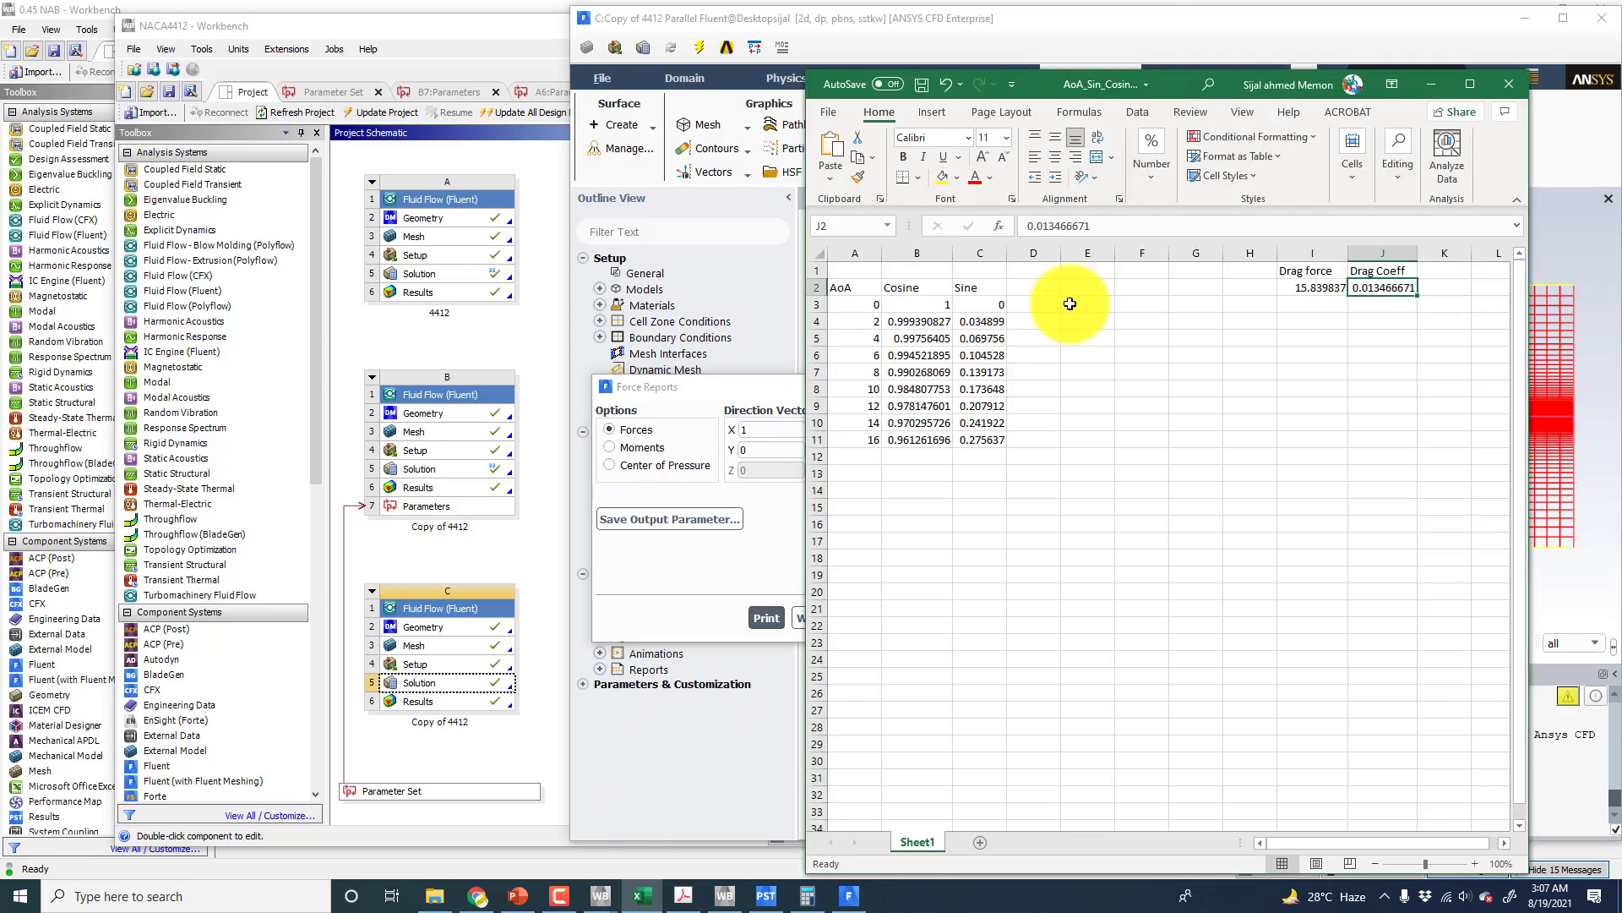
{"action": "left_click", "coordinate": [918, 337]}
{"action": "right_click", "coordinate": [918, 337]}
{"action": "left_click", "coordinate": [953, 376]}
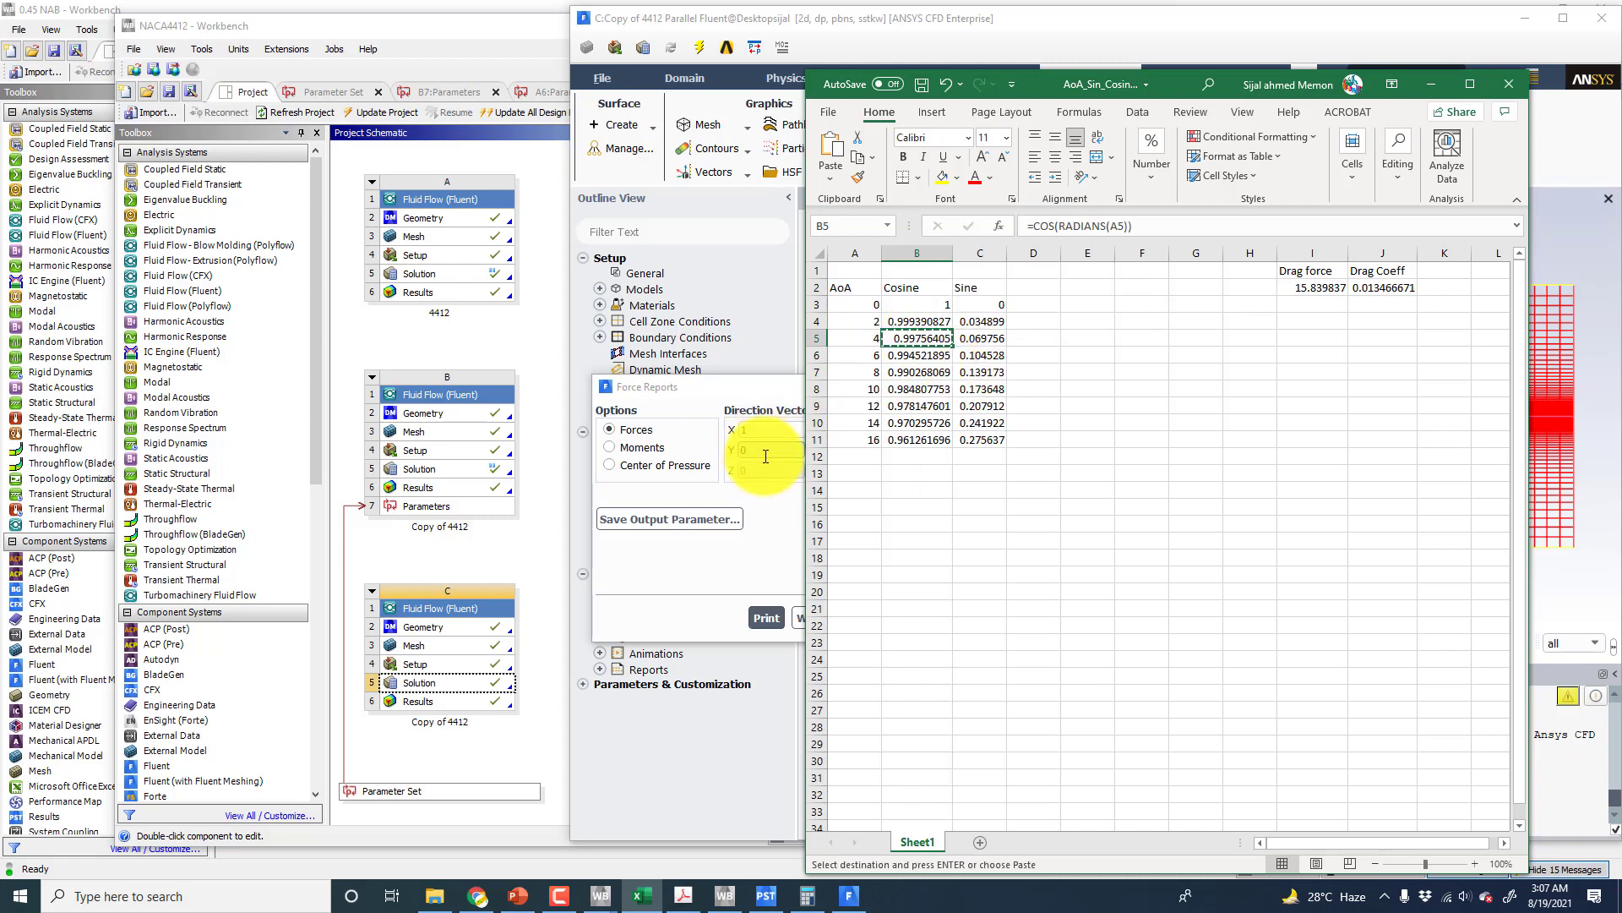
{"action": "left_click", "coordinate": [765, 456]}
{"action": "right_click", "coordinate": [751, 445]}
{"action": "left_click", "coordinate": [784, 532]}
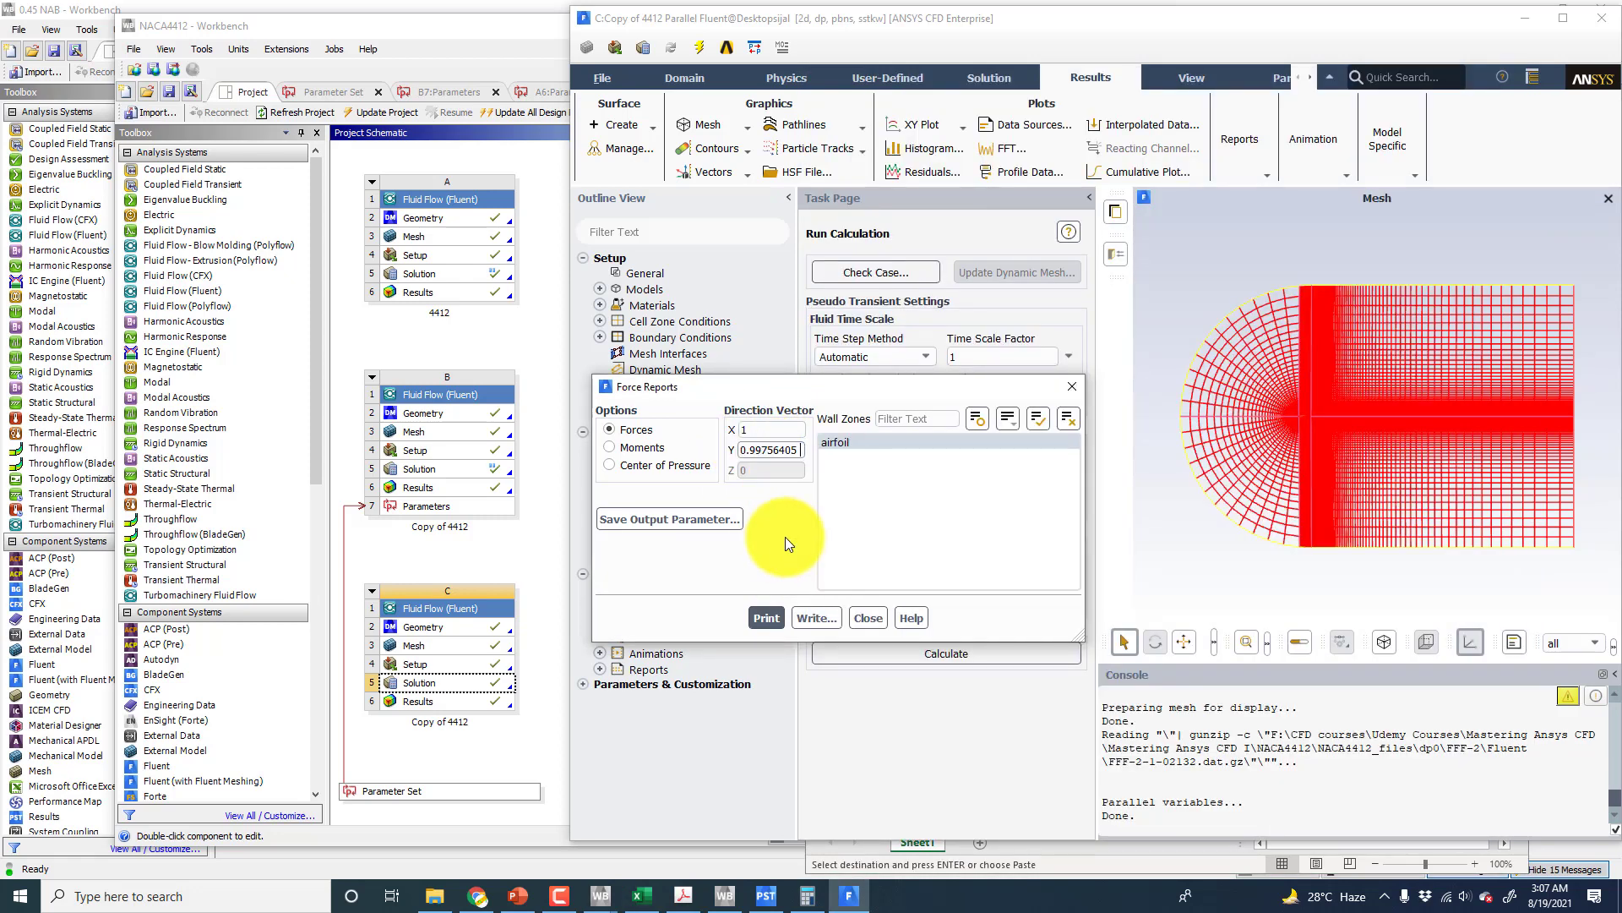
- Copy the 4° sine value from cell C5 in Excel and enter its negative, -0.069756474, as the X direction vector component in Fluent's Force Reports
{"action": "left_click", "coordinate": [641, 894]}
{"action": "left_click", "coordinate": [981, 339]}
{"action": "right_click", "coordinate": [981, 339]}
{"action": "left_click", "coordinate": [1017, 379]}
{"action": "left_click", "coordinate": [745, 431]}
{"action": "right_click", "coordinate": [743, 433]}
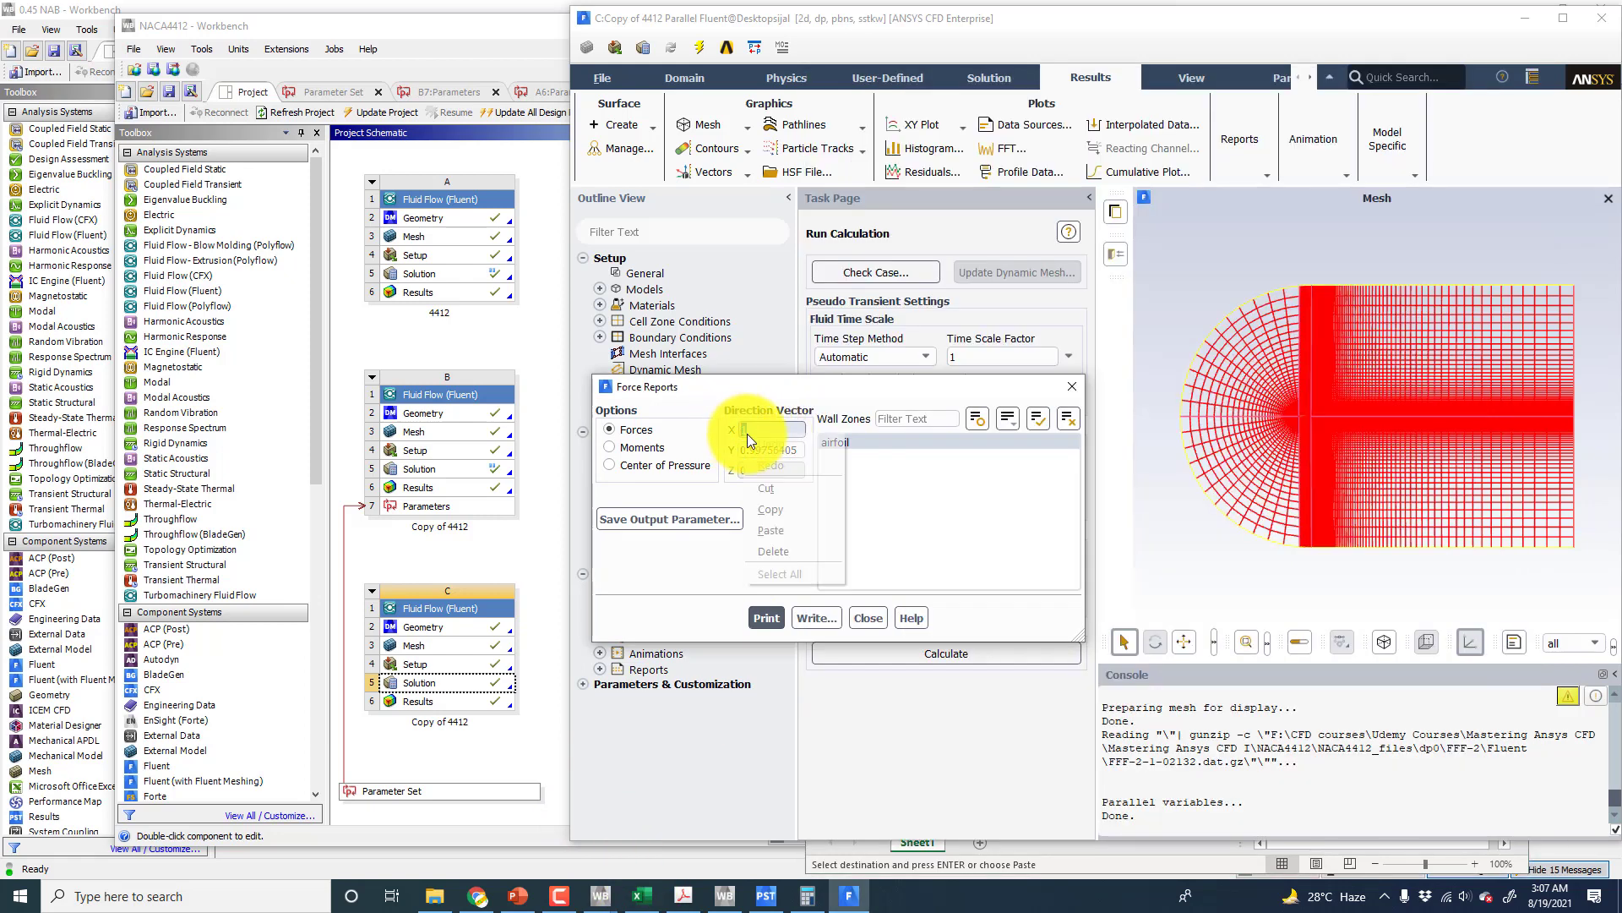
{"action": "left_click", "coordinate": [765, 521]}
{"action": "left_click_drag", "start_coordinate": [775, 430], "coordinate": [720, 430]}
{"action": "left_click", "coordinate": [747, 431]}
{"action": "type", "text": "-0.069756474"}
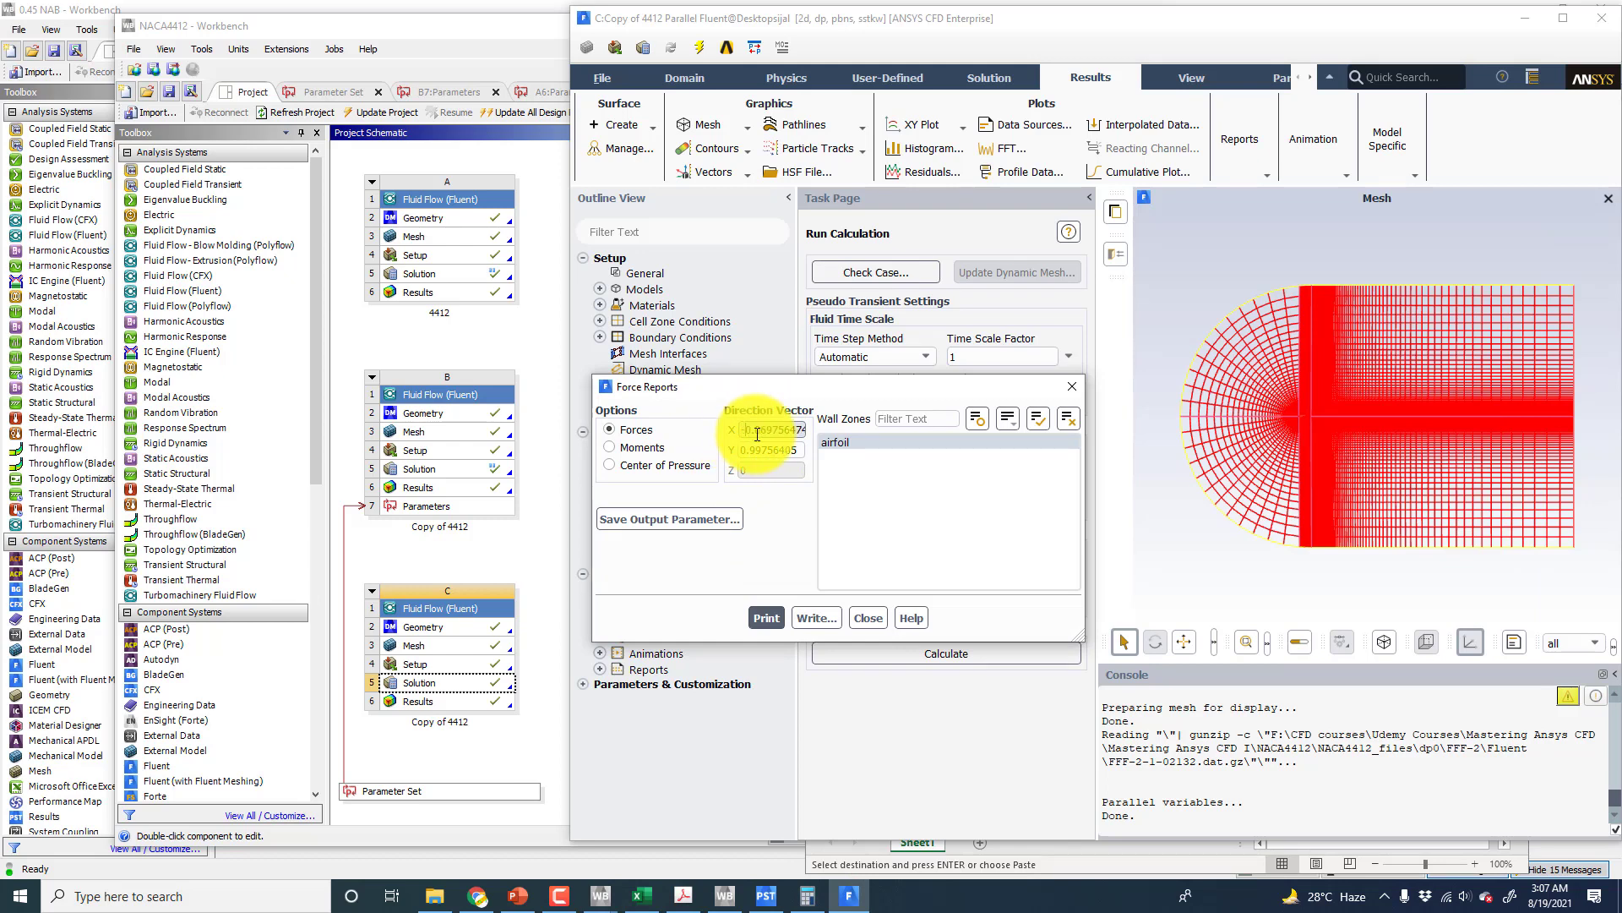
- Print the airfoil force report, maximize Fluent to read the coefficients, and switch to CFD-Post to compare them with the table value
{"action": "left_click", "coordinate": [766, 618]}
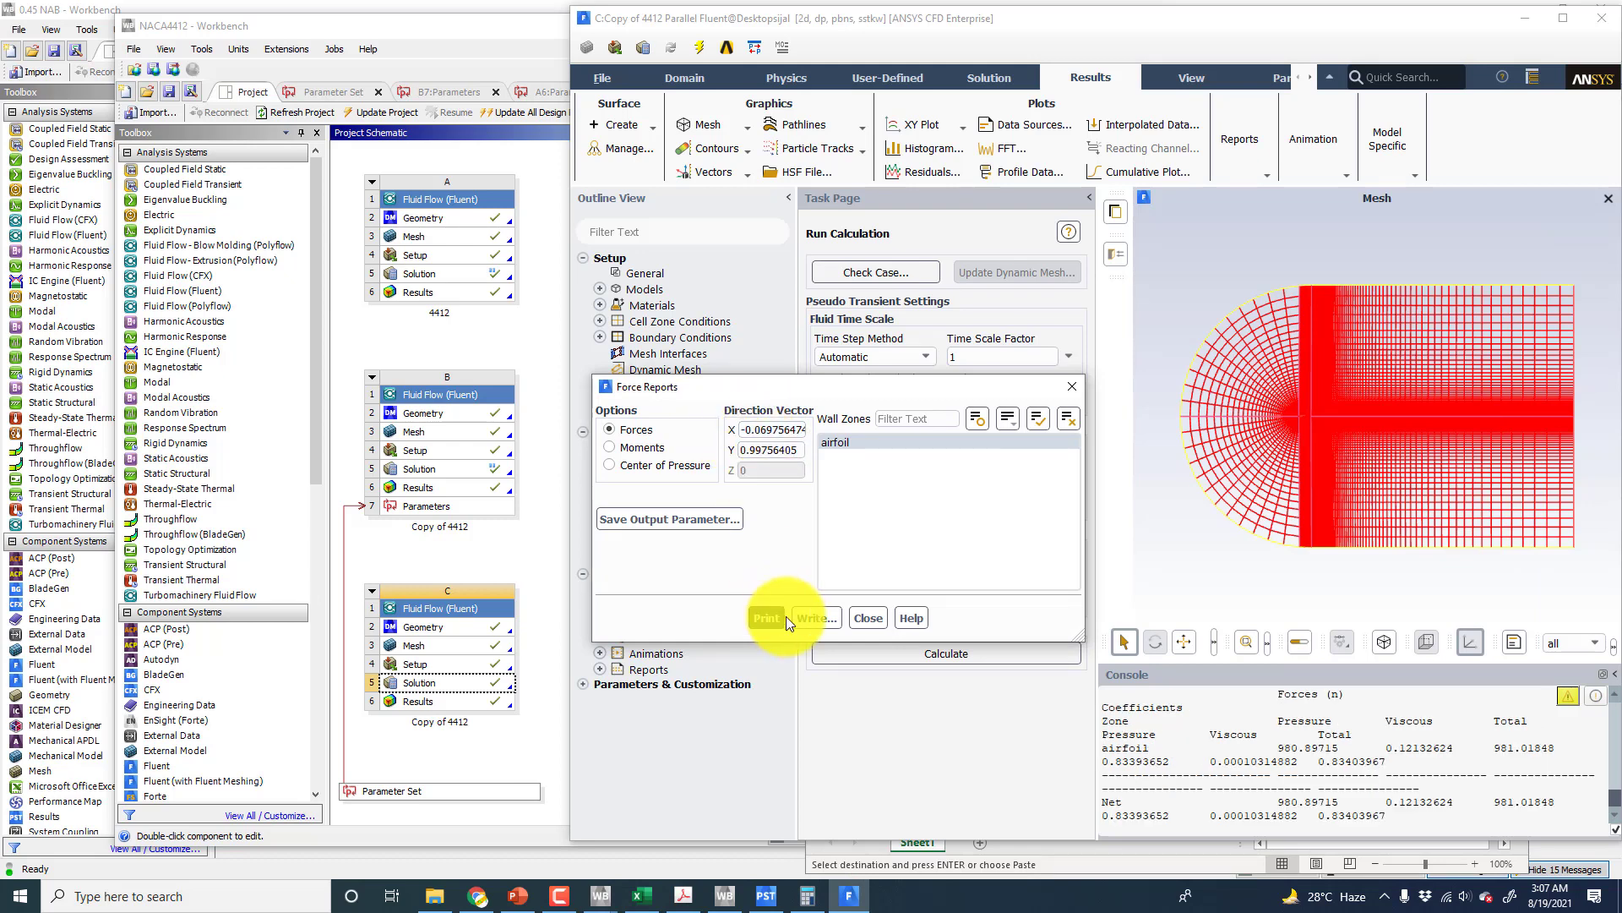
{"action": "left_click", "coordinate": [1562, 18]}
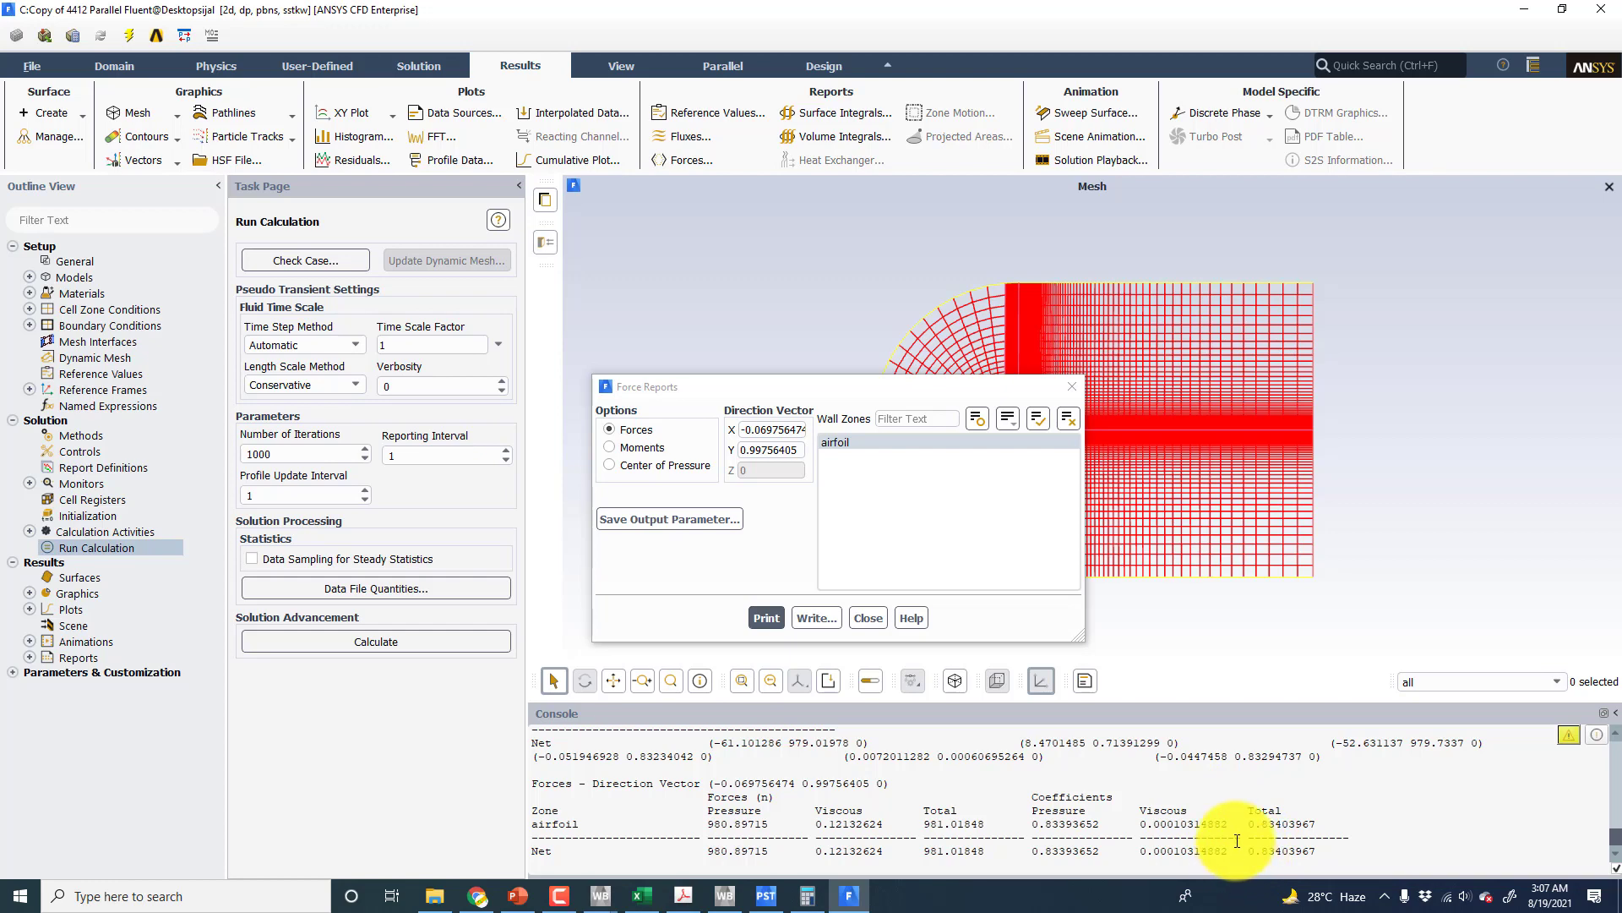
{"action": "left_click", "coordinate": [760, 907]}
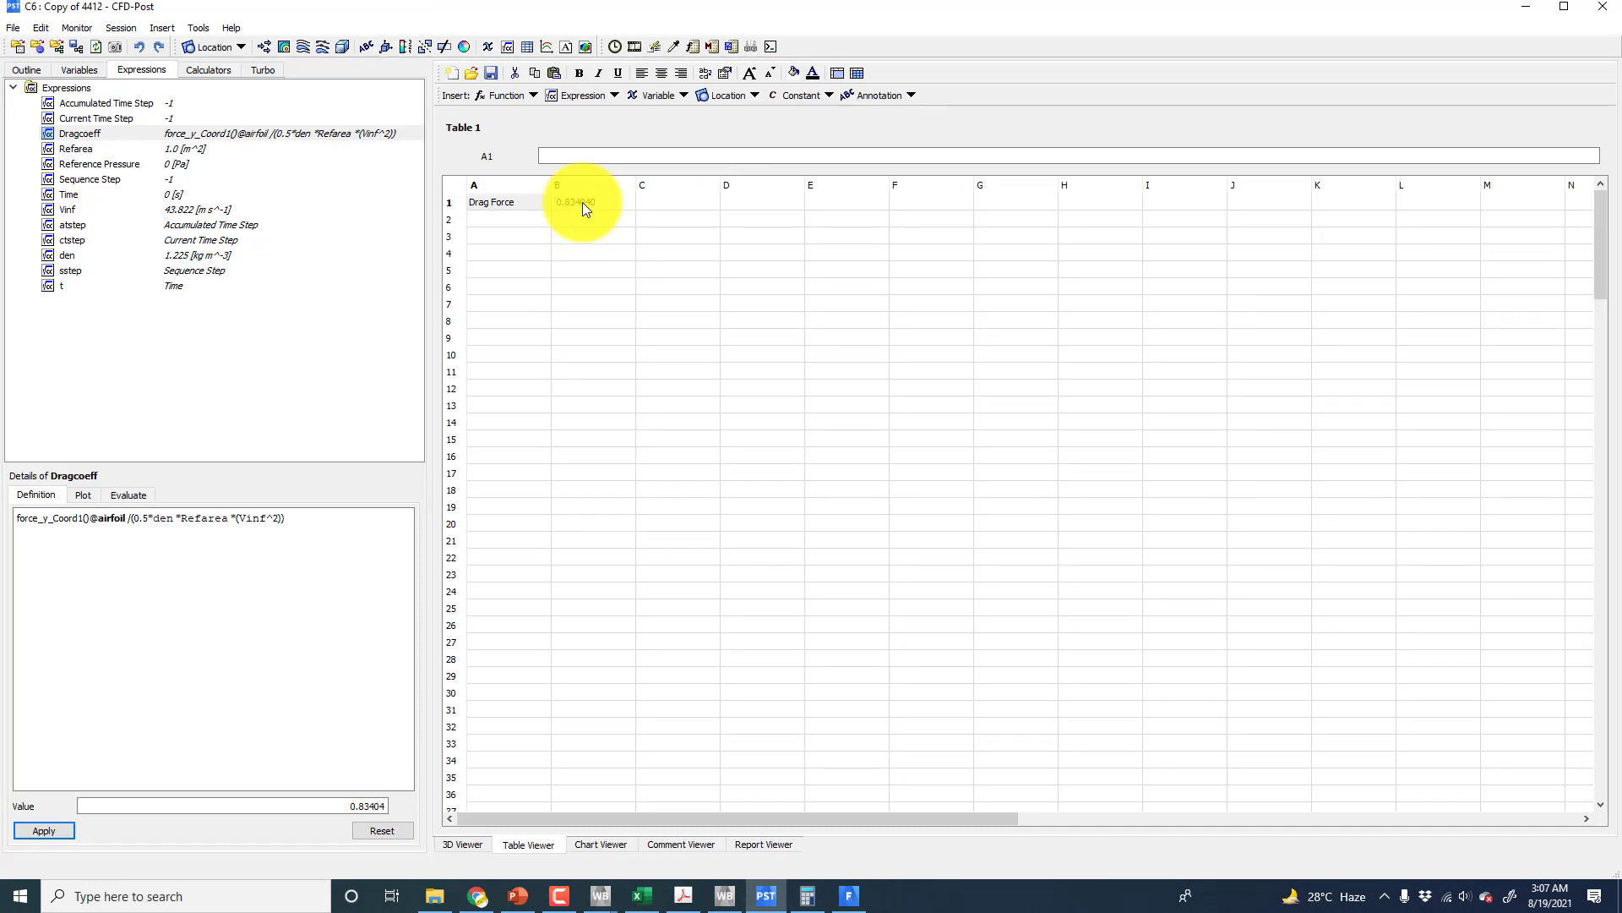
- Review the Coord1 frame in CFD-Post and compare the Dragcoeff expression with the drag and lift coefficient formulas in the NACA4412 PowerPoint slides
{"action": "left_click", "coordinate": [33, 66]}
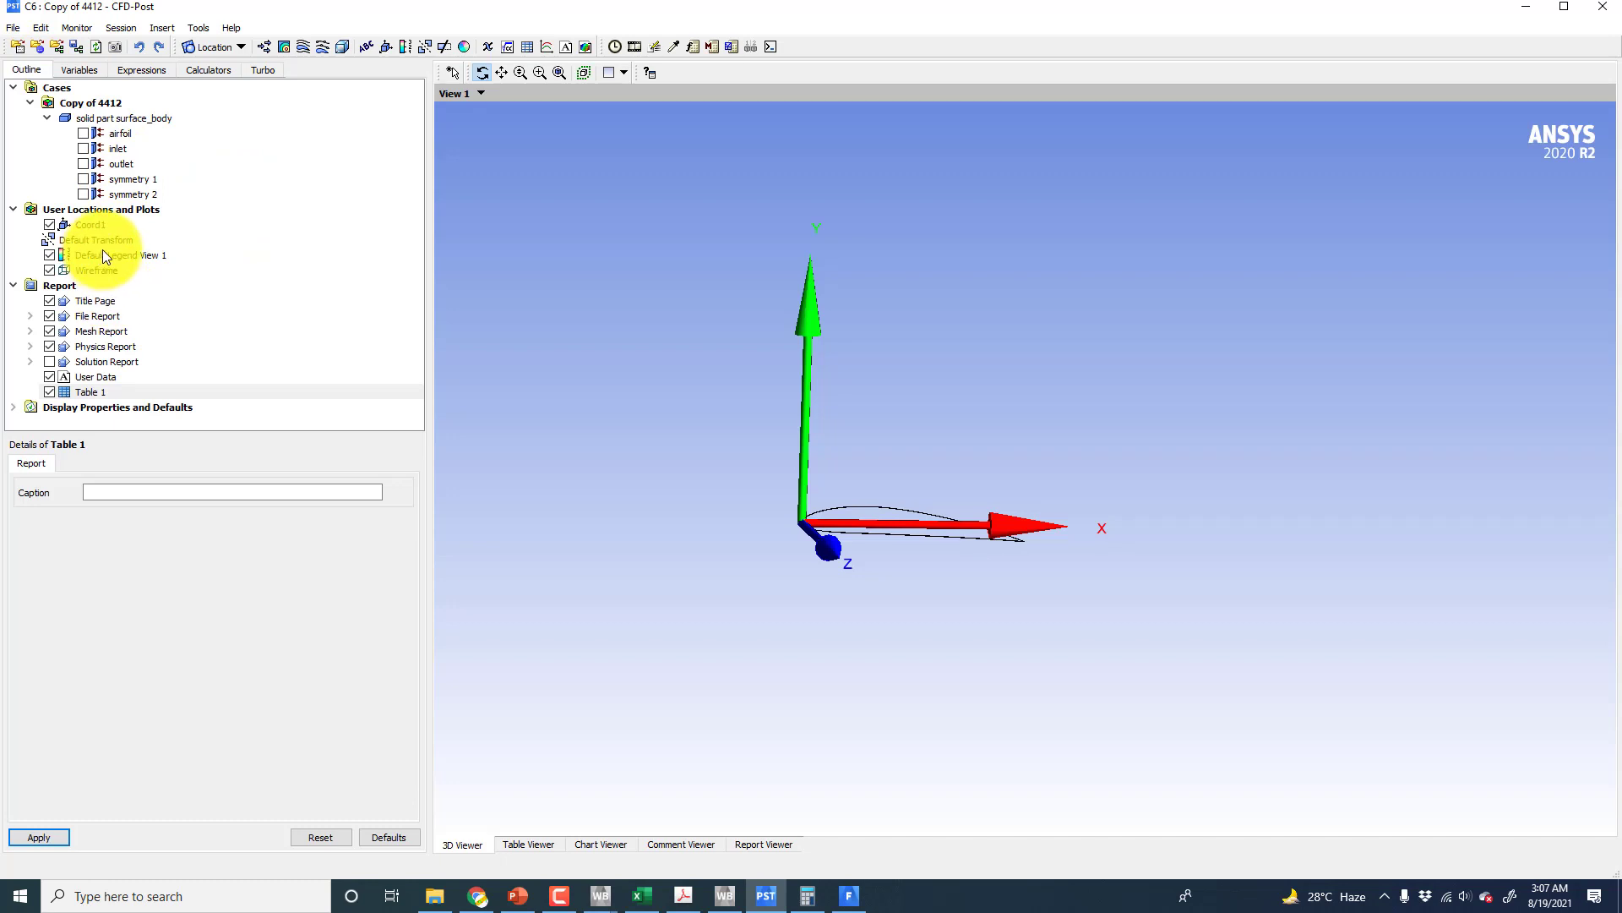
{"action": "left_click", "coordinate": [160, 69]}
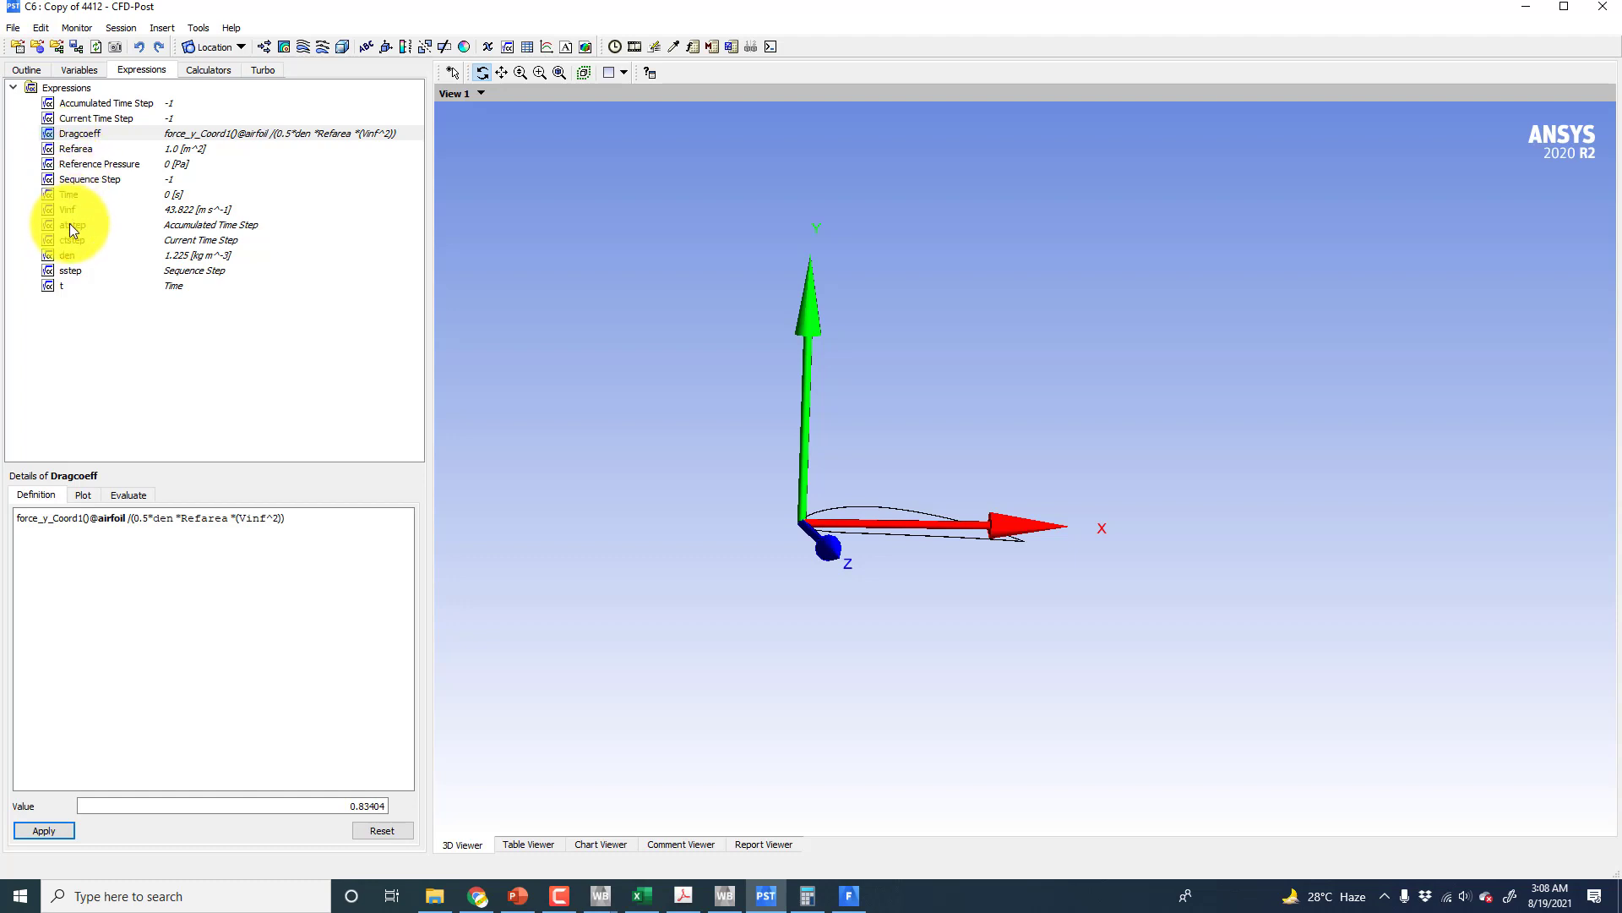
{"action": "left_click", "coordinate": [641, 896]}
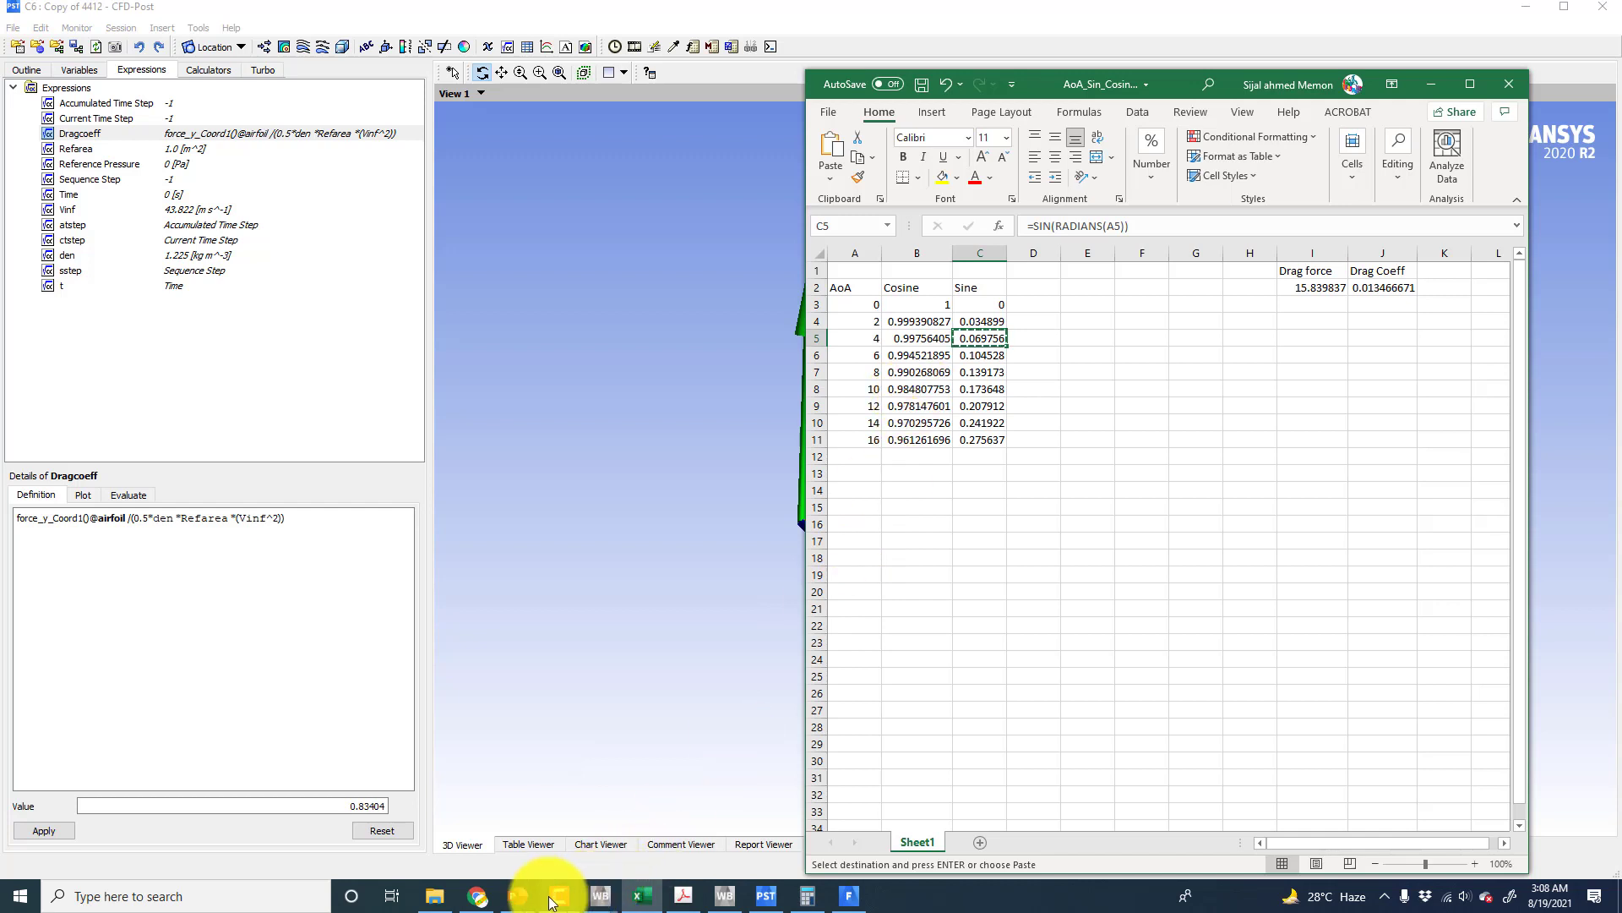
{"action": "left_click", "coordinate": [518, 896]}
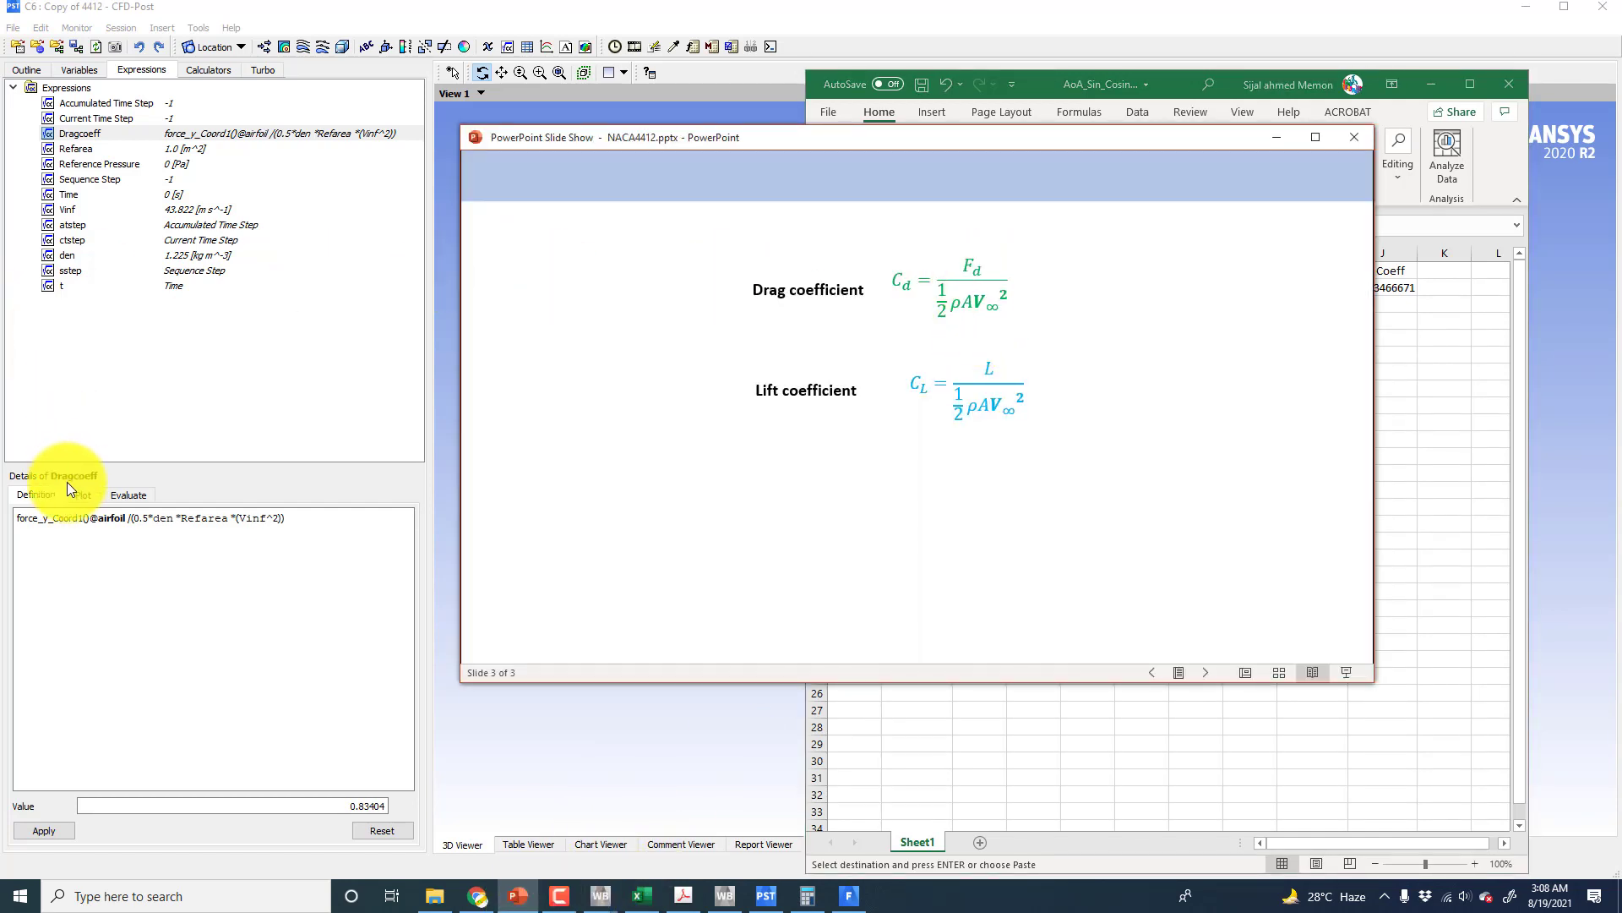
{"action": "left_click", "coordinate": [88, 416]}
{"action": "left_click", "coordinate": [37, 524]}
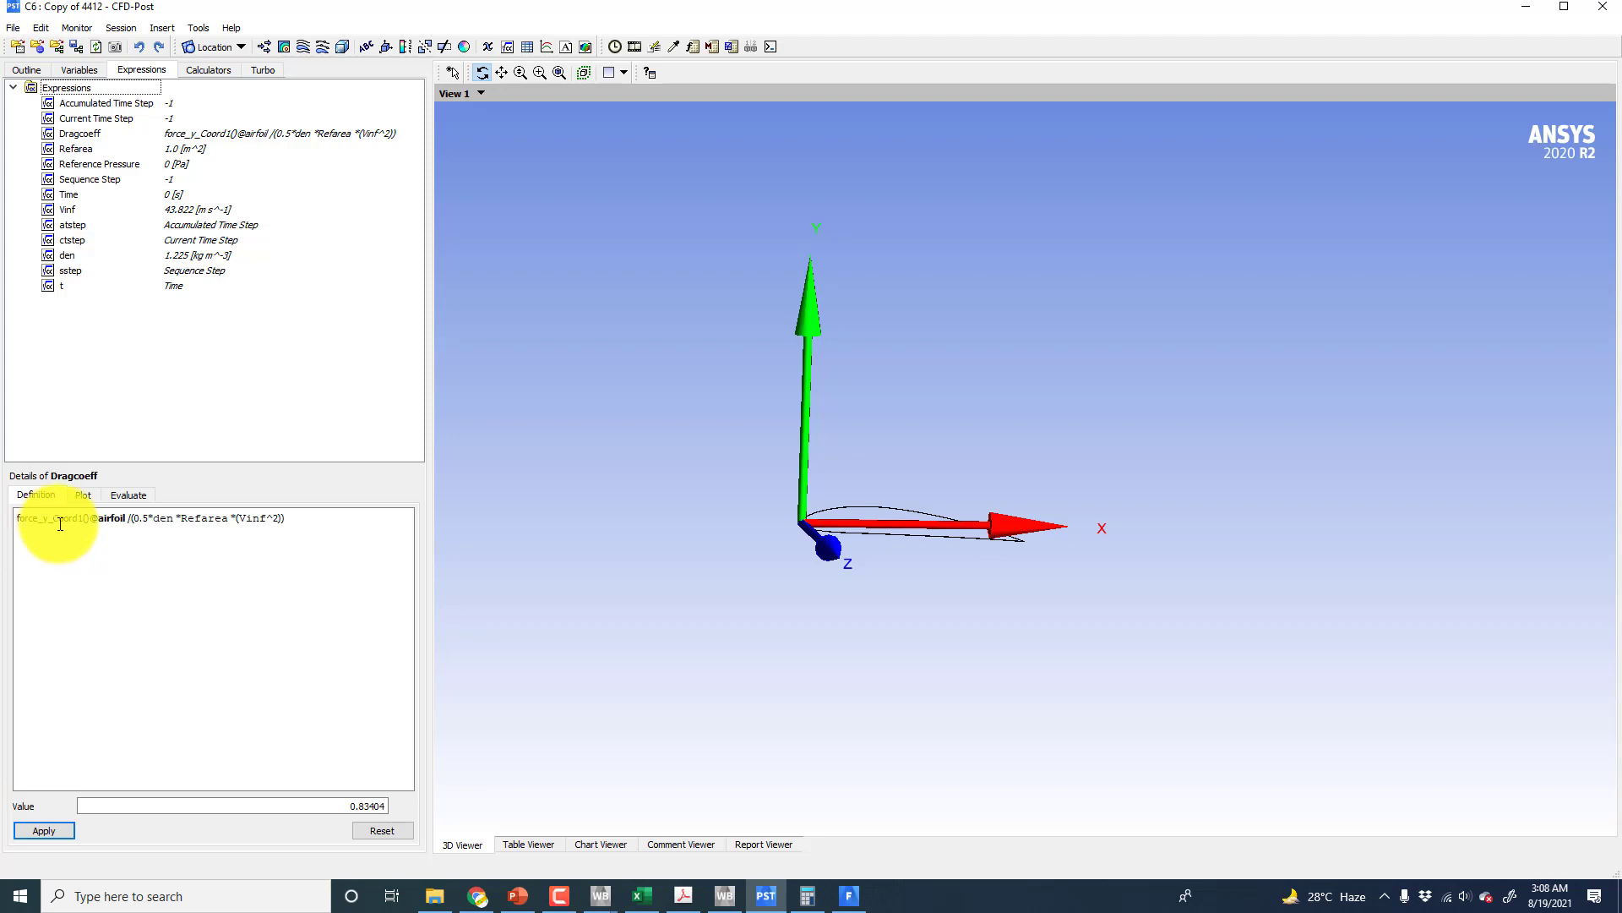